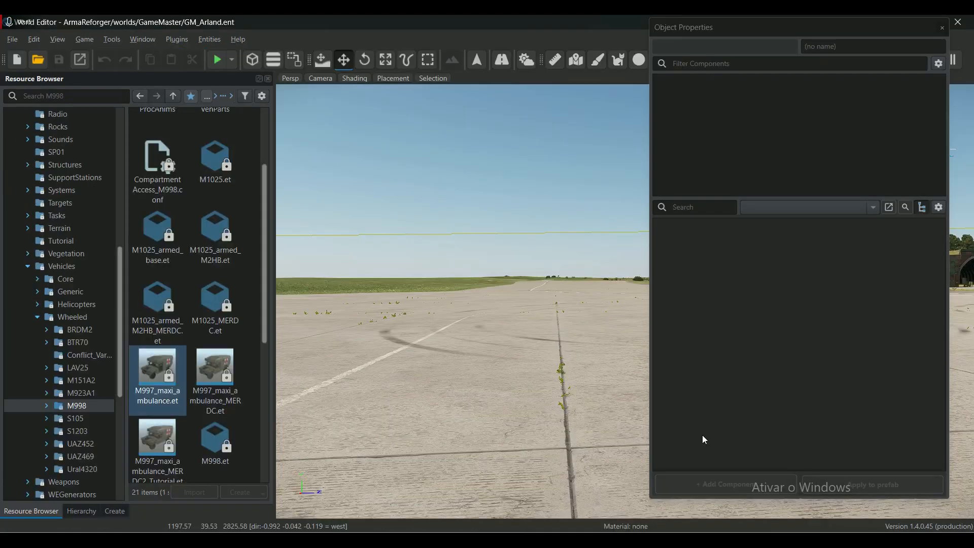
Open the M997_maxi_ambulance.et prefab in Enfusion Workbench and view the vehicle from its side
{"action": "double_click", "coordinate": [153, 367]}
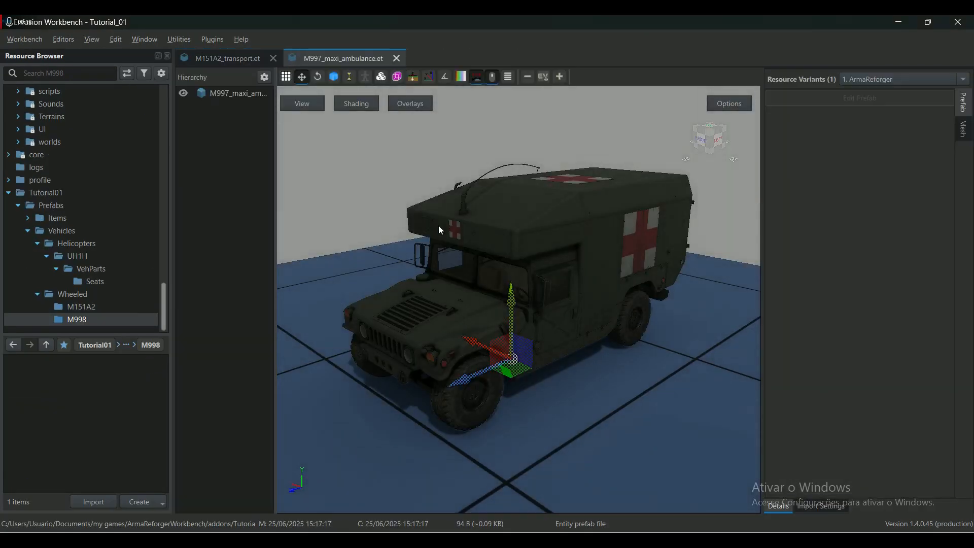
{"action": "mouse_move", "coordinate": [498, 308]}
{"action": "right_mouse_down"}
{"action": "mouse_move", "coordinate": [511, 362]}
{"action": "mouse_move", "coordinate": [519, 317]}
{"action": "mouse_move", "coordinate": [503, 285]}
{"action": "mouse_move", "coordinate": [502, 294]}
{"action": "right_mouse_up"}
{"action": "right_click_drag", "start_coordinate": [652, 321], "coordinate": [448, 290]}
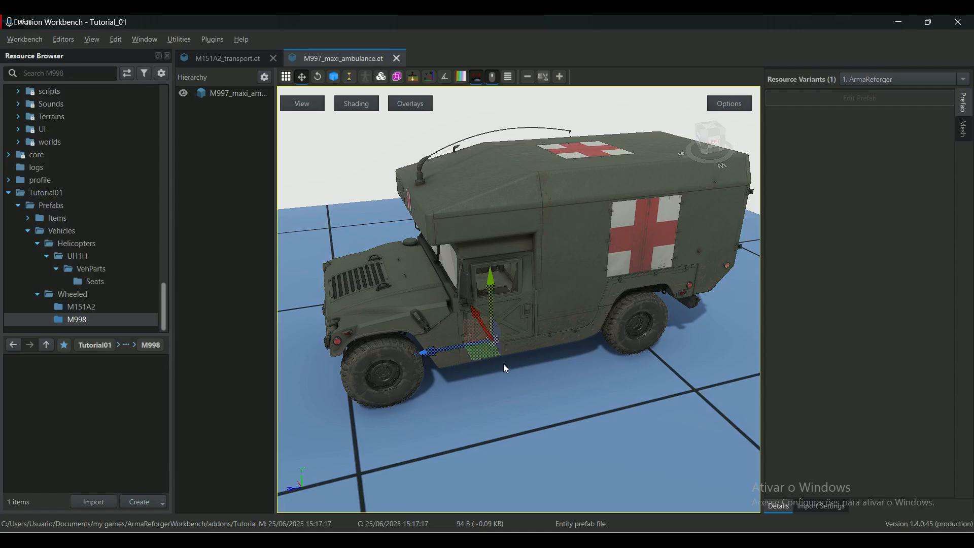
{"action": "middle_click_drag", "start_coordinate": [612, 331], "coordinate": [583, 271]}
{"action": "middle_click_drag", "start_coordinate": [527, 179], "coordinate": [503, 249]}
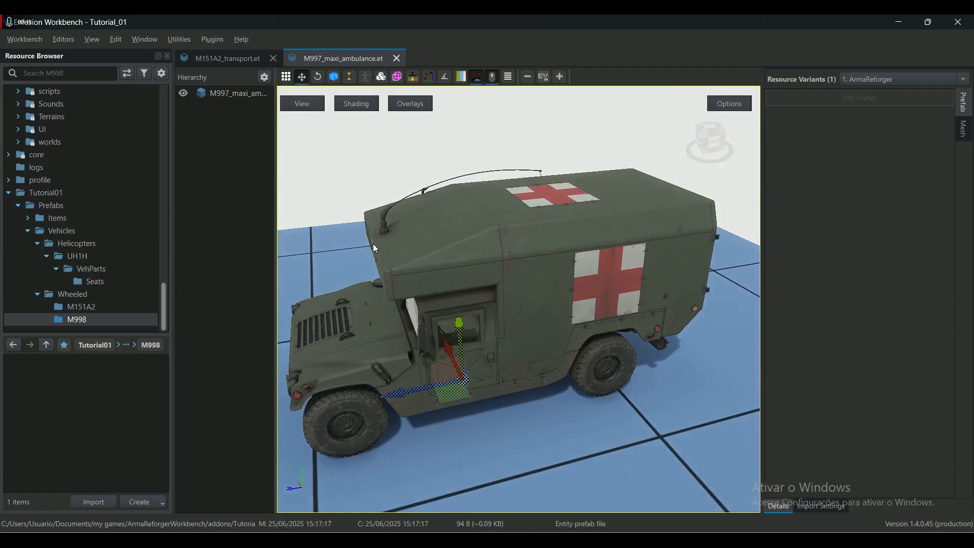
{"action": "left_click", "coordinate": [209, 93]}
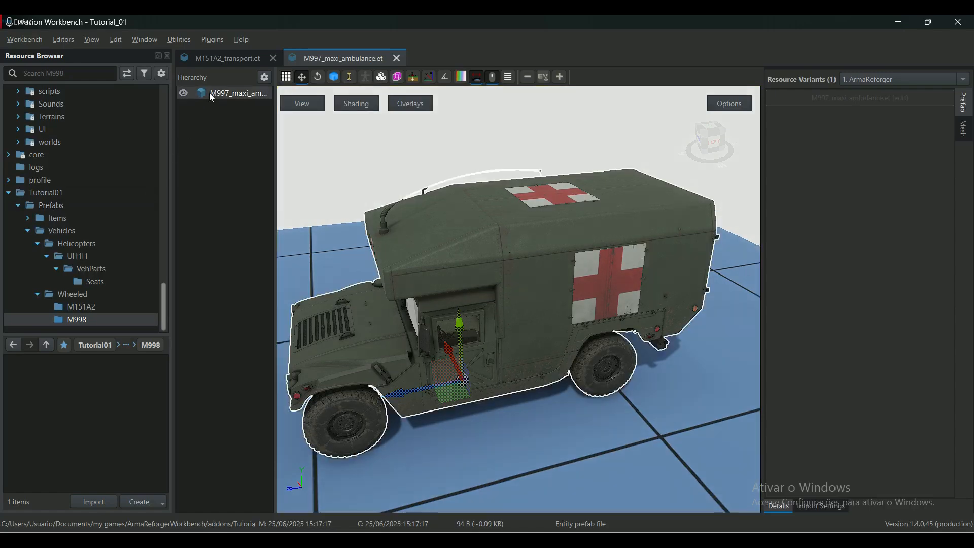
{"action": "right_click", "coordinate": [221, 94]}
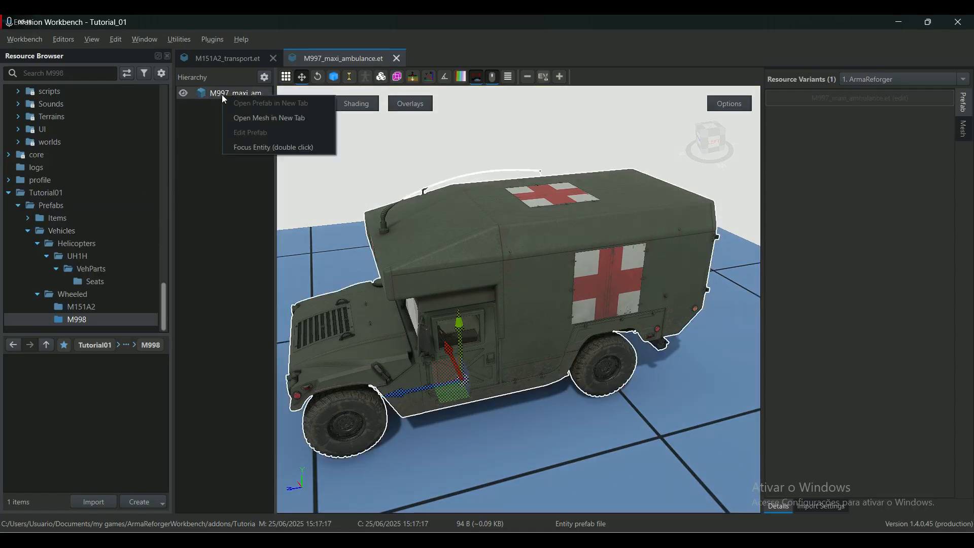
{"action": "left_click", "coordinate": [202, 147]}
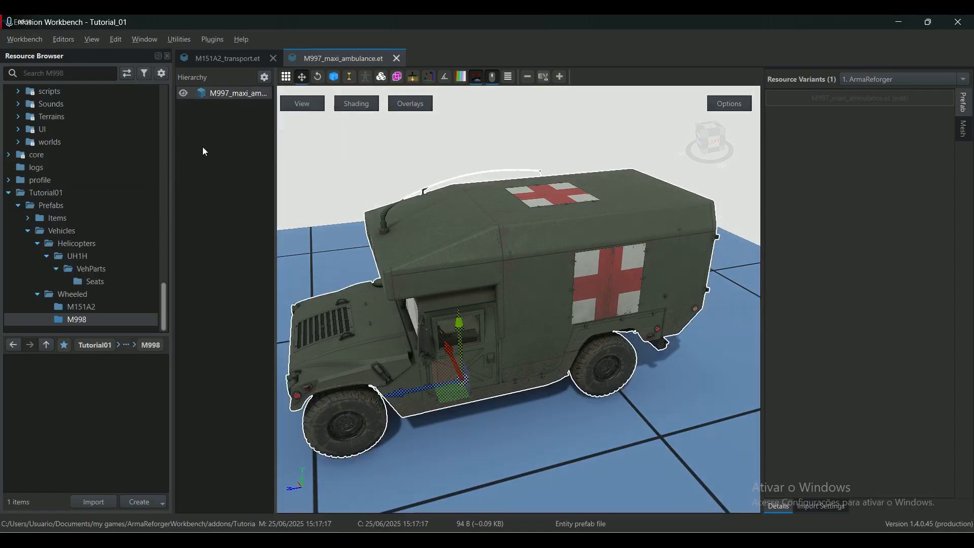
{"action": "right_click", "coordinate": [215, 94]}
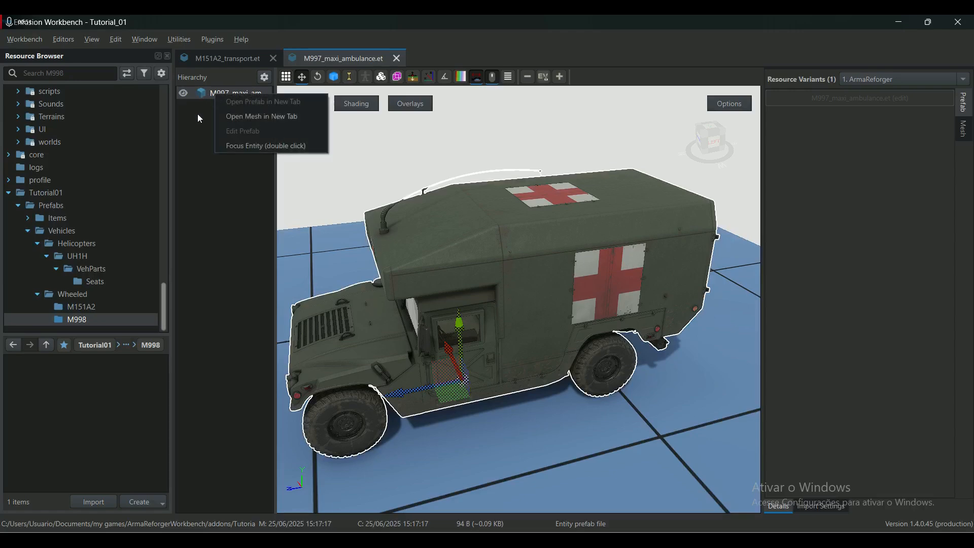
{"action": "left_click", "coordinate": [203, 170]}
Open the locked ArmaReforger M998 folder under the wheeled vehicle prefabs
{"action": "scroll", "coordinate": [131, 270], "scroll_direction": "up", "scroll_amount": 11}
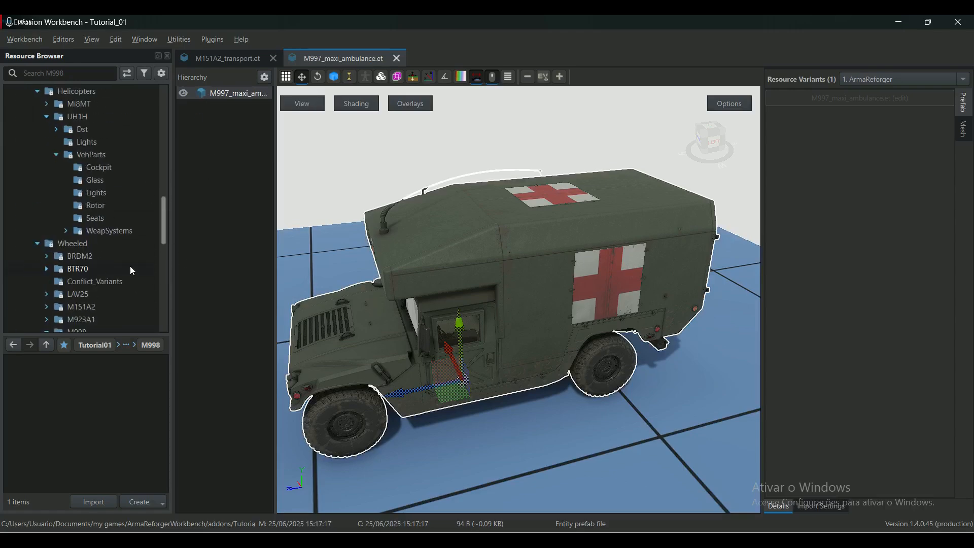
{"action": "scroll", "coordinate": [130, 267], "scroll_direction": "up", "scroll_amount": 6}
{"action": "scroll", "coordinate": [129, 264], "scroll_direction": "down", "scroll_amount": 4}
{"action": "scroll", "coordinate": [111, 255], "scroll_direction": "down", "scroll_amount": 4}
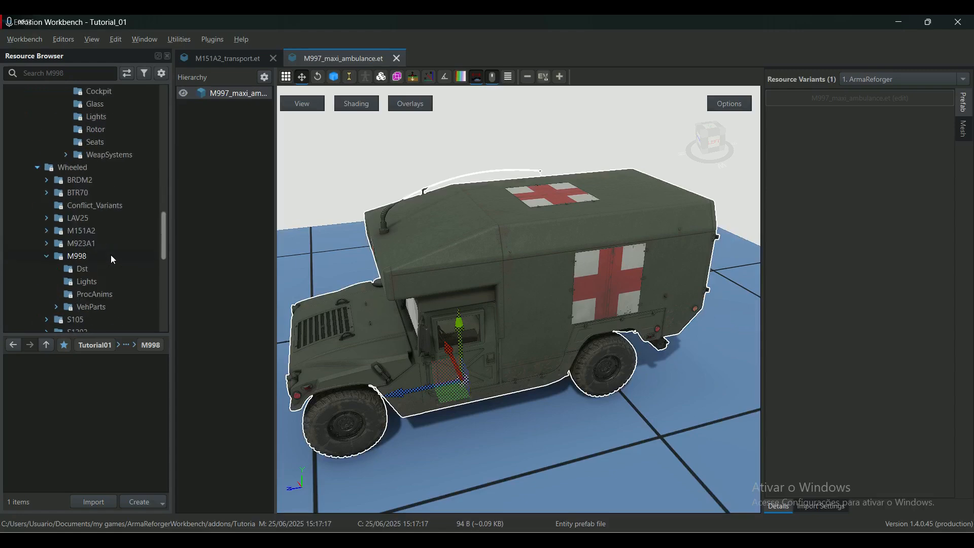
{"action": "left_click", "coordinate": [79, 256]}
Override the M997_maxi_ambulance.et prefab from the M998 folder in the Tutorial01 addon
{"action": "scroll", "coordinate": [111, 376], "scroll_direction": "down", "scroll_amount": 1}
{"action": "scroll", "coordinate": [115, 396], "scroll_direction": "down", "scroll_amount": 3}
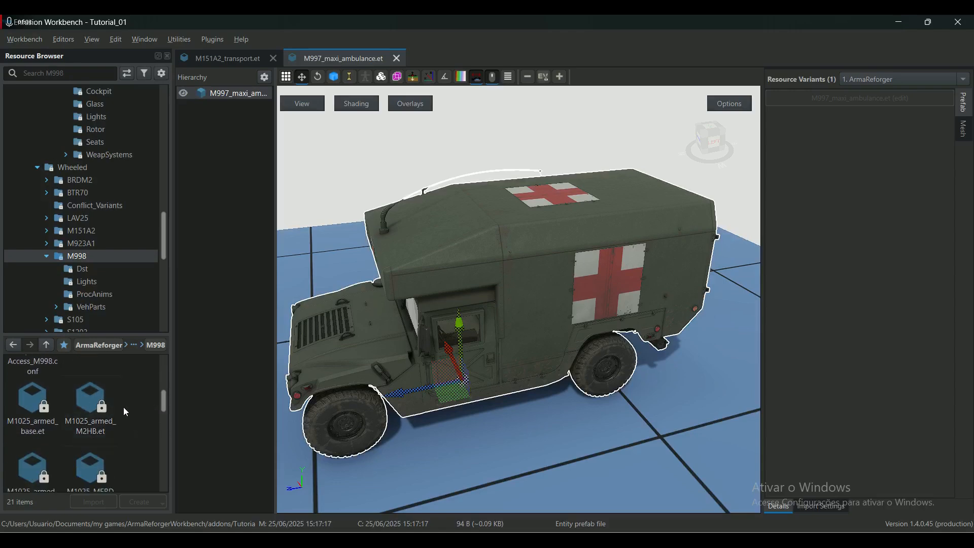
{"action": "scroll", "coordinate": [124, 407], "scroll_direction": "down", "scroll_amount": 3}
{"action": "left_click", "coordinate": [28, 470]}
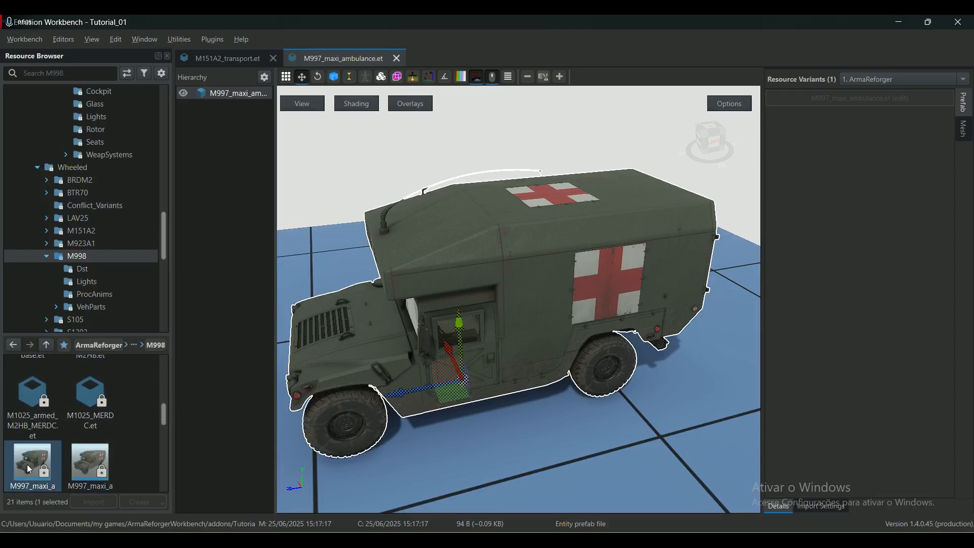
{"action": "scroll", "coordinate": [26, 464], "scroll_direction": "down", "scroll_amount": 1}
{"action": "right_click", "coordinate": [26, 461]}
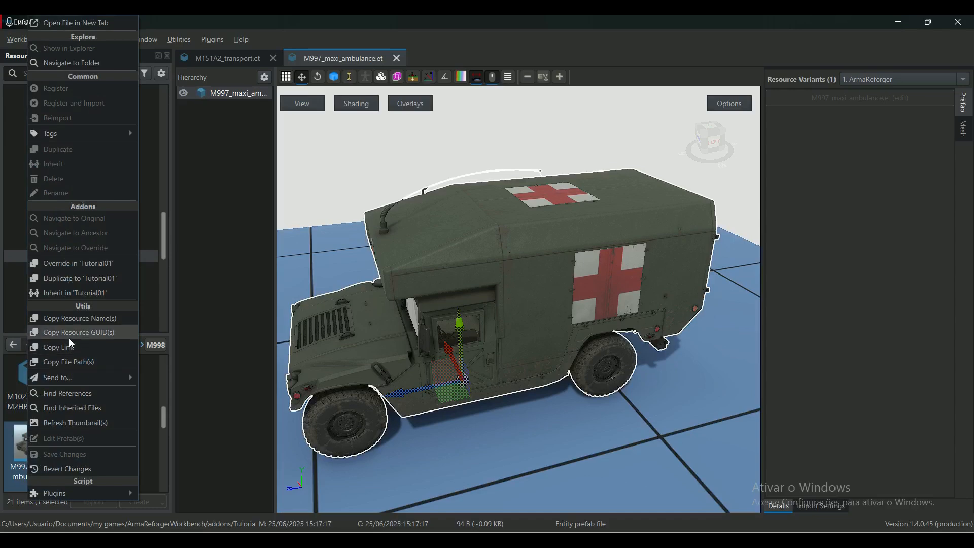
{"action": "left_click", "coordinate": [81, 263]}
Open the overridden M997_maxi_ambulance.et prefab from Tutorial01 for editing in World Editor, with the whole vehicle in view
{"action": "right_click", "coordinate": [23, 375]}
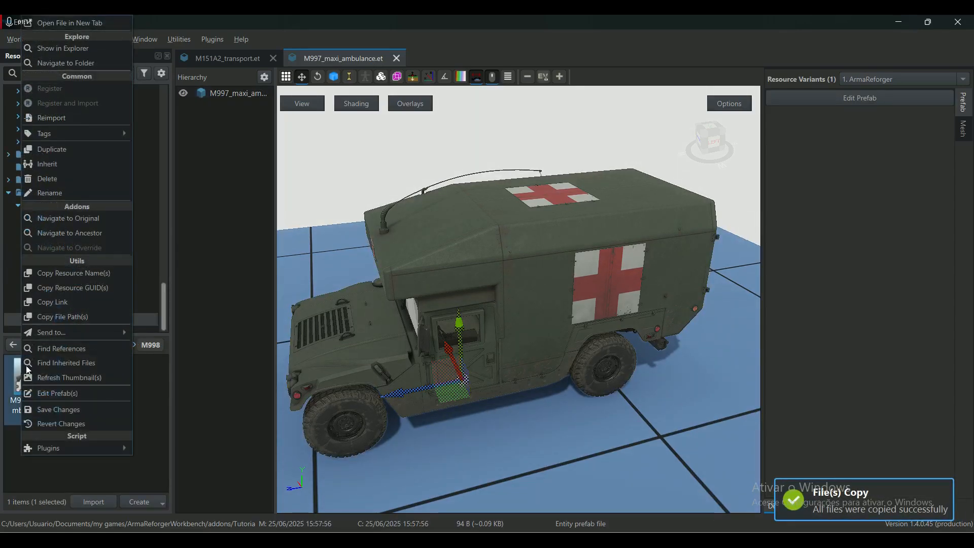
{"action": "left_click", "coordinate": [17, 430]}
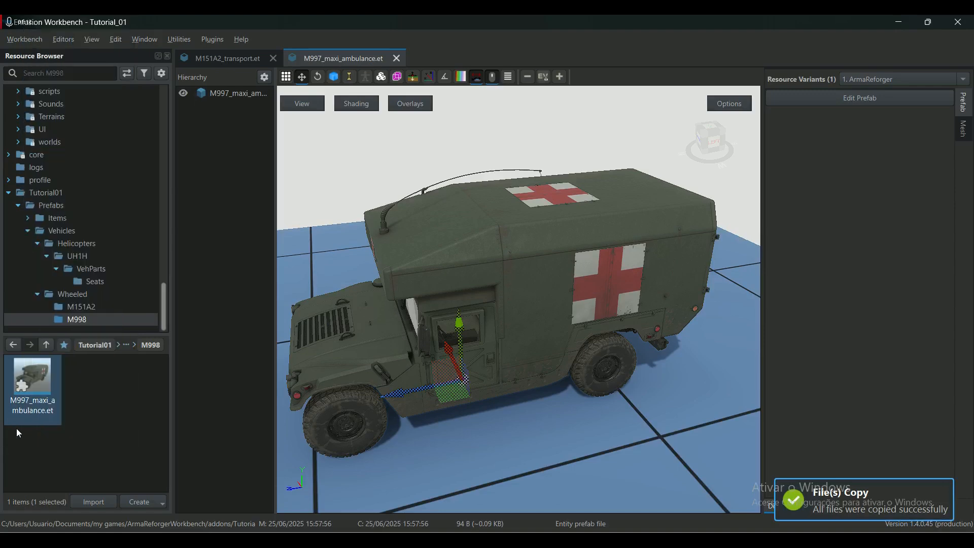
{"action": "right_click", "coordinate": [31, 386]}
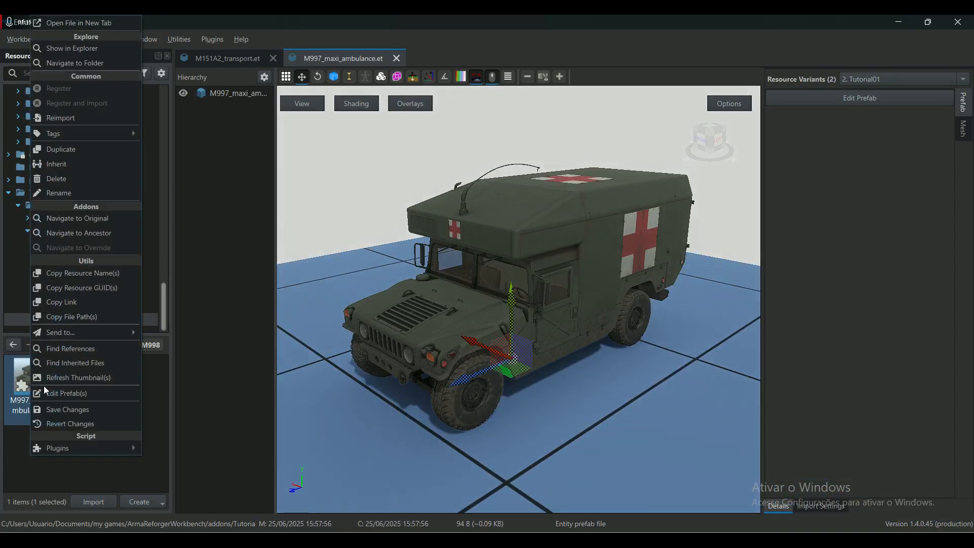
{"action": "left_click", "coordinate": [67, 392]}
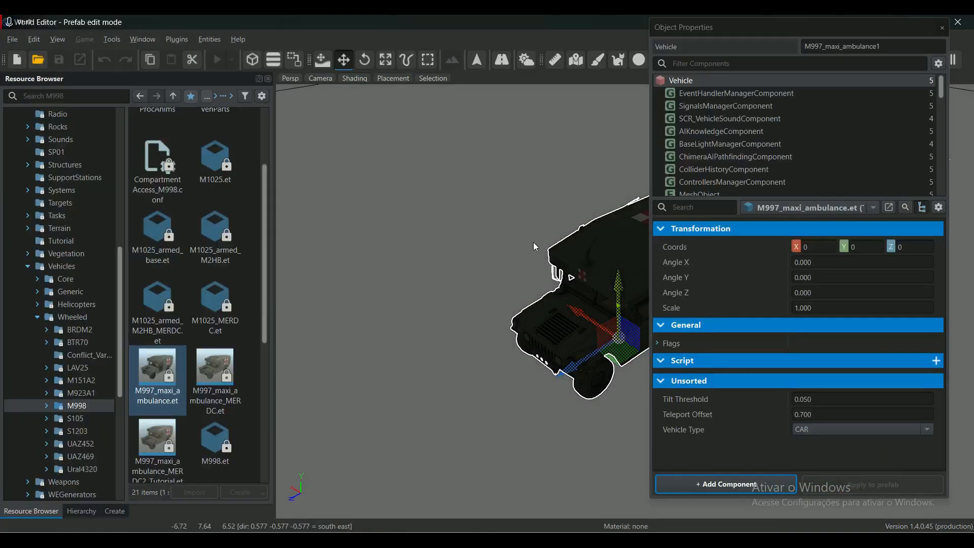
{"action": "middle_click_drag", "start_coordinate": [585, 290], "coordinate": [543, 341]}
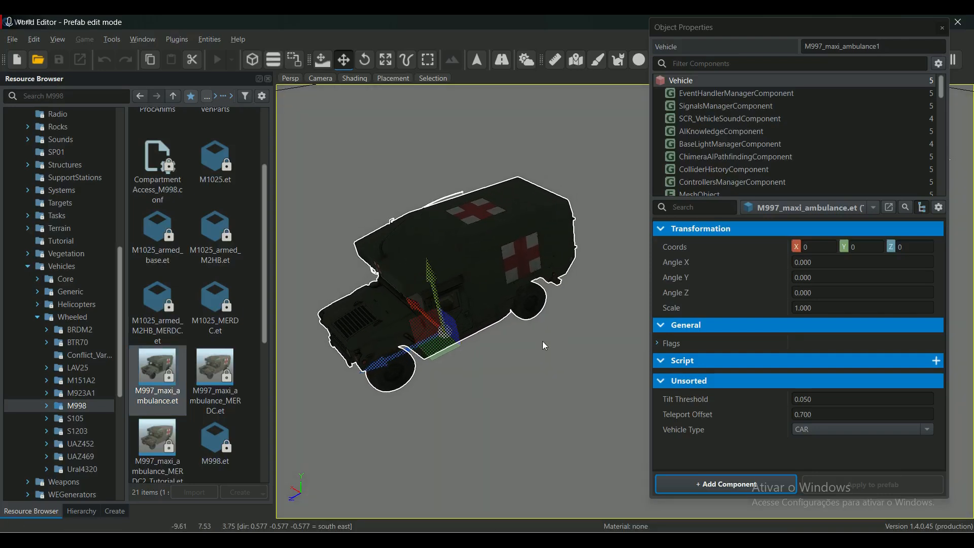
{"action": "right_click_drag", "start_coordinate": [543, 341], "coordinate": [538, 309]}
{"action": "middle_click_drag", "start_coordinate": [543, 340], "coordinate": [558, 300]}
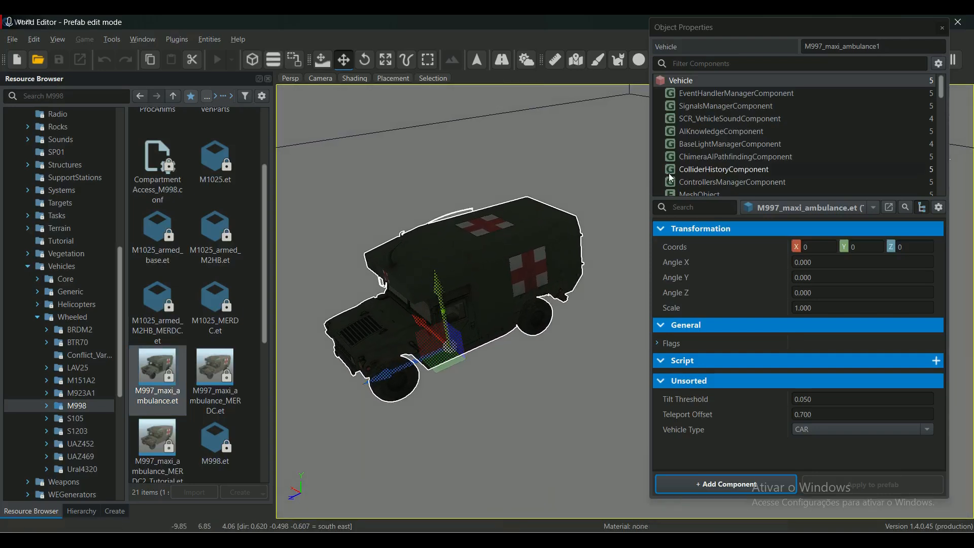
Look over the ambulance's BaseLightManagerComponent properties, and open those of its ActionsManagerComponent
{"action": "left_click", "coordinate": [723, 146]}
{"action": "left_click", "coordinate": [723, 146]}
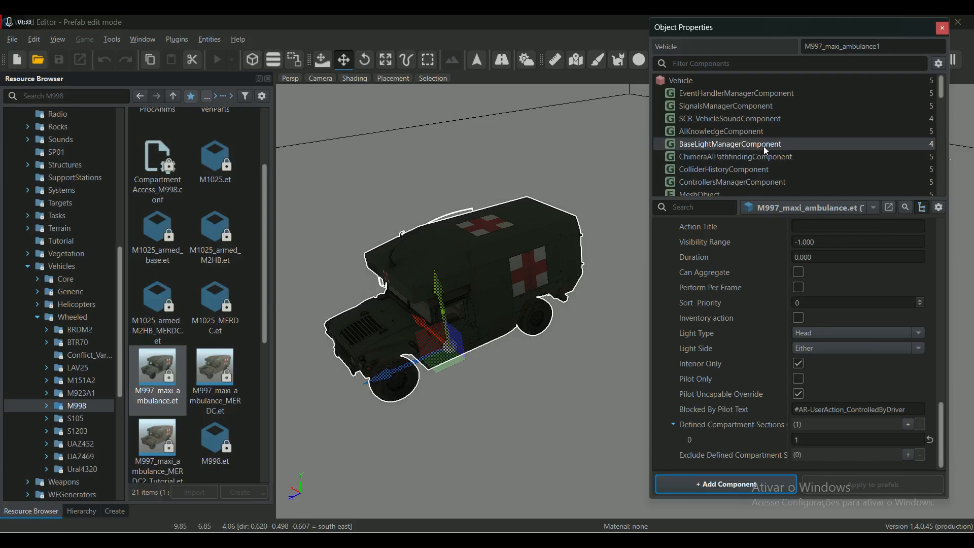
{"action": "scroll", "coordinate": [764, 147], "scroll_direction": "down", "scroll_amount": 10}
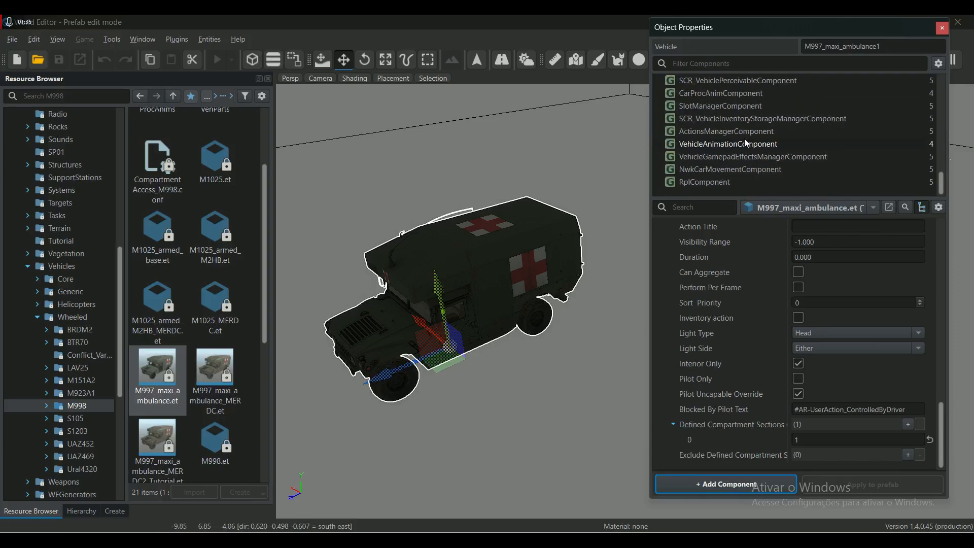
{"action": "left_click", "coordinate": [727, 133]}
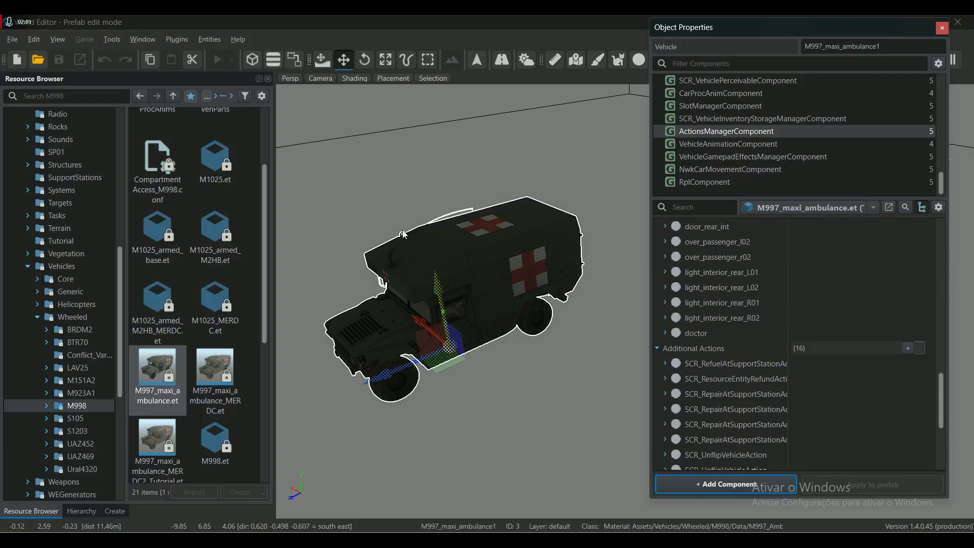
Collapse the expanded light_switch context in the ActionsManagerComponent's Action Contexts list
{"action": "scroll", "coordinate": [406, 317], "scroll_direction": "up", "scroll_amount": 3}
{"action": "scroll", "coordinate": [413, 322], "scroll_direction": "up", "scroll_amount": 1}
{"action": "middle_click_drag", "start_coordinate": [413, 324], "coordinate": [575, 249]}
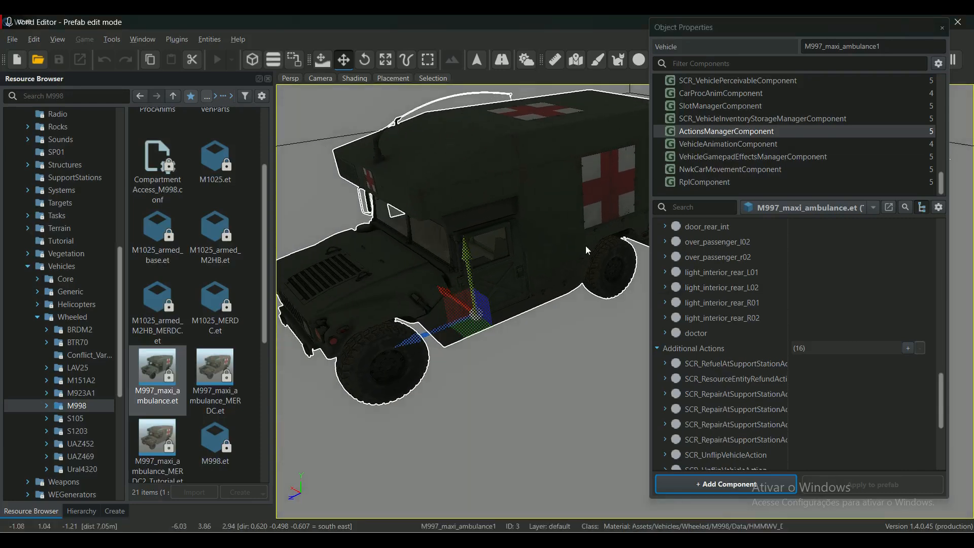
{"action": "scroll", "coordinate": [752, 316], "scroll_direction": "up", "scroll_amount": 2}
{"action": "scroll", "coordinate": [752, 316], "scroll_direction": "up", "scroll_amount": 12}
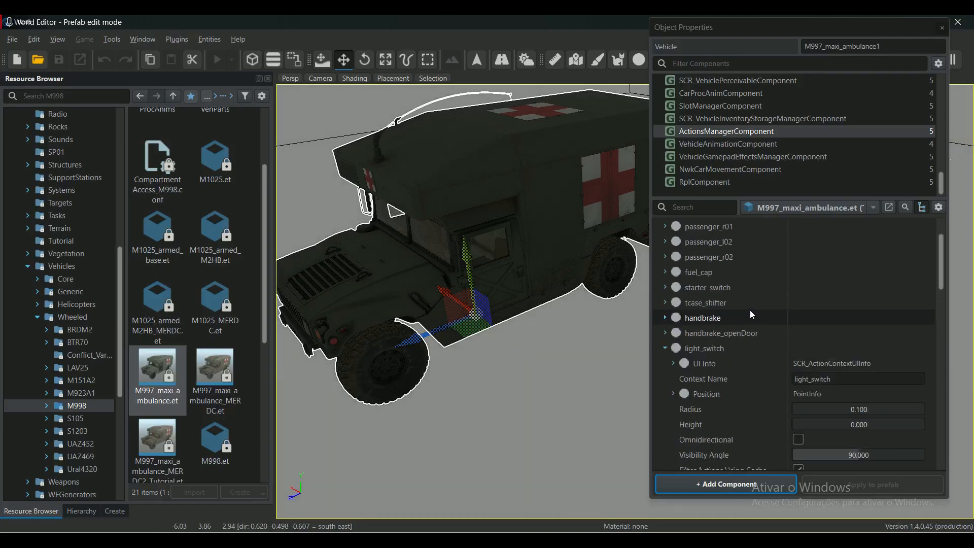
{"action": "left_click", "coordinate": [663, 347]}
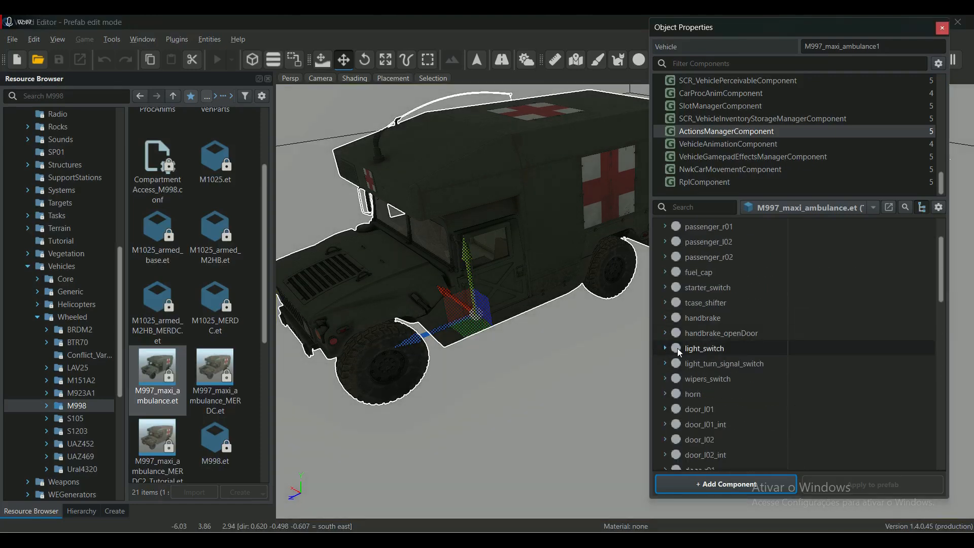
Examine the ActionsManagerComponent's Action Contexts, including the rear interior light entries, and its Additional Actions
{"action": "scroll", "coordinate": [758, 321], "scroll_direction": "up", "scroll_amount": 2}
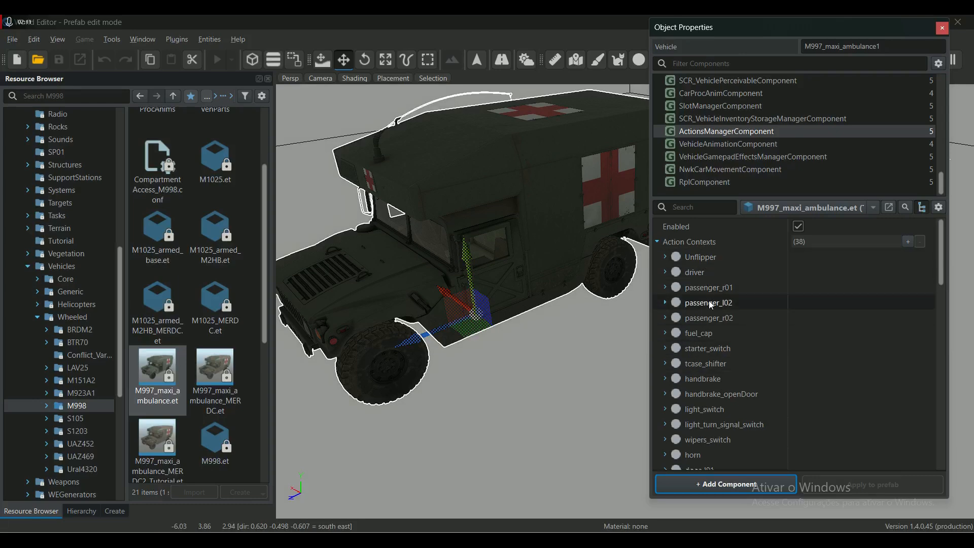
{"action": "scroll", "coordinate": [702, 337], "scroll_direction": "down", "scroll_amount": 5}
{"action": "scroll", "coordinate": [702, 335], "scroll_direction": "down", "scroll_amount": 4}
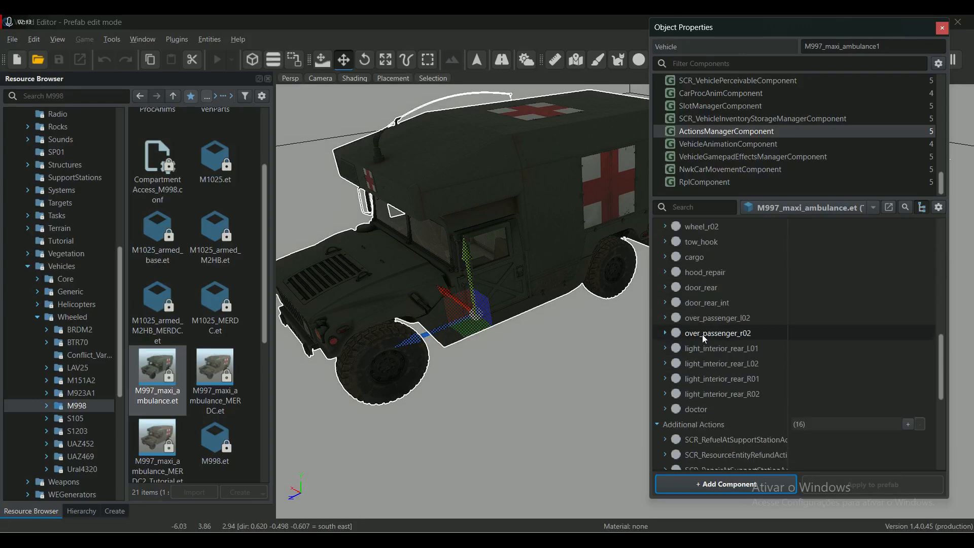
{"action": "scroll", "coordinate": [702, 334], "scroll_direction": "down", "scroll_amount": 3}
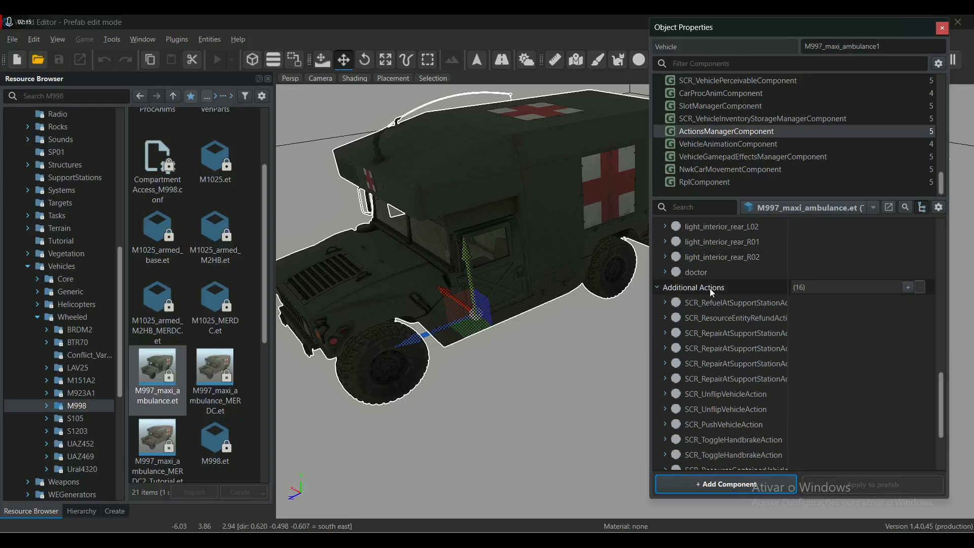
{"action": "scroll", "coordinate": [711, 288], "scroll_direction": "up", "scroll_amount": 11}
Expand the first SCR_LightSlot under Light Slots in the BaseLightManagerComponent to show its light settings
{"action": "scroll", "coordinate": [742, 145], "scroll_direction": "up", "scroll_amount": 8}
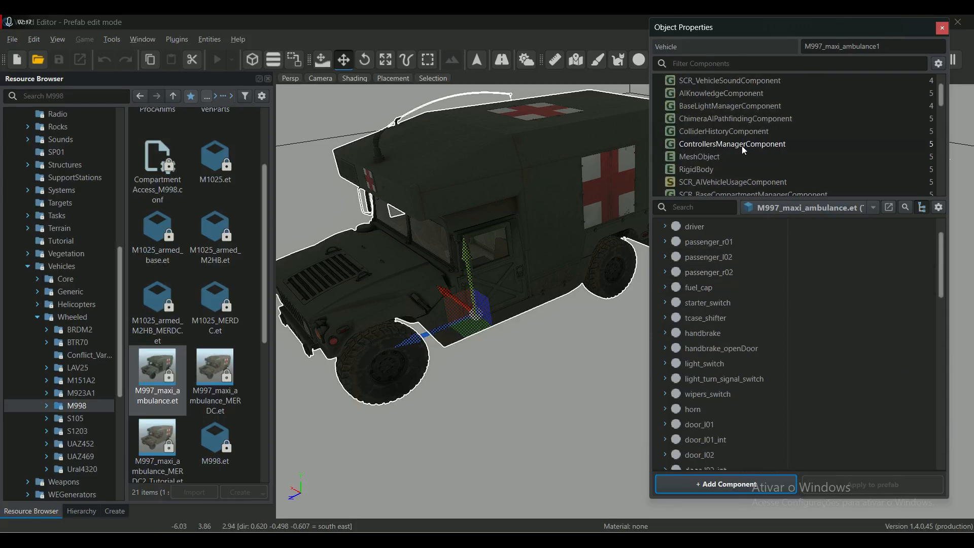
{"action": "scroll", "coordinate": [742, 145], "scroll_direction": "up", "scroll_amount": 1}
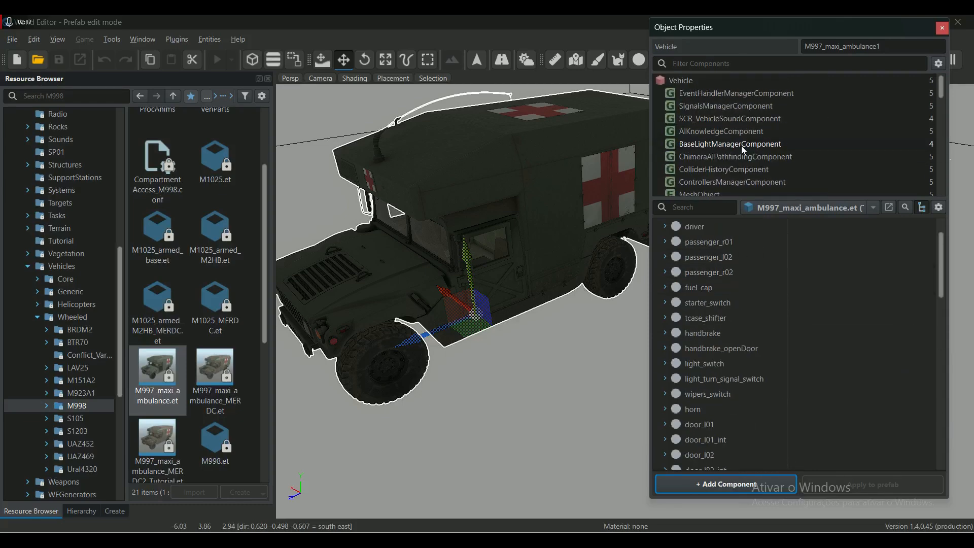
{"action": "left_click", "coordinate": [709, 146]}
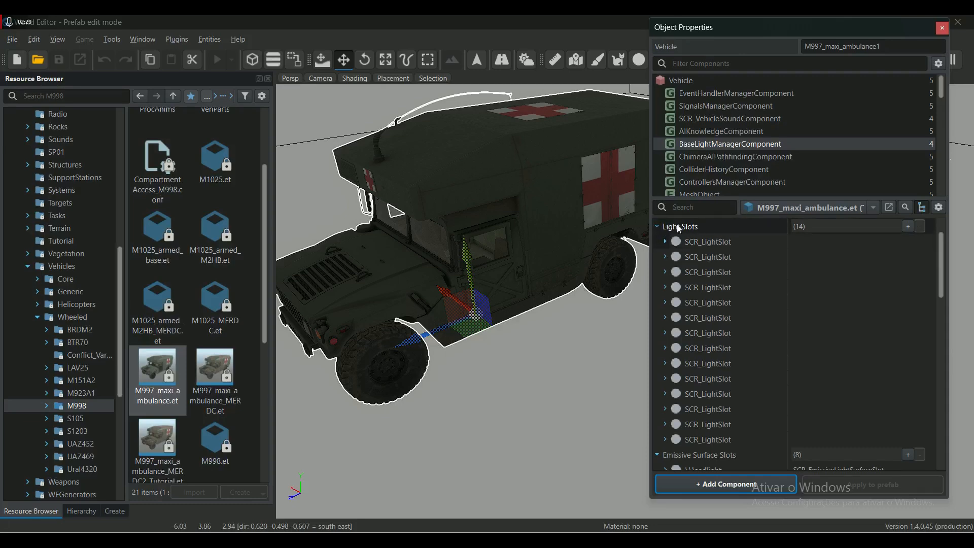
{"action": "mouse_move", "coordinate": [657, 225]}
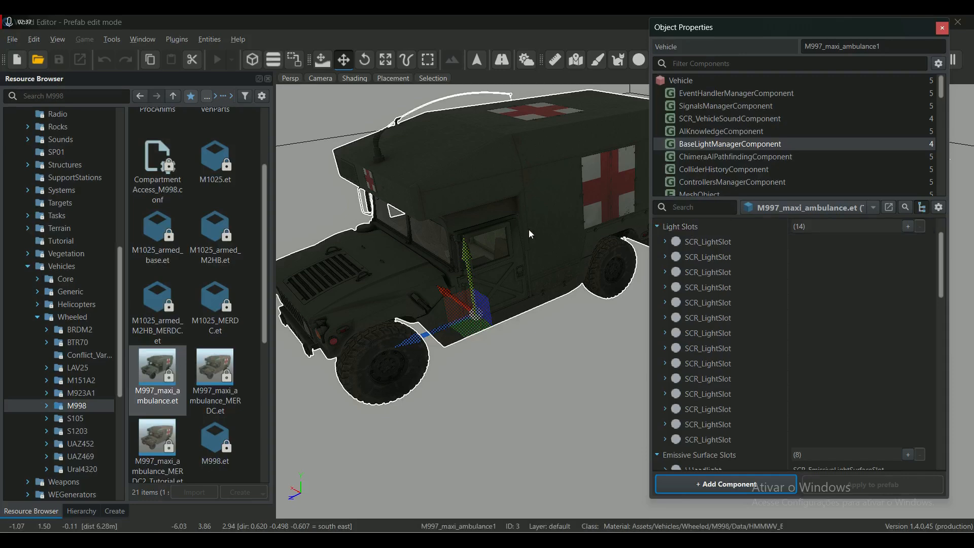
{"action": "scroll", "coordinate": [556, 189], "scroll_direction": "up", "scroll_amount": 3}
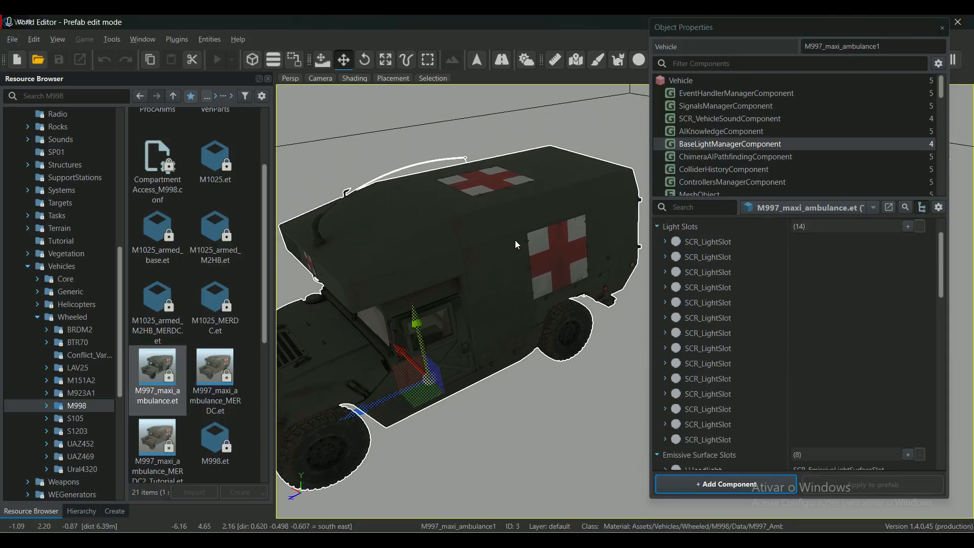
{"action": "left_click", "coordinate": [664, 241]}
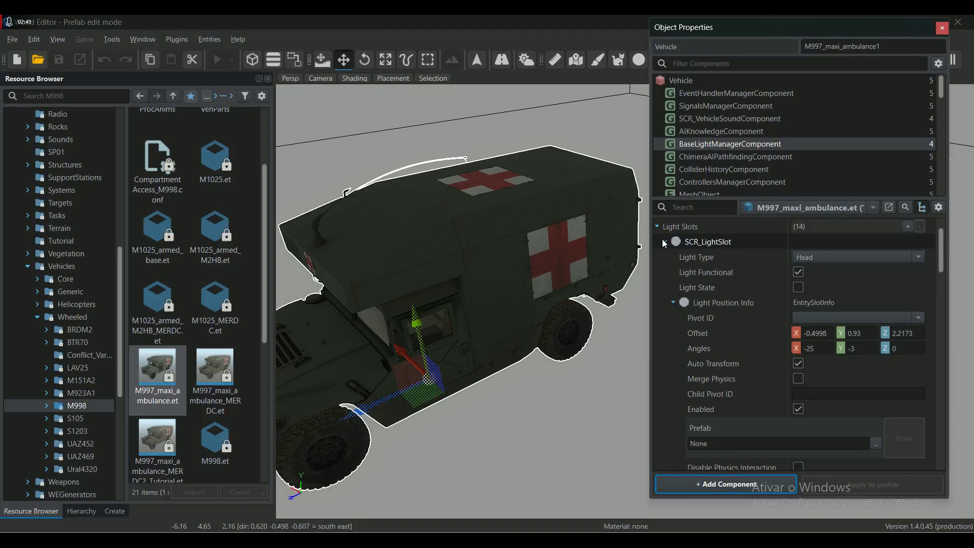
{"action": "left_click", "coordinate": [665, 243]}
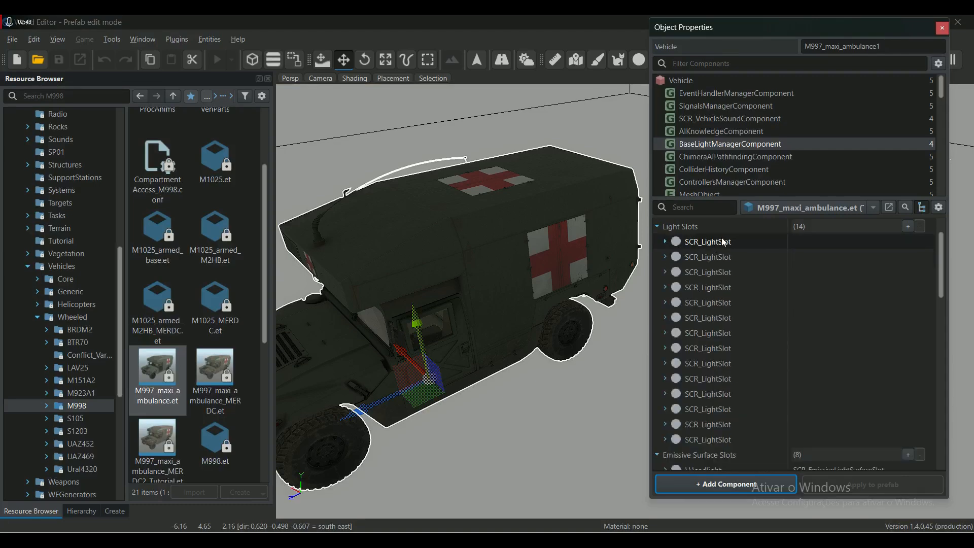
{"action": "left_click", "coordinate": [664, 241]}
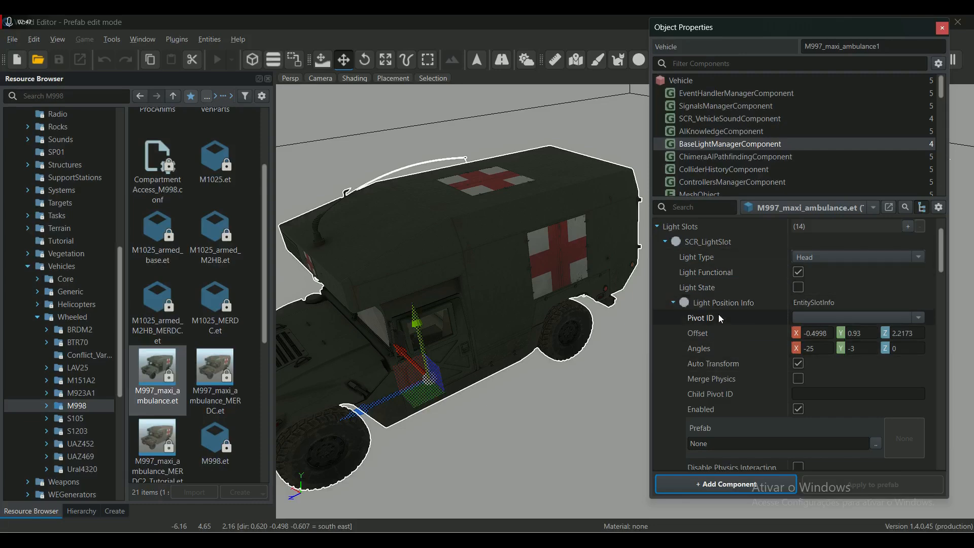
Examine the first SCR_LightSlot's settings and the options available for its Light Type
{"action": "scroll", "coordinate": [757, 302], "scroll_direction": "down", "scroll_amount": 4}
{"action": "scroll", "coordinate": [755, 307], "scroll_direction": "up", "scroll_amount": 6}
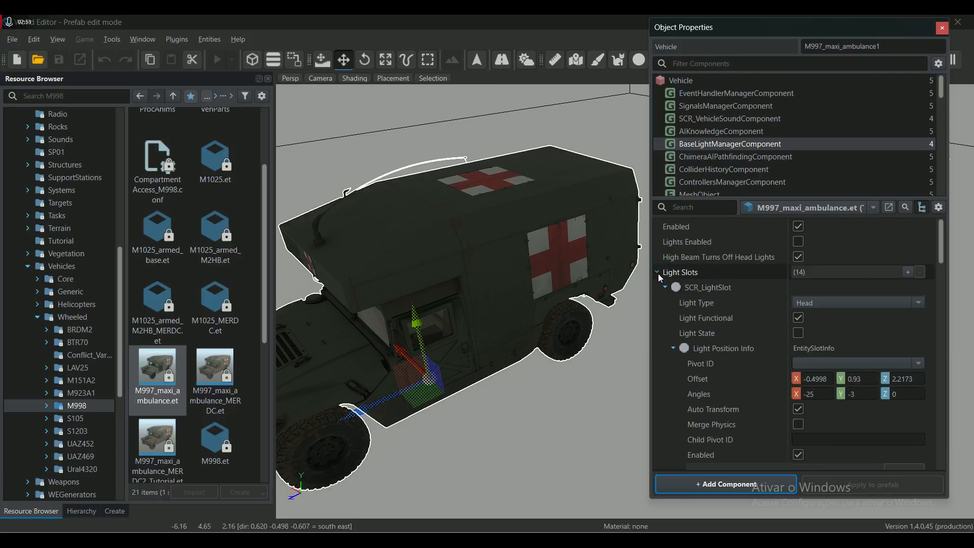
{"action": "left_click", "coordinate": [665, 287]}
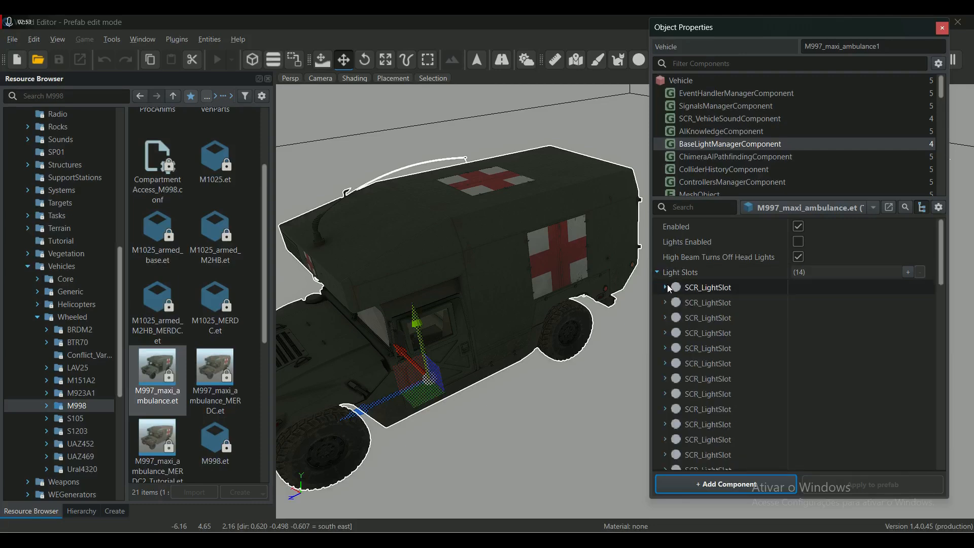
{"action": "left_click", "coordinate": [665, 288]}
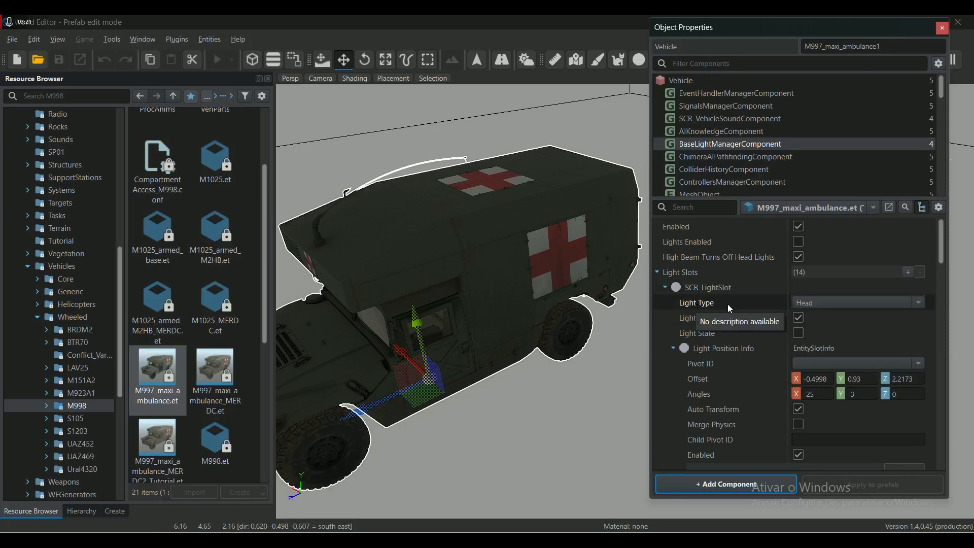
{"action": "left_click", "coordinate": [917, 303]}
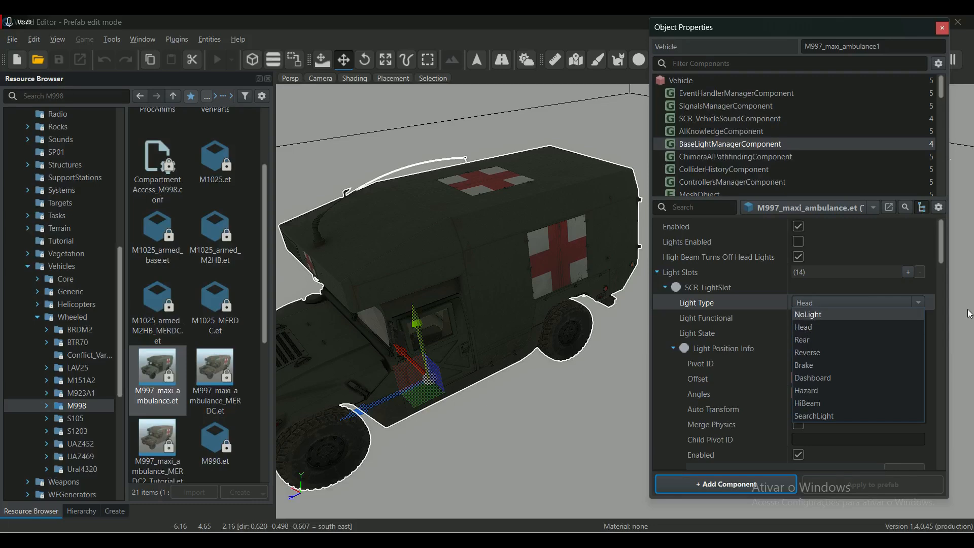
{"action": "left_click", "coordinate": [922, 307]}
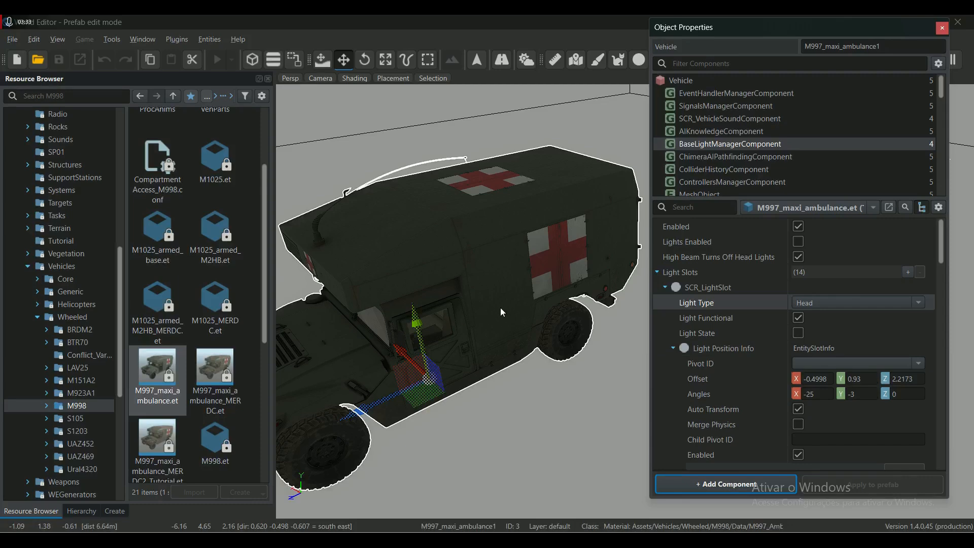
{"action": "scroll", "coordinate": [507, 306], "scroll_direction": "down", "scroll_amount": 3}
{"action": "right_click_drag", "start_coordinate": [540, 269], "coordinate": [524, 320]}
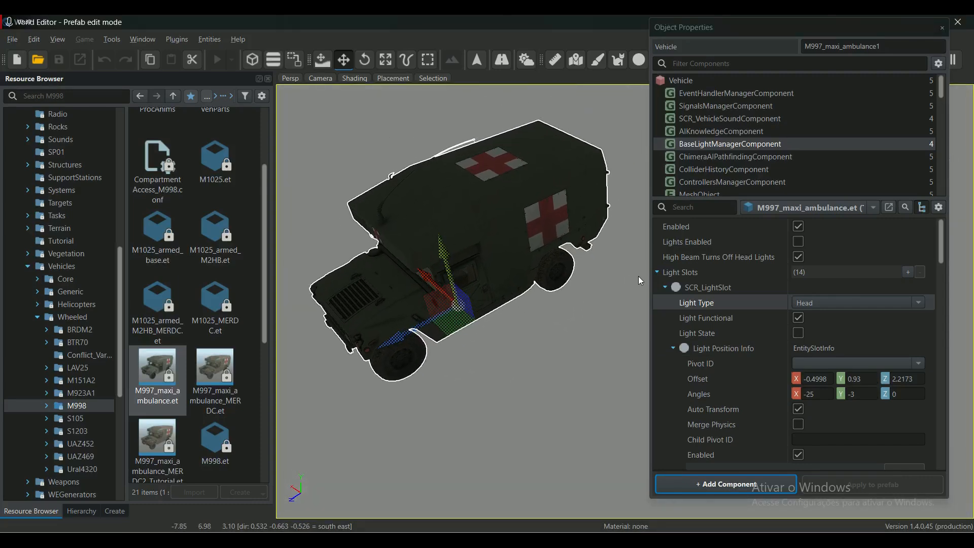
{"action": "left_click", "coordinate": [919, 304]}
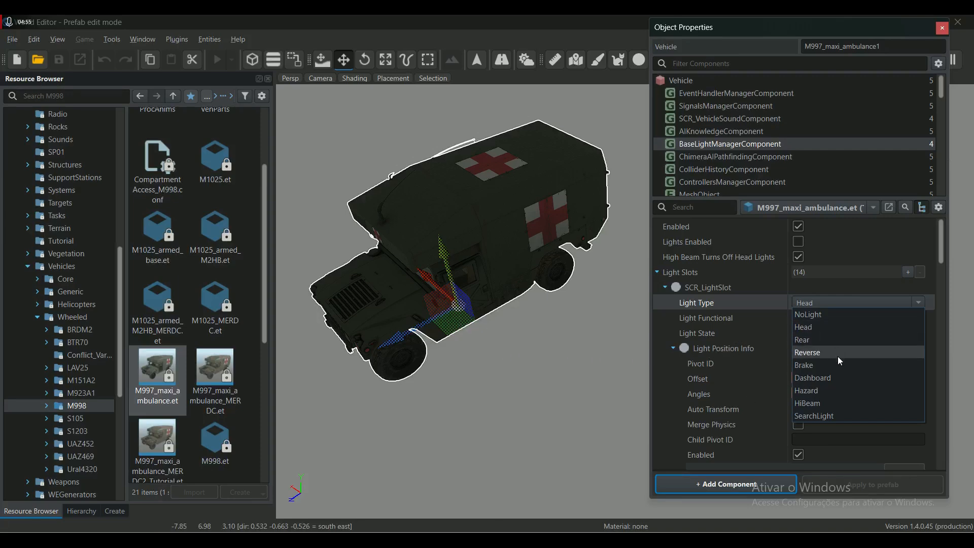
{"action": "left_click", "coordinate": [927, 284]}
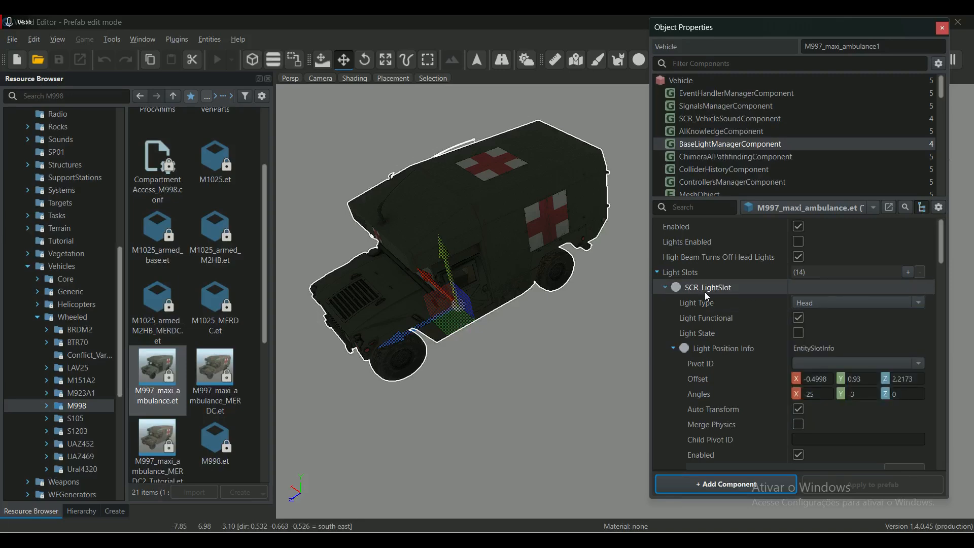
Inspect the last SCR_LightSlot's dashboard light settings and show its Angles gizmo on the ambulance
{"action": "left_click", "coordinate": [662, 286]}
{"action": "scroll", "coordinate": [733, 357], "scroll_direction": "down", "scroll_amount": 5}
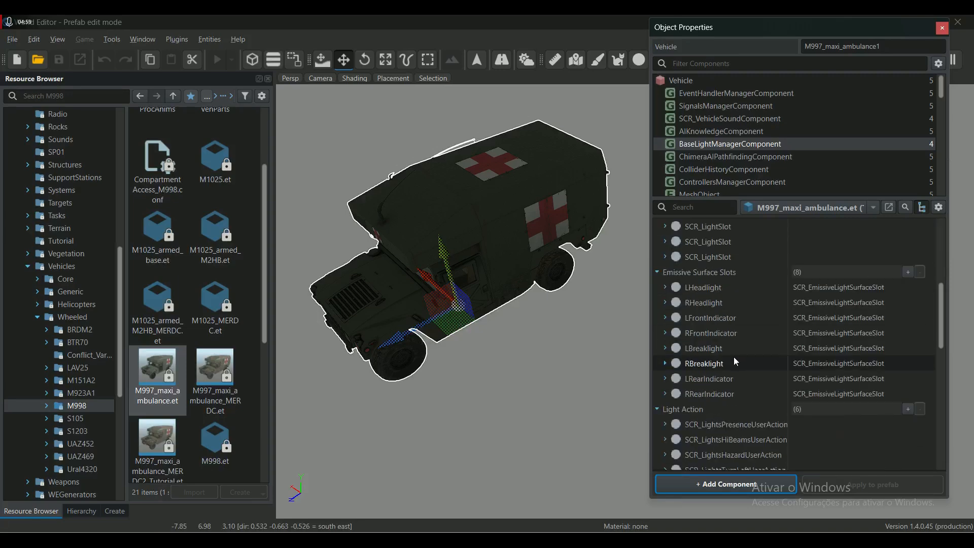
{"action": "scroll", "coordinate": [734, 361], "scroll_direction": "up", "scroll_amount": 3}
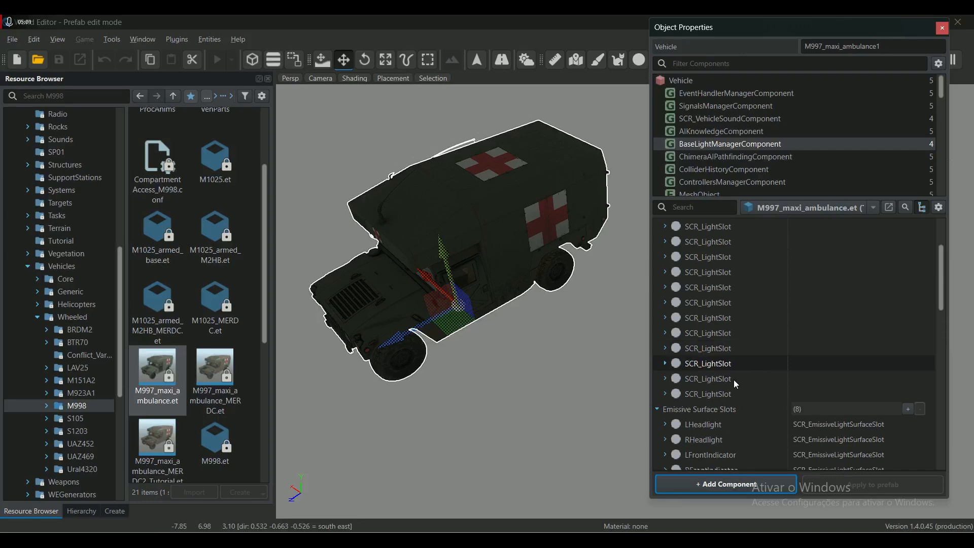
{"action": "left_click", "coordinate": [665, 394]}
{"action": "scroll", "coordinate": [853, 391], "scroll_direction": "down", "scroll_amount": 1}
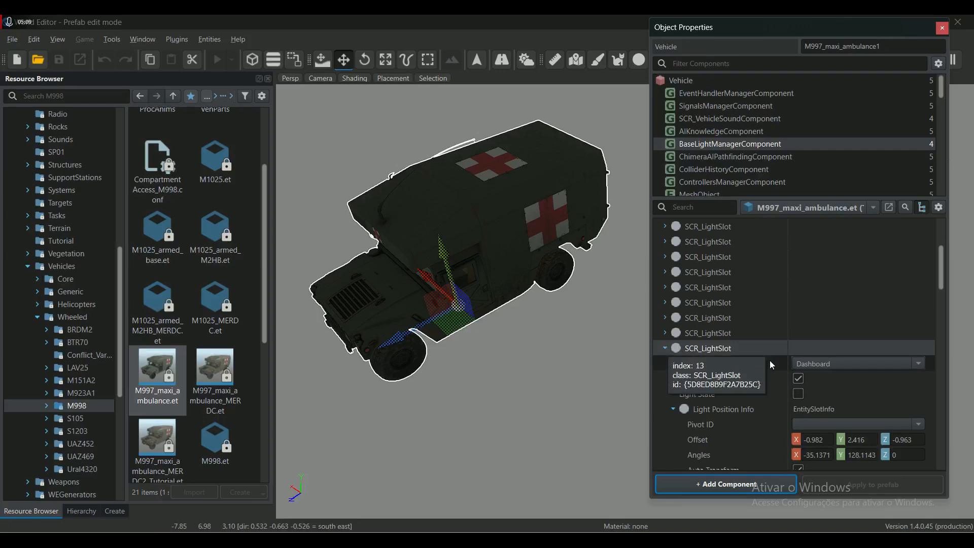
{"action": "scroll", "coordinate": [769, 361], "scroll_direction": "down", "scroll_amount": 2}
{"action": "left_click", "coordinate": [814, 363]}
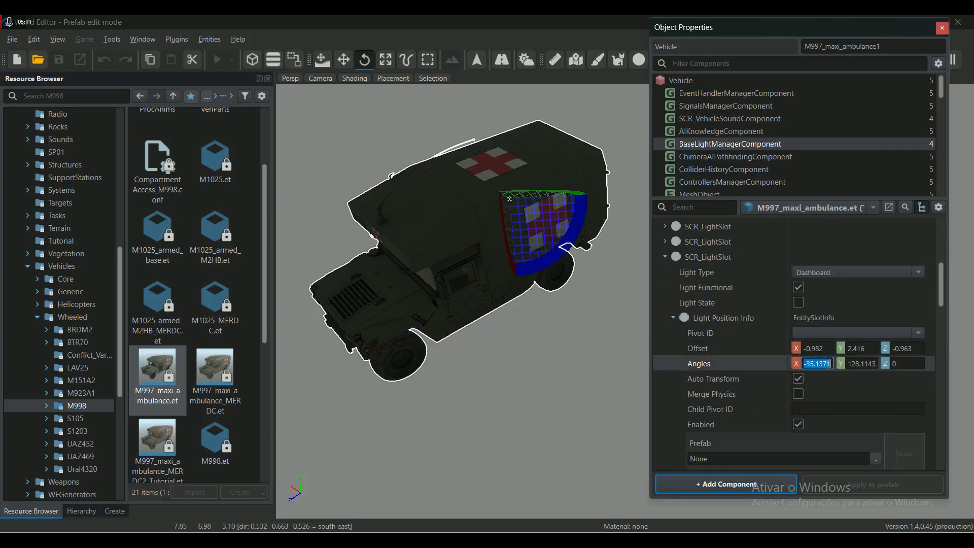
{"action": "middle_click_drag", "start_coordinate": [475, 180], "coordinate": [454, 311]}
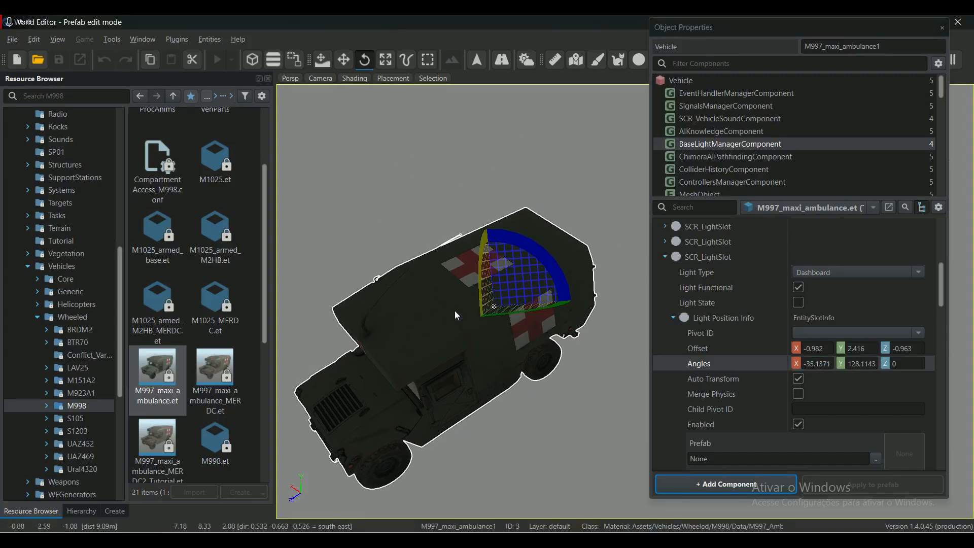
Inspect the second-to-last SCR_LightSlot and show the orientation of its light through the Y angle
{"action": "left_click", "coordinate": [665, 257]}
{"action": "left_click", "coordinate": [665, 241]}
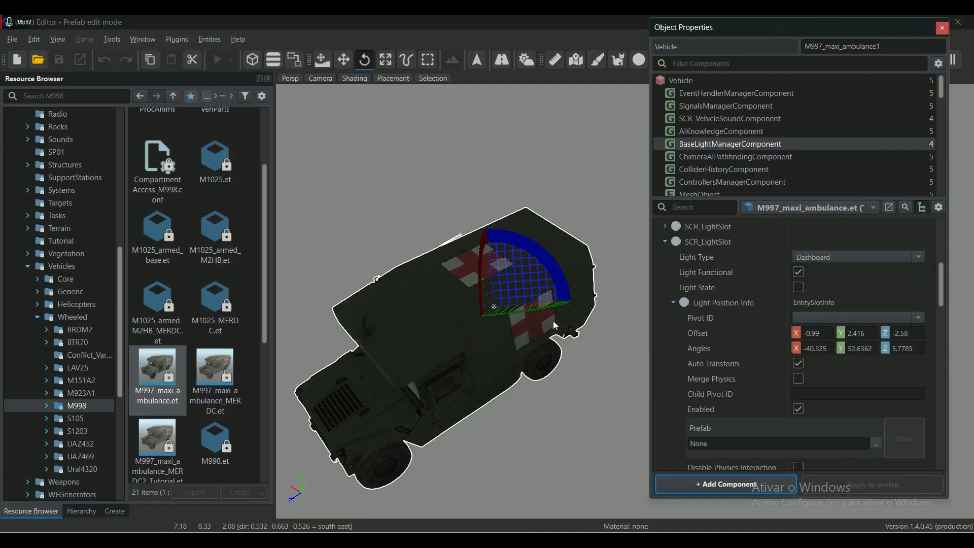
{"action": "middle_click_drag", "start_coordinate": [634, 309], "coordinate": [615, 360]}
{"action": "scroll", "coordinate": [680, 315], "scroll_direction": "up", "scroll_amount": 3}
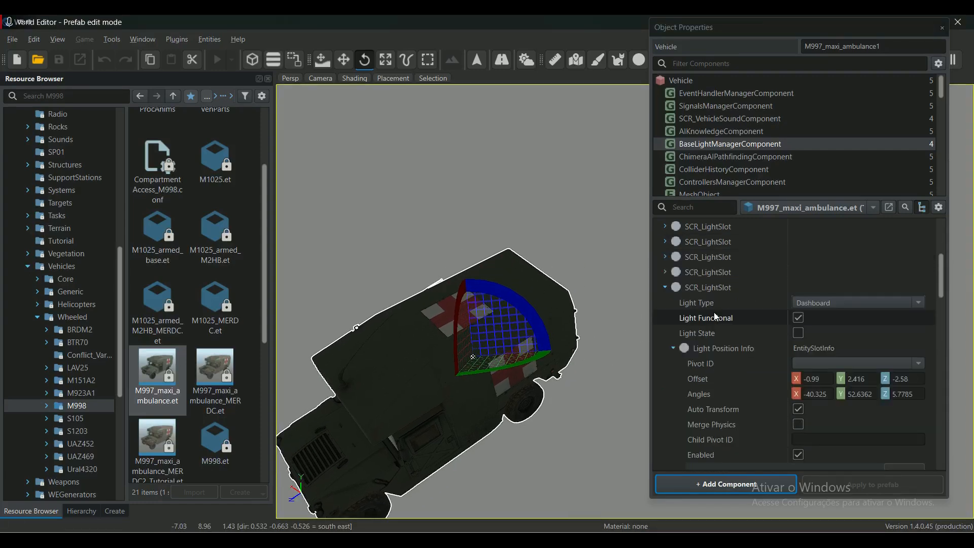
{"action": "left_click", "coordinate": [858, 393]}
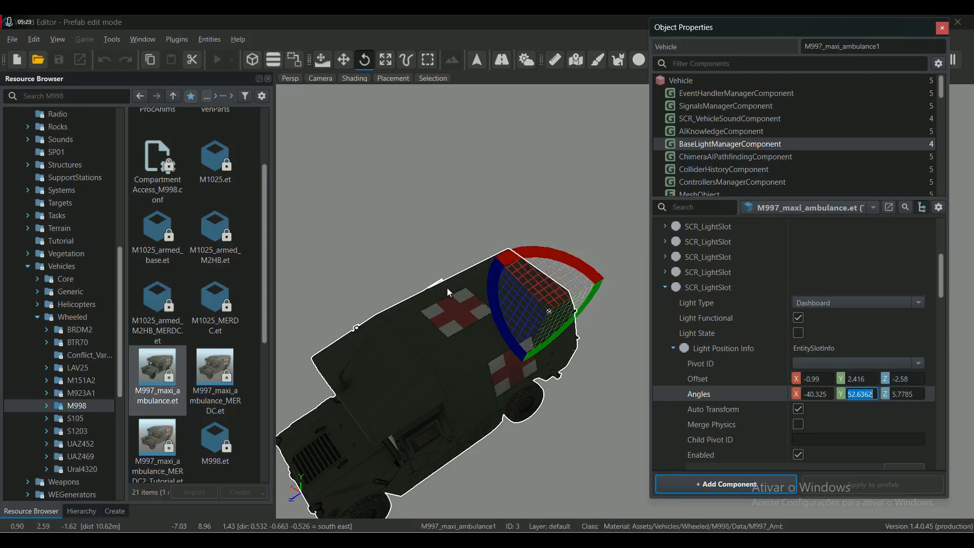
Check where the third- and fourth-to-last SCR_LightSlot dashboard lights sit on the ambulance by showing their Offset gizmos
{"action": "left_click", "coordinate": [664, 287]}
{"action": "left_click", "coordinate": [664, 272]}
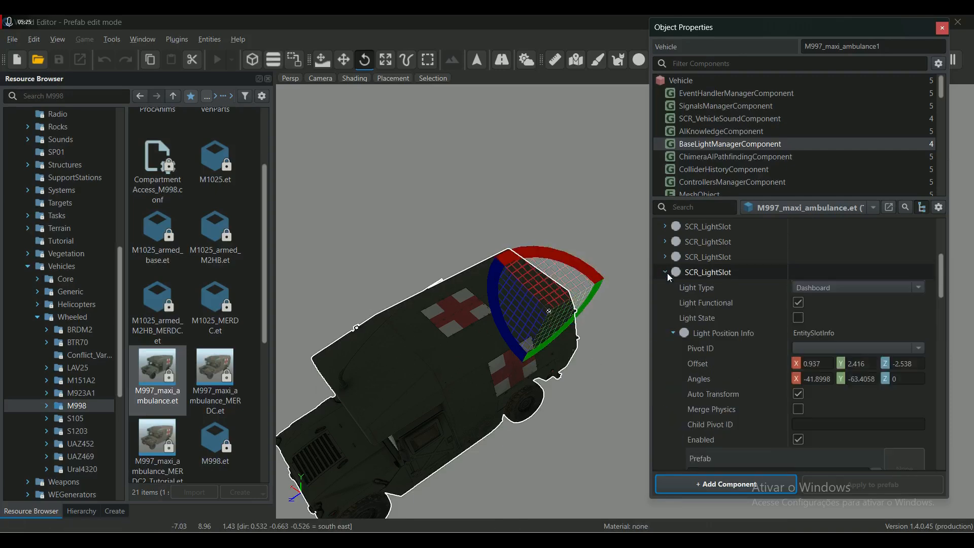
{"action": "left_click", "coordinate": [720, 363]}
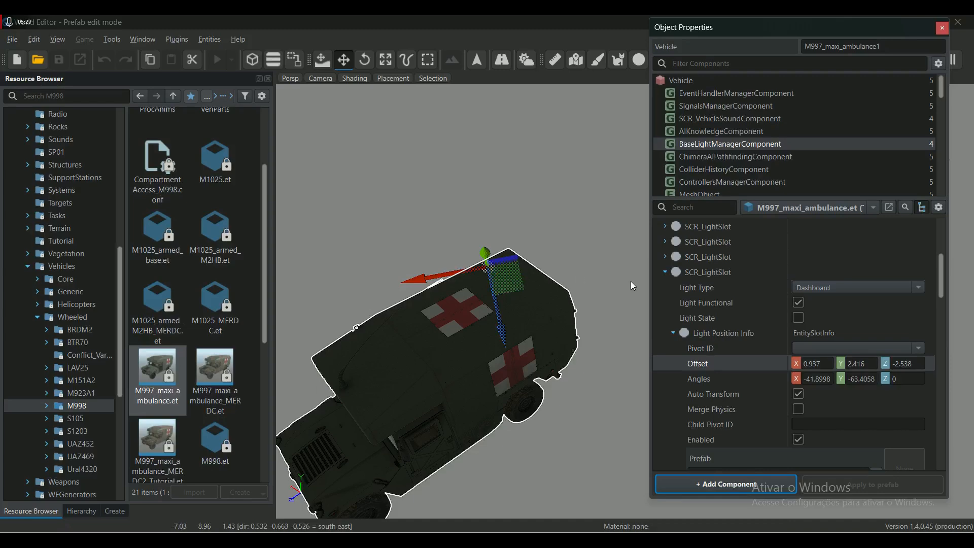
{"action": "left_click", "coordinate": [664, 272]}
{"action": "left_click", "coordinate": [664, 256]}
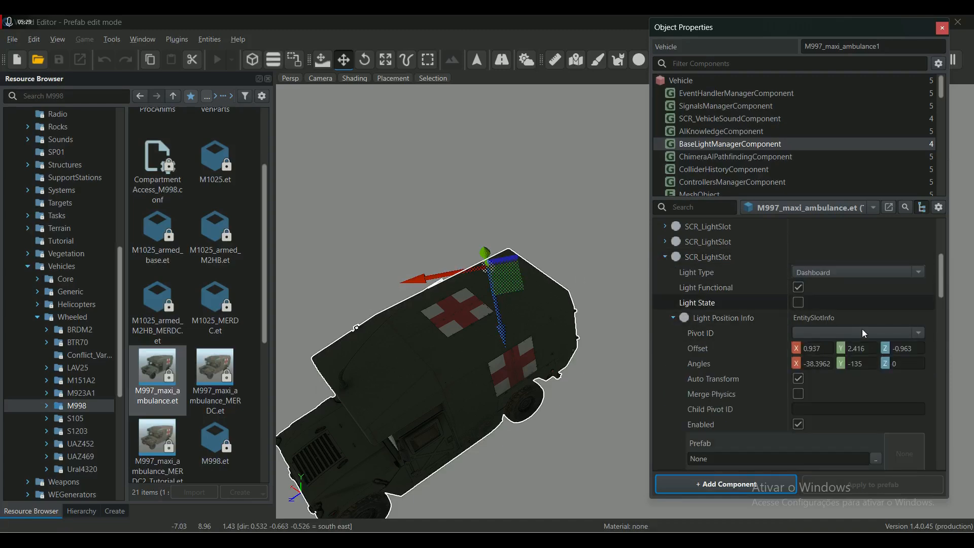
{"action": "left_click", "coordinate": [861, 348]}
{"action": "left_click", "coordinate": [664, 257]}
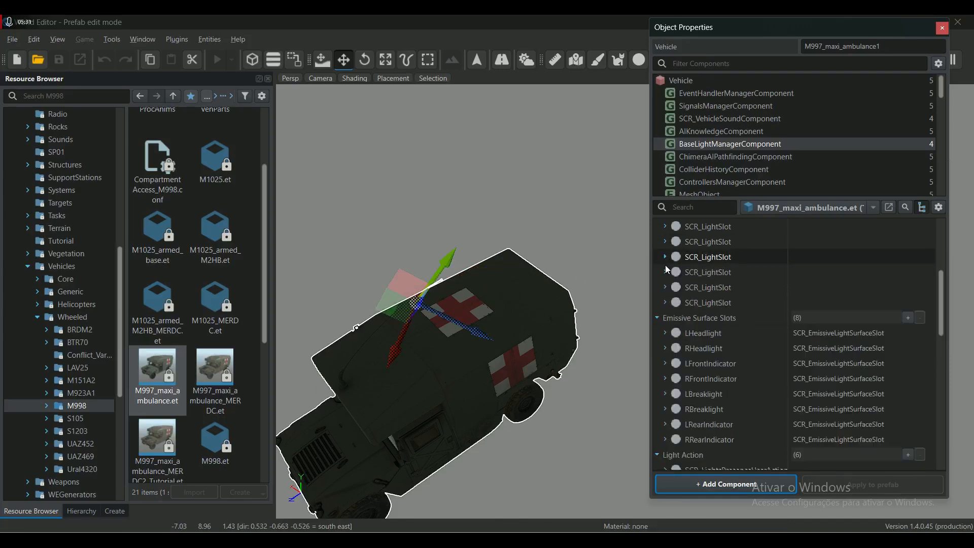
Check the Light Type of the fifth-to-last SCR_LightSlot, and reopen the fourth-to-last slot's dashboard light settings
{"action": "left_click", "coordinate": [664, 242]}
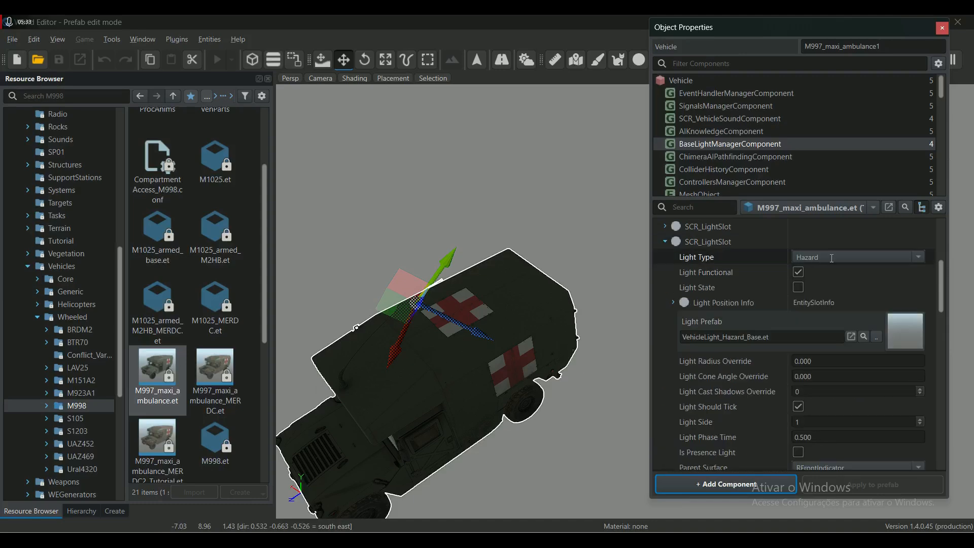
{"action": "left_click", "coordinate": [665, 242]}
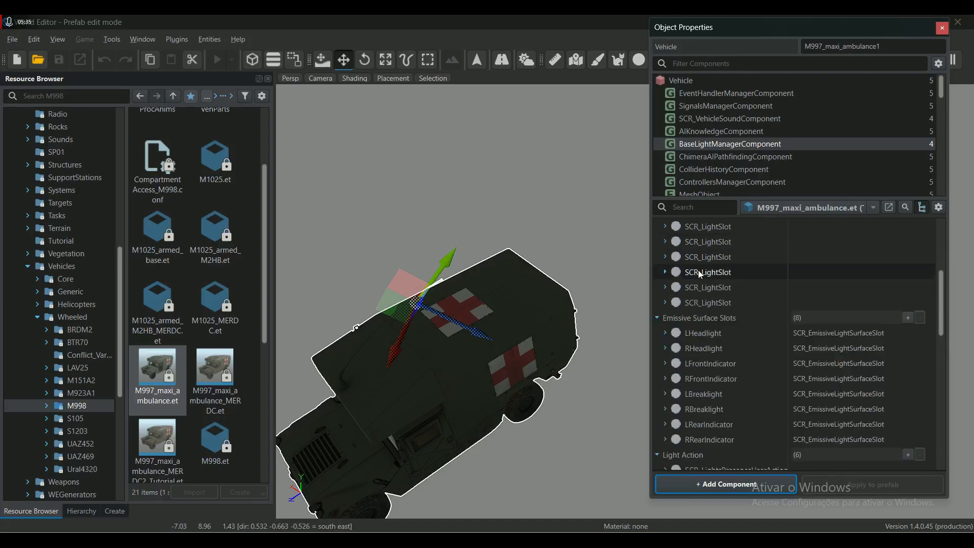
{"action": "left_click", "coordinate": [665, 257]}
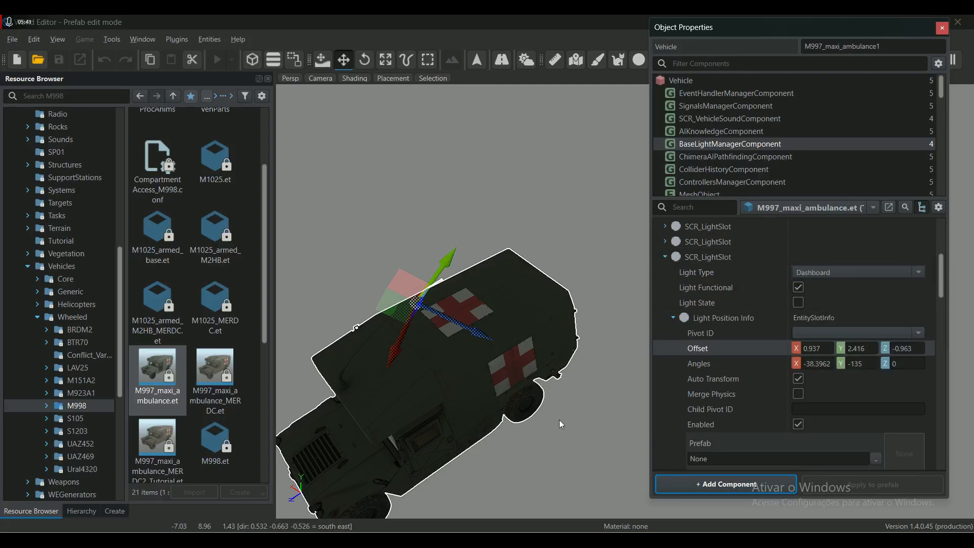
{"action": "middle_click_drag", "start_coordinate": [559, 419], "coordinate": [605, 349]}
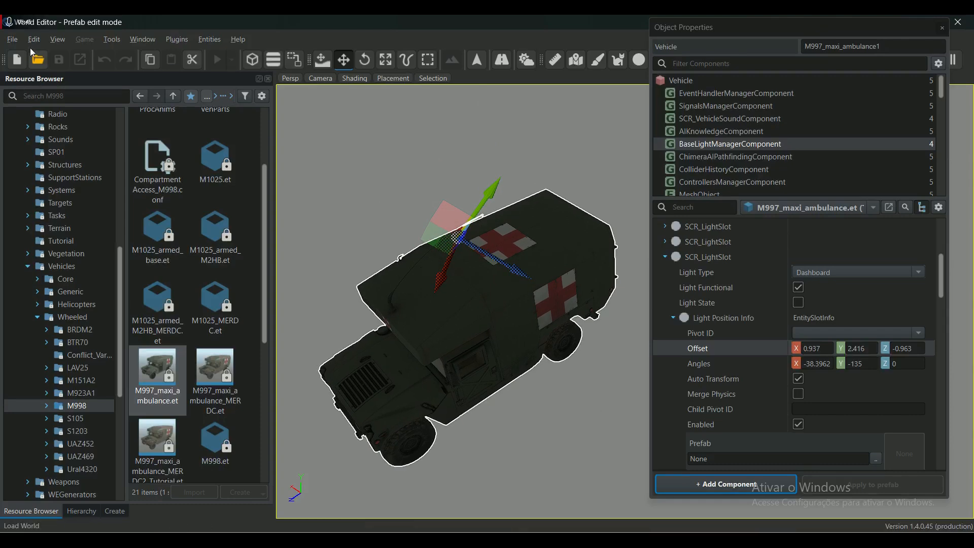
Load the GM_Arland world and start it in play mode
{"action": "left_click", "coordinate": [12, 39]}
{"action": "left_click", "coordinate": [154, 155]}
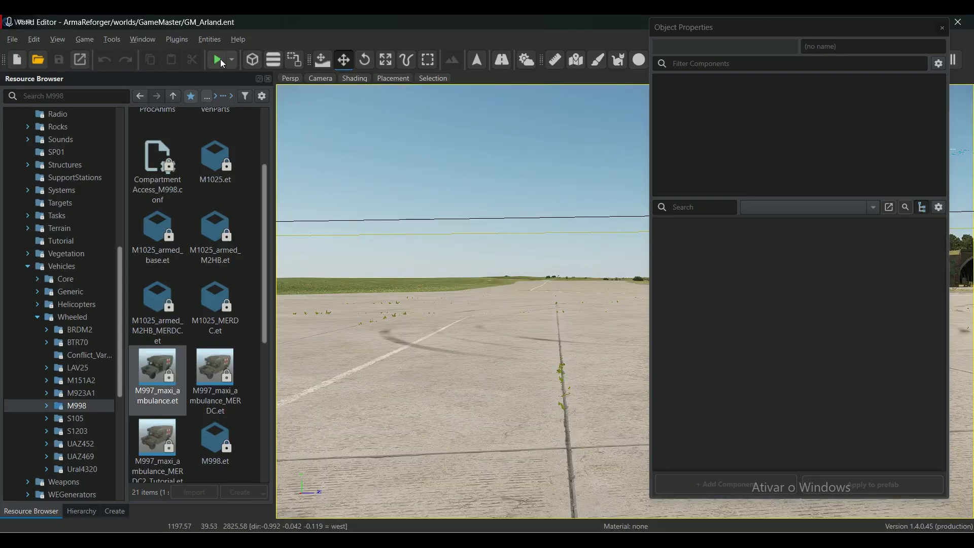
{"action": "left_click", "coordinate": [220, 60]}
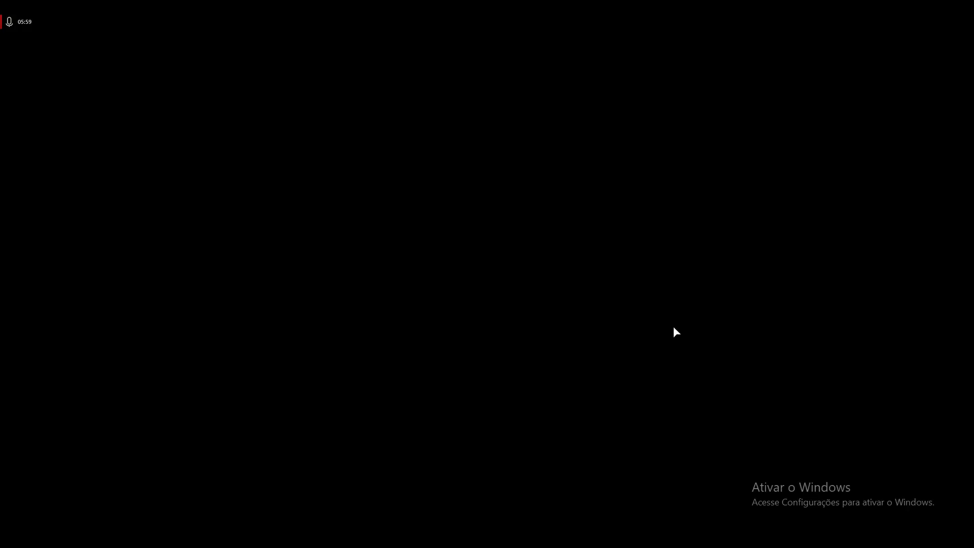
Place an M997 Ambulance from the Entity Browser on the tarmac beside the player character
{"action": "key", "text": "Tab"}
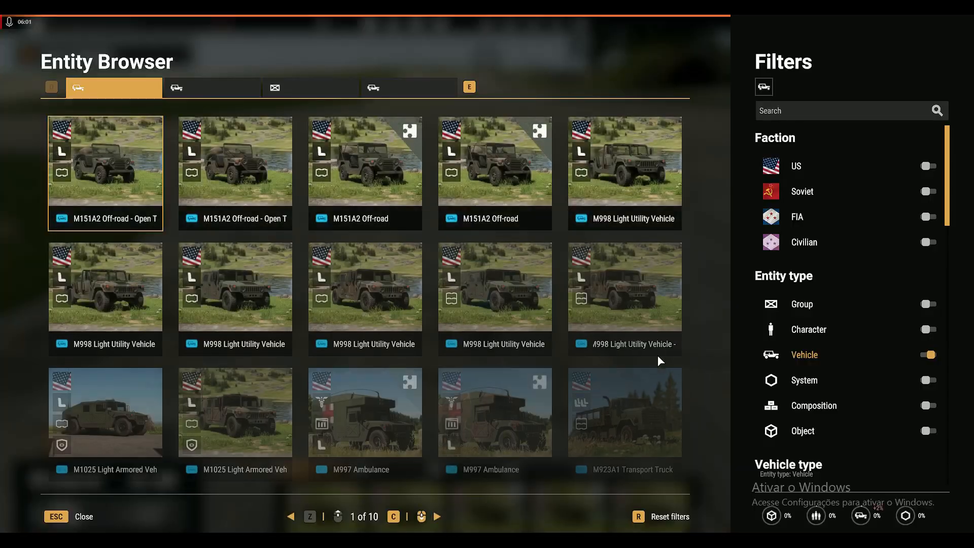
{"action": "left_click", "coordinate": [379, 422]}
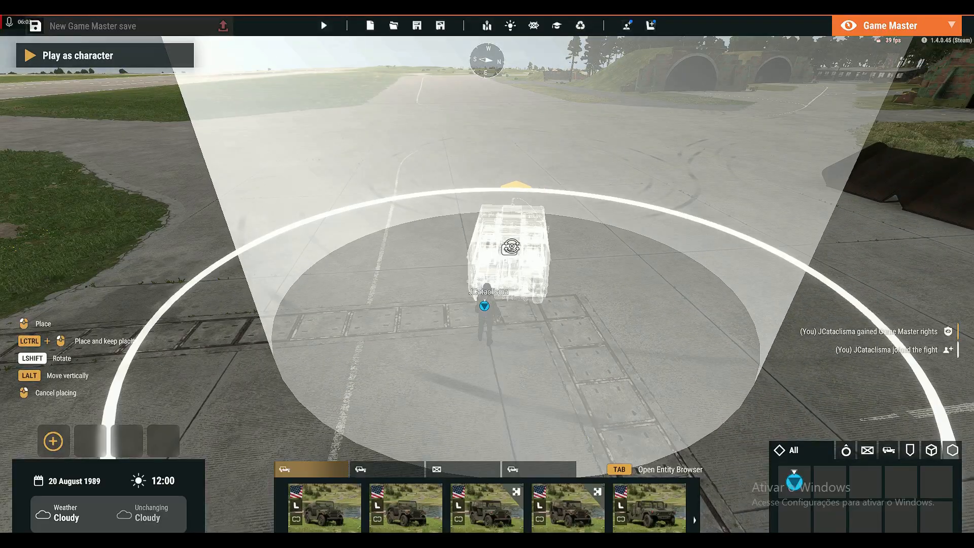
{"action": "left_click", "coordinate": [506, 272]}
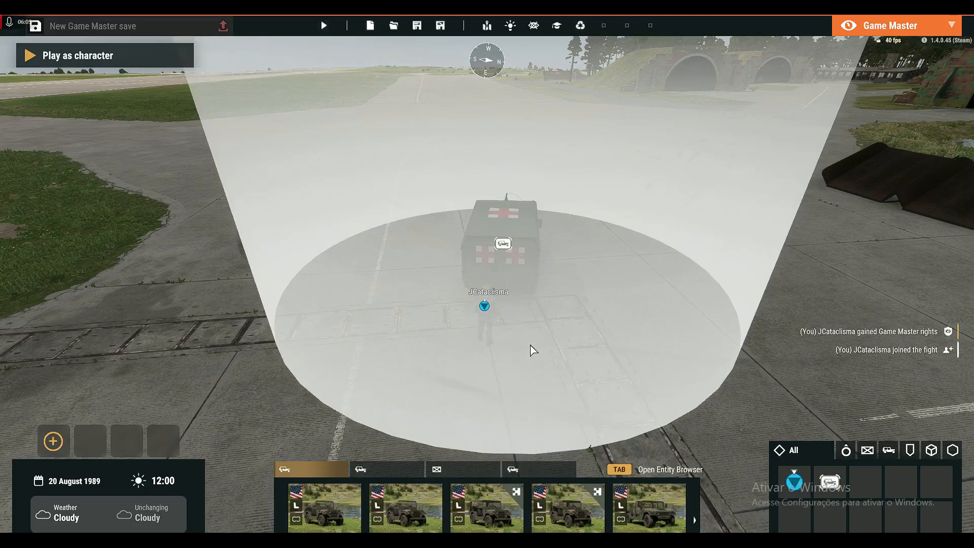
Set the scenario time to 03:15, turn off time progression, and save the scenario properties
{"action": "key", "text": "v"}
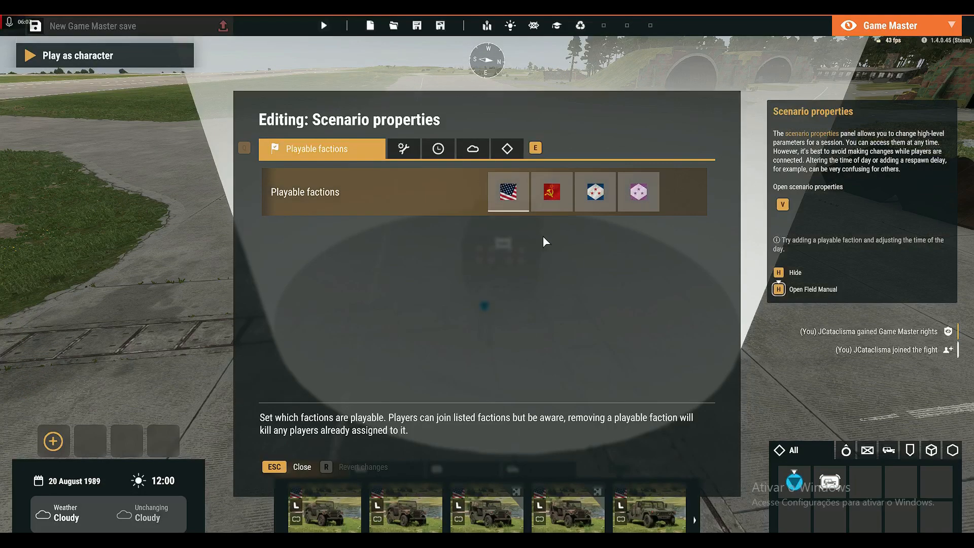
{"action": "key", "text": "e"}
{"action": "key", "text": "e"}
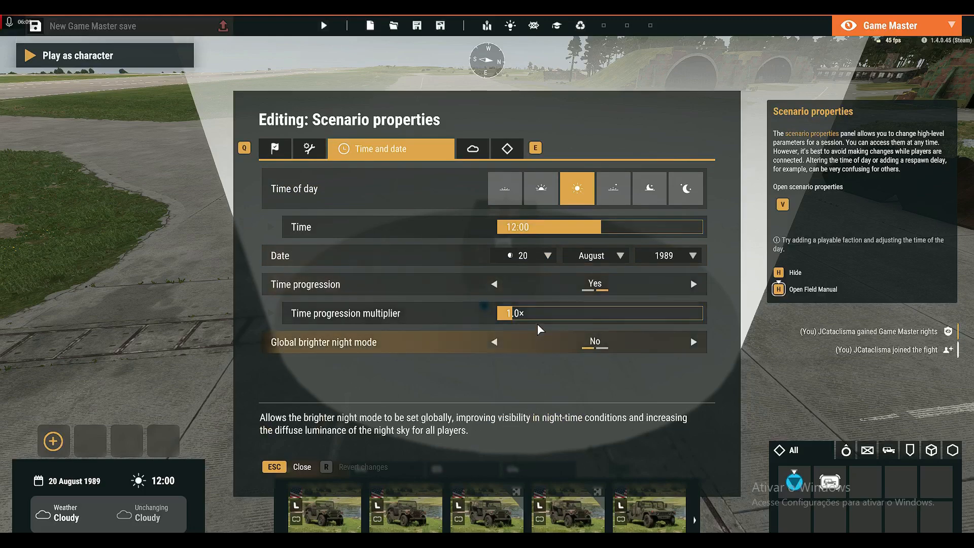
{"action": "left_click", "coordinate": [523, 230]}
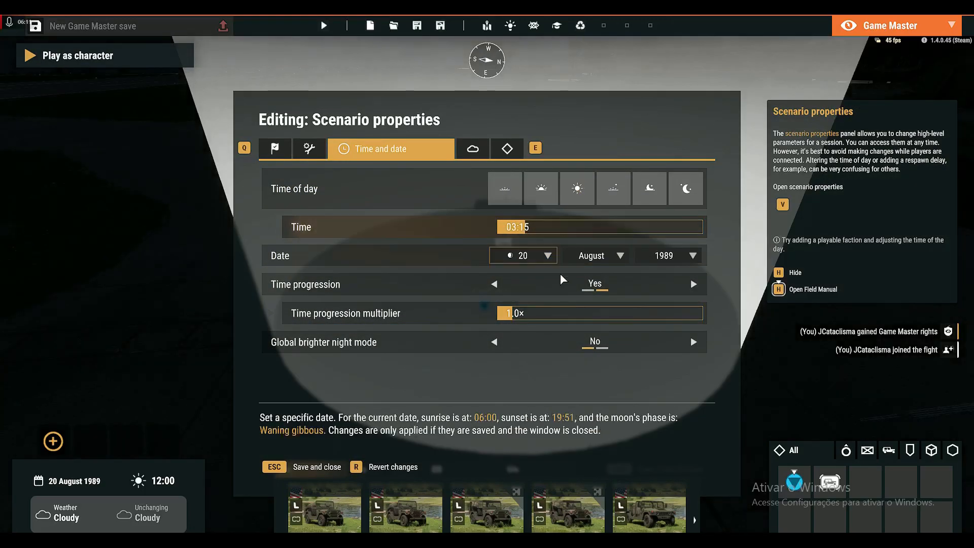
{"action": "left_click", "coordinate": [494, 284]}
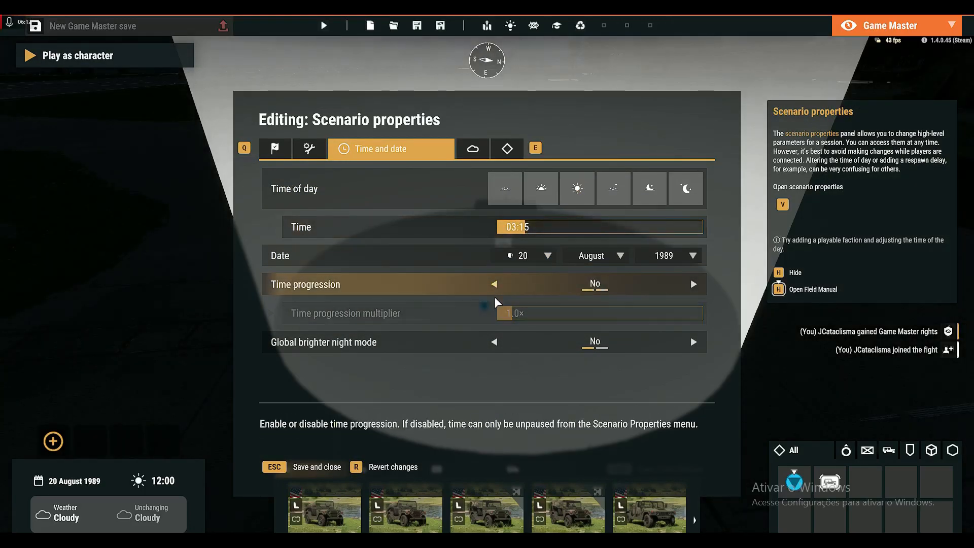
{"action": "left_click", "coordinate": [282, 468]}
Put the player character inside the ambulance and switch to playing as that character
{"action": "mouse_move", "coordinate": [498, 274]}
{"action": "left_click_drag", "start_coordinate": [497, 274], "coordinate": [504, 243]}
{"action": "left_click", "coordinate": [145, 53]}
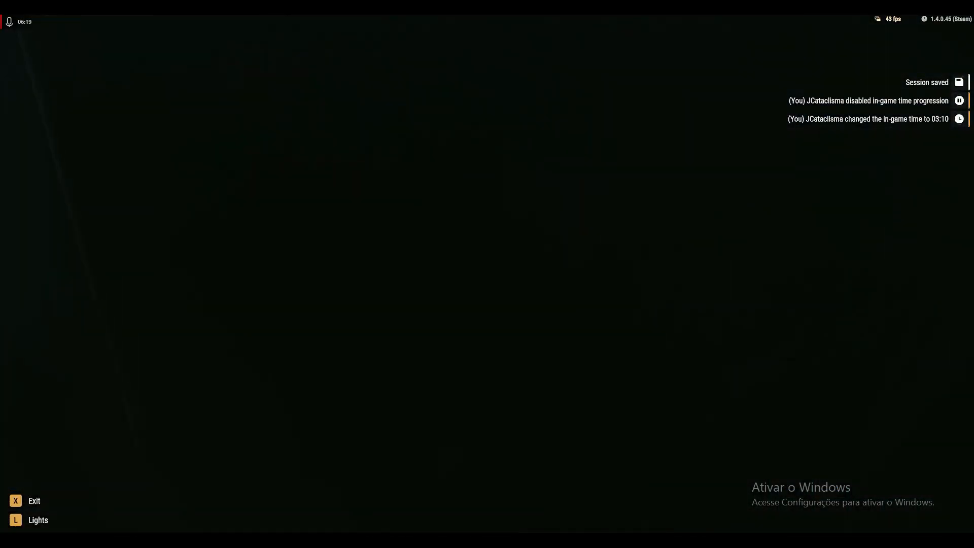
{"action": "key", "text": "f"}
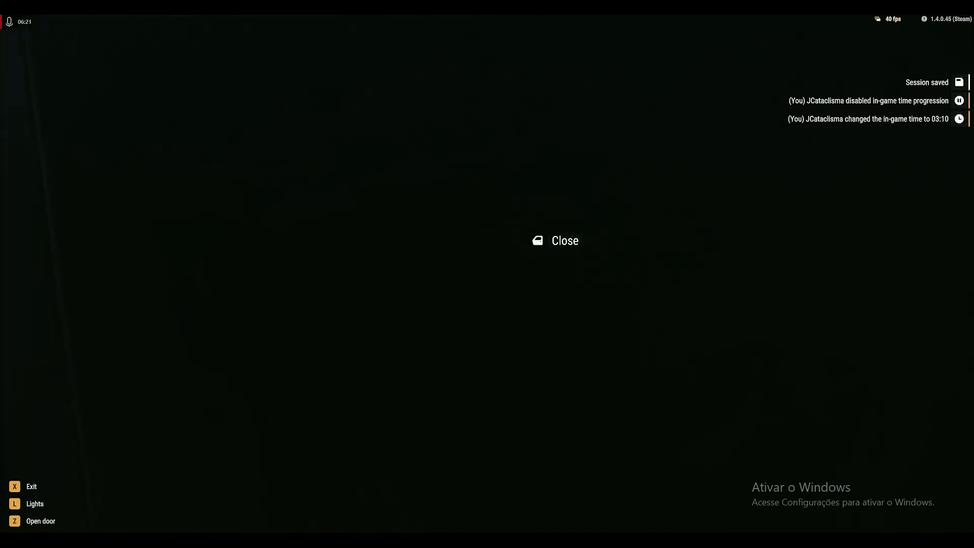
Turn on the ambulance's lights from the driver's seat and check them in first-person and third-person views
{"action": "key", "text": "v"}
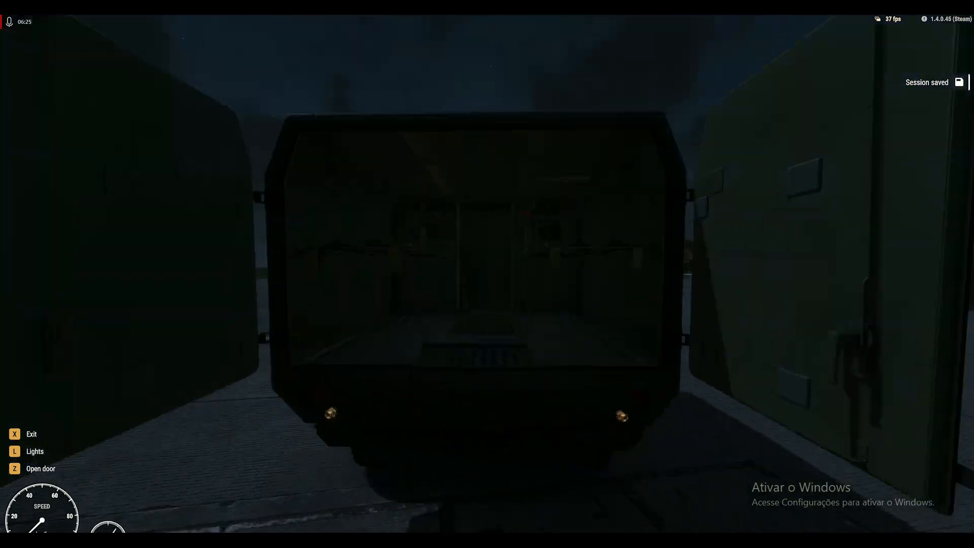
{"action": "key", "text": "v"}
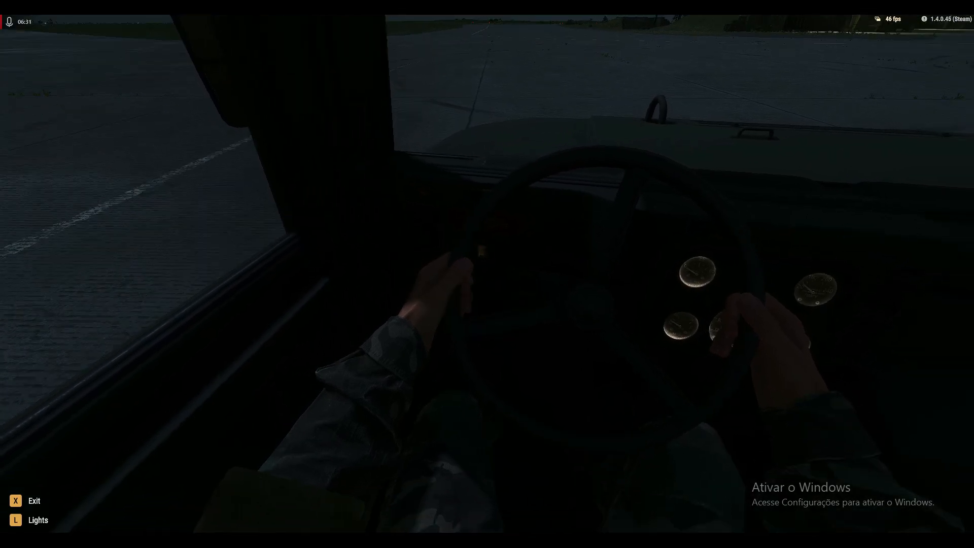
{"action": "key", "text": "l"}
{"action": "key", "text": "l"}
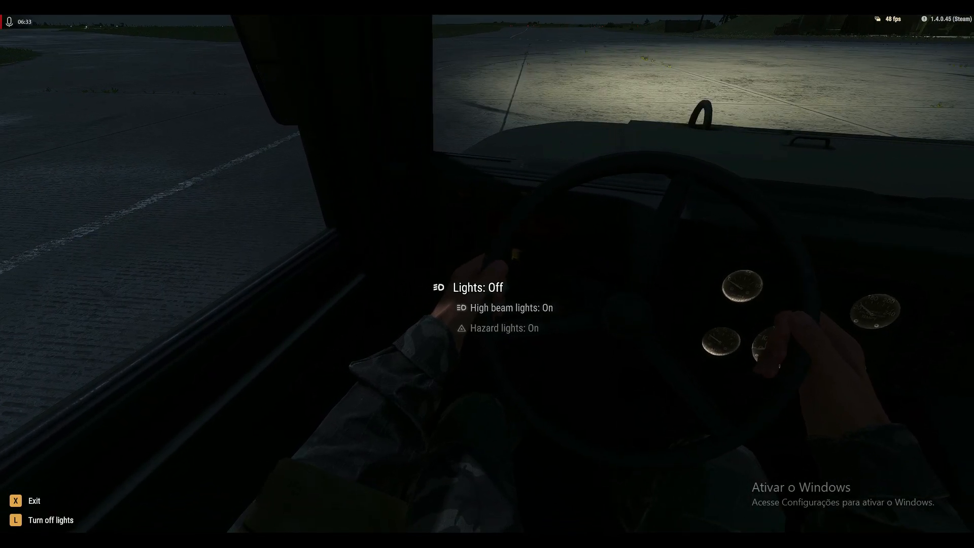
{"action": "key", "text": "v"}
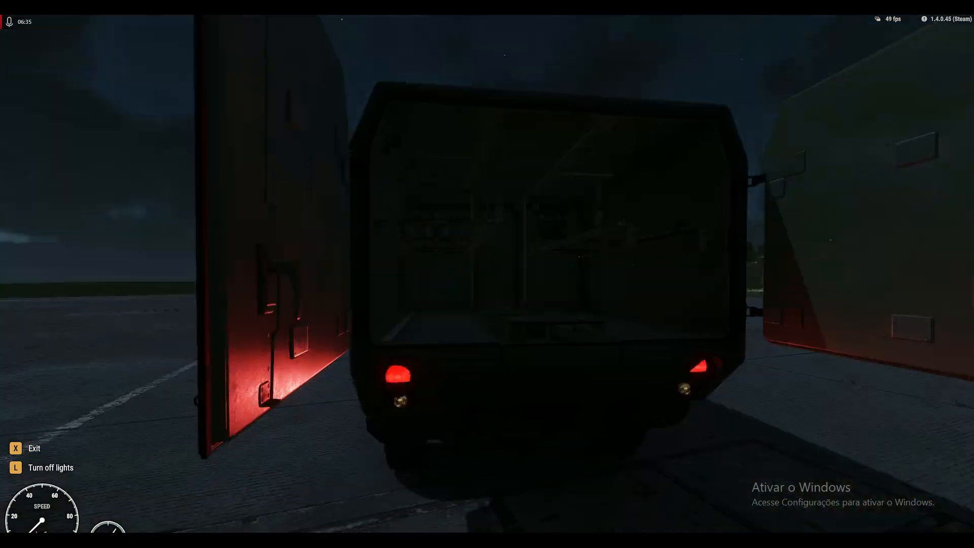
{"action": "key", "text": "v"}
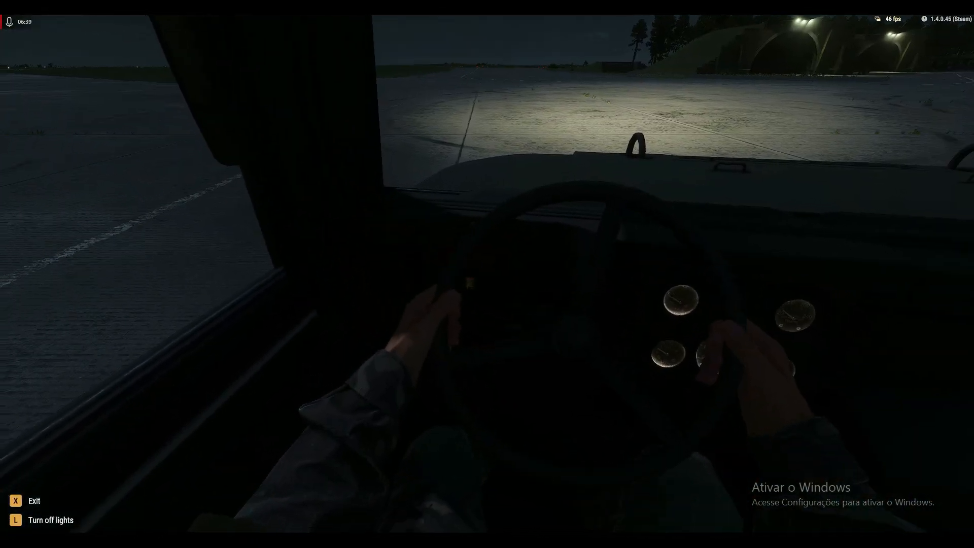
Turn on the ambulance's high beam and hazard lights, and view the vehicle from behind in third person
{"action": "scroll", "coordinate": [487, 274], "scroll_direction": "down", "scroll_amount": 2}
{"action": "scroll", "coordinate": [487, 274], "scroll_direction": "up", "scroll_amount": 1}
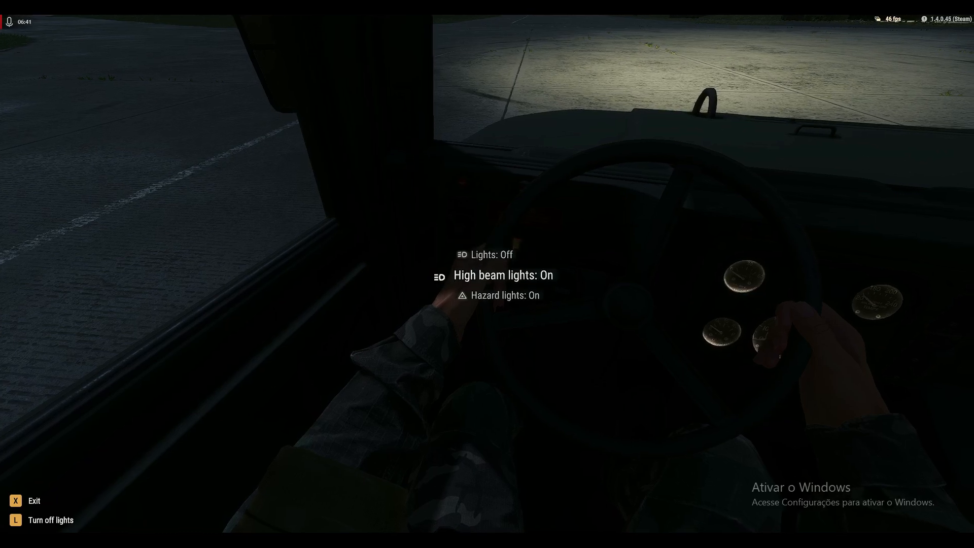
{"action": "key", "text": "f"}
{"action": "scroll", "coordinate": [487, 274], "scroll_direction": "down", "scroll_amount": 1}
{"action": "key", "text": "f"}
{"action": "key", "text": "KP_Enter"}
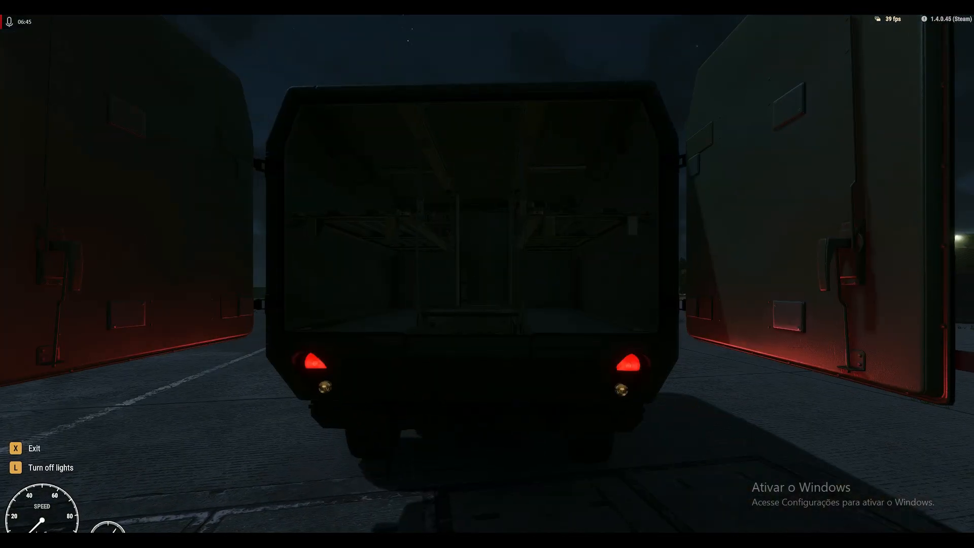
Get out of the driver's seat and walk around to the ambulance's open rear doors
{"action": "key", "text": "x"}
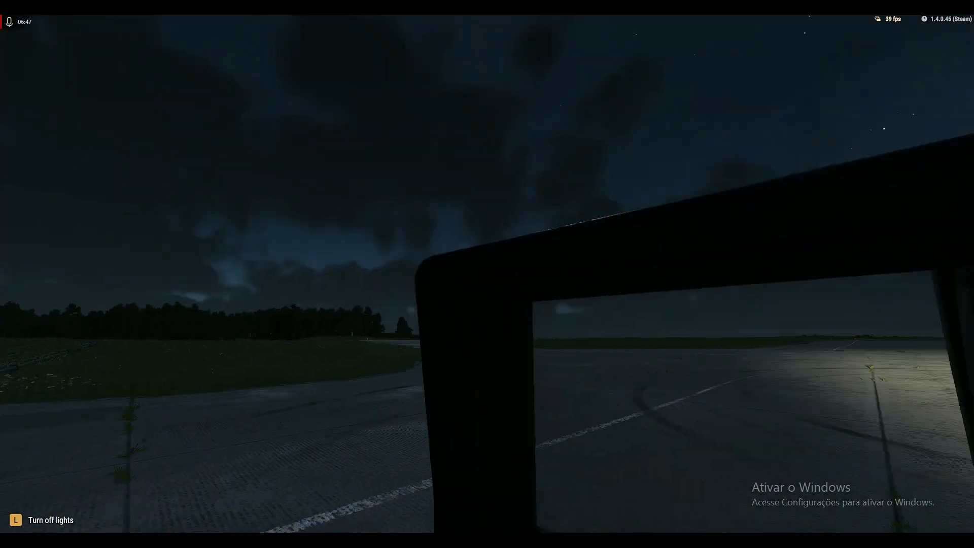
{"action": "key", "text": "w"}
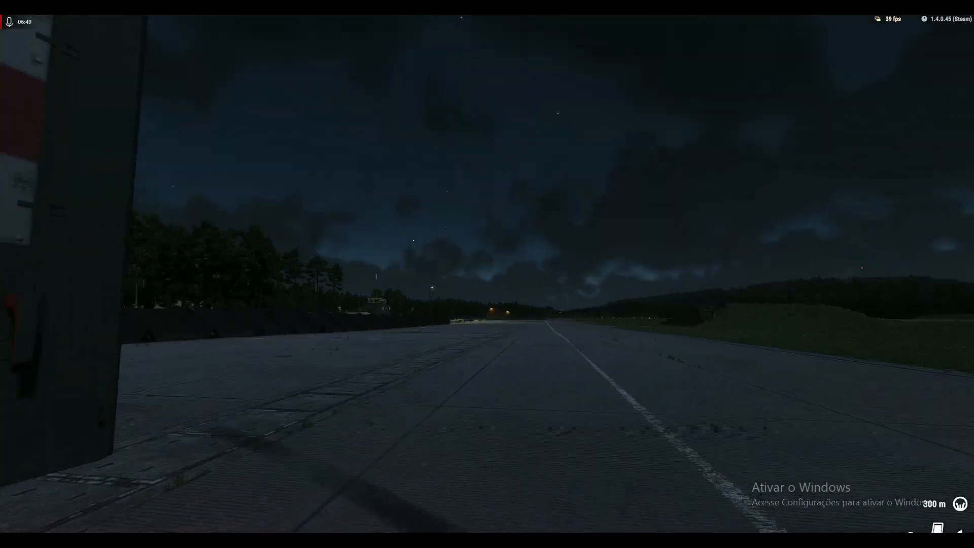
{"action": "key", "text": "w"}
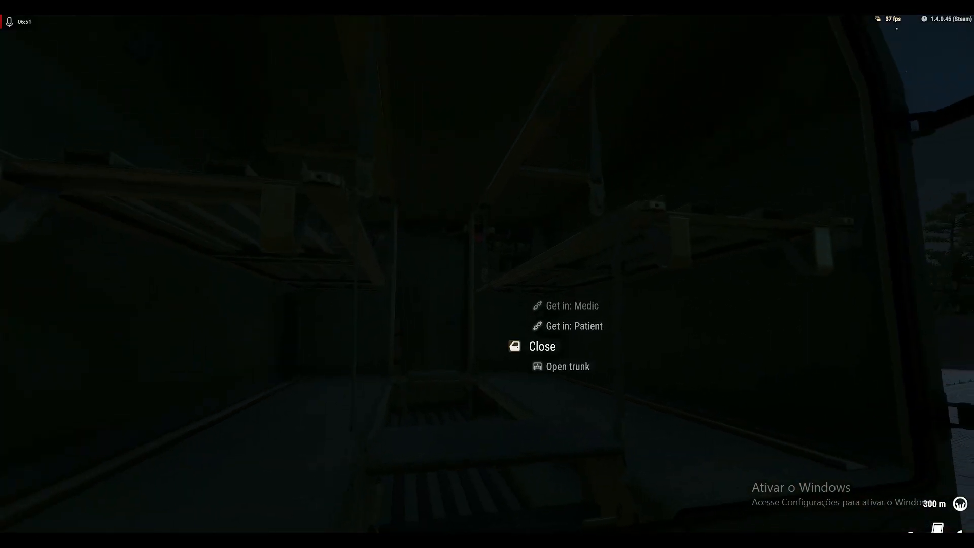
{"action": "key", "text": "d"}
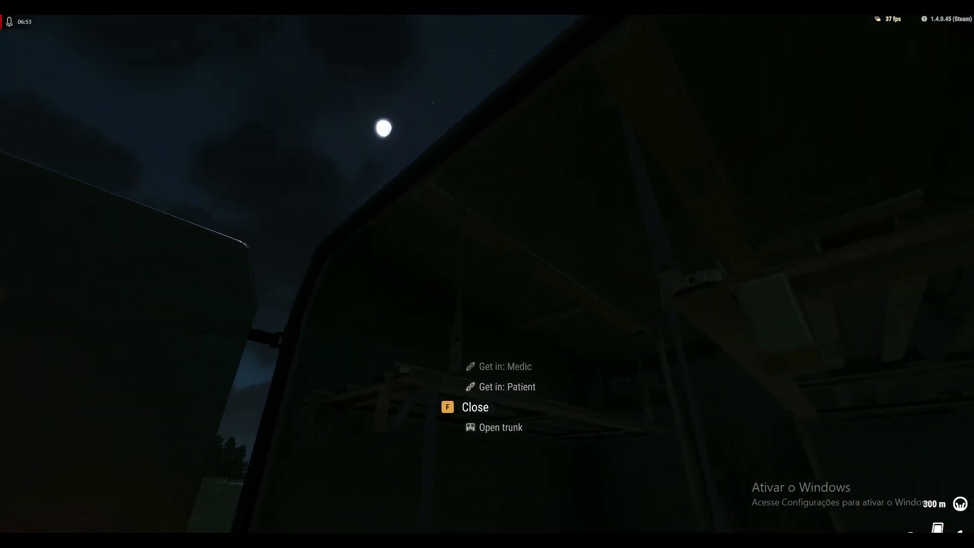
{"action": "key", "text": "a"}
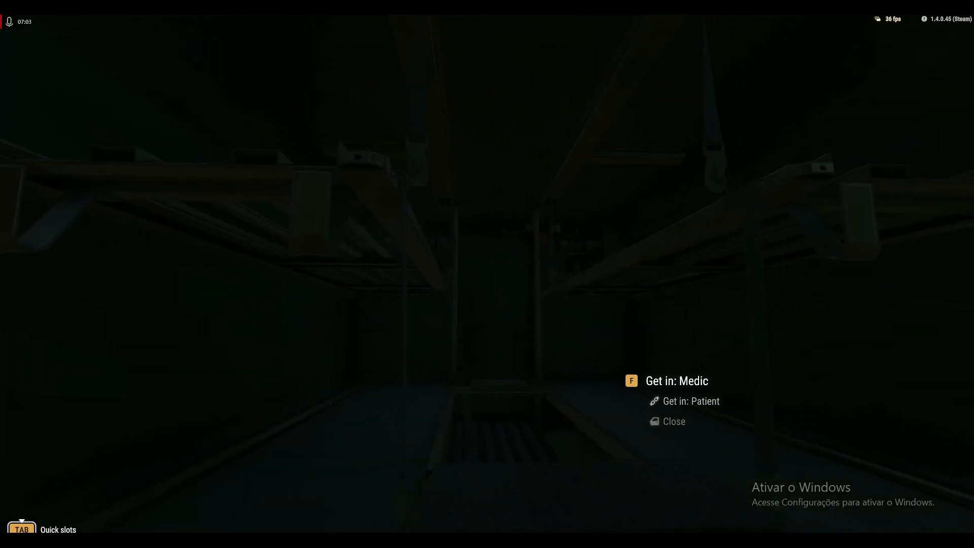
Get in the ambulance as Medic, toggle the interior light on and off, and view the vehicle from outside
{"action": "key", "text": "f"}
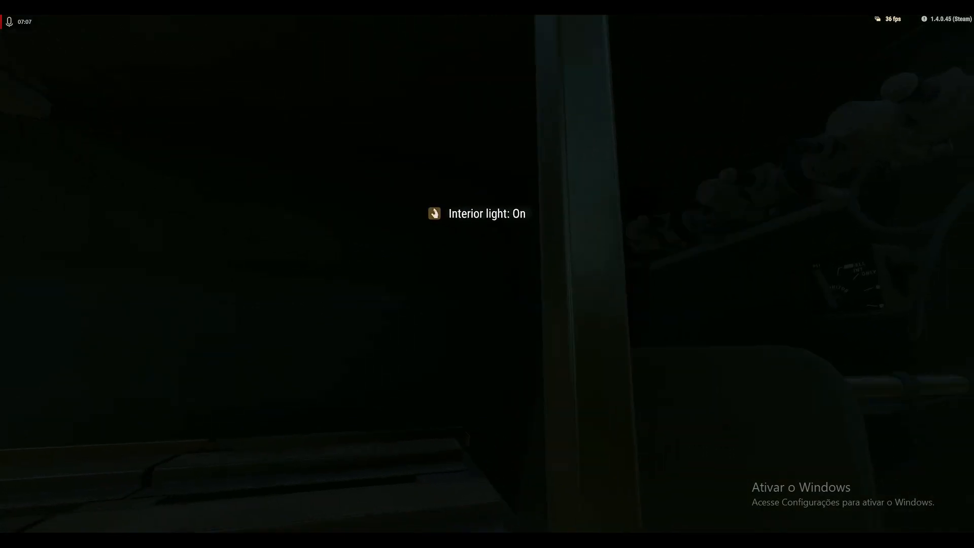
{"action": "key", "text": "f"}
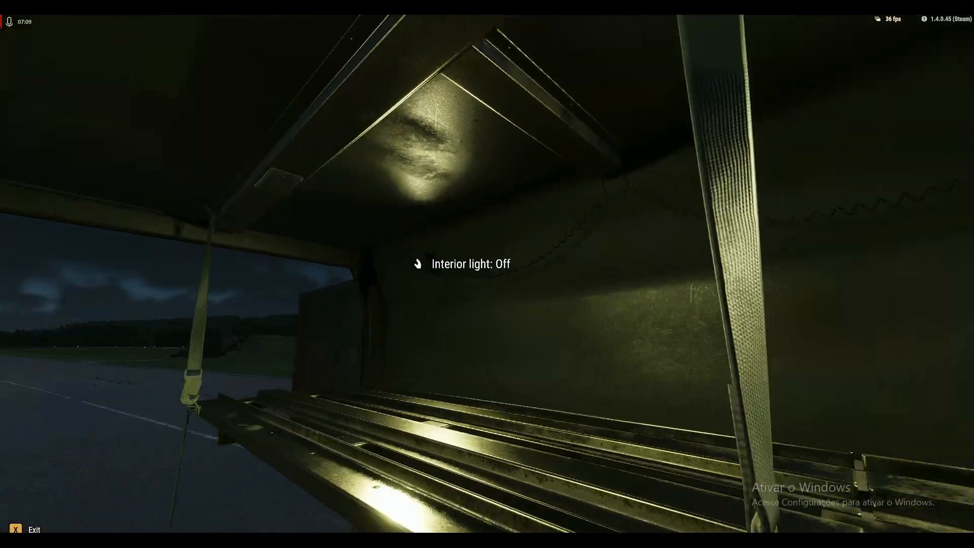
{"action": "key", "text": "f"}
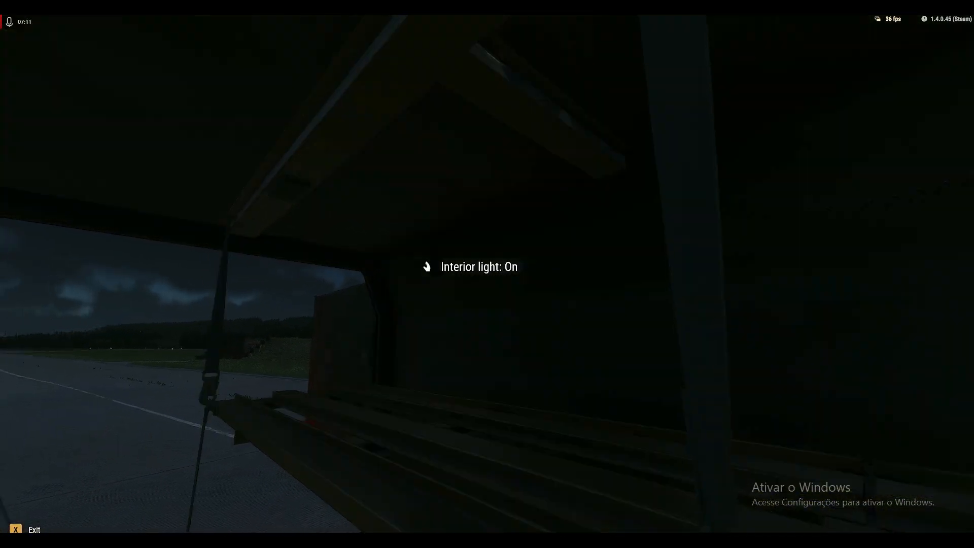
{"action": "key", "text": "x"}
{"action": "key", "text": "f"}
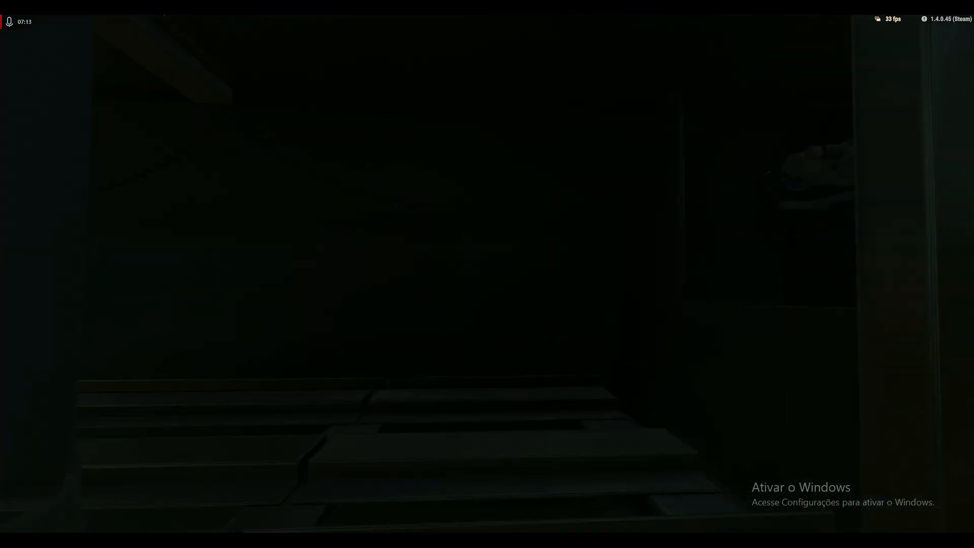
{"action": "key", "text": "f"}
{"action": "key", "text": "v"}
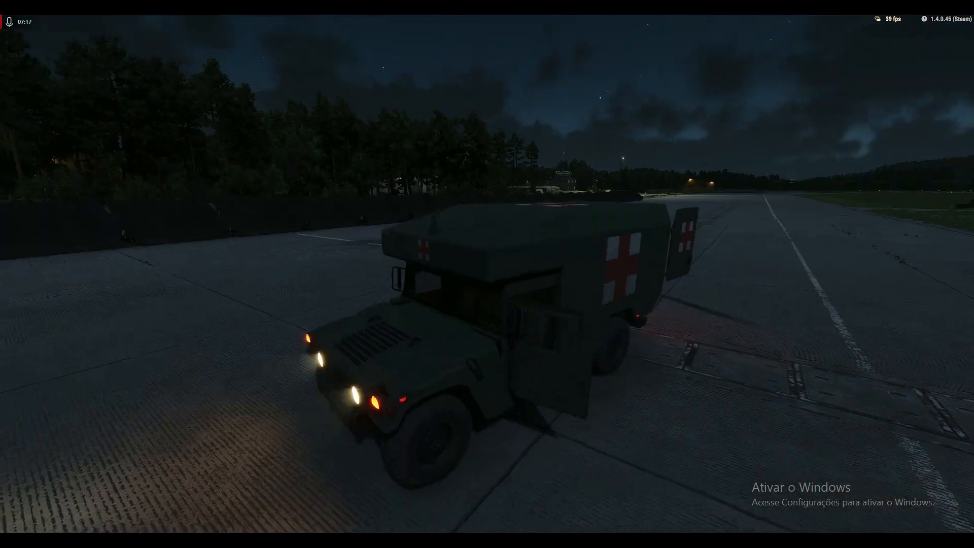
Leave play mode and open Tutorial01's M997_maxi_ambulance.et from the Wheeled M998 folder for prefab editing
{"action": "key", "text": "Escape"}
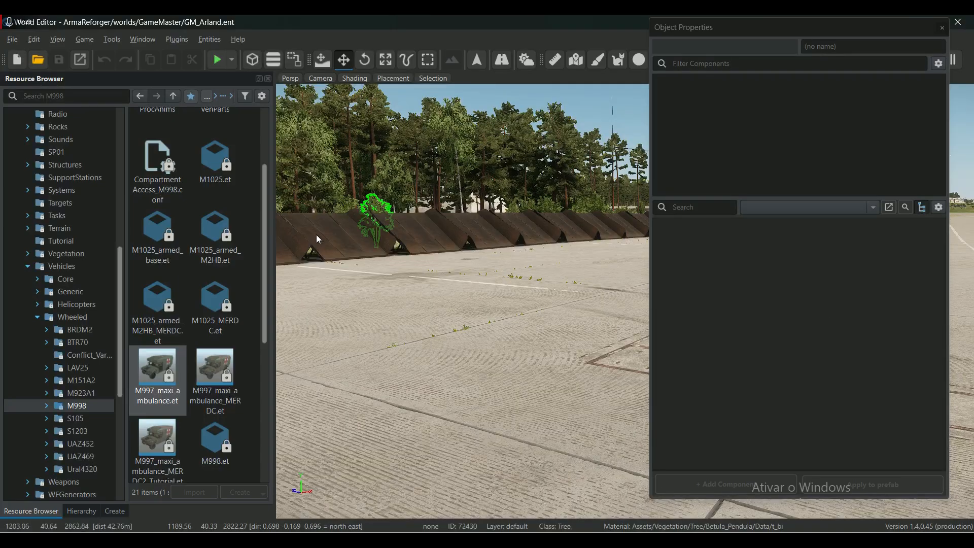
{"action": "right_click", "coordinate": [157, 376]}
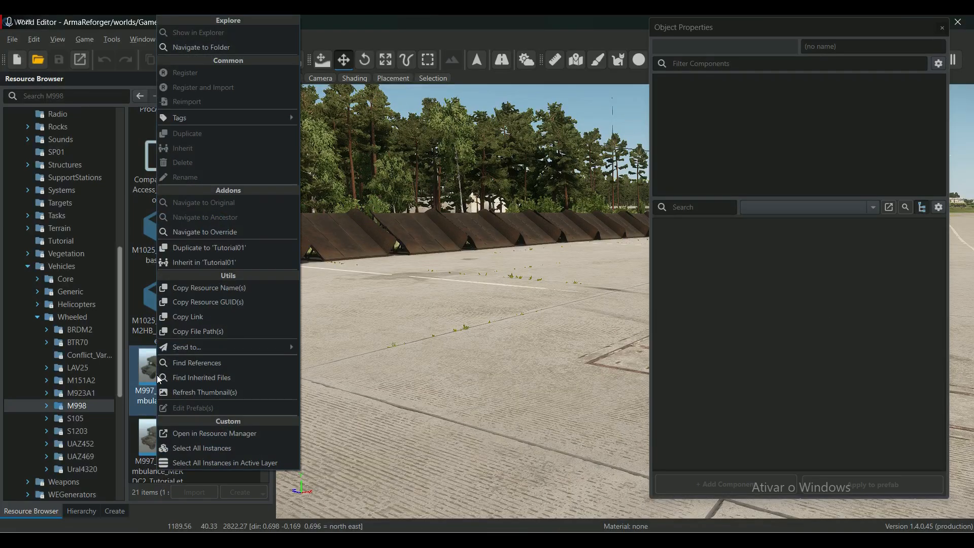
{"action": "left_click_drag", "start_coordinate": [121, 349], "coordinate": [125, 456]}
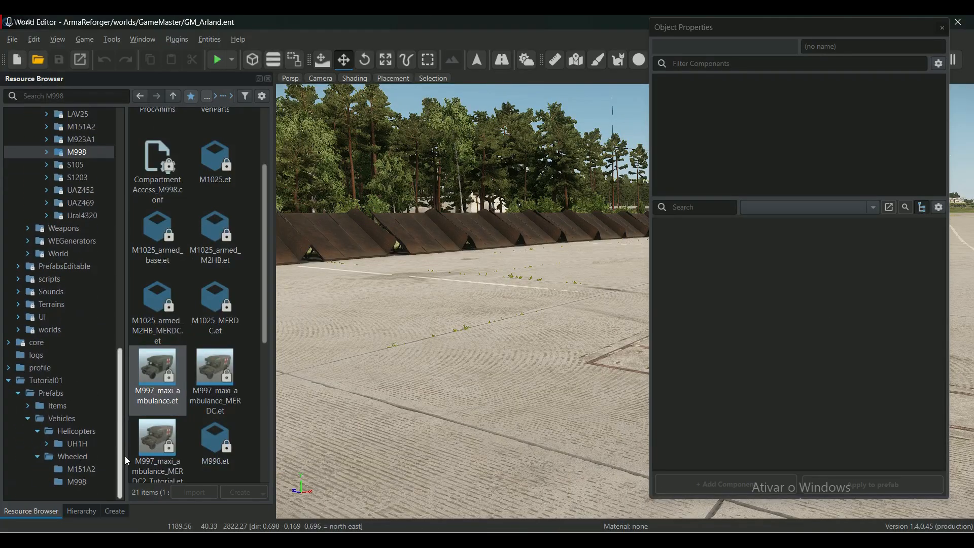
{"action": "left_click", "coordinate": [72, 482]}
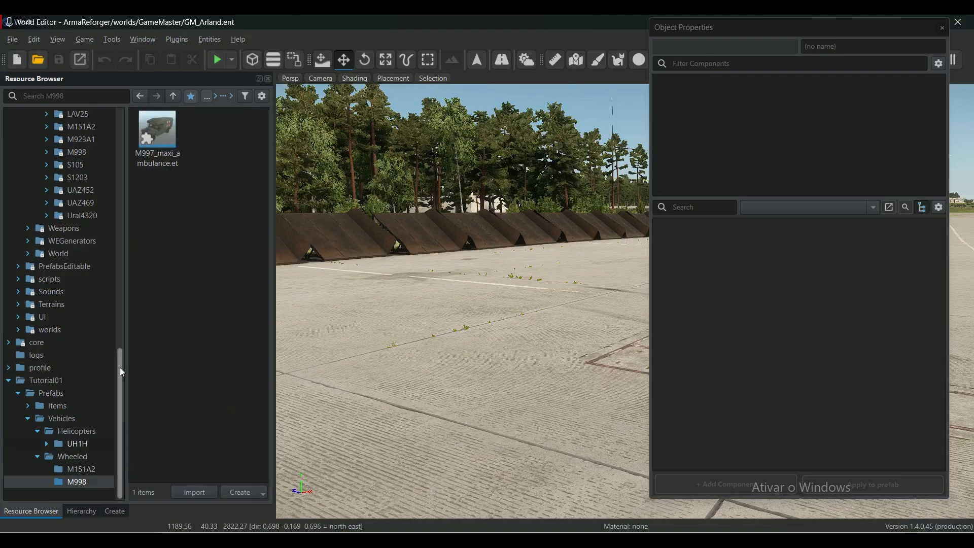
{"action": "right_click", "coordinate": [160, 132]}
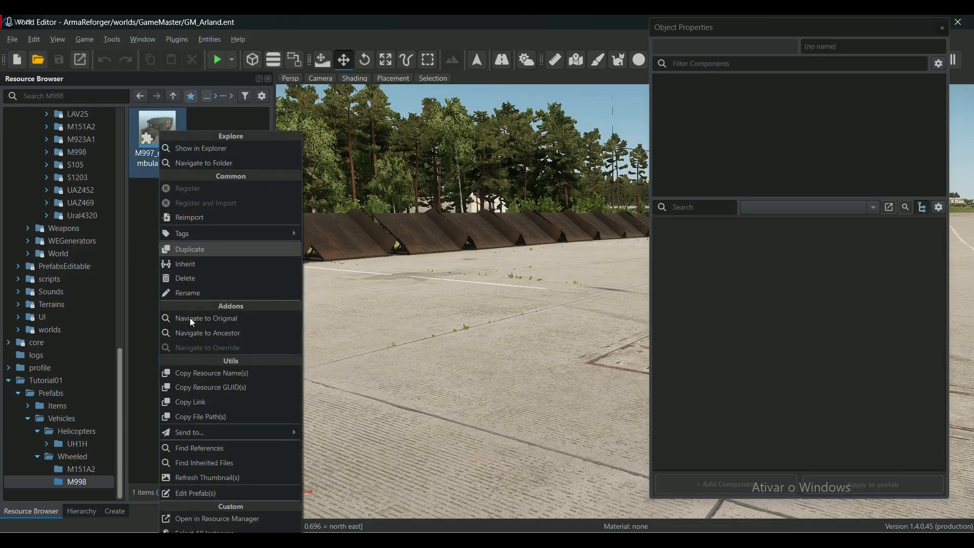
{"action": "left_click", "coordinate": [197, 491]}
{"action": "middle_click_drag", "start_coordinate": [595, 264], "coordinate": [429, 267]}
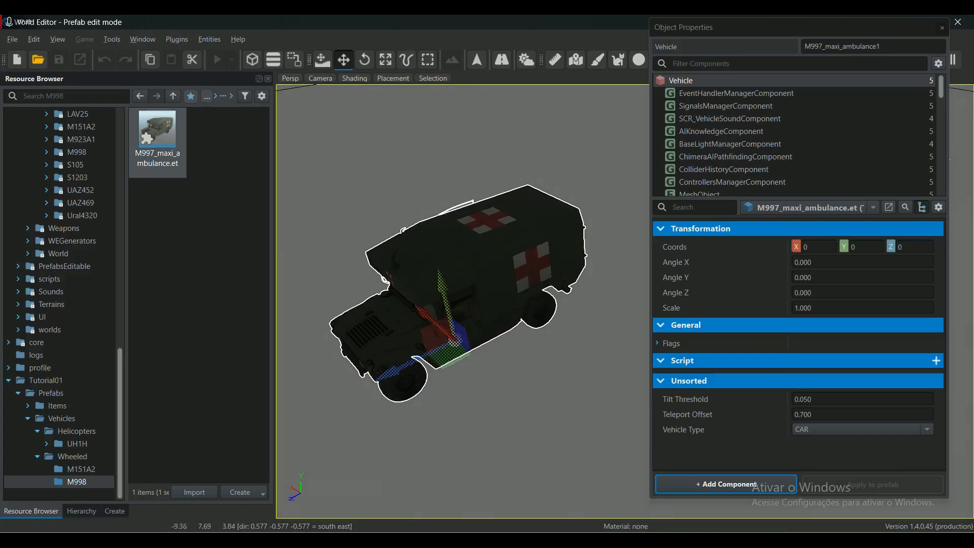
Examine the Light Slots of BaseLightManagerComponent, checking the settings of a Dashboard slot and a Hazard slot
{"action": "left_click", "coordinate": [717, 146]}
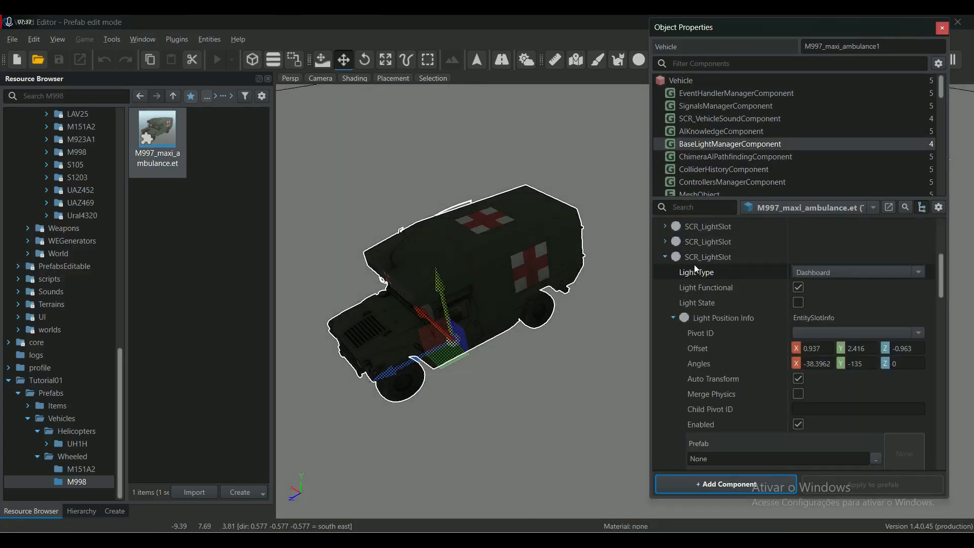
{"action": "left_click", "coordinate": [665, 257]}
{"action": "scroll", "coordinate": [726, 293], "scroll_direction": "up", "scroll_amount": 1}
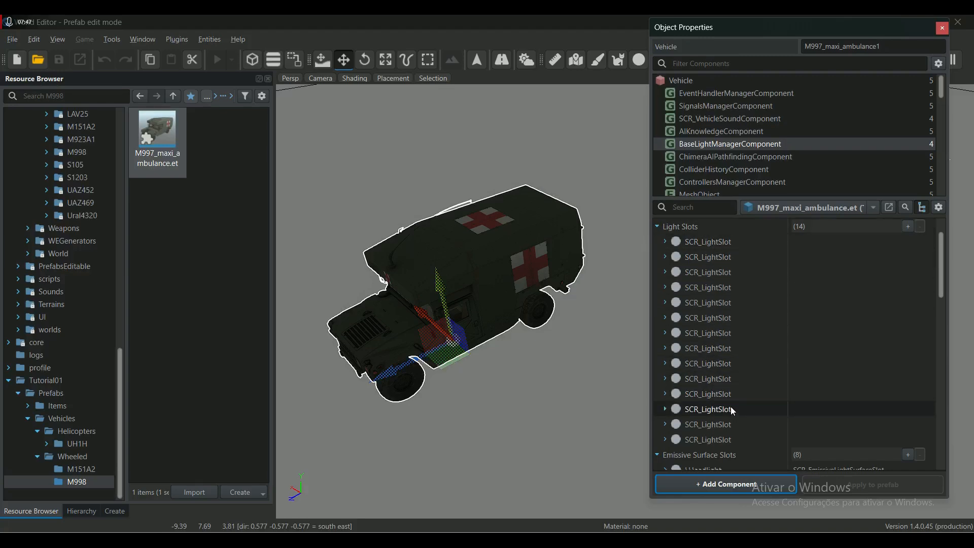
{"action": "left_click", "coordinate": [665, 377]}
{"action": "scroll", "coordinate": [758, 374], "scroll_direction": "down", "scroll_amount": 2}
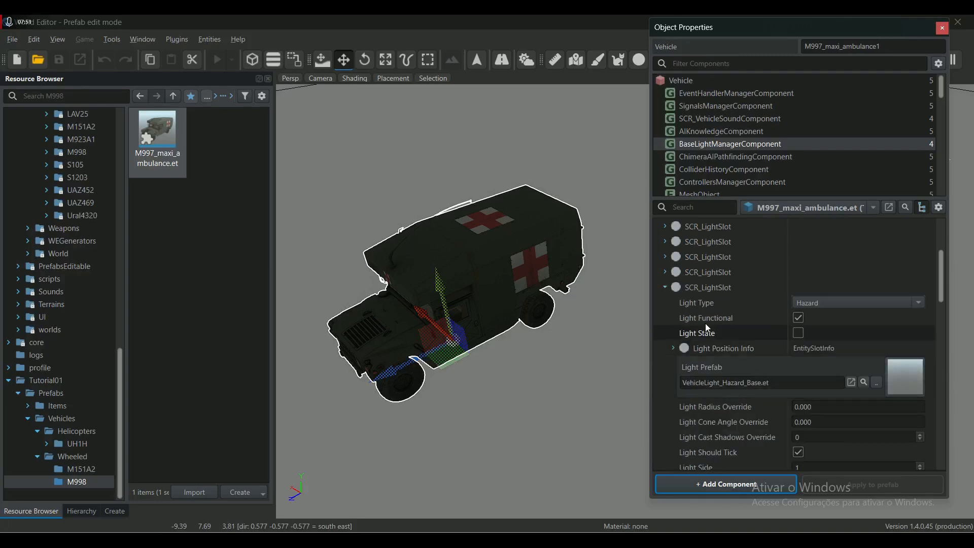
{"action": "left_click", "coordinate": [666, 286]}
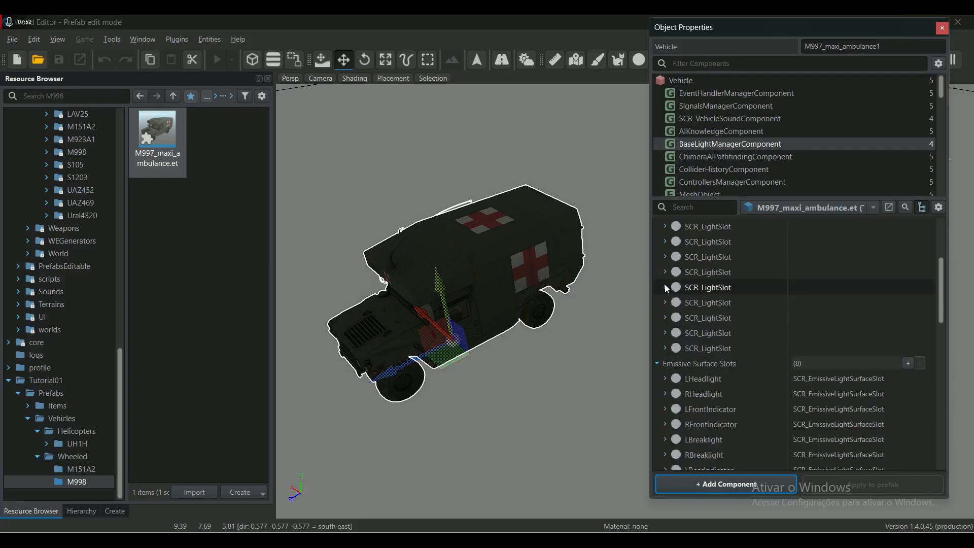
Examine another Dashboard light slot's type, position offset, angles and light prefab, leaving the slot collapsed
{"action": "left_click", "coordinate": [664, 318]}
{"action": "scroll", "coordinate": [888, 358], "scroll_direction": "down", "scroll_amount": 1}
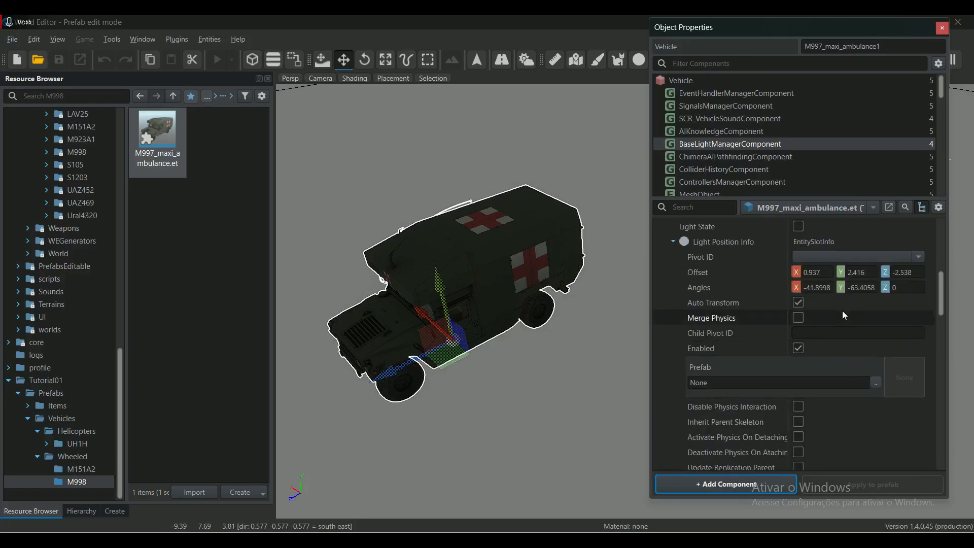
{"action": "scroll", "coordinate": [827, 299], "scroll_direction": "up", "scroll_amount": 1}
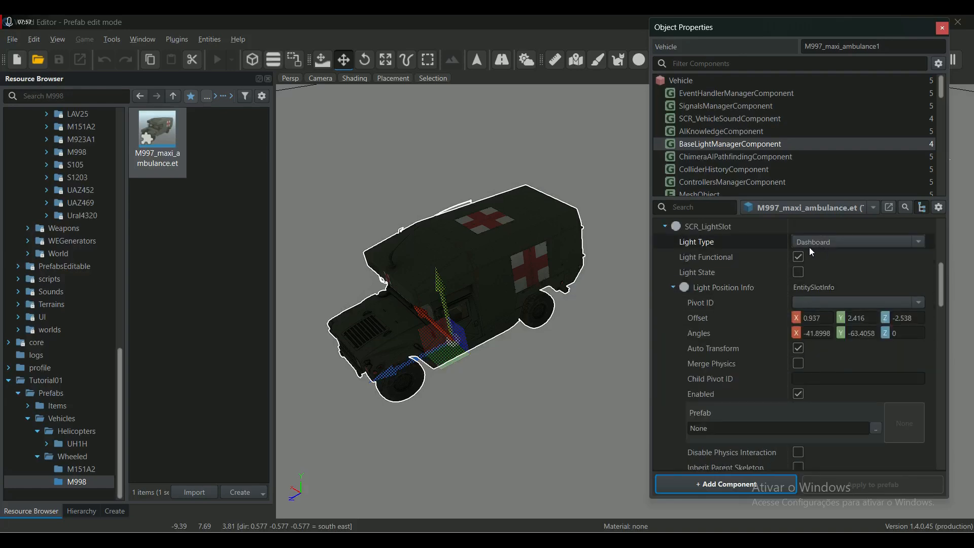
{"action": "scroll", "coordinate": [771, 329], "scroll_direction": "down", "scroll_amount": 2}
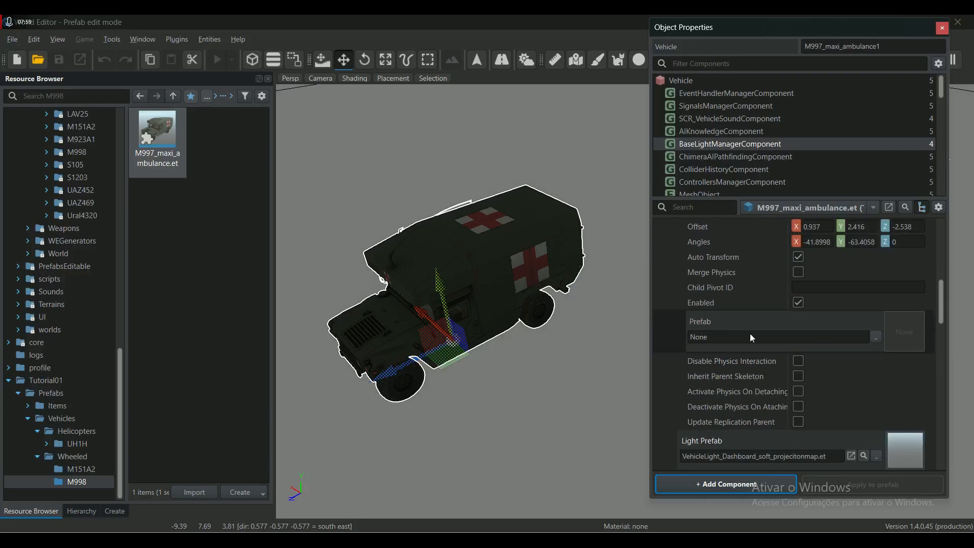
{"action": "scroll", "coordinate": [817, 401], "scroll_direction": "down", "scroll_amount": 2}
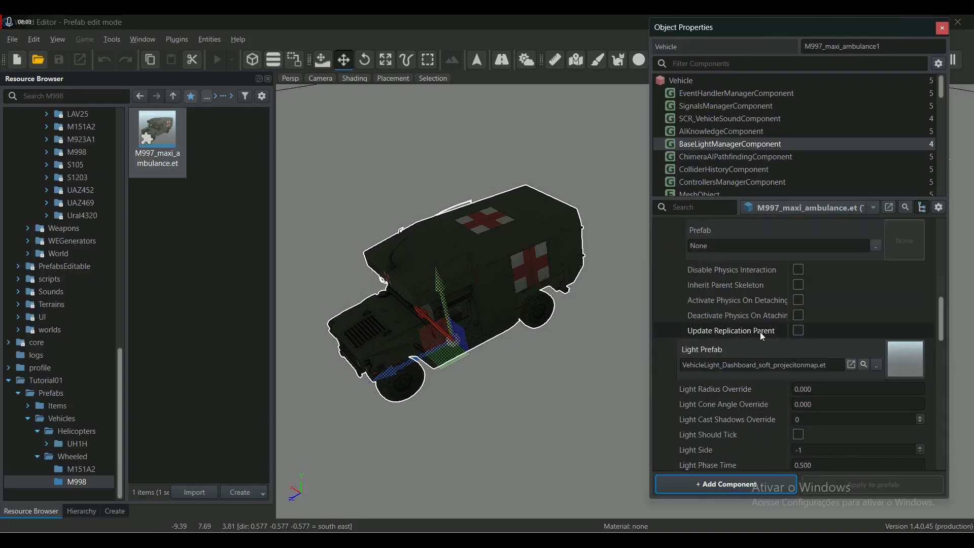
{"action": "scroll", "coordinate": [807, 279], "scroll_direction": "up", "scroll_amount": 3}
{"action": "scroll", "coordinate": [781, 294], "scroll_direction": "up", "scroll_amount": 3}
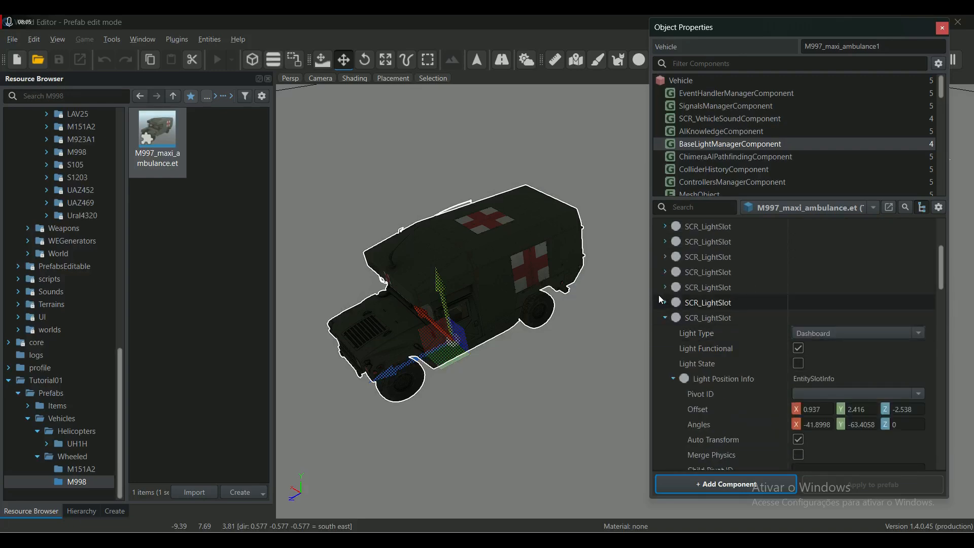
{"action": "left_click", "coordinate": [664, 318]}
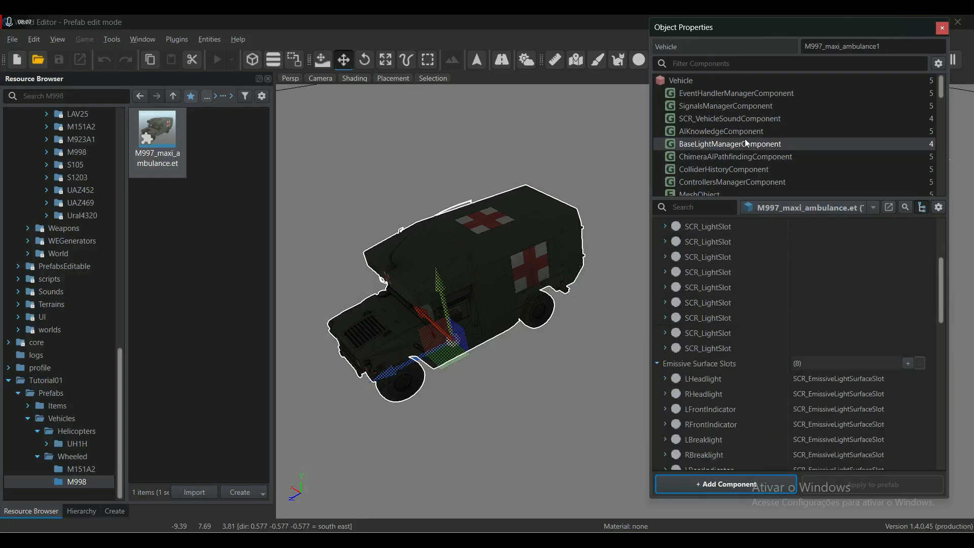
Examine the offset, angles and prefab of the LHeadlight emissive surface slot, leaving the slot collapsed
{"action": "scroll", "coordinate": [737, 350], "scroll_direction": "down", "scroll_amount": 2}
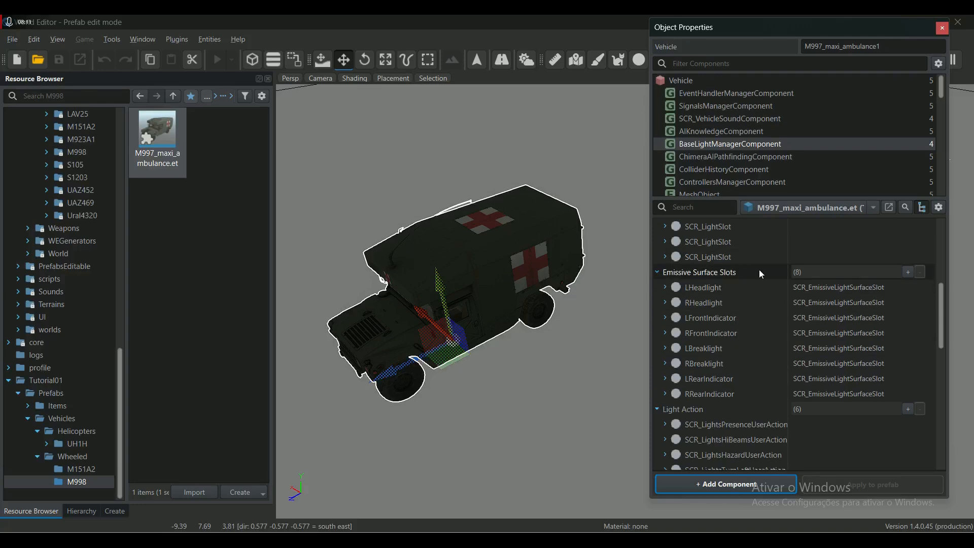
{"action": "left_click", "coordinate": [665, 287]}
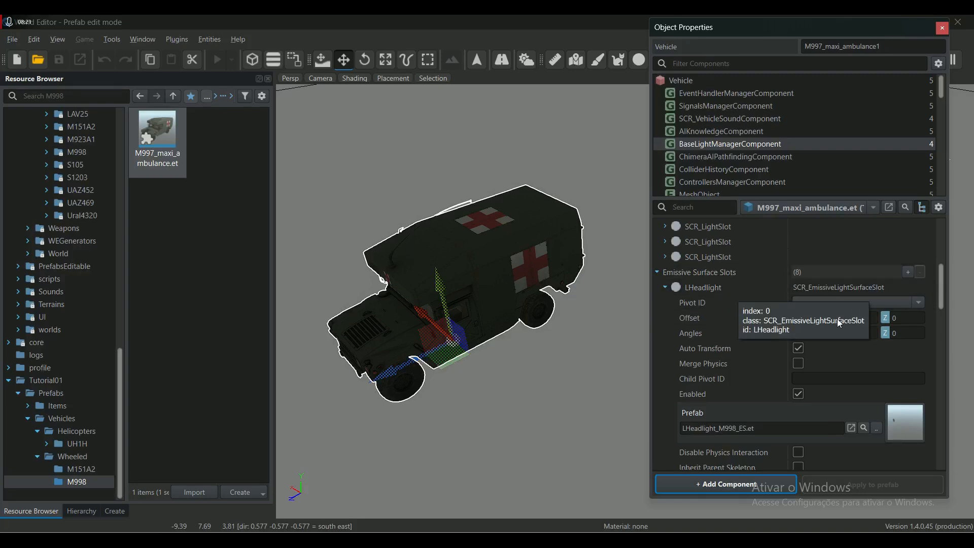
{"action": "left_click", "coordinate": [666, 288]}
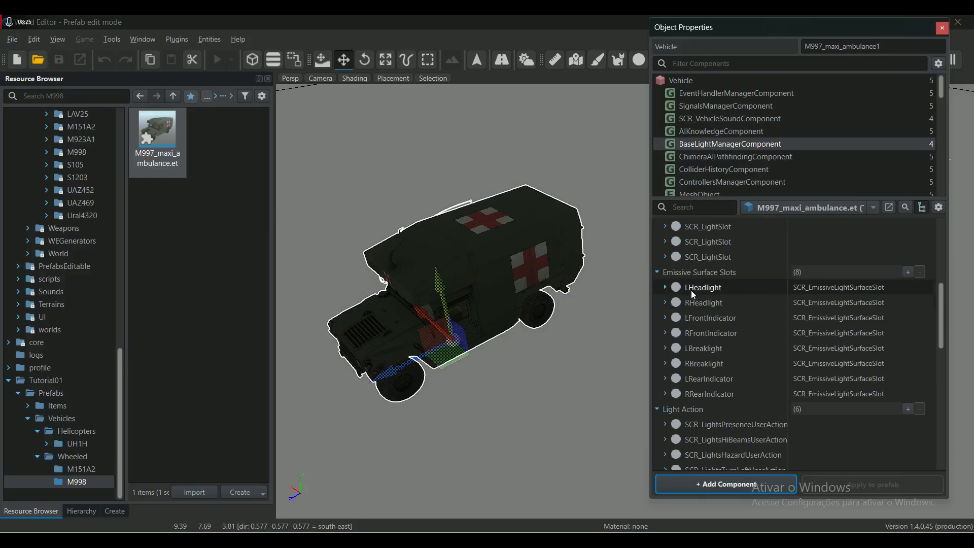
{"action": "scroll", "coordinate": [744, 300], "scroll_direction": "up", "scroll_amount": 3}
{"action": "scroll", "coordinate": [744, 300], "scroll_direction": "down", "scroll_amount": 3}
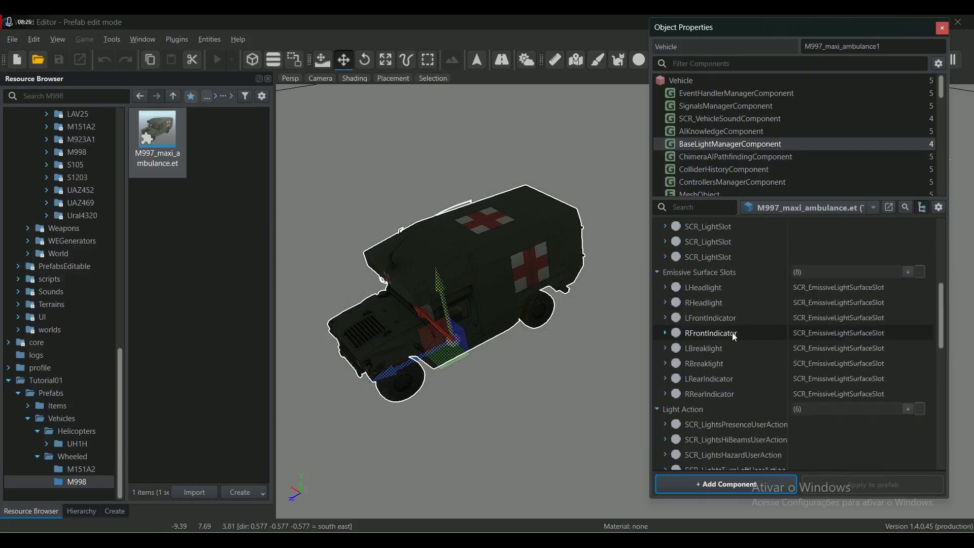
Examine the RHeadlight emissive surface slot's offset and angles against the vehicle model, leaving the slot collapsed
{"action": "left_click", "coordinate": [664, 303]}
{"action": "left_click", "coordinate": [859, 331]}
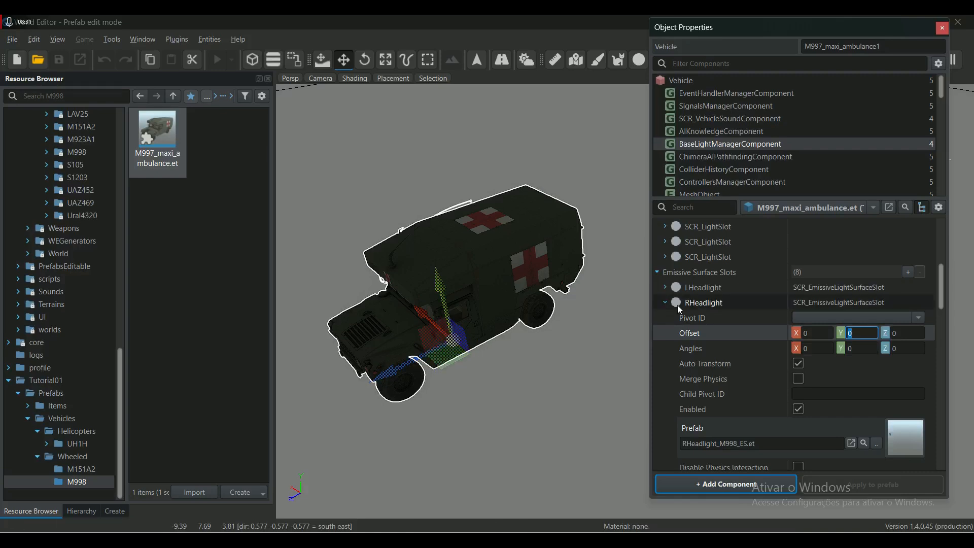
{"action": "left_click", "coordinate": [663, 304]}
{"action": "left_click", "coordinate": [665, 303]}
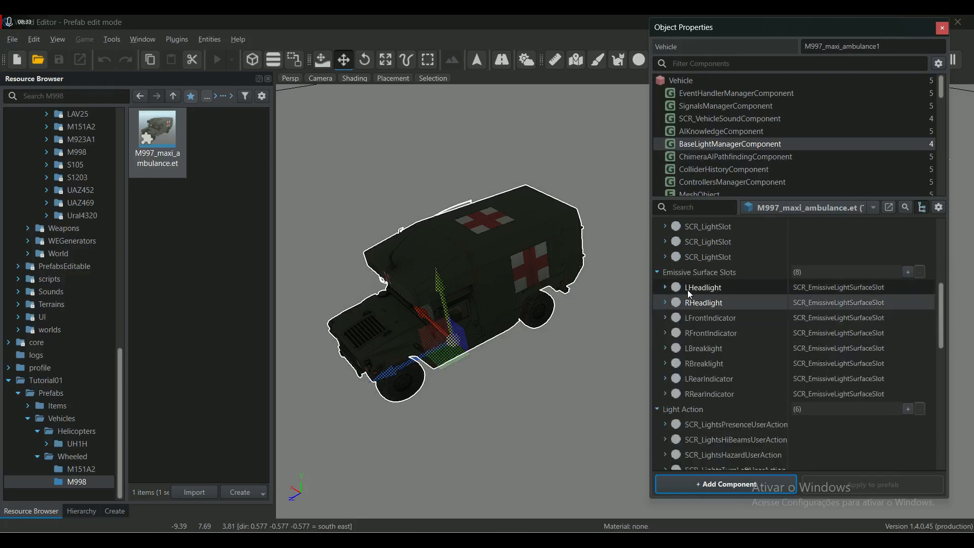
{"action": "left_click", "coordinate": [665, 302]}
{"action": "left_click", "coordinate": [812, 348]}
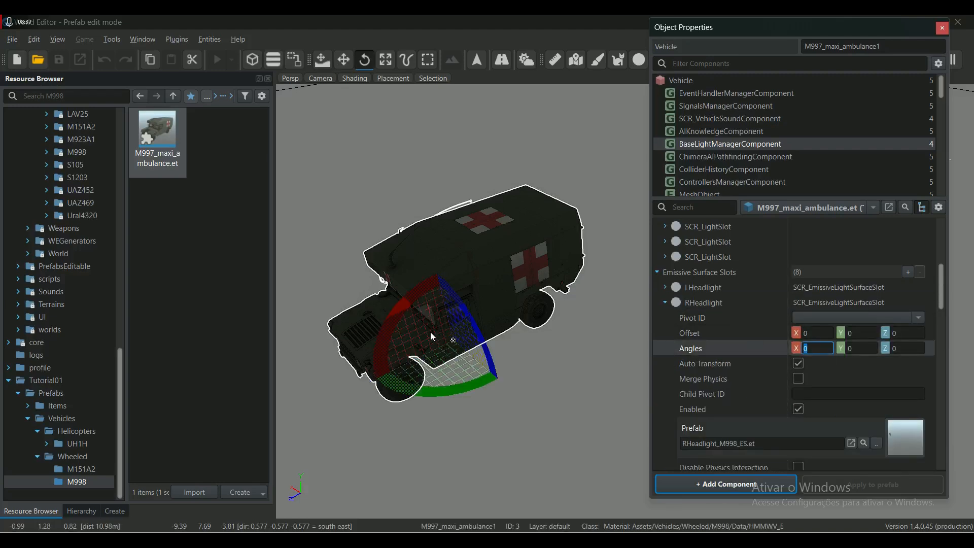
{"action": "left_click", "coordinate": [665, 302]}
Examine the first light slot's light type and where its position offset sits on the vehicle, leaving the slot collapsed
{"action": "scroll", "coordinate": [702, 312], "scroll_direction": "up", "scroll_amount": 5}
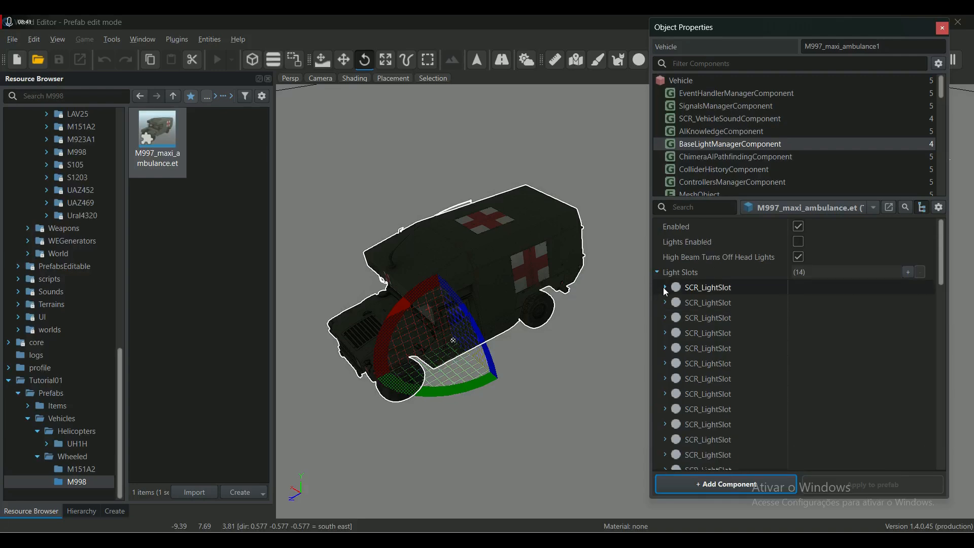
{"action": "left_click", "coordinate": [665, 288]}
{"action": "left_click", "coordinate": [764, 375]}
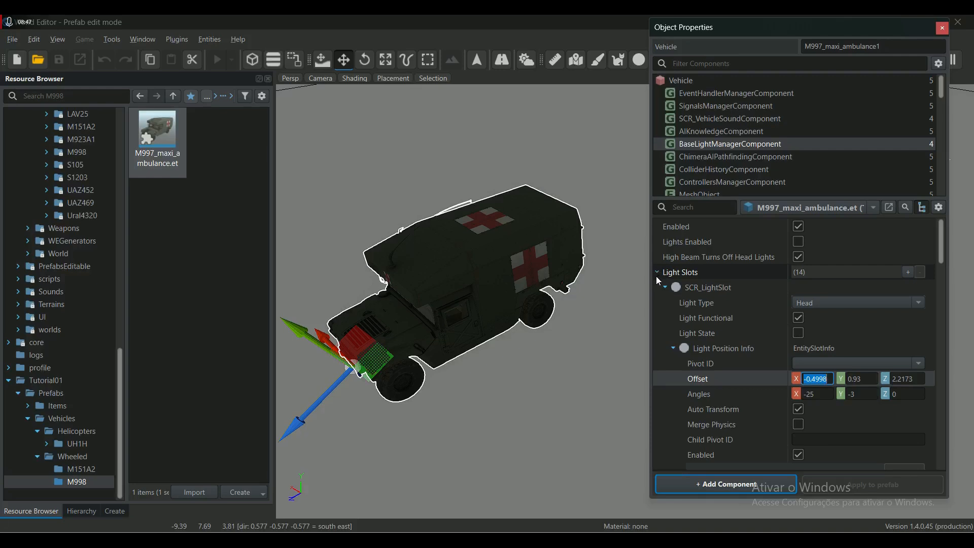
{"action": "left_click", "coordinate": [665, 288]}
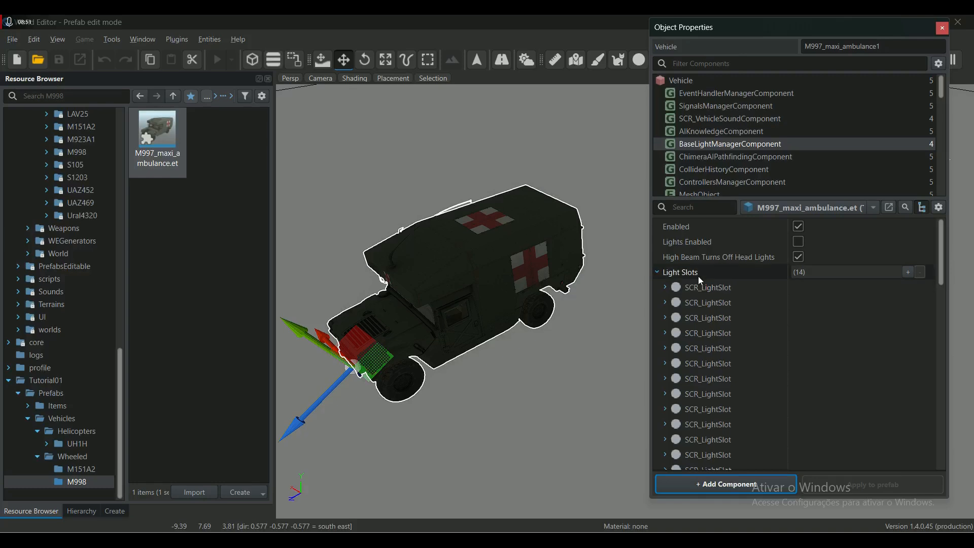
Collapse the Emissive Surface Slots list and compare the Light Slots with the Light Action entries
{"action": "scroll", "coordinate": [700, 279], "scroll_direction": "down", "scroll_amount": 5}
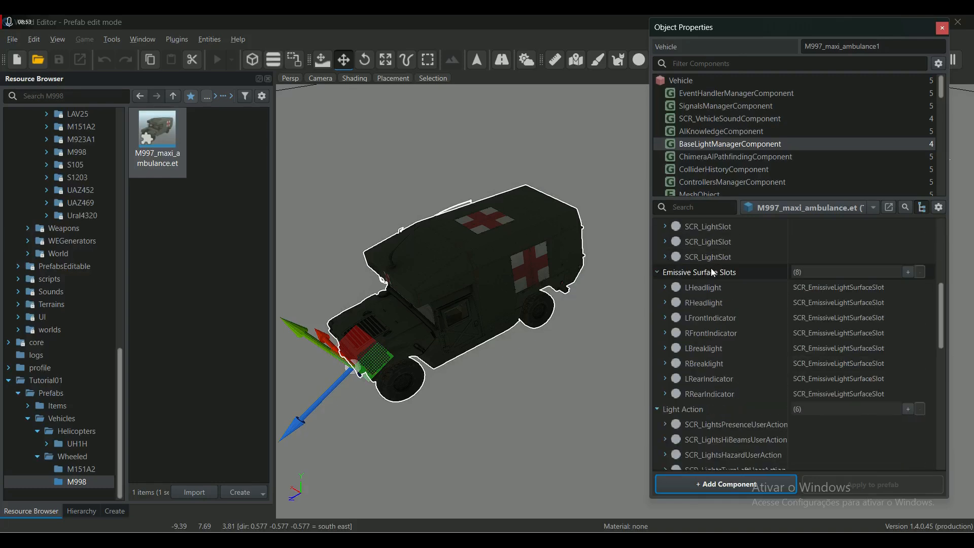
{"action": "left_click", "coordinate": [657, 272]}
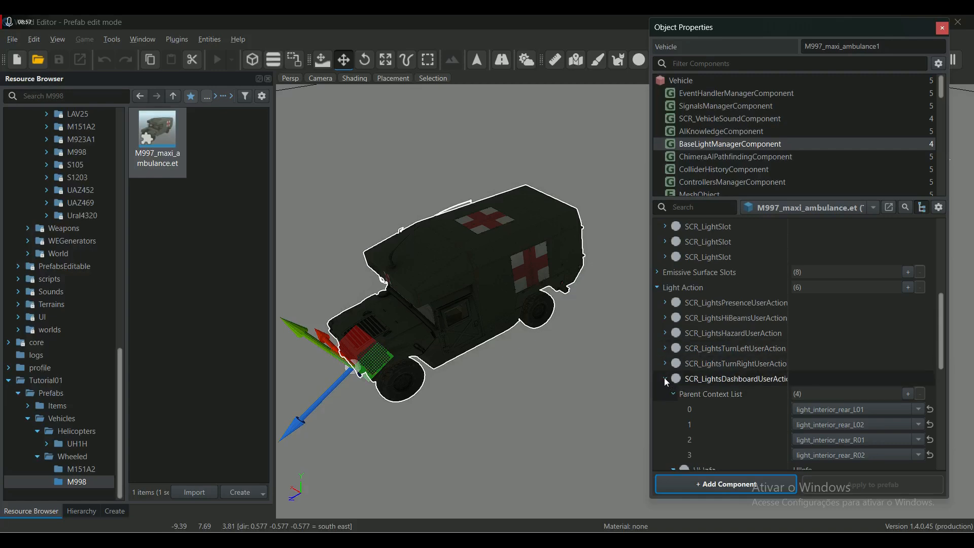
{"action": "scroll", "coordinate": [713, 262], "scroll_direction": "up", "scroll_amount": 5}
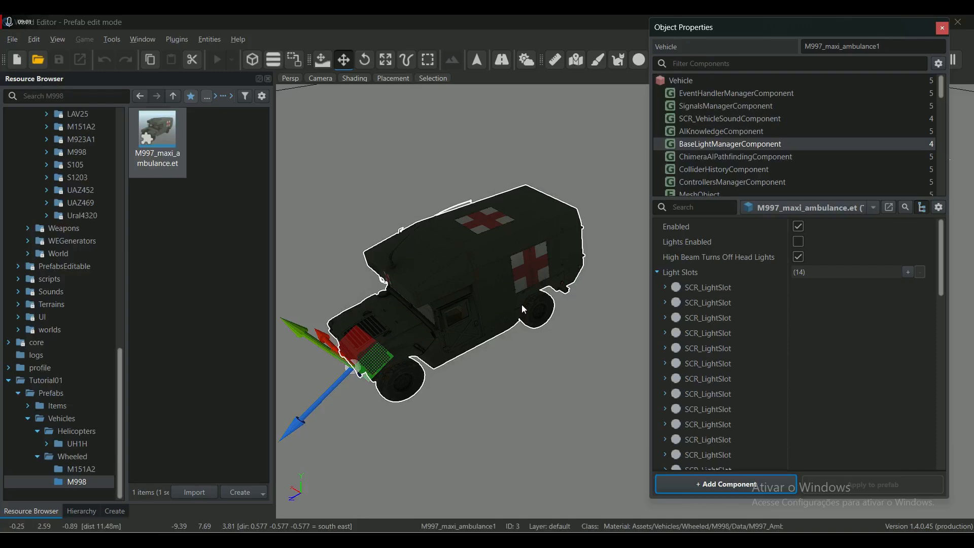
{"action": "scroll", "coordinate": [790, 326], "scroll_direction": "down", "scroll_amount": 5}
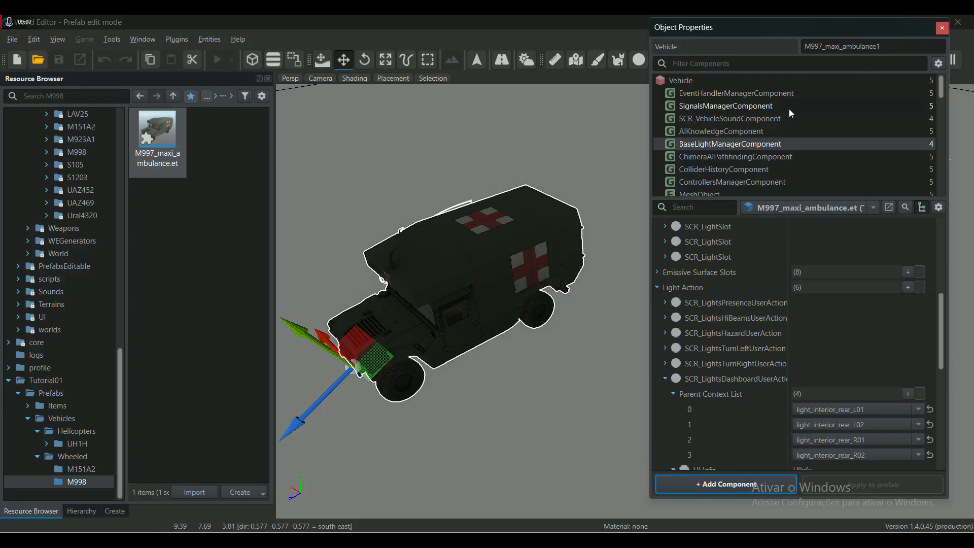
Locate ActionsManagerComponent in the vehicle's component list and return to BaseLightManagerComponent
{"action": "scroll", "coordinate": [772, 137], "scroll_direction": "down", "scroll_amount": 4}
{"action": "scroll", "coordinate": [772, 137], "scroll_direction": "down", "scroll_amount": 4}
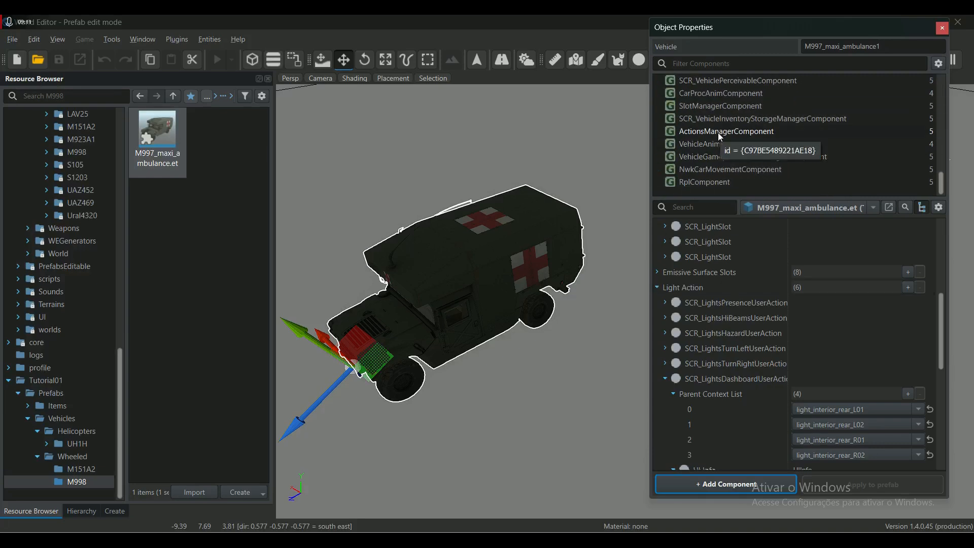
{"action": "scroll", "coordinate": [725, 136], "scroll_direction": "up", "scroll_amount": 6}
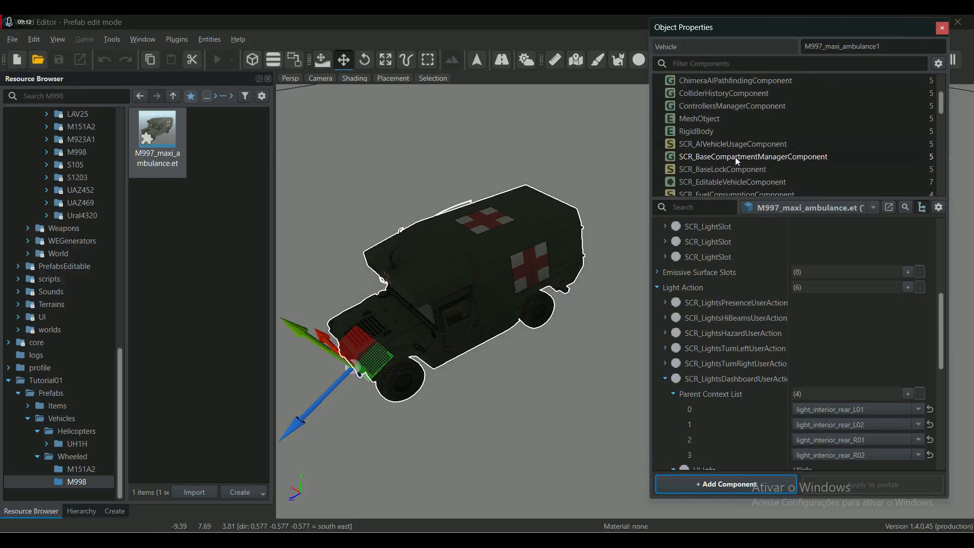
{"action": "scroll", "coordinate": [755, 155], "scroll_direction": "up", "scroll_amount": 3}
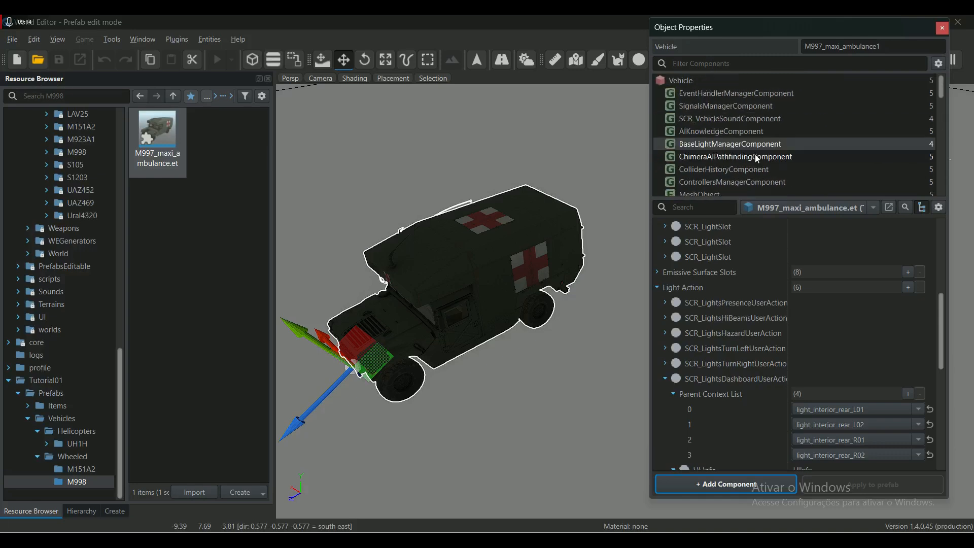
{"action": "left_click", "coordinate": [704, 144]}
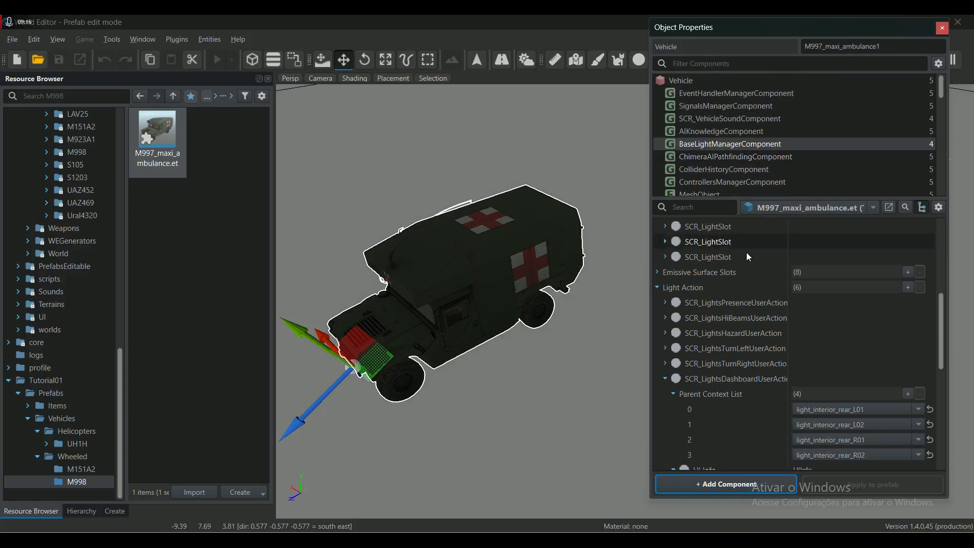
Collapse the dashboard light action and check the last light slot's light type, offset and angles
{"action": "left_click", "coordinate": [687, 288]}
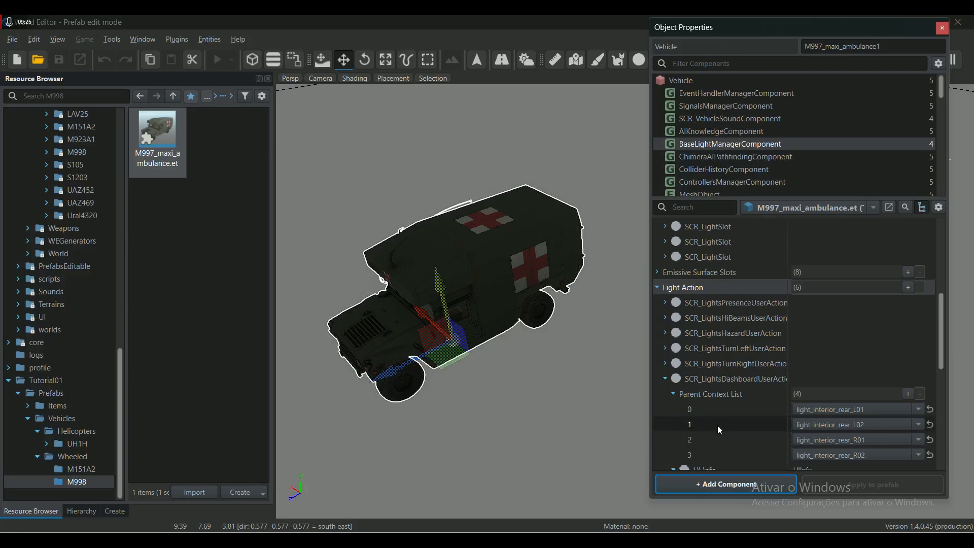
{"action": "left_click", "coordinate": [664, 378]}
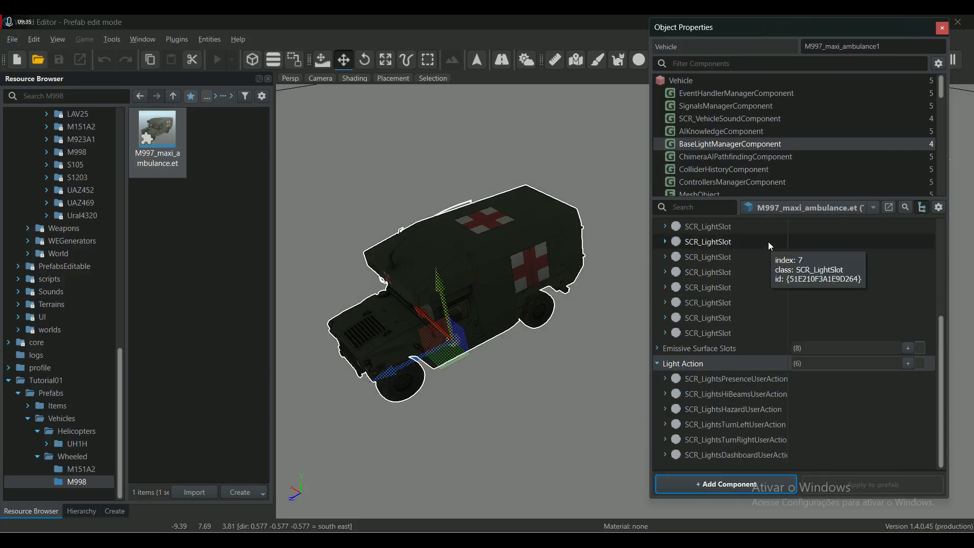
{"action": "left_click", "coordinate": [665, 332]}
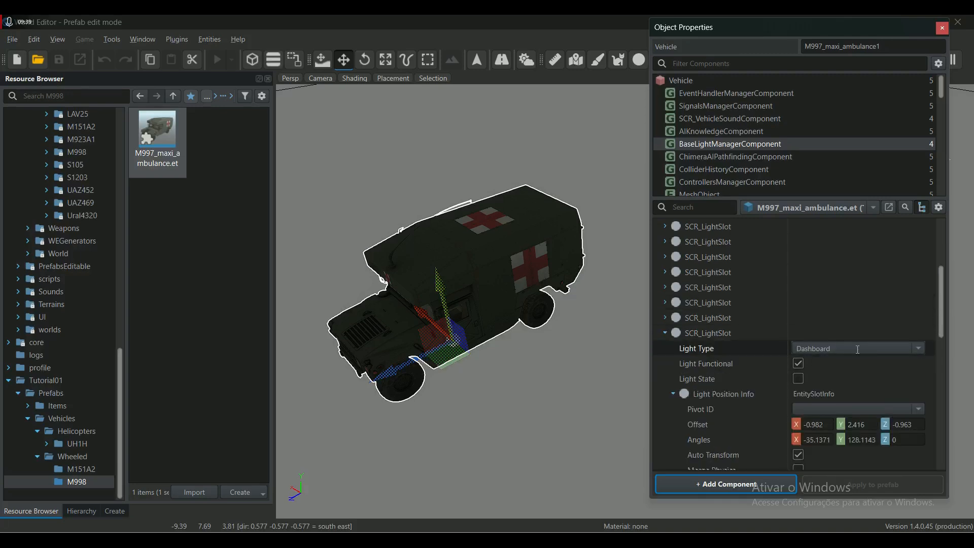
{"action": "left_click", "coordinate": [664, 333]}
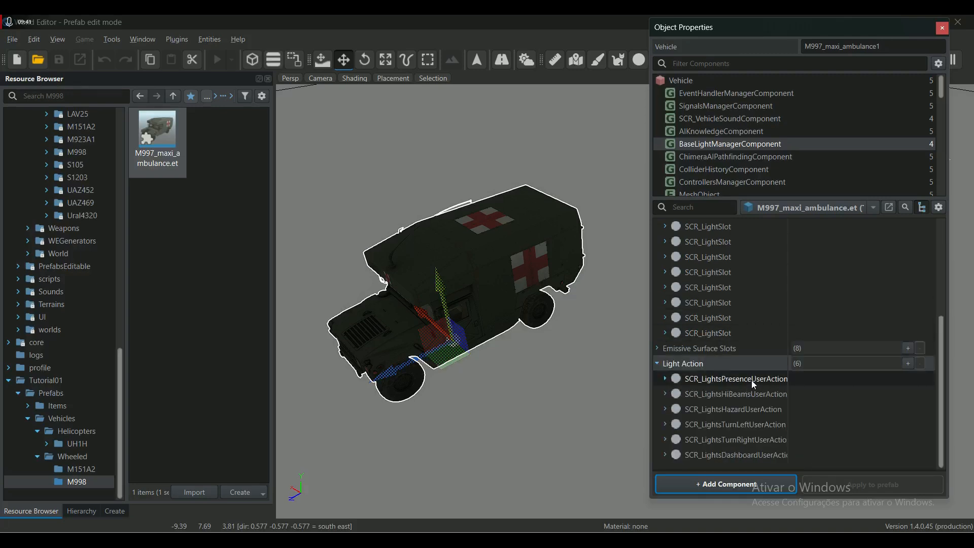
Examine the Parent Context List and UI Info of SCR_LightsDashboardUserAction under Light Action
{"action": "left_click", "coordinate": [748, 456]}
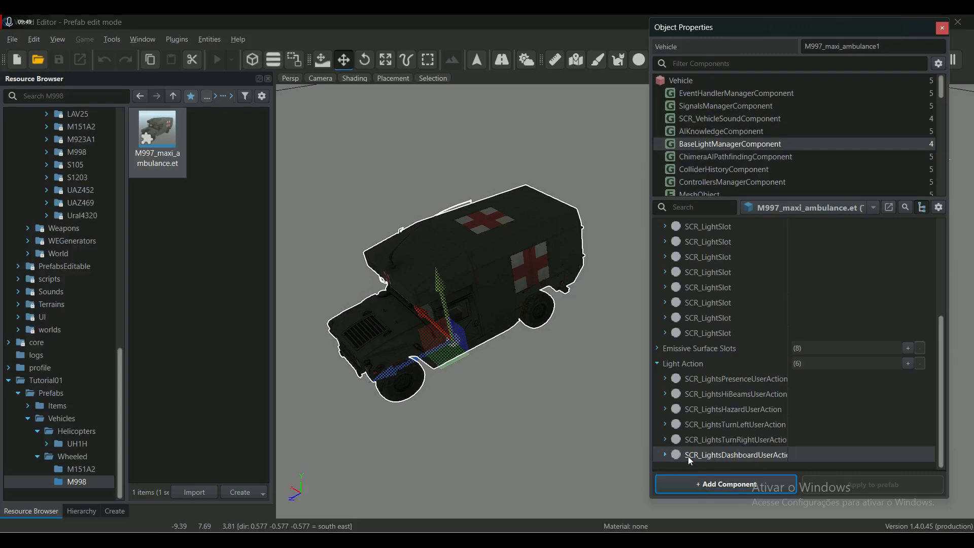
{"action": "left_click", "coordinate": [665, 454]}
{"action": "scroll", "coordinate": [772, 417], "scroll_direction": "down", "scroll_amount": 4}
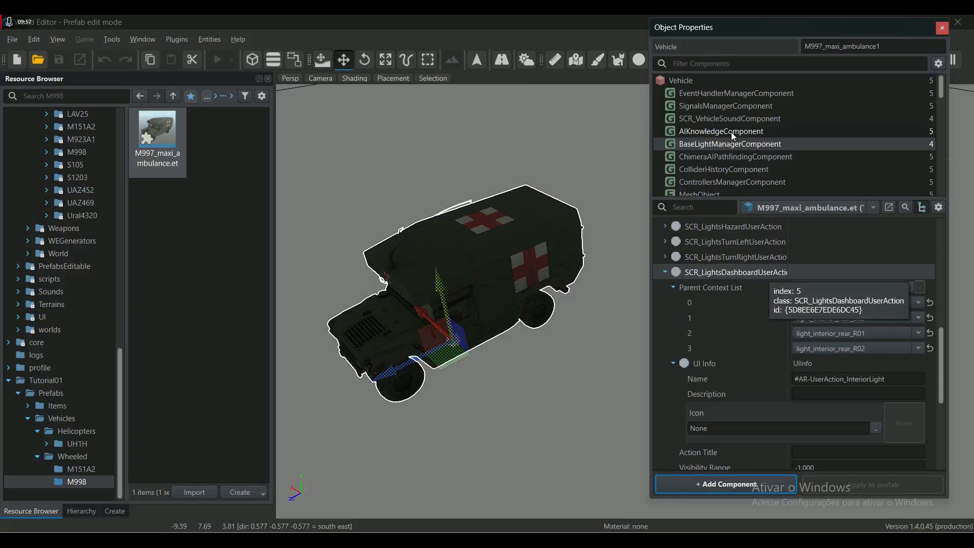
Recheck the last light slot's light type against the dashboard light action, leaving the slot collapsed
{"action": "scroll", "coordinate": [766, 360], "scroll_direction": "up", "scroll_amount": 4}
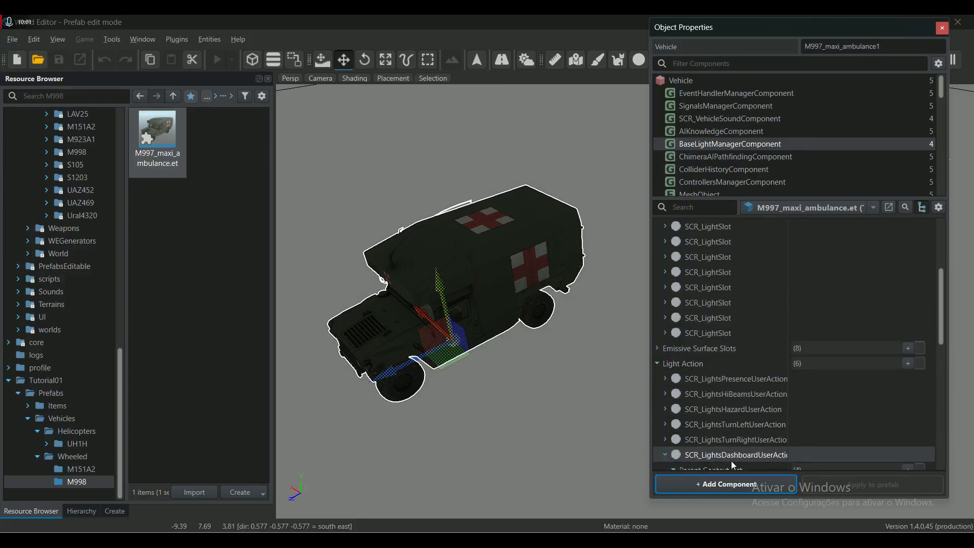
{"action": "left_click", "coordinate": [661, 331]}
{"action": "left_click", "coordinate": [665, 333]}
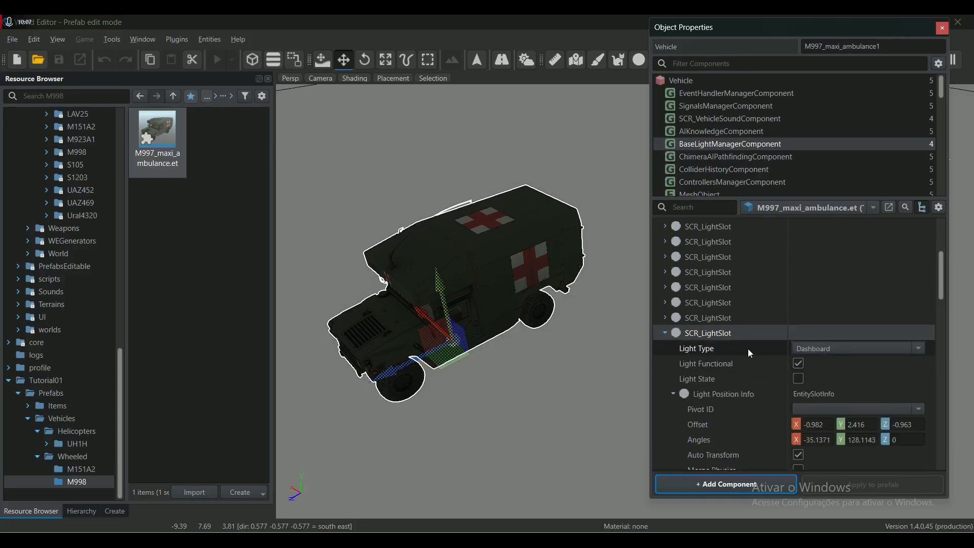
{"action": "left_click", "coordinate": [665, 333]}
Review the dashboard action's parent contexts and locate the matching light_interior_rear contexts in ActionsManagerComponent
{"action": "scroll", "coordinate": [777, 379], "scroll_direction": "down", "scroll_amount": 3}
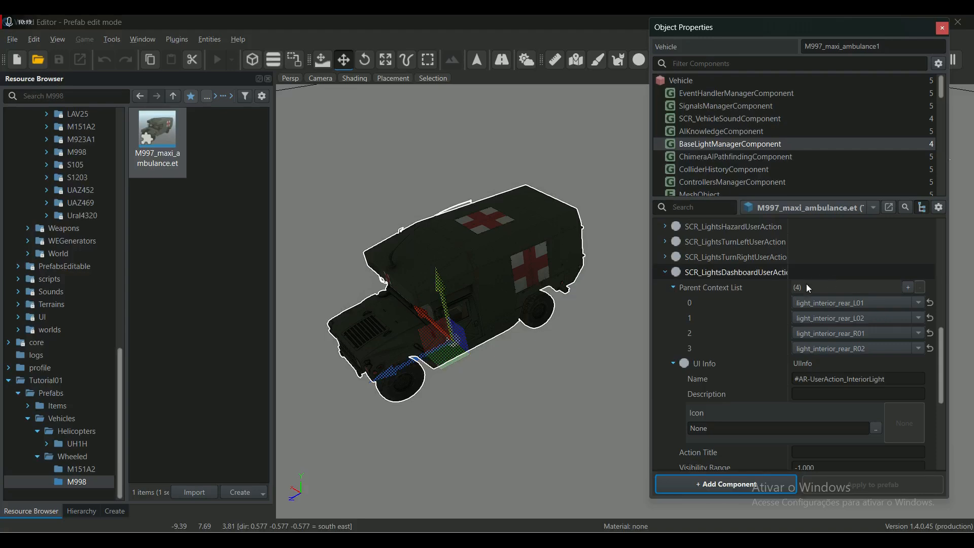
{"action": "scroll", "coordinate": [786, 132], "scroll_direction": "down", "scroll_amount": 6}
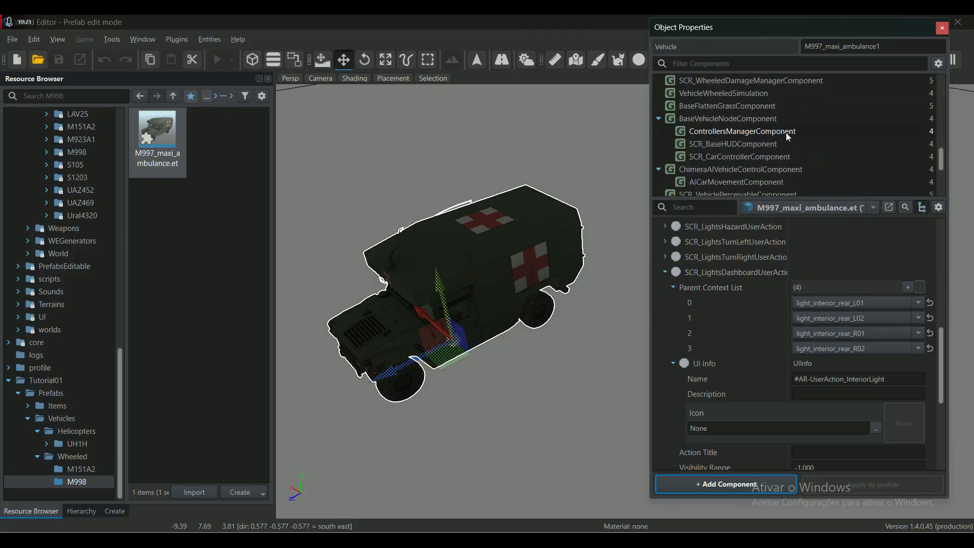
{"action": "scroll", "coordinate": [787, 133], "scroll_direction": "down", "scroll_amount": 3}
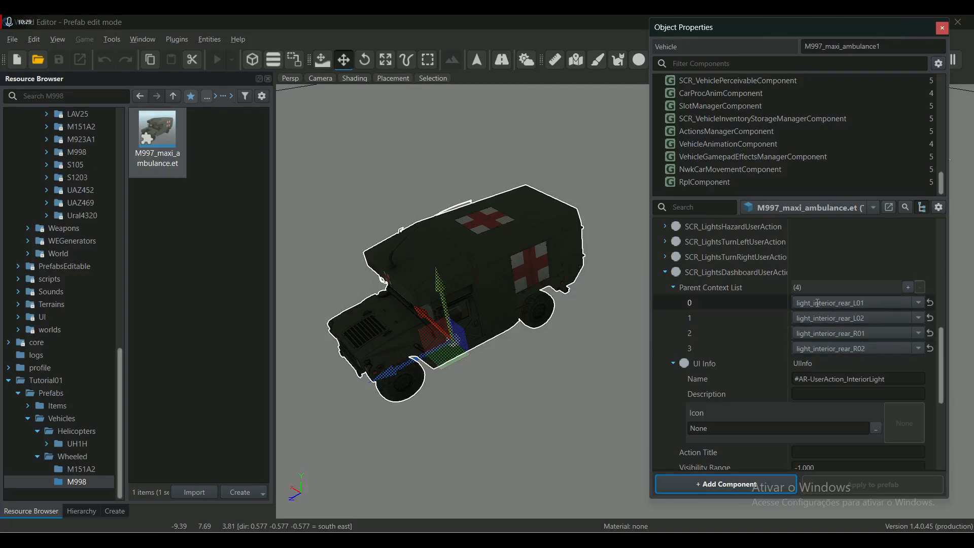
{"action": "left_click", "coordinate": [701, 131]}
{"action": "scroll", "coordinate": [729, 334], "scroll_direction": "down", "scroll_amount": 5}
{"action": "scroll", "coordinate": [734, 319], "scroll_direction": "up", "scroll_amount": 3}
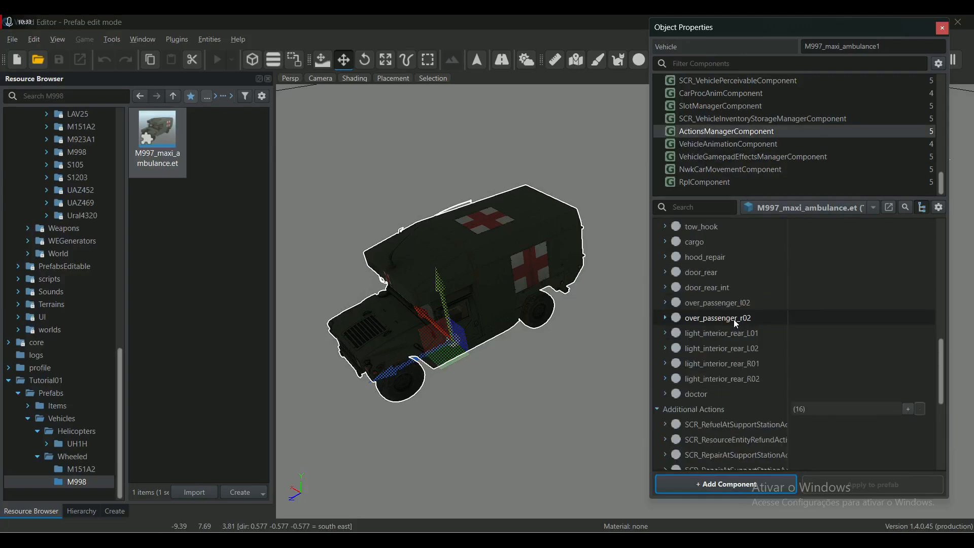
Examine the light_interior_rear_L01 context's settings and where its position offset sits on the vehicle
{"action": "left_click", "coordinate": [702, 331]}
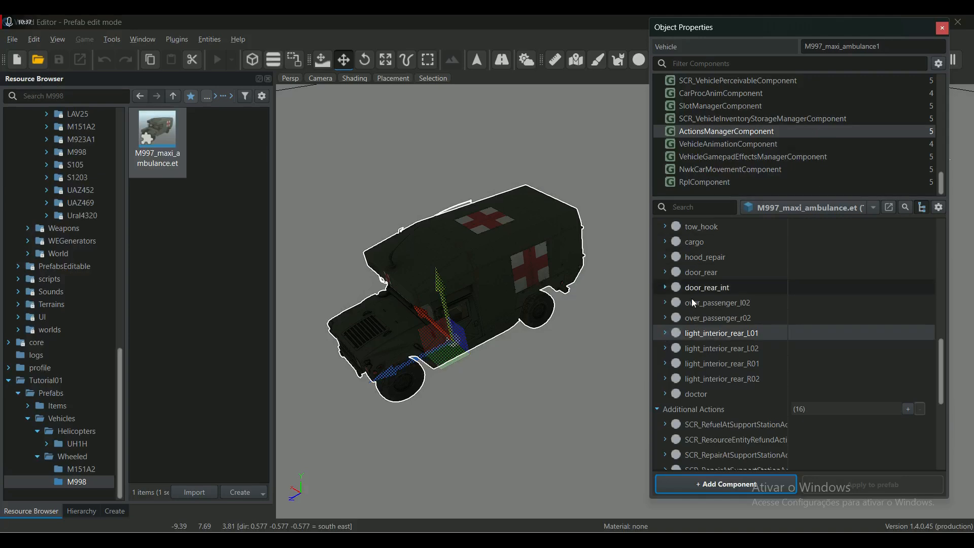
{"action": "left_click", "coordinate": [665, 333]}
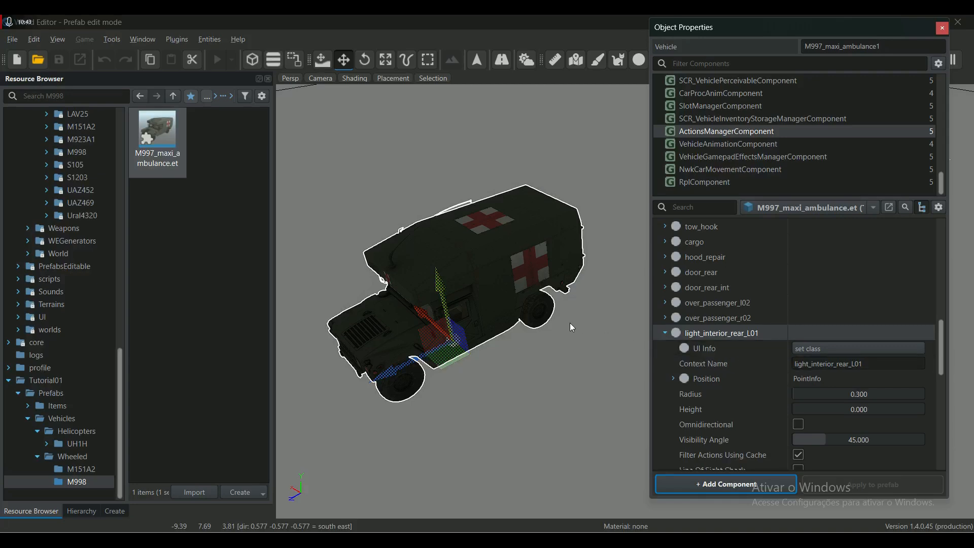
{"action": "left_click", "coordinate": [673, 379]}
{"action": "left_click", "coordinate": [697, 408]}
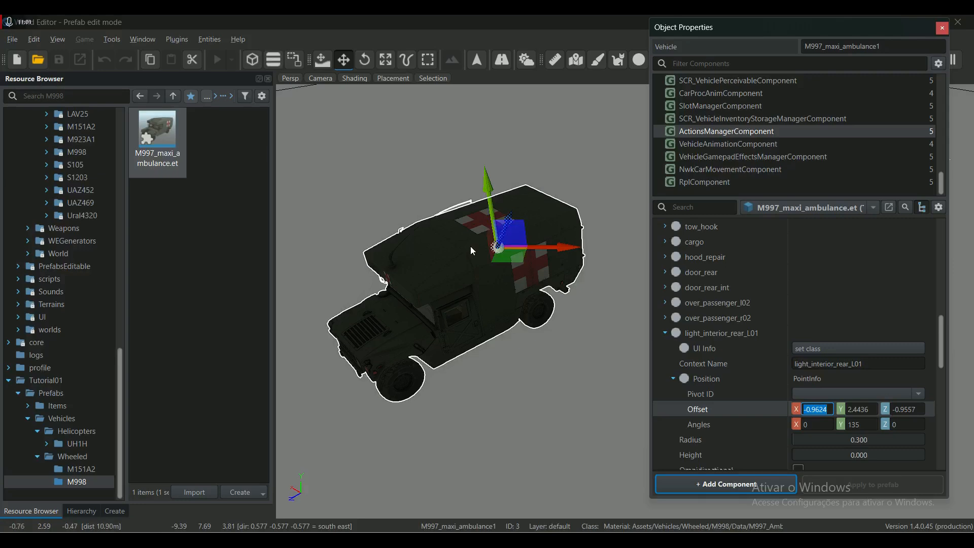
{"action": "left_click", "coordinate": [869, 407]}
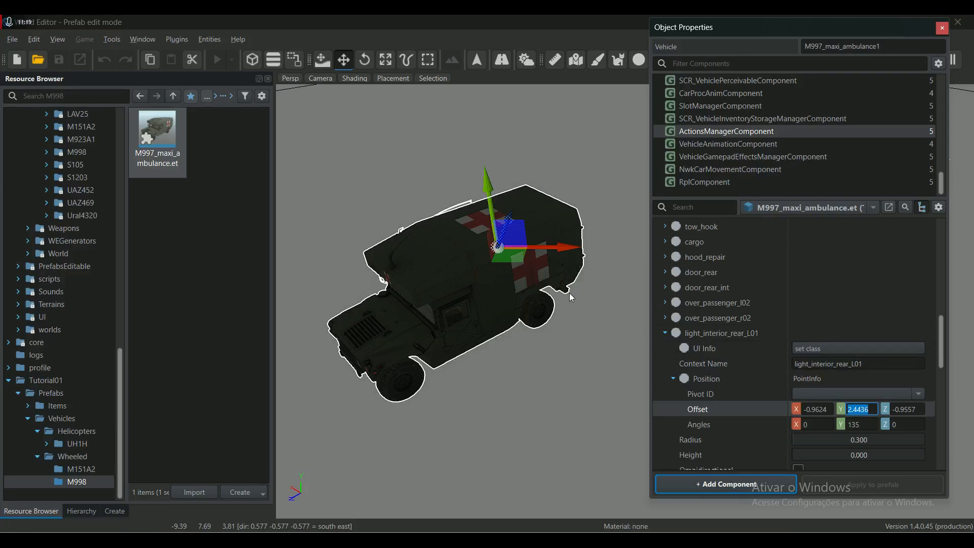
Examine the light_interior_rear_L02 context's settings and where its position offset sits on the vehicle, then collapse it
{"action": "left_click", "coordinate": [664, 333]}
{"action": "left_click", "coordinate": [665, 349]}
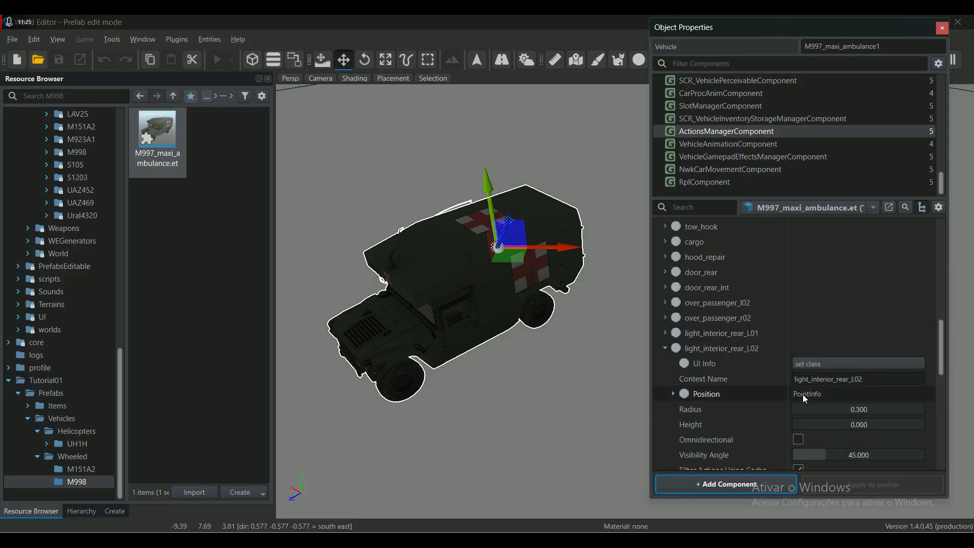
{"action": "left_click", "coordinate": [673, 394]}
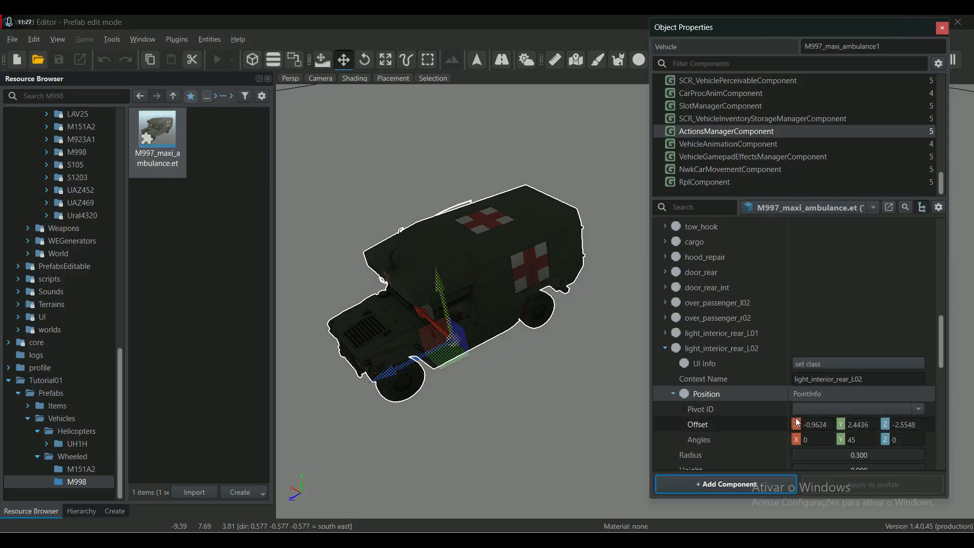
{"action": "left_click", "coordinate": [797, 422]}
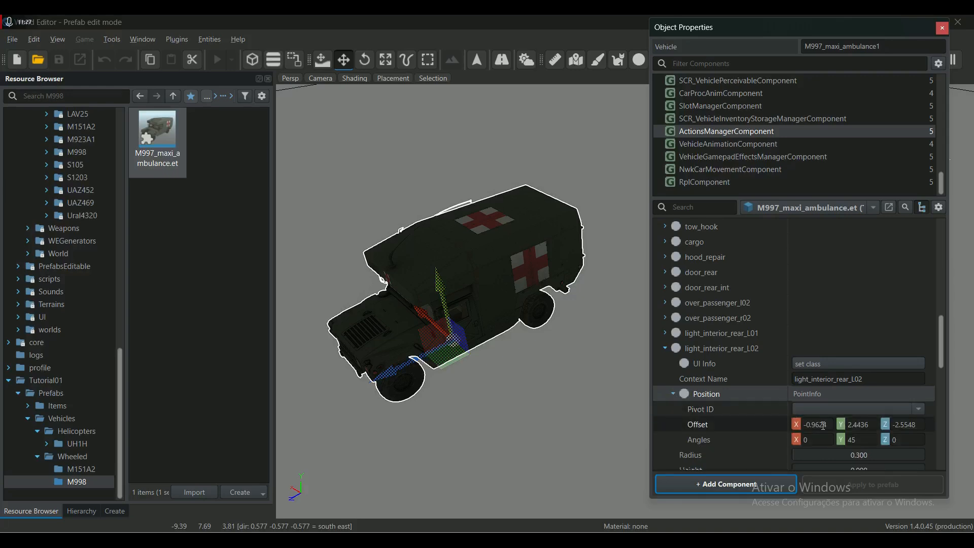
{"action": "left_click", "coordinate": [664, 347]}
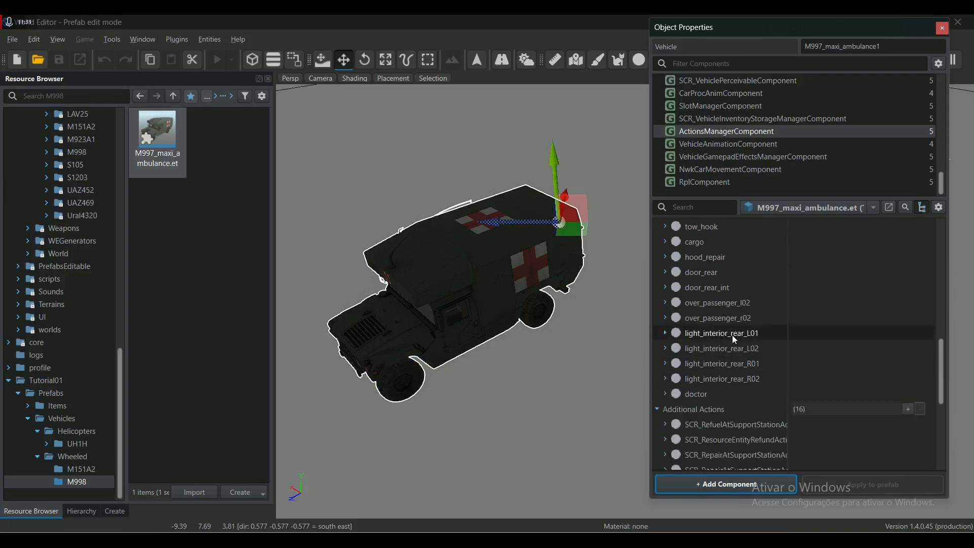
Return to the vehicle's BaseLightManagerComponent to show its light settings
{"action": "scroll", "coordinate": [735, 339], "scroll_direction": "up", "scroll_amount": 3}
{"action": "scroll", "coordinate": [754, 131], "scroll_direction": "up", "scroll_amount": 3}
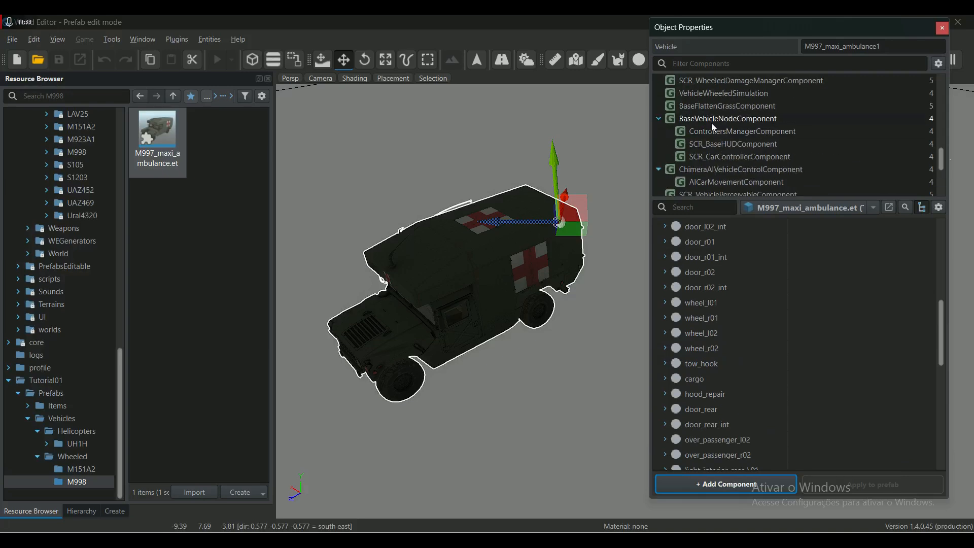
{"action": "scroll", "coordinate": [717, 147], "scroll_direction": "up", "scroll_amount": 5}
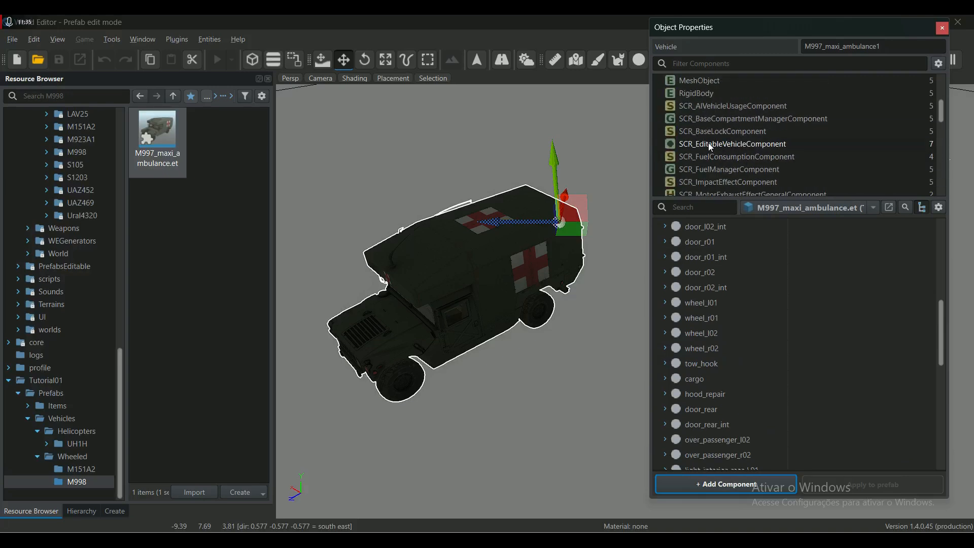
{"action": "scroll", "coordinate": [737, 137], "scroll_direction": "up", "scroll_amount": 3}
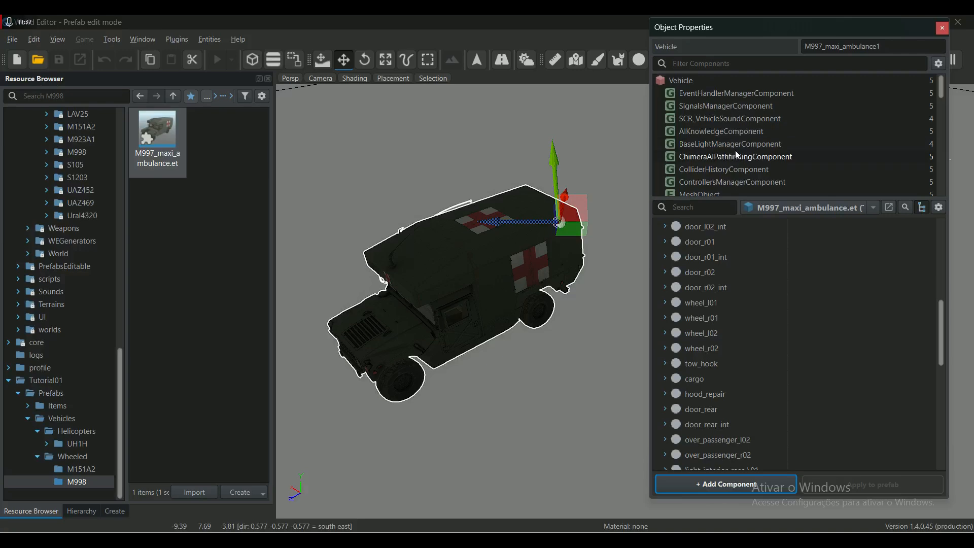
{"action": "left_click", "coordinate": [713, 144]}
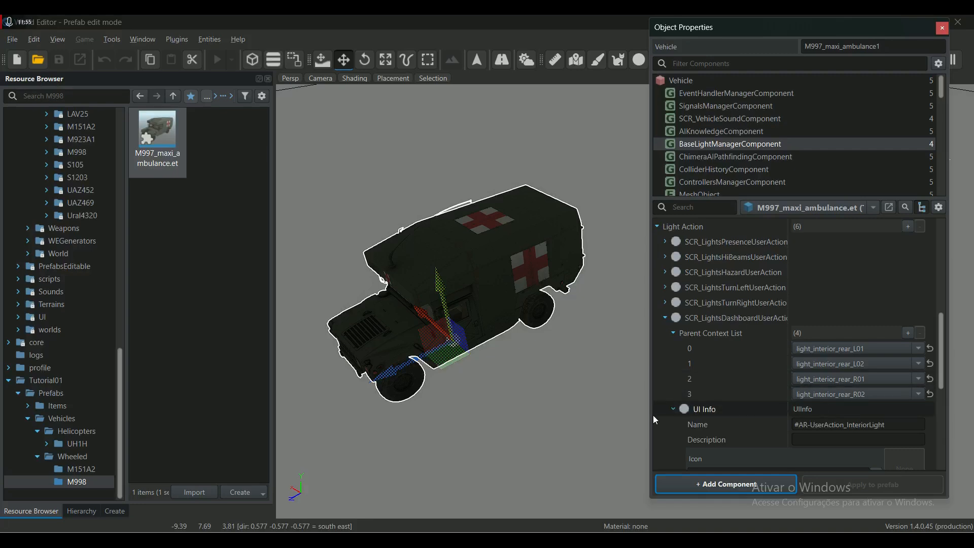
Collapse the dashboard light action's UI Info and examine its remaining settings, including the available Light Type options
{"action": "left_click", "coordinate": [674, 410]}
{"action": "scroll", "coordinate": [750, 410], "scroll_direction": "down", "scroll_amount": 3}
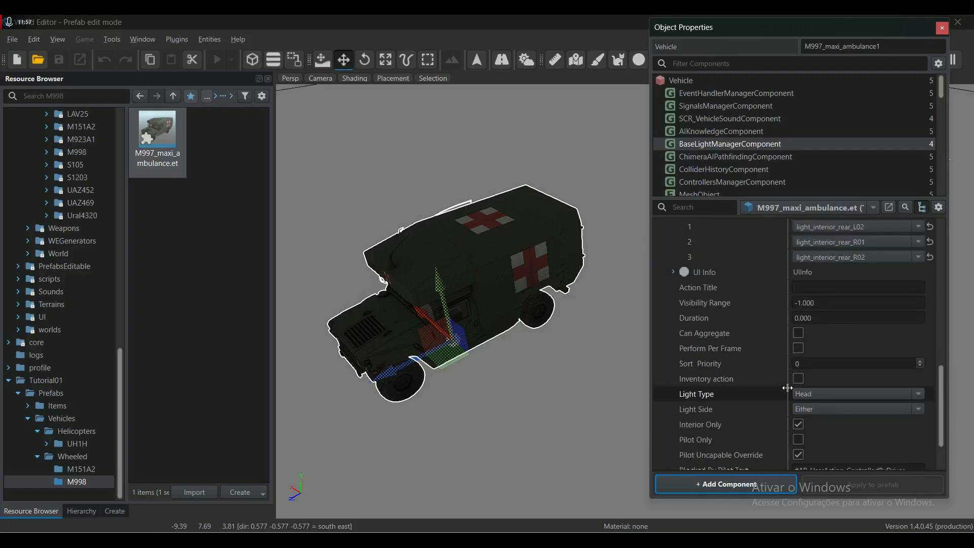
{"action": "scroll", "coordinate": [765, 356], "scroll_direction": "down", "scroll_amount": 2}
{"action": "scroll", "coordinate": [751, 329], "scroll_direction": "up", "scroll_amount": 3}
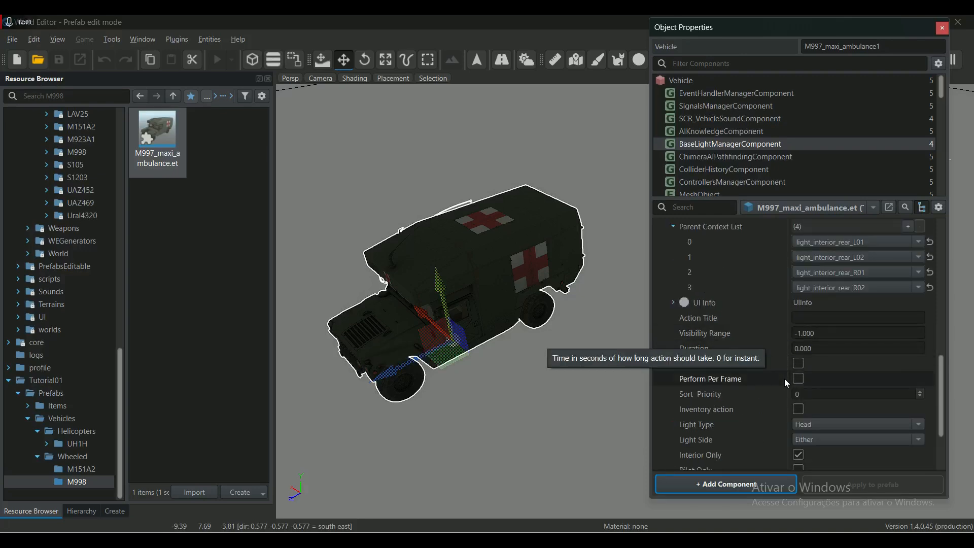
{"action": "scroll", "coordinate": [784, 378], "scroll_direction": "up", "scroll_amount": 1}
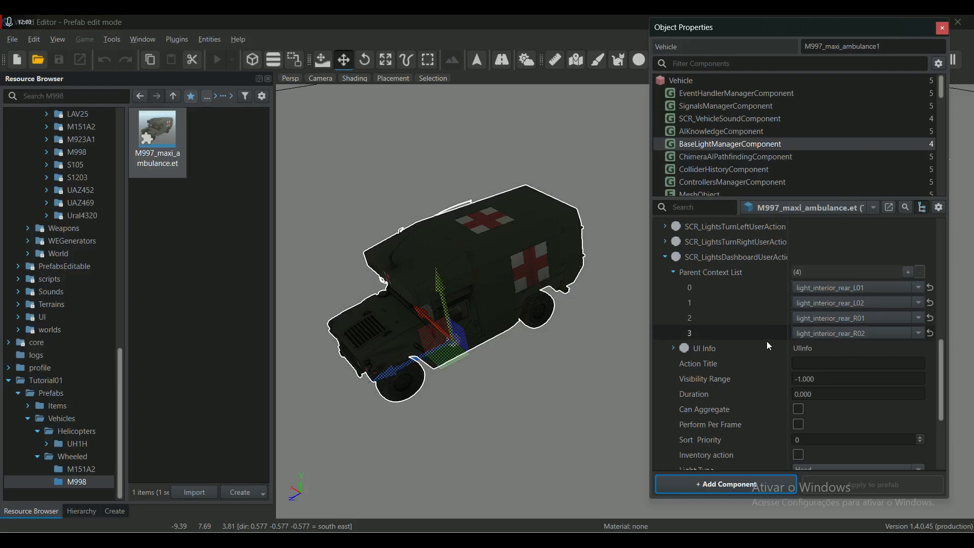
{"action": "scroll", "coordinate": [766, 344], "scroll_direction": "down", "scroll_amount": 3}
{"action": "scroll", "coordinate": [767, 347], "scroll_direction": "up", "scroll_amount": 1}
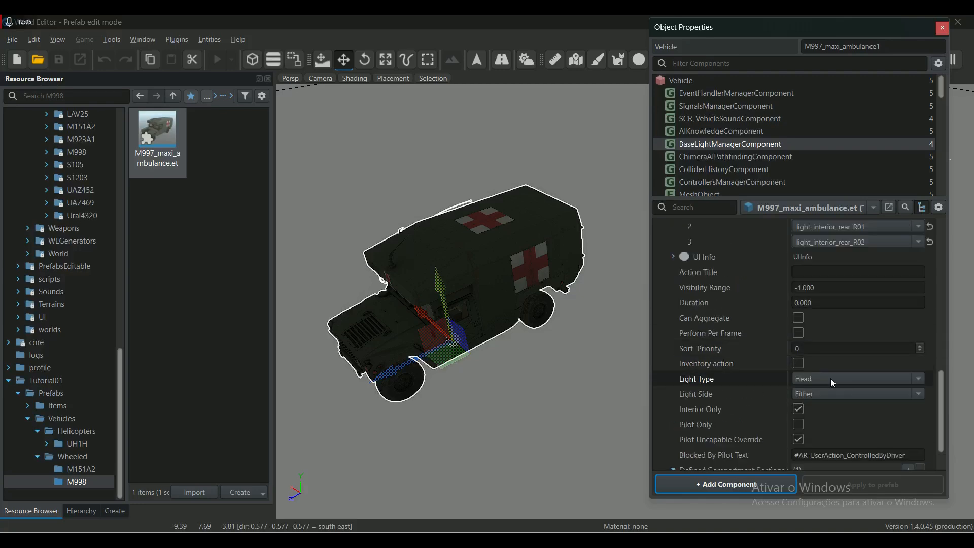
{"action": "left_click", "coordinate": [922, 380]}
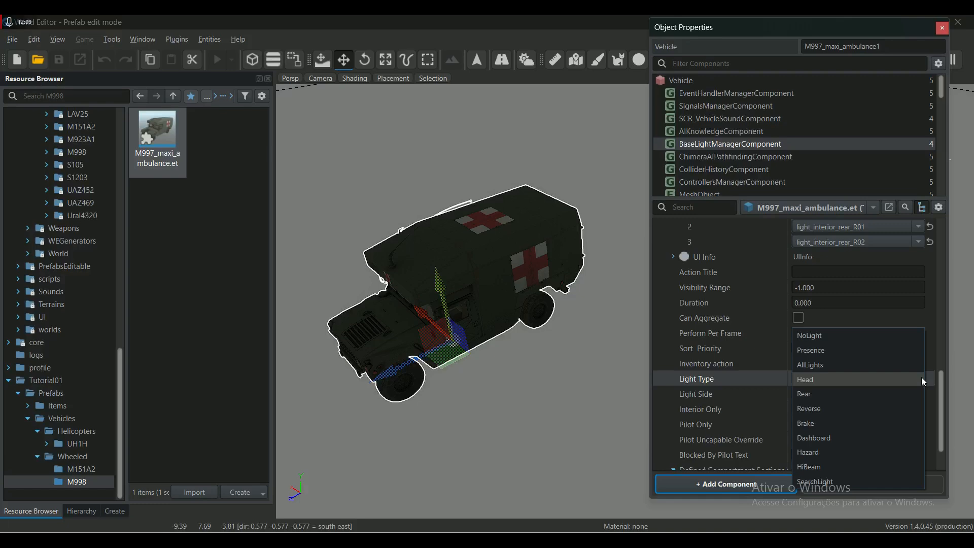
{"action": "left_click", "coordinate": [772, 378]}
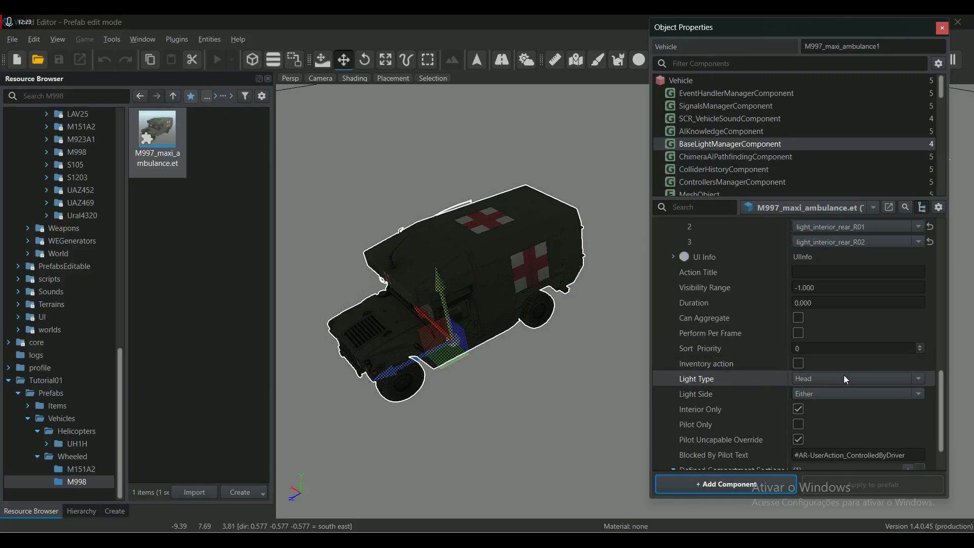
Compare the last light slot's Light Type with the one on SCR_LightsDashboardUserAction, leaving the slot collapsed
{"action": "scroll", "coordinate": [735, 303], "scroll_direction": "up", "scroll_amount": 4}
{"action": "scroll", "coordinate": [735, 306], "scroll_direction": "up", "scroll_amount": 2}
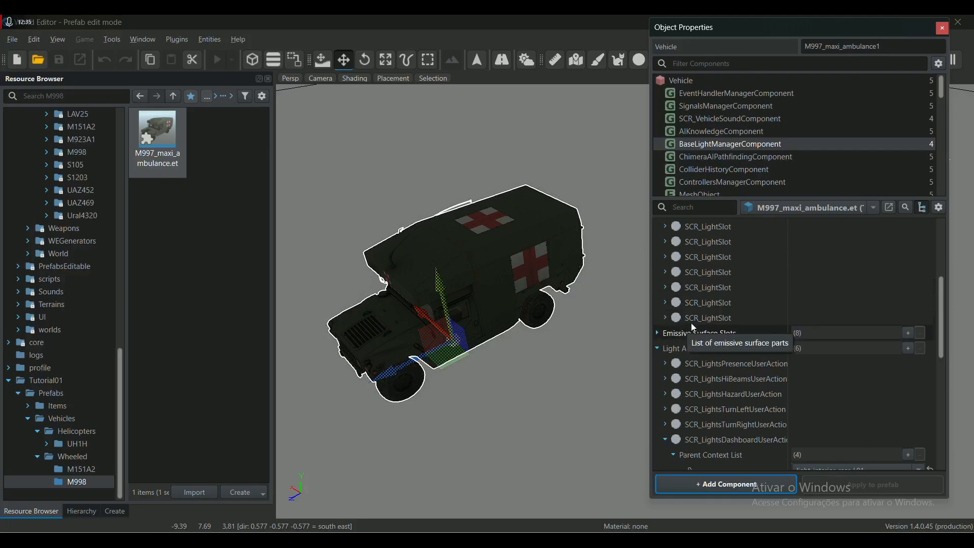
{"action": "left_click", "coordinate": [665, 317]}
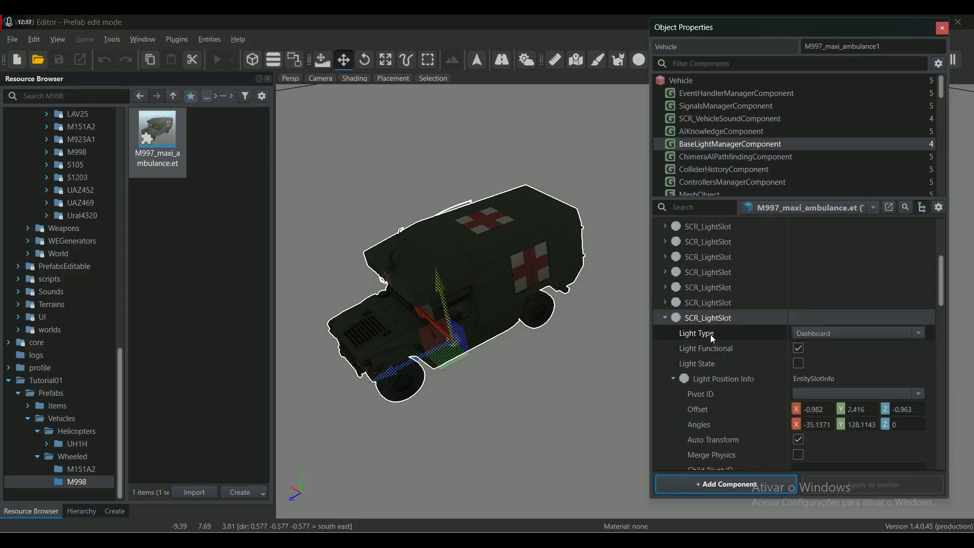
{"action": "left_click", "coordinate": [665, 317]}
{"action": "scroll", "coordinate": [711, 355], "scroll_direction": "down", "scroll_amount": 5}
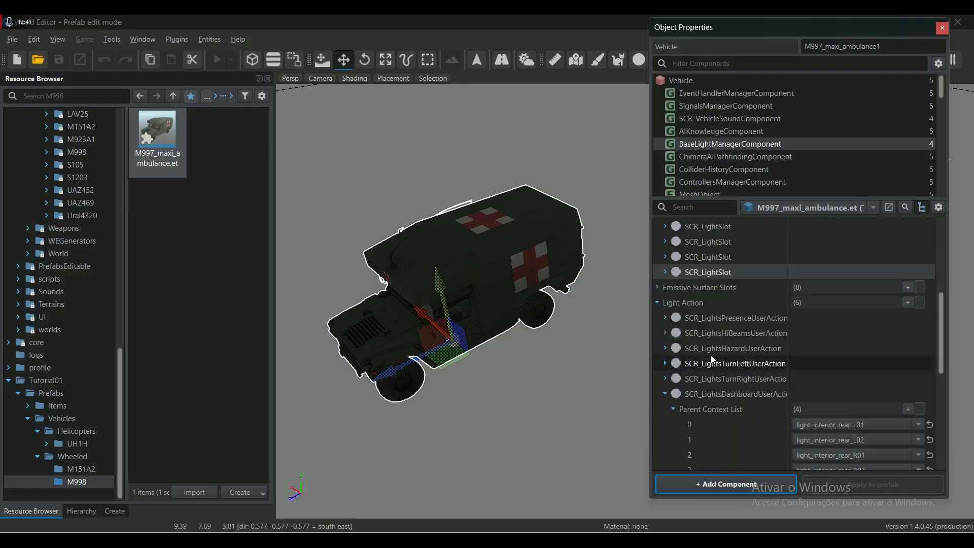
{"action": "scroll", "coordinate": [711, 355], "scroll_direction": "down", "scroll_amount": 3}
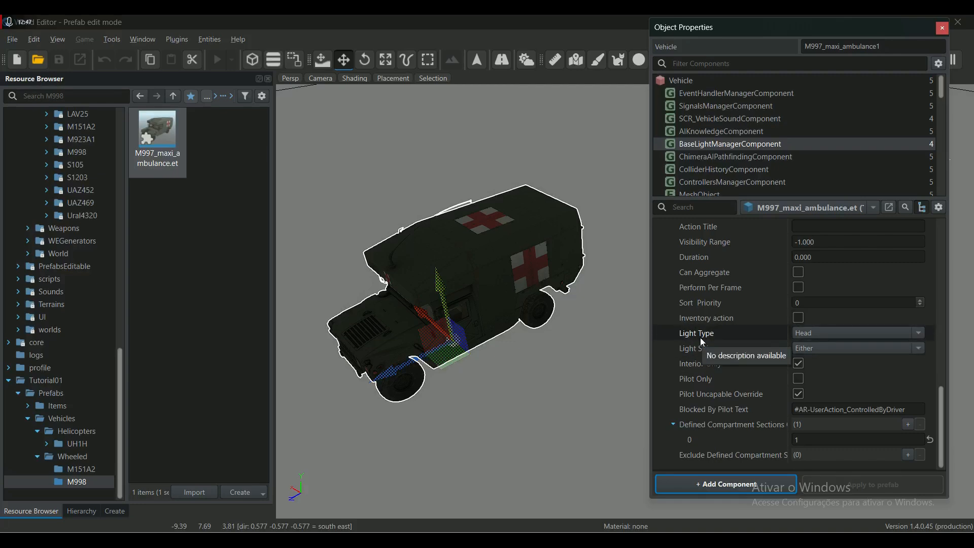
{"action": "scroll", "coordinate": [726, 354], "scroll_direction": "up", "scroll_amount": 5}
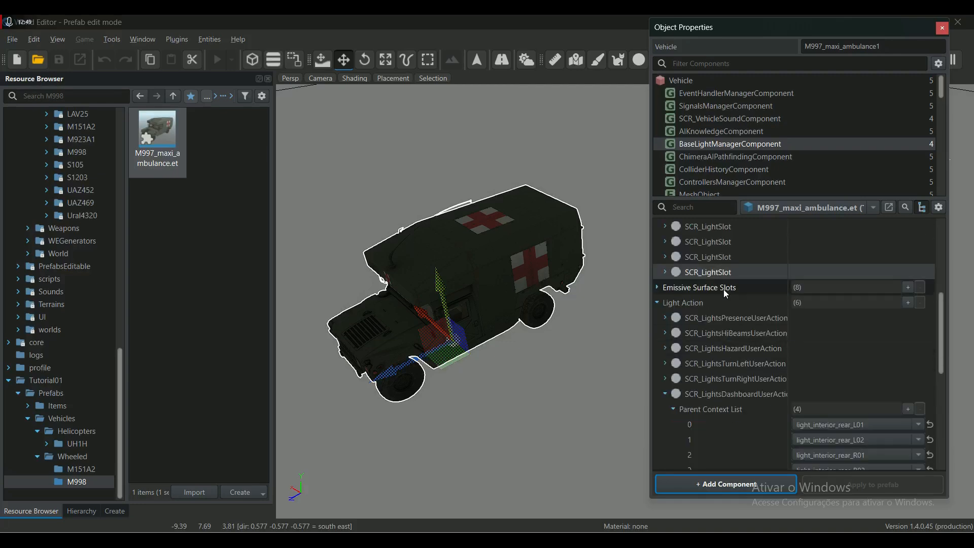
Enable Light State on the last two SCR_LightSlot entries and collapse both slots
{"action": "scroll", "coordinate": [731, 304], "scroll_direction": "up", "scroll_amount": 1}
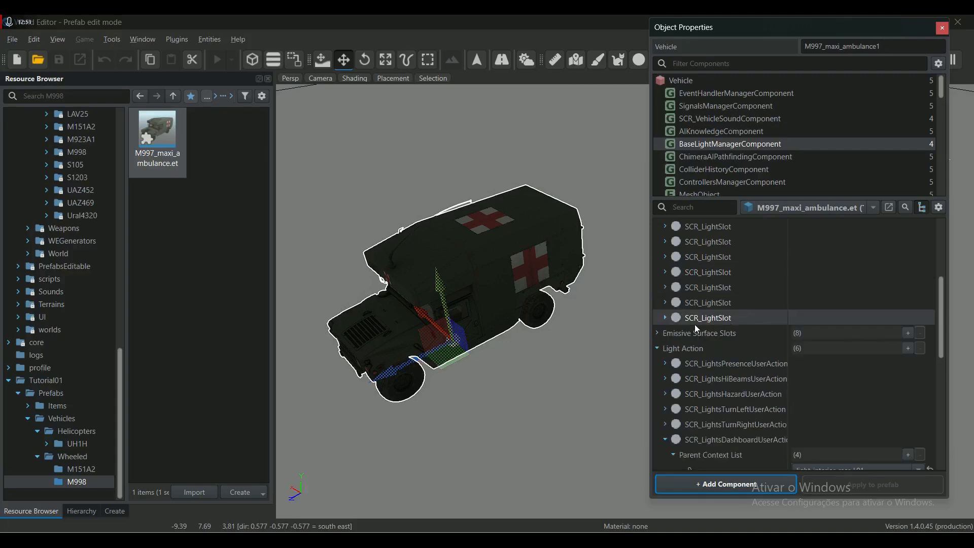
{"action": "left_click", "coordinate": [664, 317]}
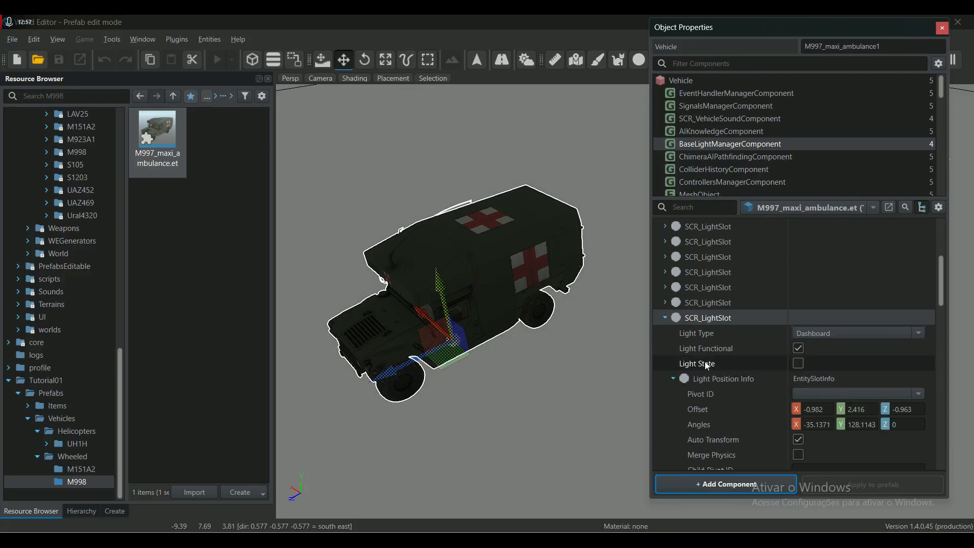
{"action": "left_click", "coordinate": [798, 363]}
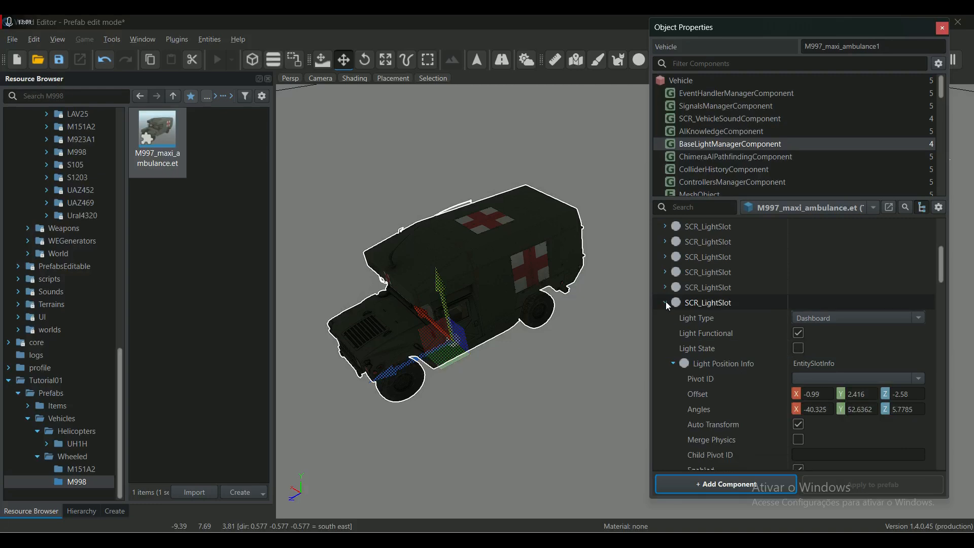
{"action": "left_click", "coordinate": [665, 302]}
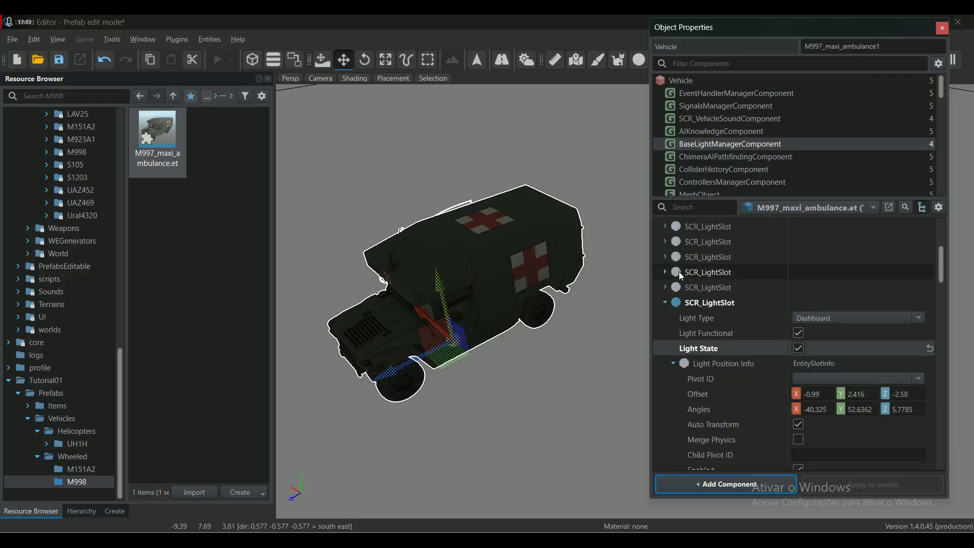
{"action": "left_click", "coordinate": [663, 303]}
{"action": "left_click", "coordinate": [664, 317]}
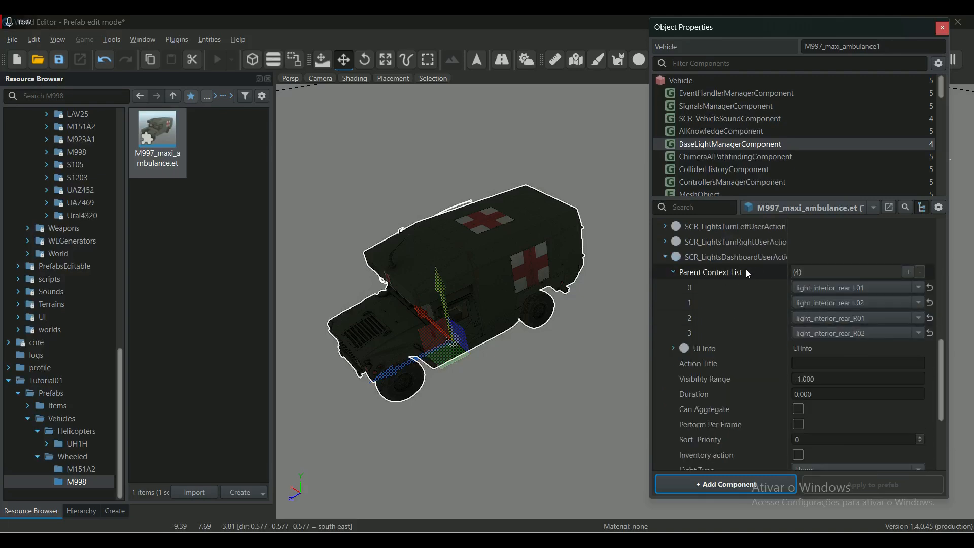
Recheck the settings of SCR_LightsDashboardUserAction and save the ambulance prefab
{"action": "left_click", "coordinate": [690, 257]}
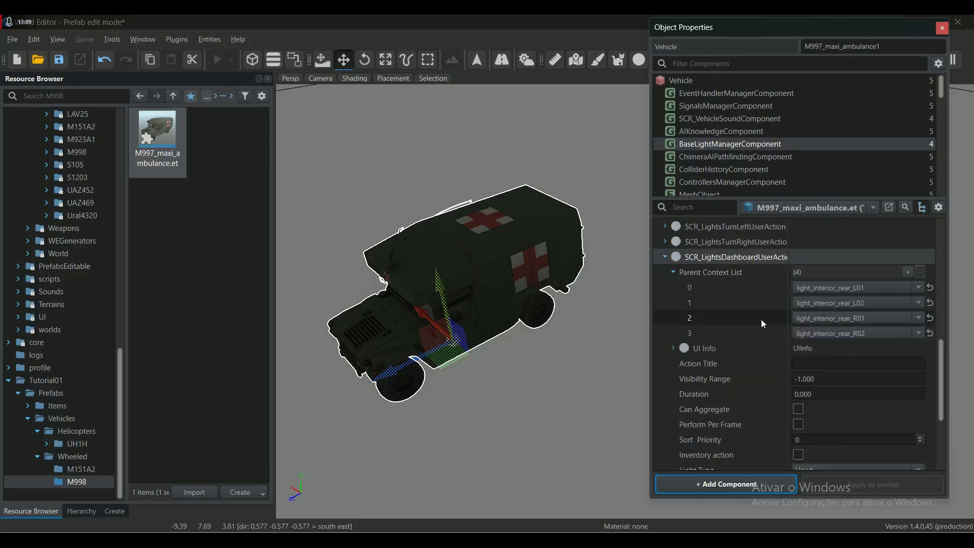
{"action": "scroll", "coordinate": [779, 396], "scroll_direction": "down", "scroll_amount": 2}
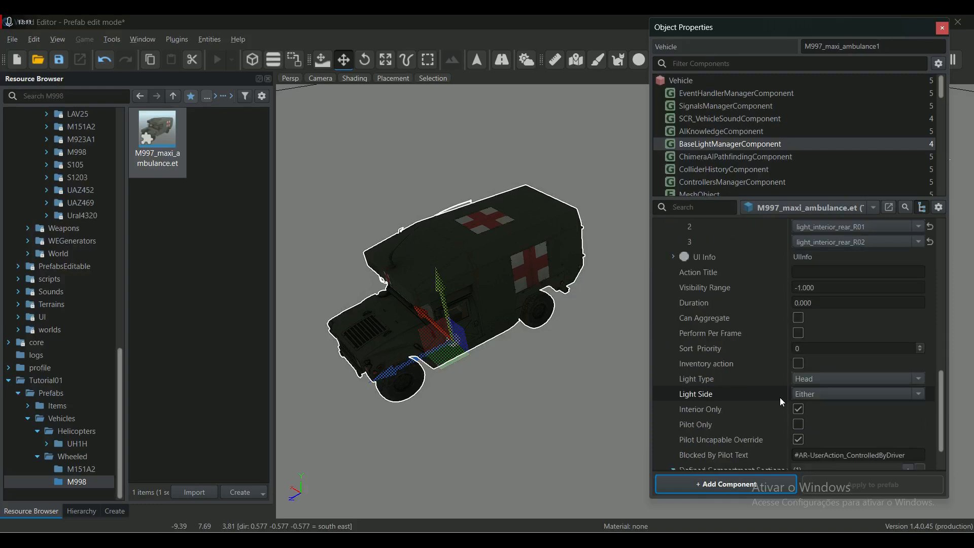
{"action": "scroll", "coordinate": [781, 394], "scroll_direction": "down", "scroll_amount": 1}
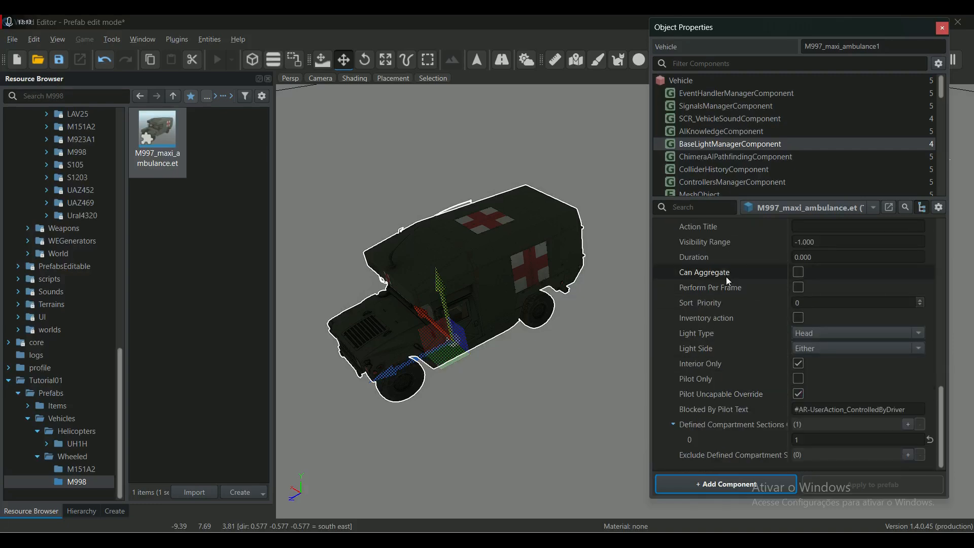
{"action": "scroll", "coordinate": [731, 290], "scroll_direction": "up", "scroll_amount": 3}
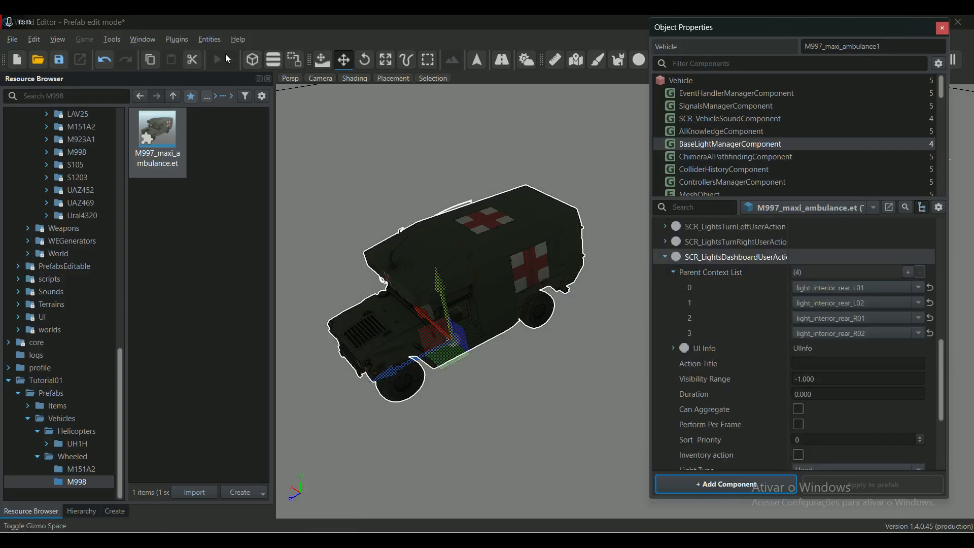
{"action": "left_click", "coordinate": [59, 59]}
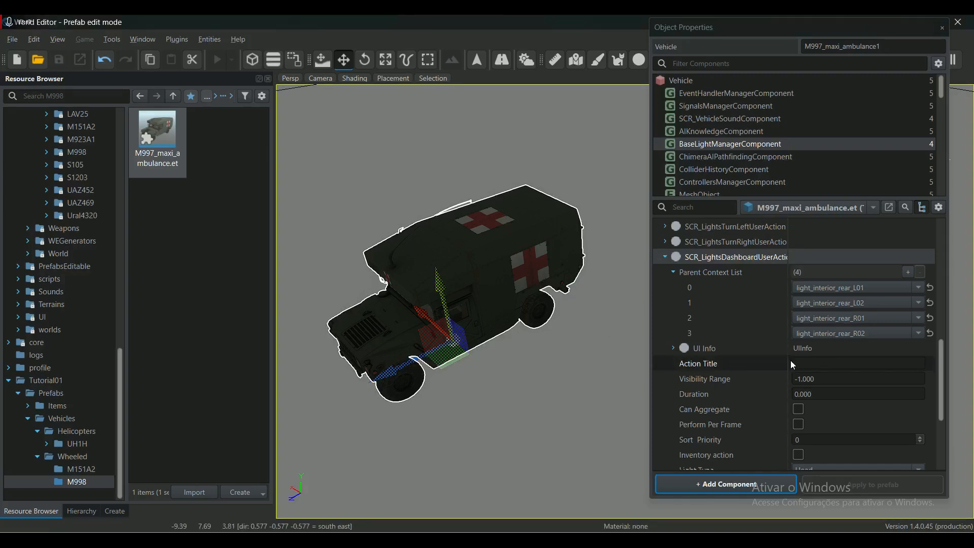
Examine the dashboard light action's defined compartment sections, Light Type and Parent Context List
{"action": "scroll", "coordinate": [792, 361], "scroll_direction": "down", "scroll_amount": 3}
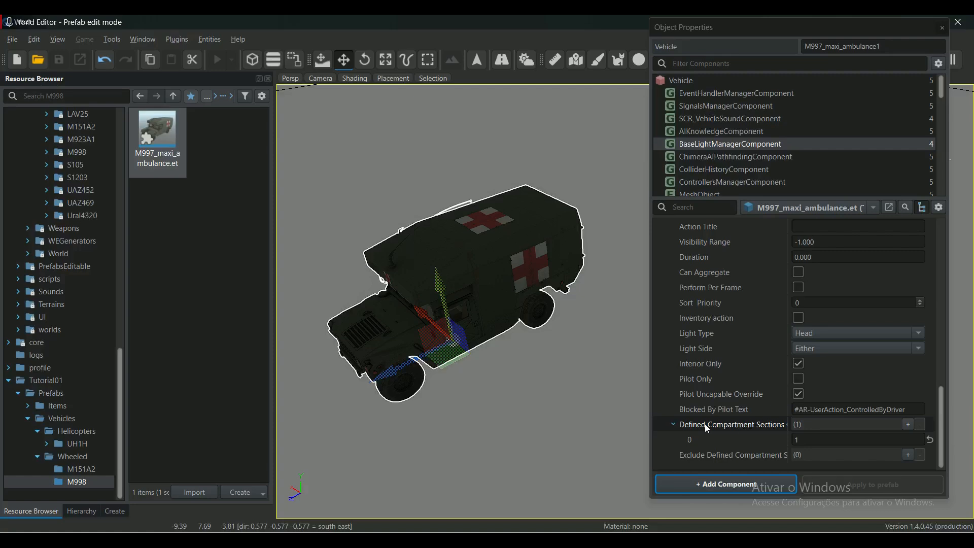
{"action": "mouse_move", "coordinate": [704, 427]}
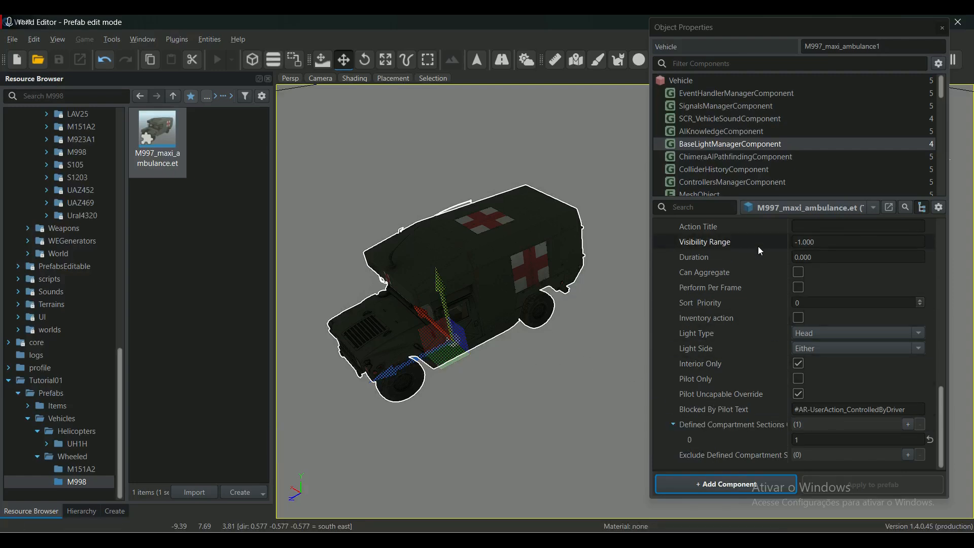
{"action": "scroll", "coordinate": [748, 360], "scroll_direction": "up", "scroll_amount": 3}
{"action": "scroll", "coordinate": [735, 284], "scroll_direction": "up", "scroll_amount": 5}
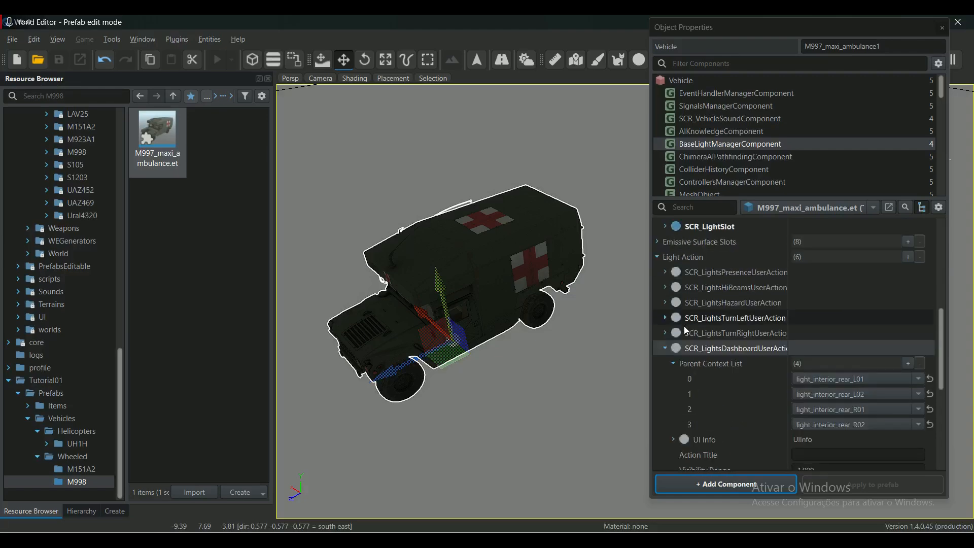
{"action": "scroll", "coordinate": [736, 372], "scroll_direction": "down", "scroll_amount": 5}
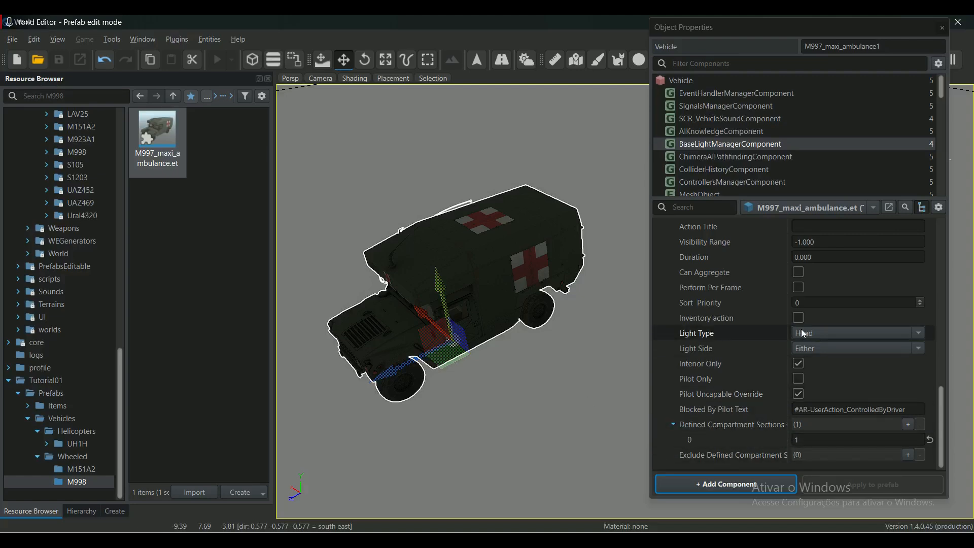
{"action": "scroll", "coordinate": [754, 385], "scroll_direction": "up", "scroll_amount": 3}
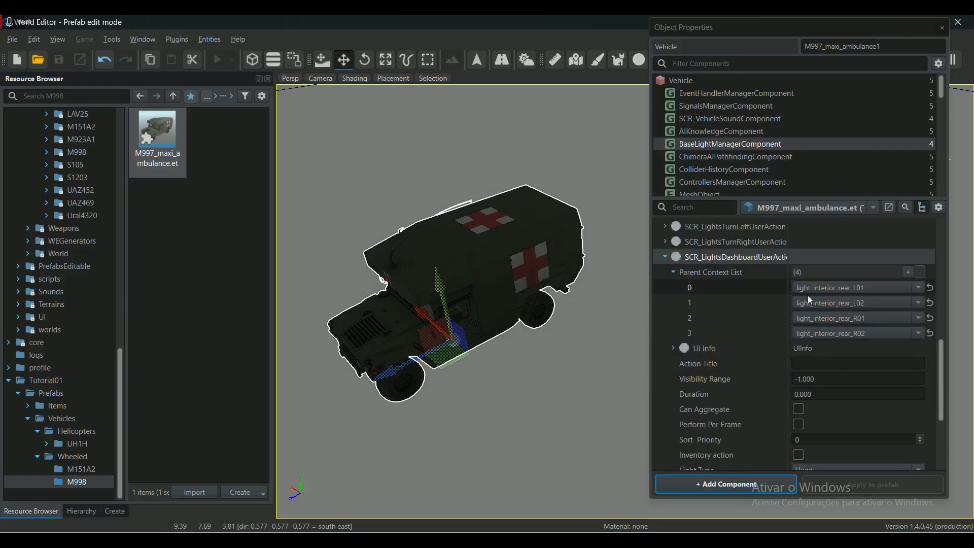
{"action": "scroll", "coordinate": [725, 363], "scroll_direction": "down", "scroll_amount": 3}
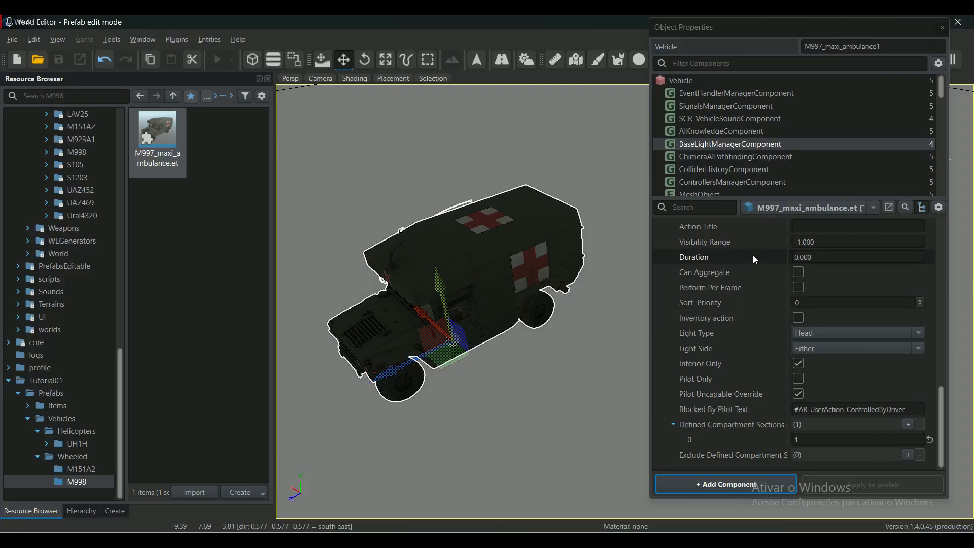
Examine the Parent Context List and light settings of SCR_LightsPresenceUserAction and SCR_LightsDashboardUserAction
{"action": "scroll", "coordinate": [754, 295], "scroll_direction": "up", "scroll_amount": 8}
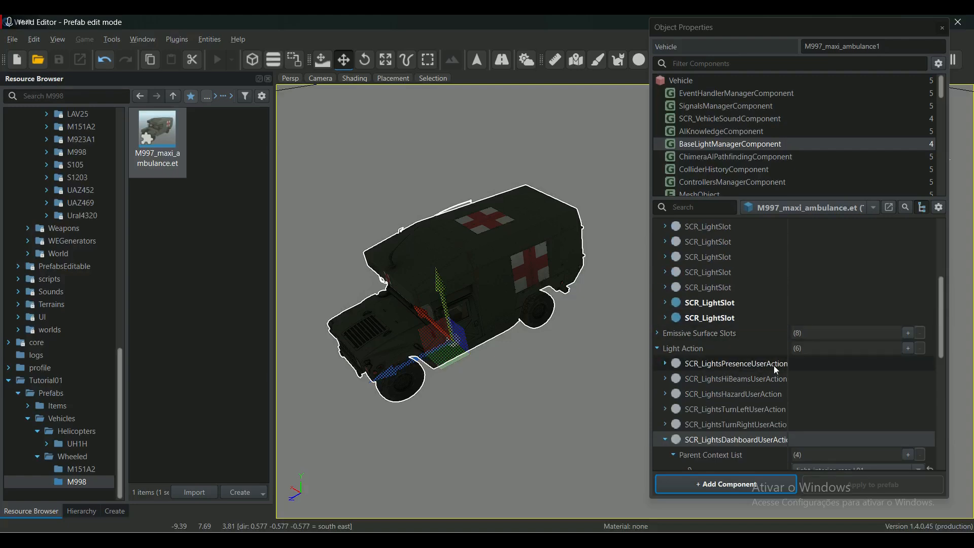
{"action": "left_click", "coordinate": [665, 364]}
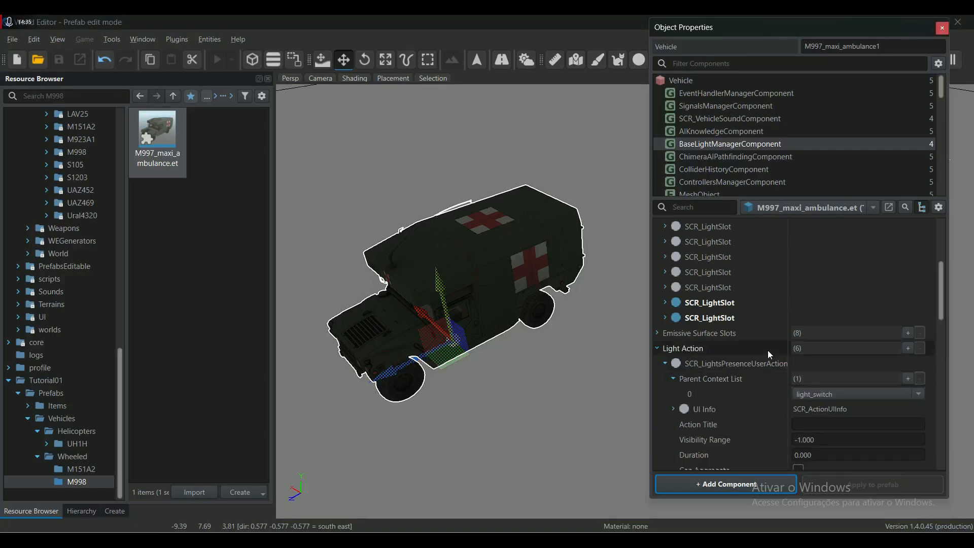
{"action": "left_click", "coordinate": [665, 363]}
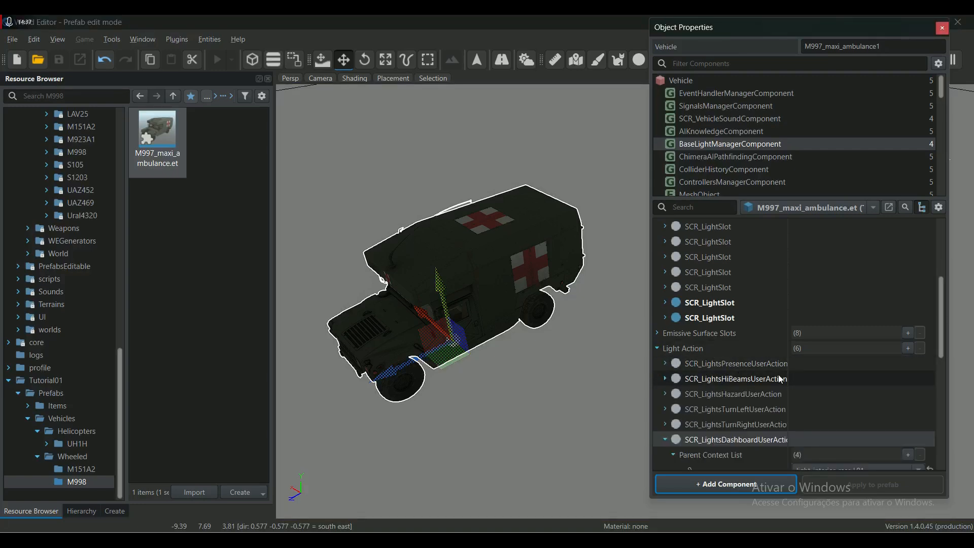
{"action": "left_click", "coordinate": [665, 363]}
{"action": "scroll", "coordinate": [723, 348], "scroll_direction": "down", "scroll_amount": 3}
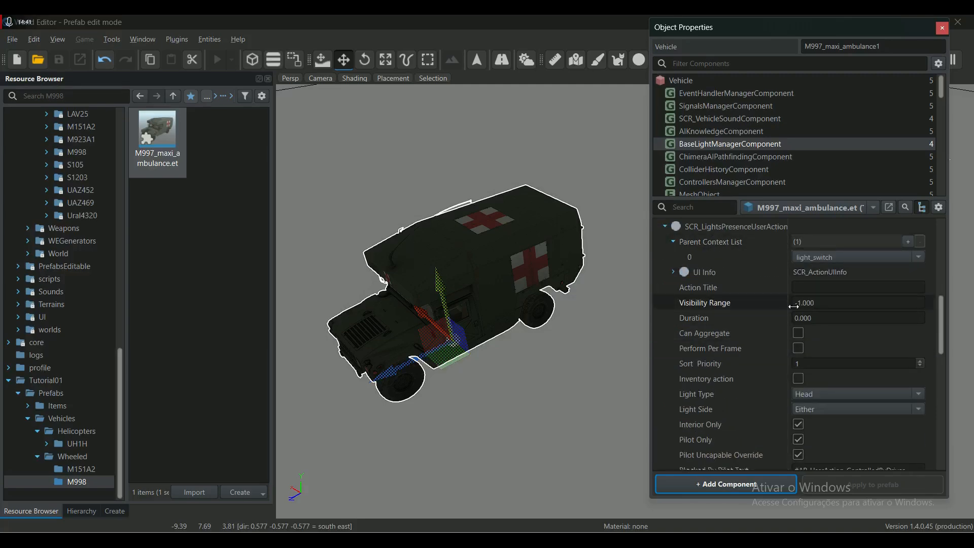
{"action": "scroll", "coordinate": [743, 313], "scroll_direction": "down", "scroll_amount": 5}
{"action": "scroll", "coordinate": [744, 311], "scroll_direction": "down", "scroll_amount": 4}
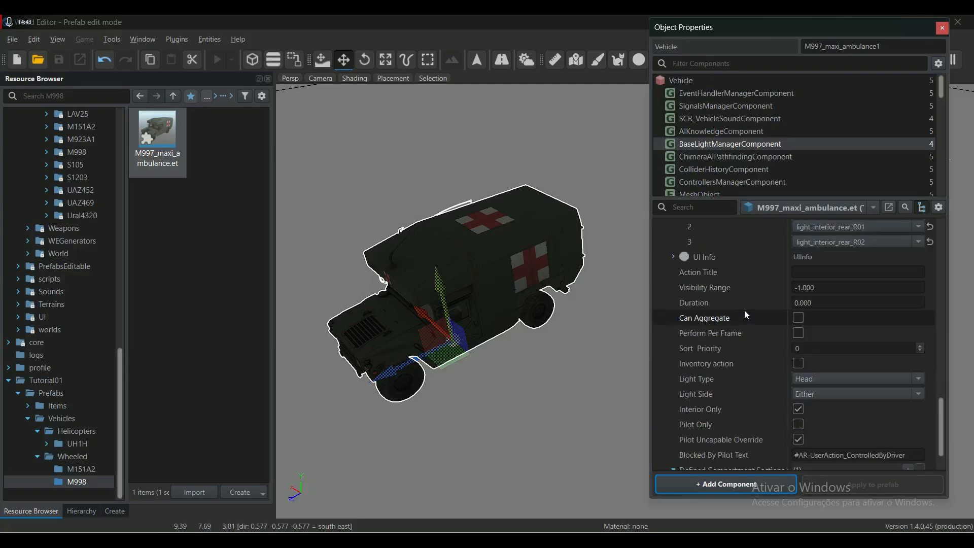
{"action": "scroll", "coordinate": [744, 309], "scroll_direction": "down", "scroll_amount": 1}
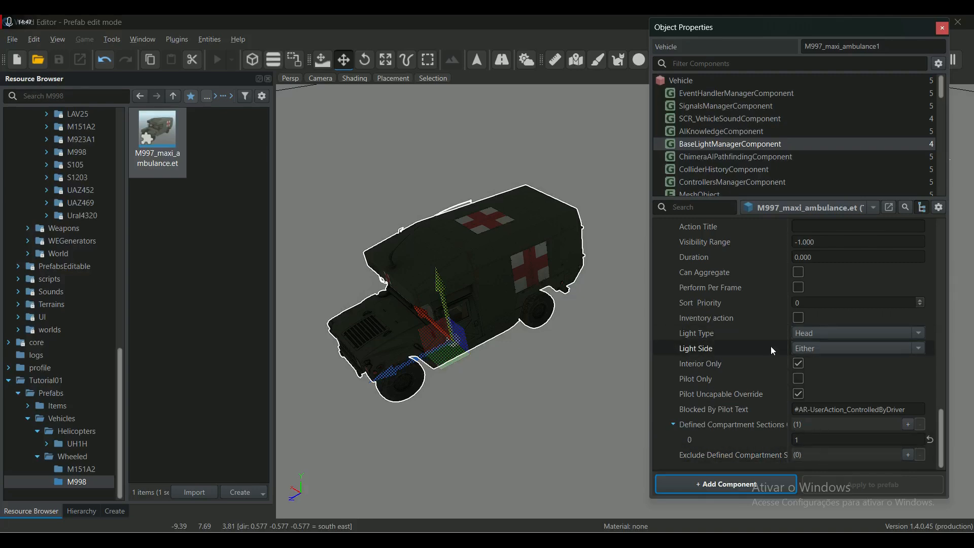
{"action": "scroll", "coordinate": [765, 383], "scroll_direction": "down", "scroll_amount": 5}
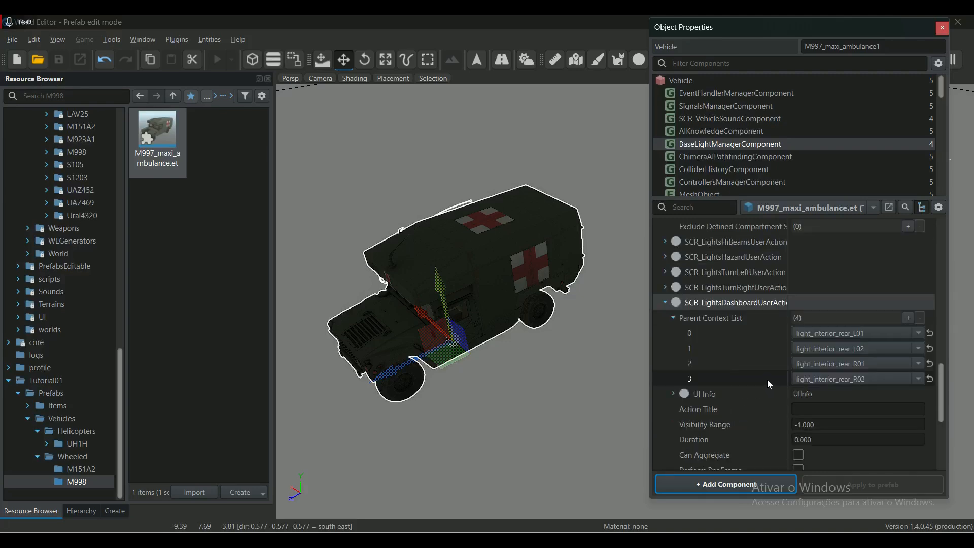
Compare the defined compartment sections of SCR_LightsPresenceUserAction with those of SCR_LightsDashboardUserAction, checking the parent contexts of both
{"action": "scroll", "coordinate": [685, 315], "scroll_direction": "up", "scroll_amount": 3}
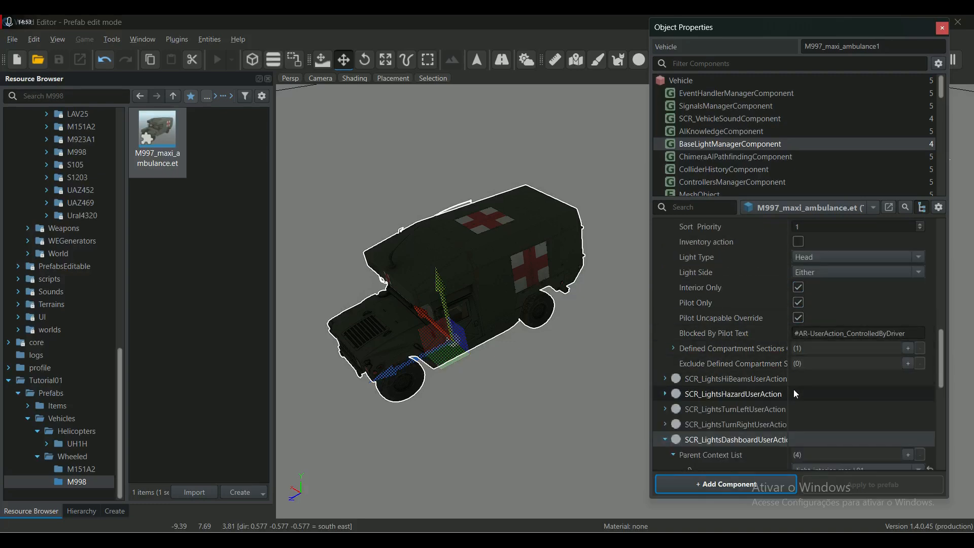
{"action": "scroll", "coordinate": [722, 318], "scroll_direction": "up", "scroll_amount": 3}
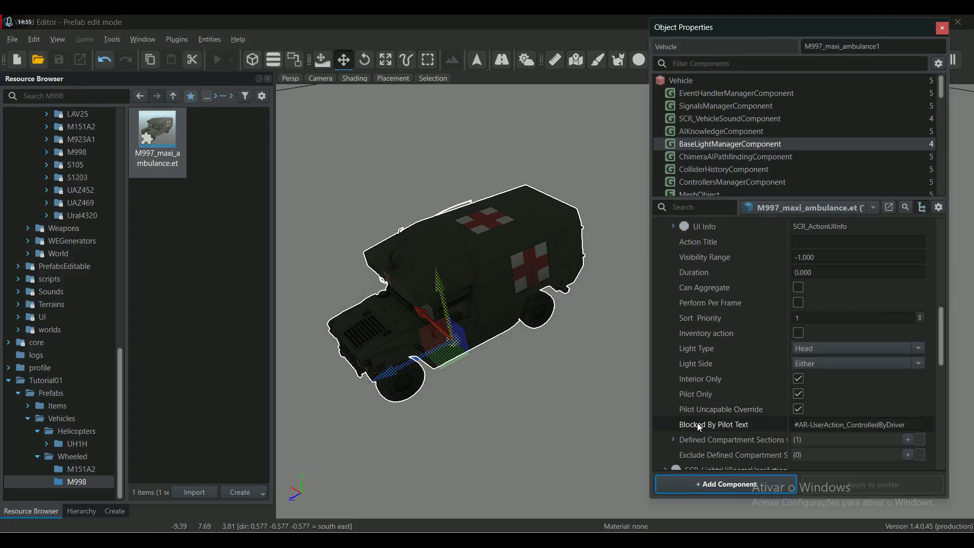
{"action": "left_click", "coordinate": [679, 440]}
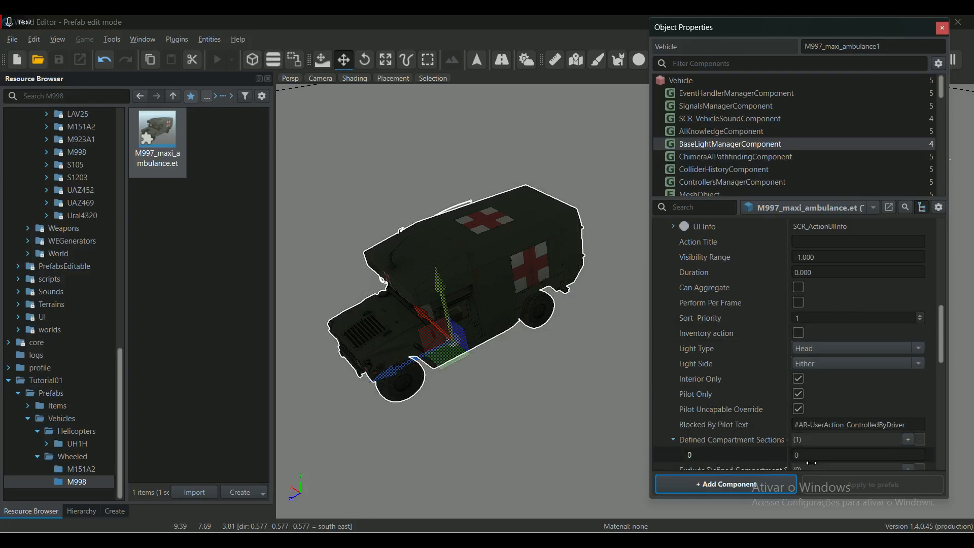
{"action": "scroll", "coordinate": [741, 355], "scroll_direction": "up", "scroll_amount": 3}
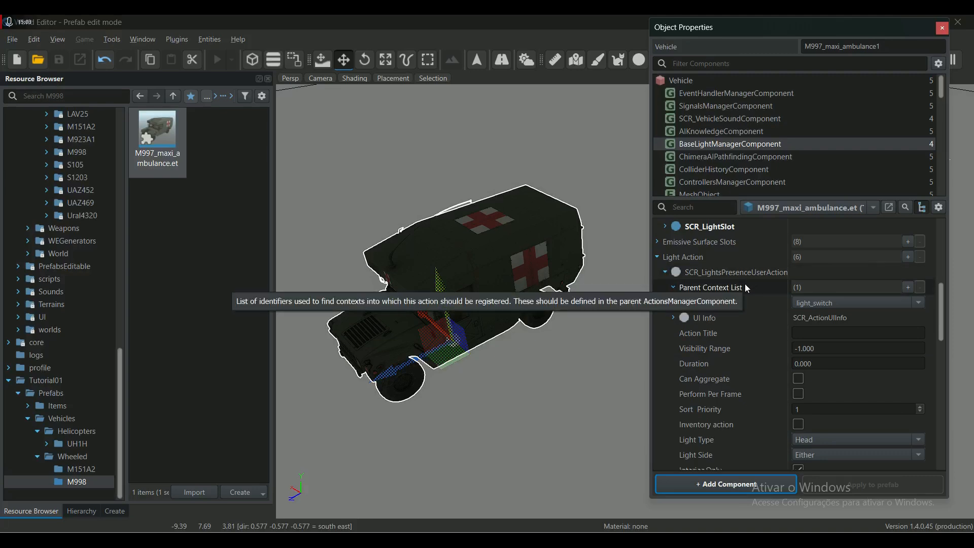
{"action": "scroll", "coordinate": [759, 339], "scroll_direction": "down", "scroll_amount": 4}
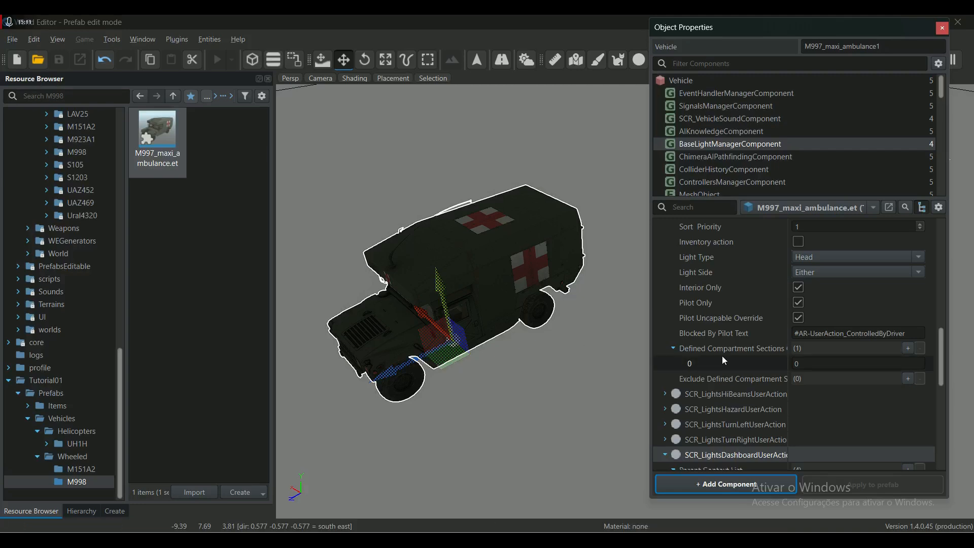
{"action": "scroll", "coordinate": [722, 355], "scroll_direction": "down", "scroll_amount": 3}
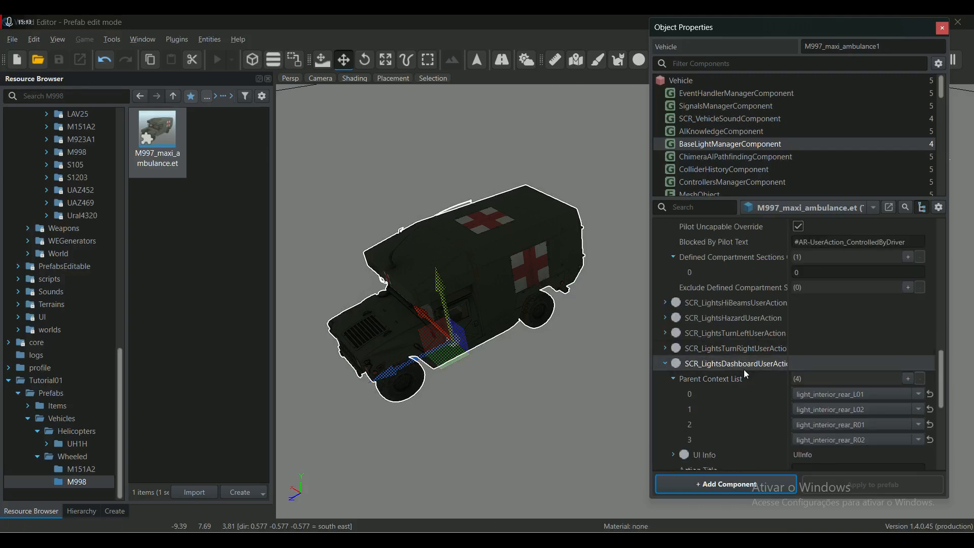
{"action": "scroll", "coordinate": [744, 369], "scroll_direction": "down", "scroll_amount": 1}
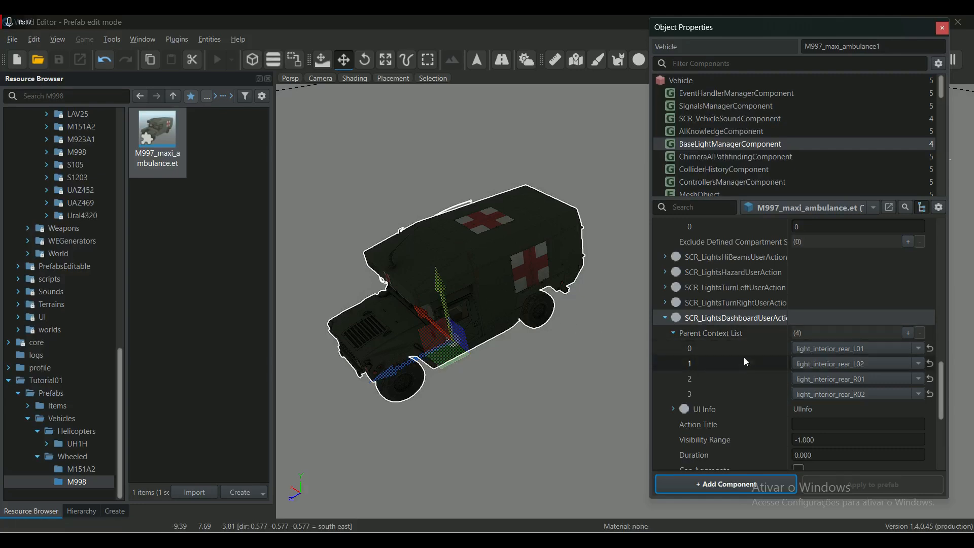
{"action": "scroll", "coordinate": [744, 358], "scroll_direction": "down", "scroll_amount": 5}
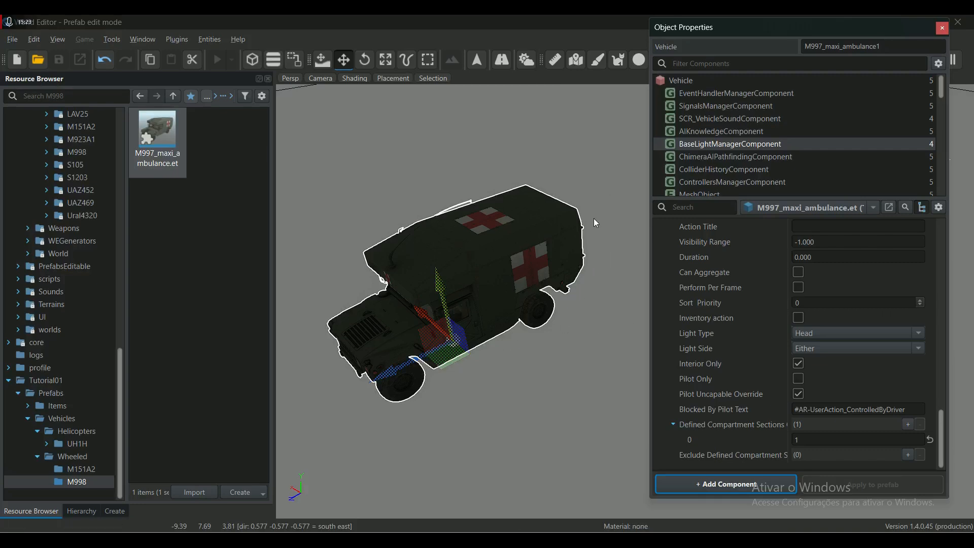
Open the GM_Arland world in place of the ambulance prefab and start play mode
{"action": "left_click", "coordinate": [3, 41]}
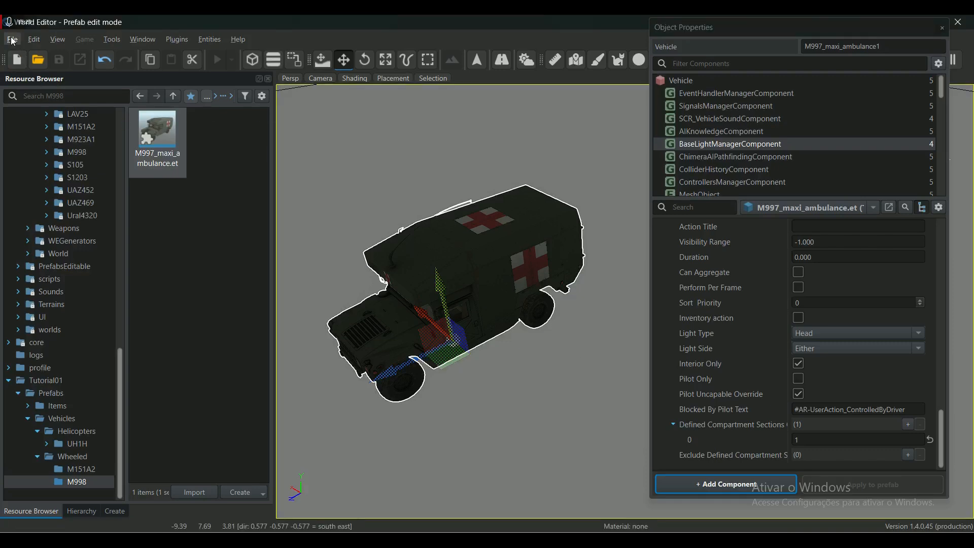
{"action": "left_click", "coordinate": [13, 39]}
{"action": "left_click", "coordinate": [144, 158]}
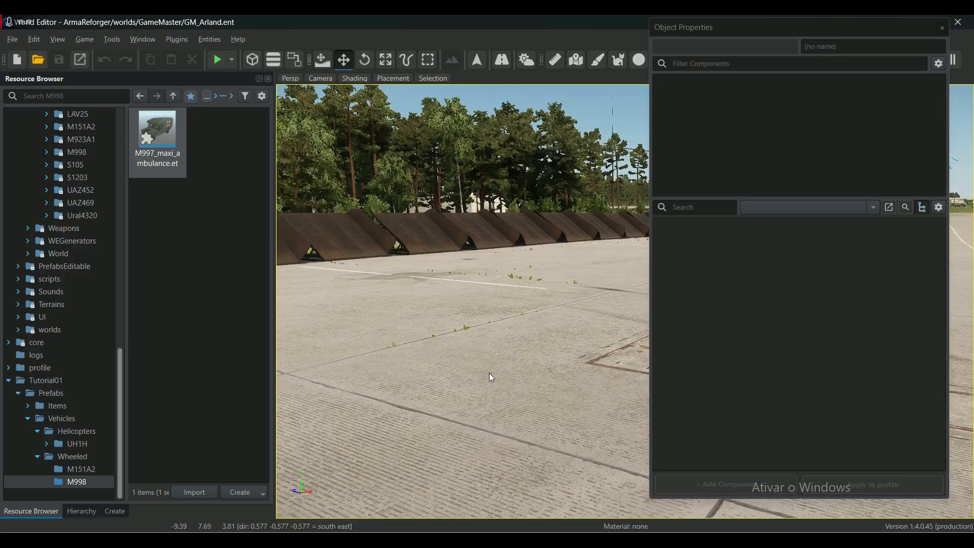
{"action": "key", "text": "F5"}
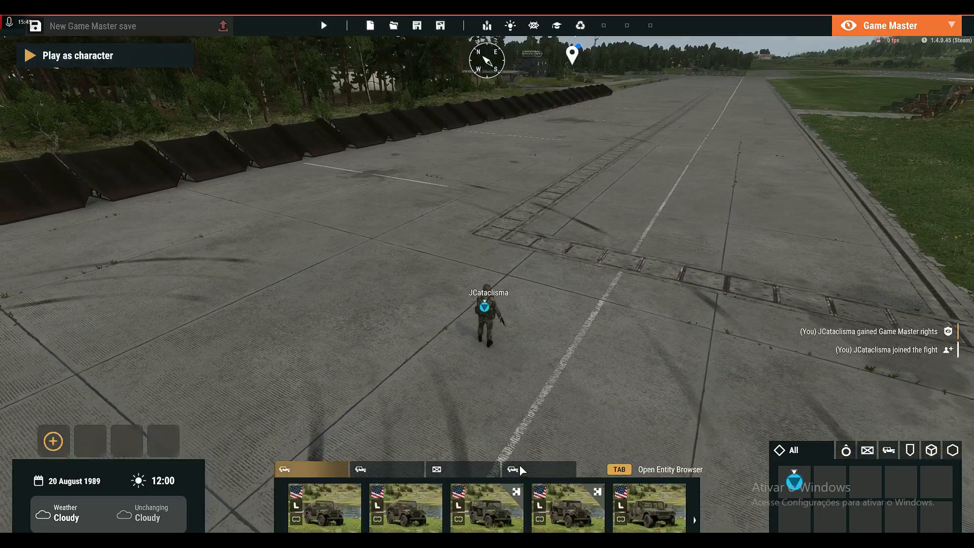
Place the M997 ambulance from the entity browser on the runway beside the player's character
{"action": "key", "text": "Tab"}
{"action": "left_click", "coordinate": [385, 406]}
{"action": "left_click", "coordinate": [459, 296]}
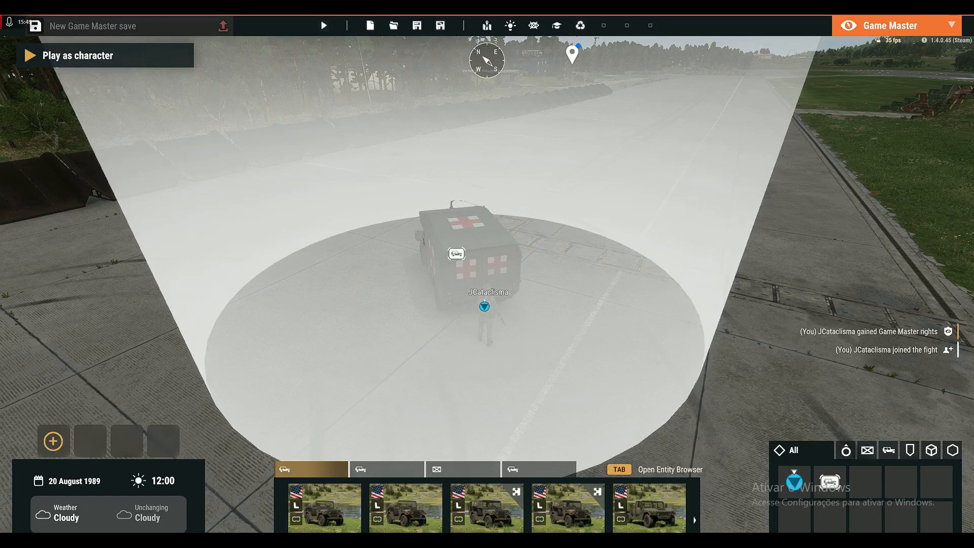
Set the scenario's time to 02:30 and save the scenario properties
{"action": "key", "text": "v"}
{"action": "left_click", "coordinate": [425, 150]}
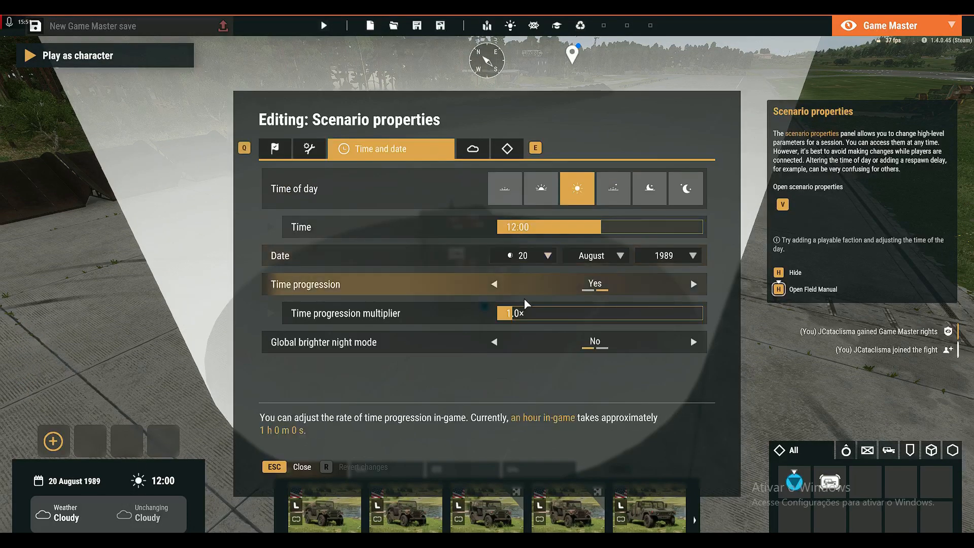
{"action": "left_click", "coordinate": [520, 227]}
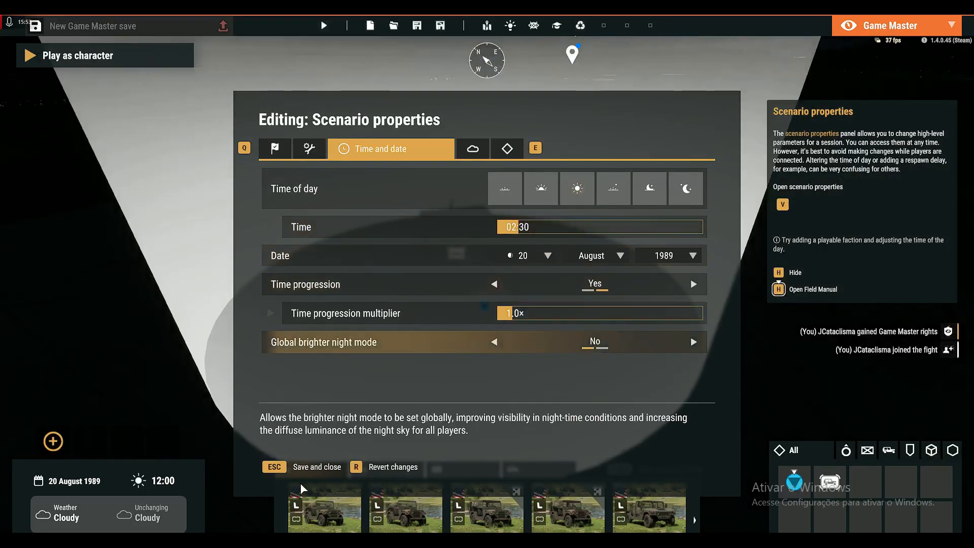
{"action": "key", "text": "Escape"}
Move the player's character into the ambulance's driver seat and play as that character
{"action": "left_click_drag", "start_coordinate": [484, 308], "coordinate": [457, 256]}
{"action": "left_click", "coordinate": [134, 56]}
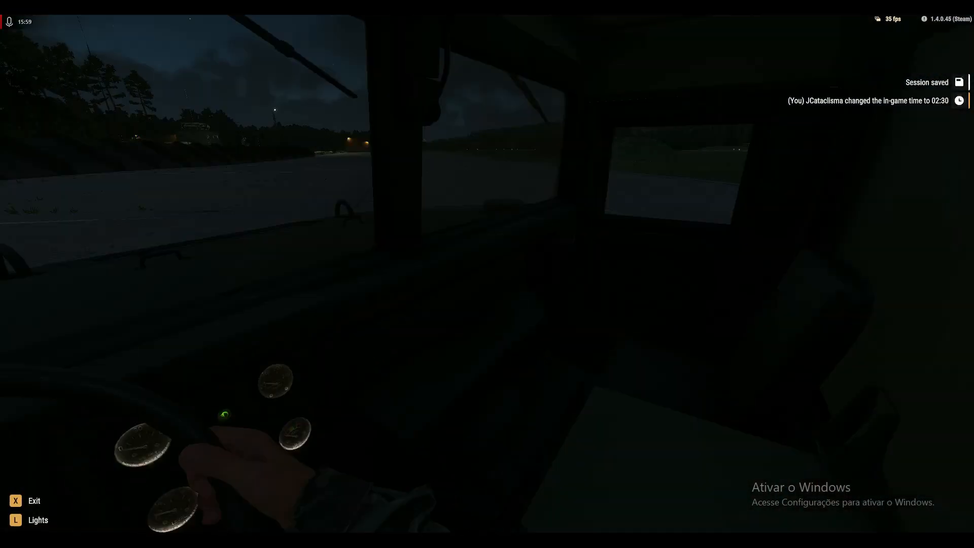
{"action": "key", "text": "f"}
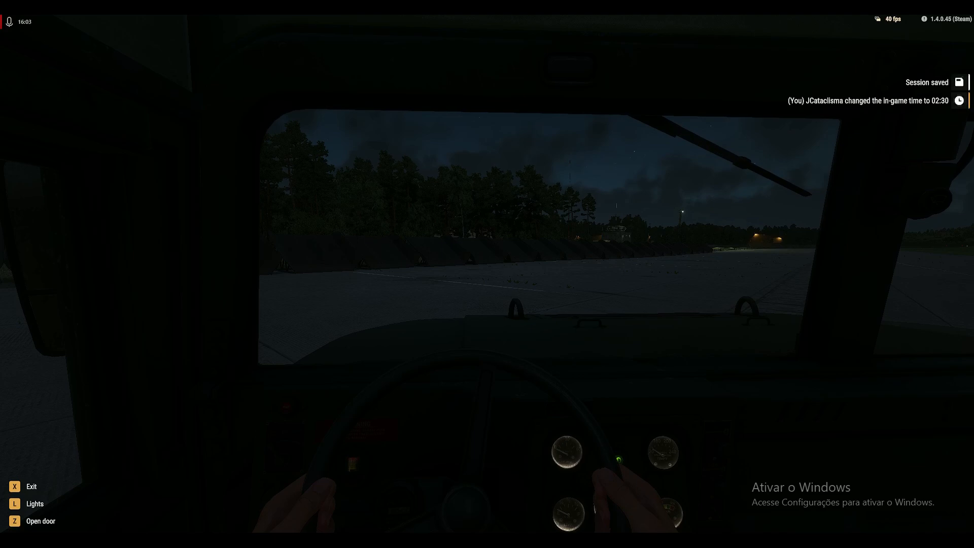
Turn on the ambulance's lights, view the vehicle from outside and get out
{"action": "key", "text": "l"}
{"action": "key", "text": "c"}
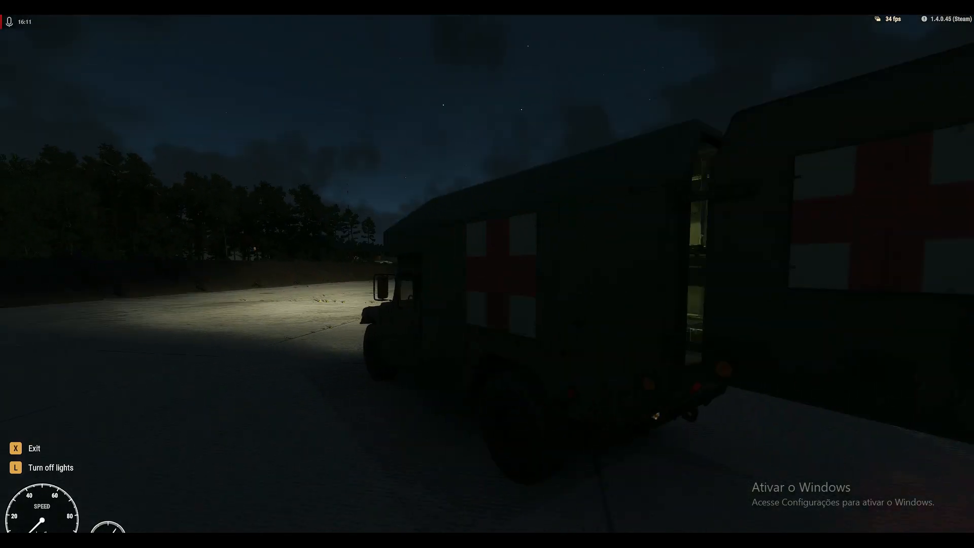
{"action": "key", "text": "x"}
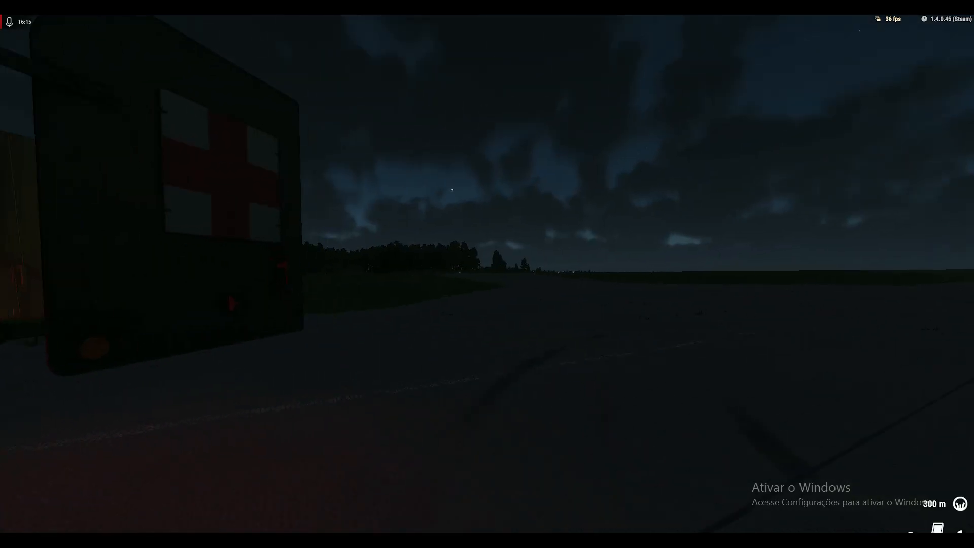
Go to the back of the ambulance, close its rear door and get into the rear compartment
{"action": "key", "text": "w"}
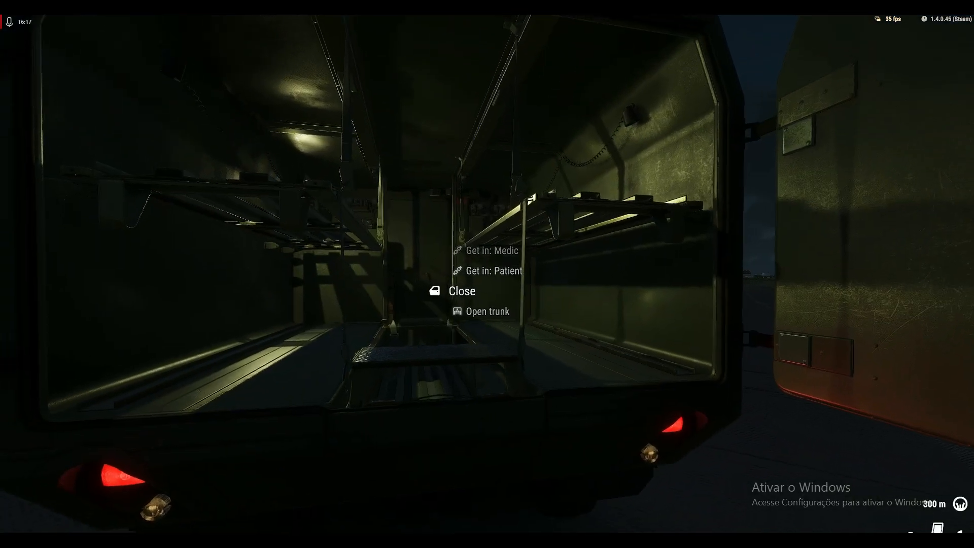
{"action": "key", "text": "f"}
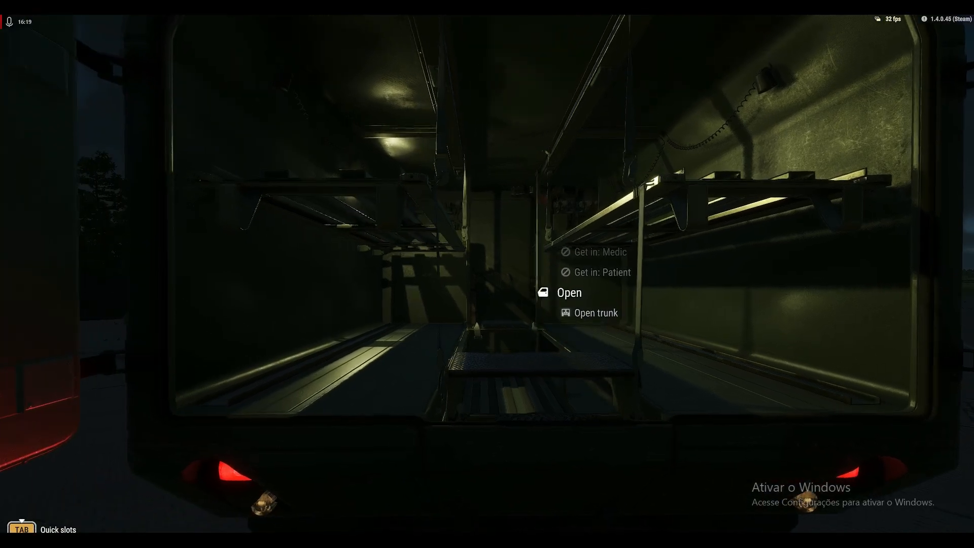
{"action": "scroll", "coordinate": [487, 294], "scroll_direction": "up", "scroll_amount": 2}
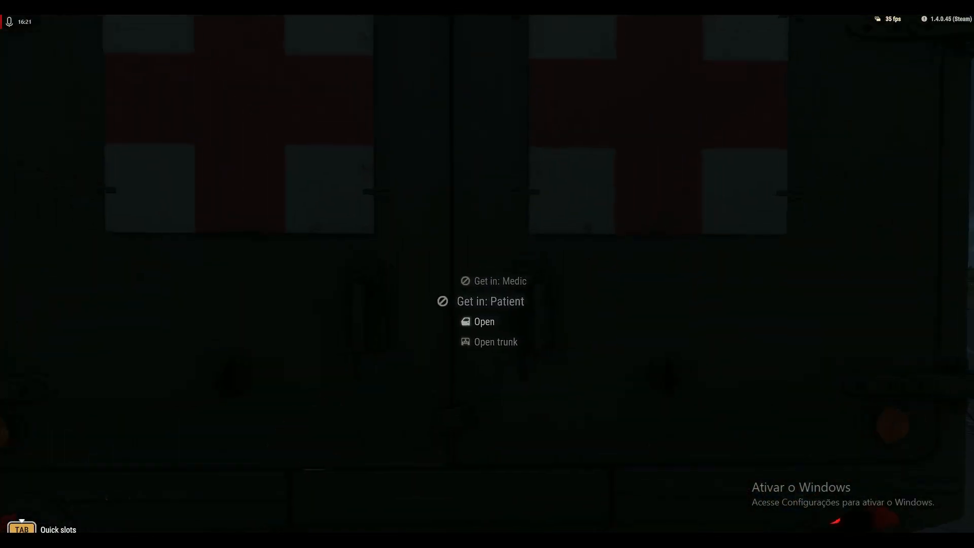
{"action": "key", "text": "f"}
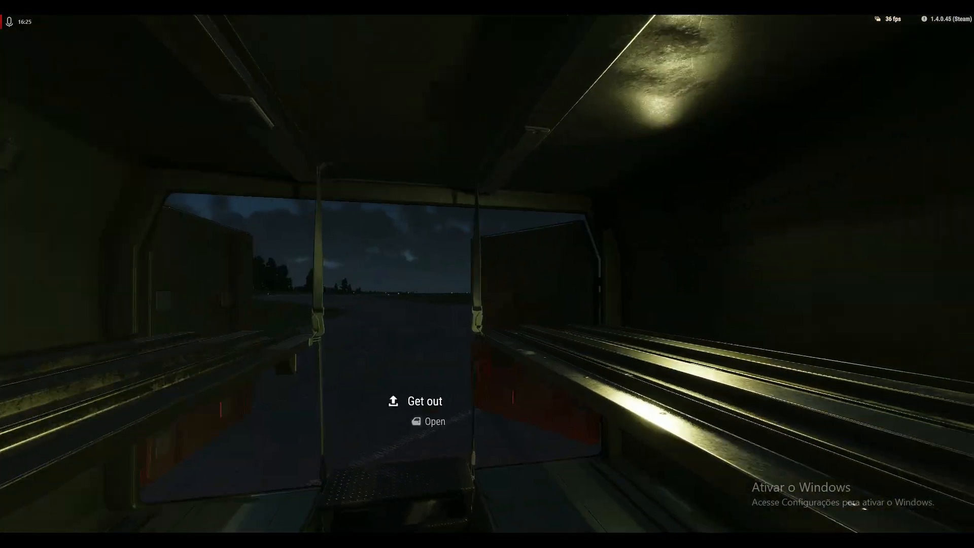
{"action": "key", "text": "f"}
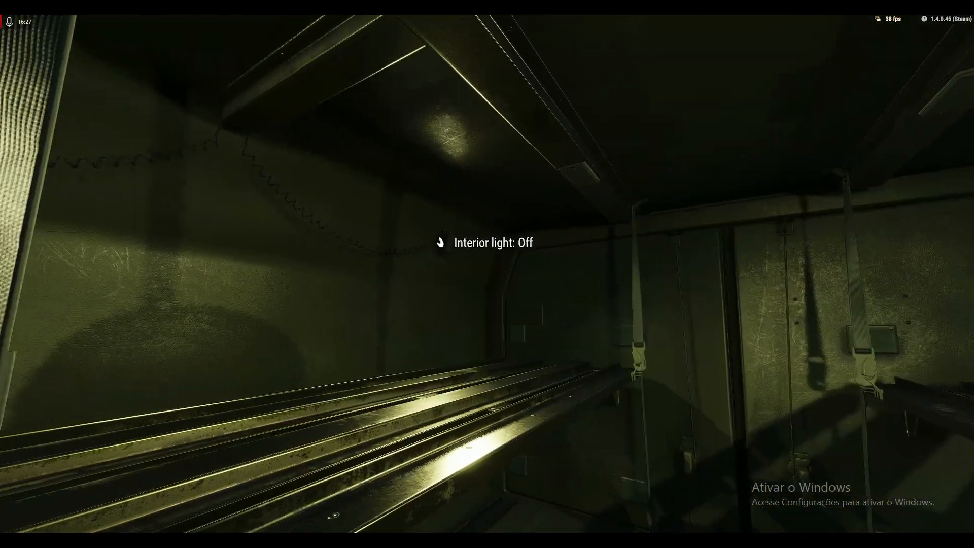
Test the interior light by switching it off and on from the rear compartment's switches, and end play mode
{"action": "key", "text": "f"}
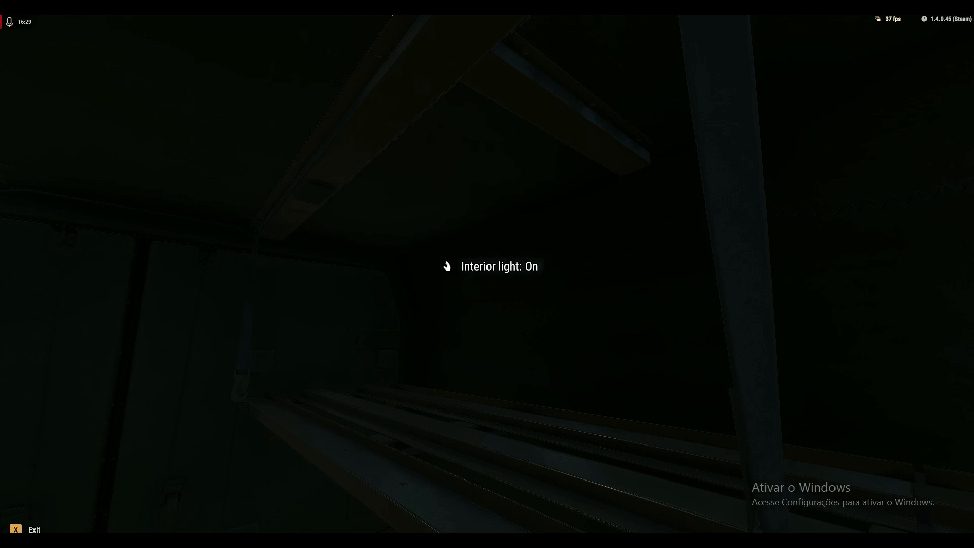
{"action": "key", "text": "f"}
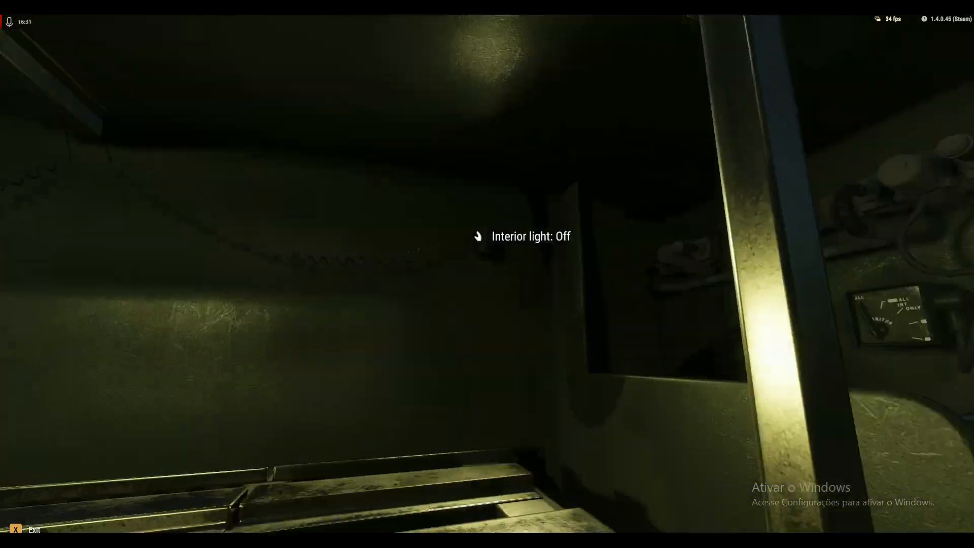
{"action": "key", "text": "f"}
{"action": "key", "text": "f"}
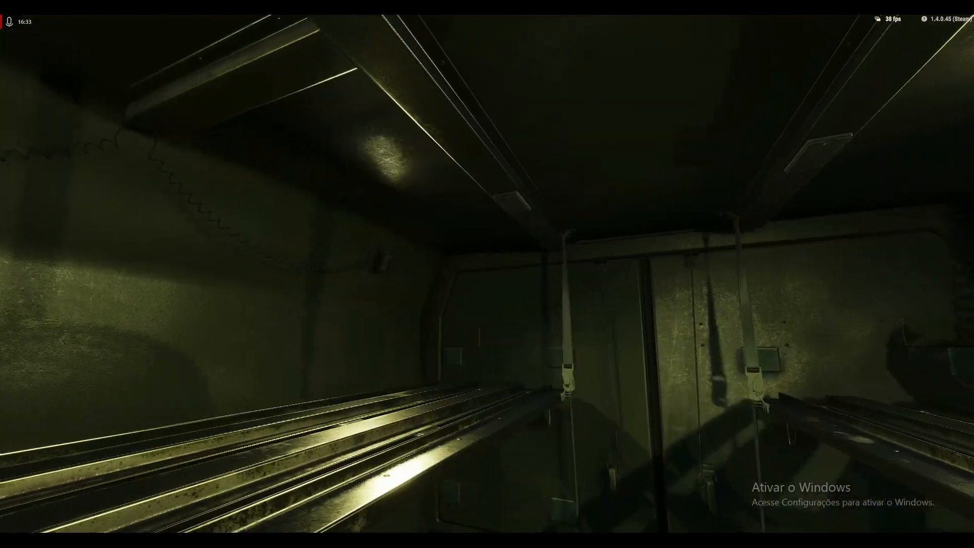
{"action": "key", "text": "f"}
{"action": "key", "text": "f"}
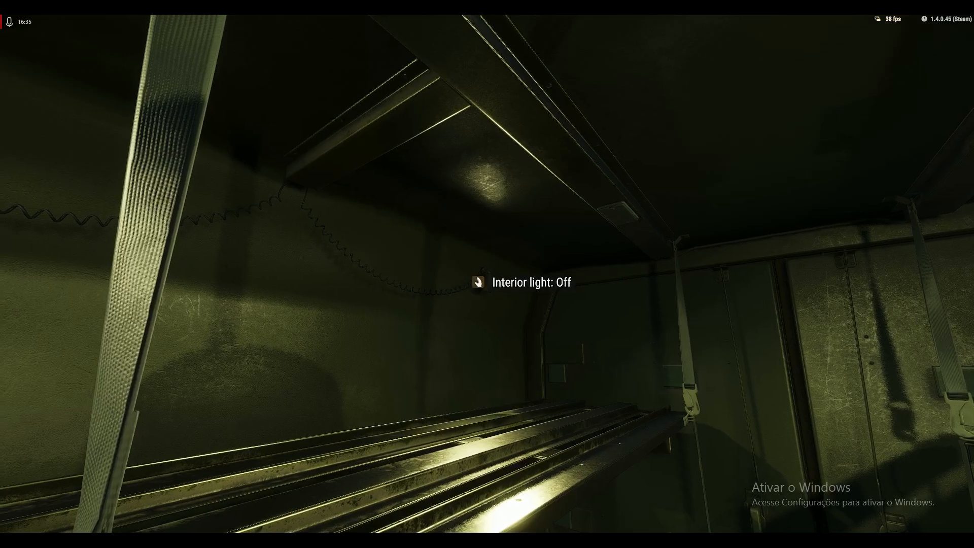
{"action": "key", "text": "Escape"}
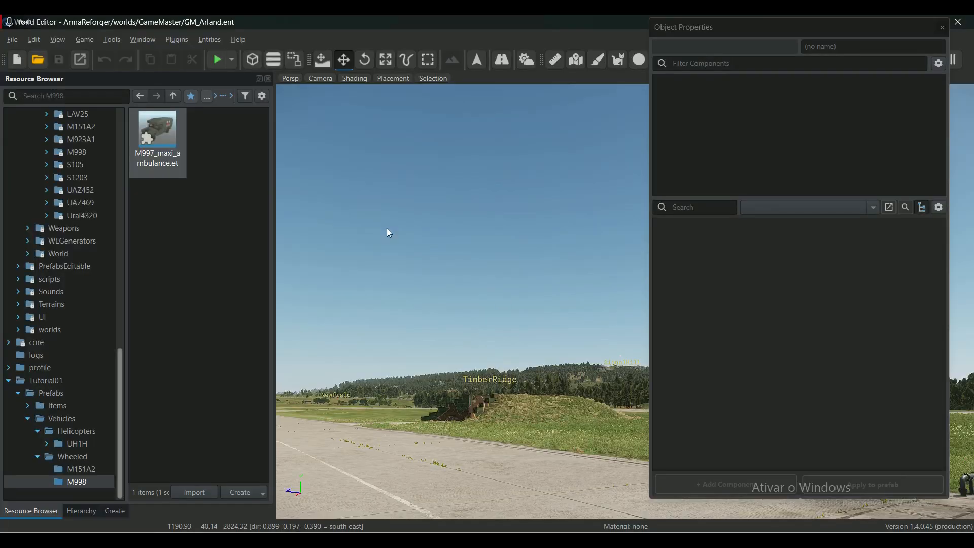
Open the M997_maxi_ambulance prefab for editing and examine the parent contexts and compartment sections of its BaseLightManagerComponent light actions
{"action": "right_click", "coordinate": [151, 137]}
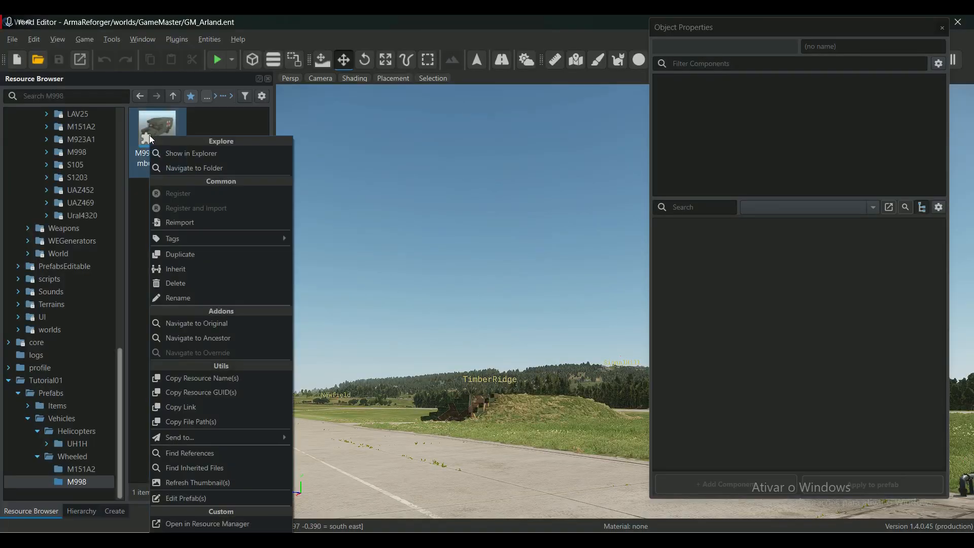
{"action": "left_click", "coordinate": [204, 498]}
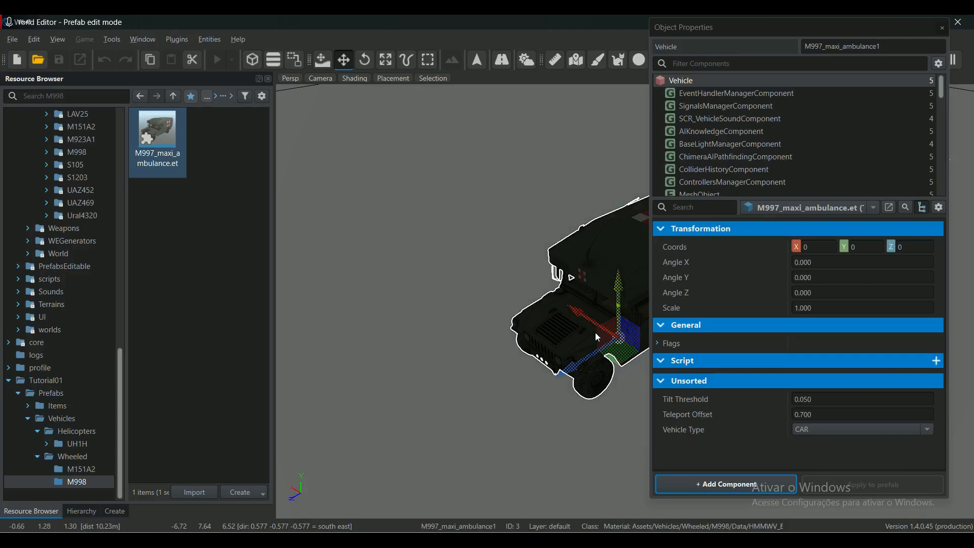
{"action": "left_click", "coordinate": [740, 145]}
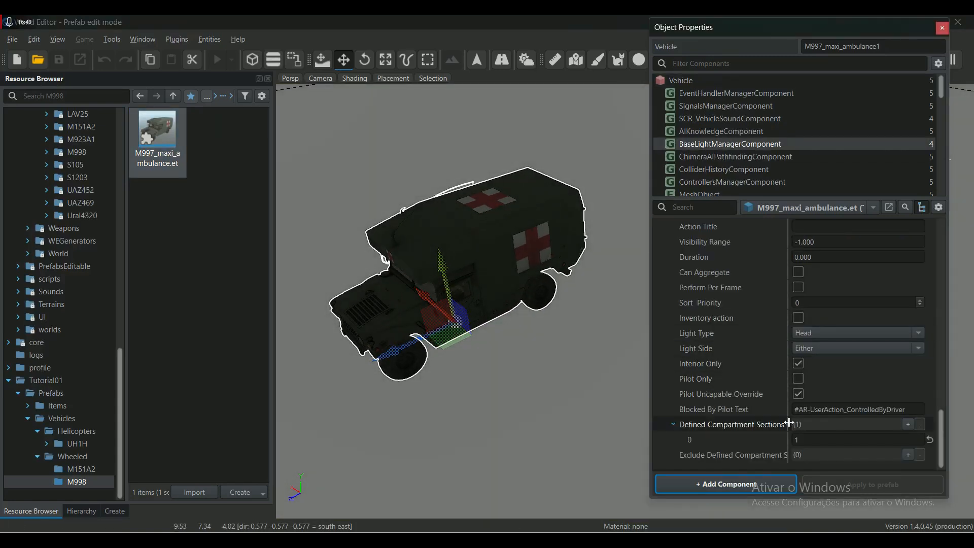
{"action": "scroll", "coordinate": [766, 409], "scroll_direction": "up", "scroll_amount": 3}
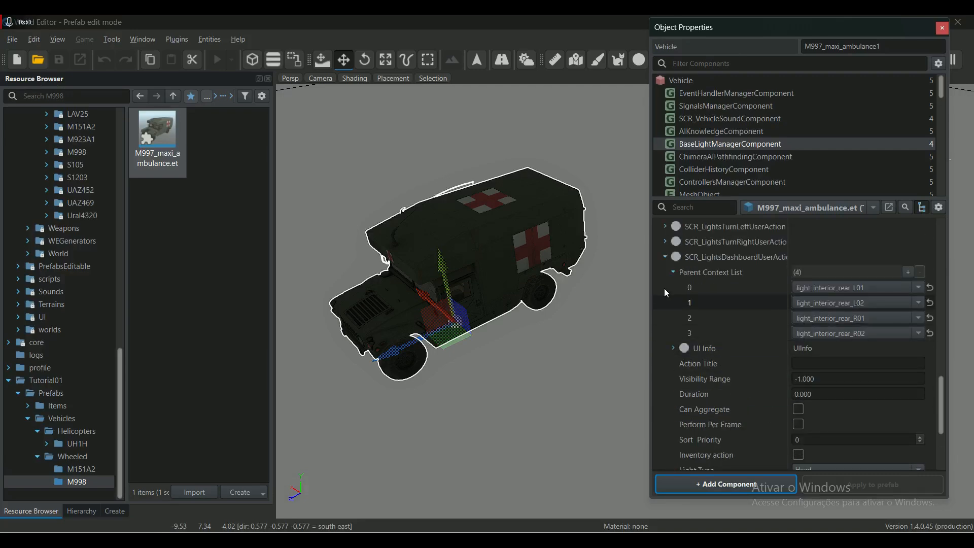
{"action": "scroll", "coordinate": [742, 276], "scroll_direction": "up", "scroll_amount": 2}
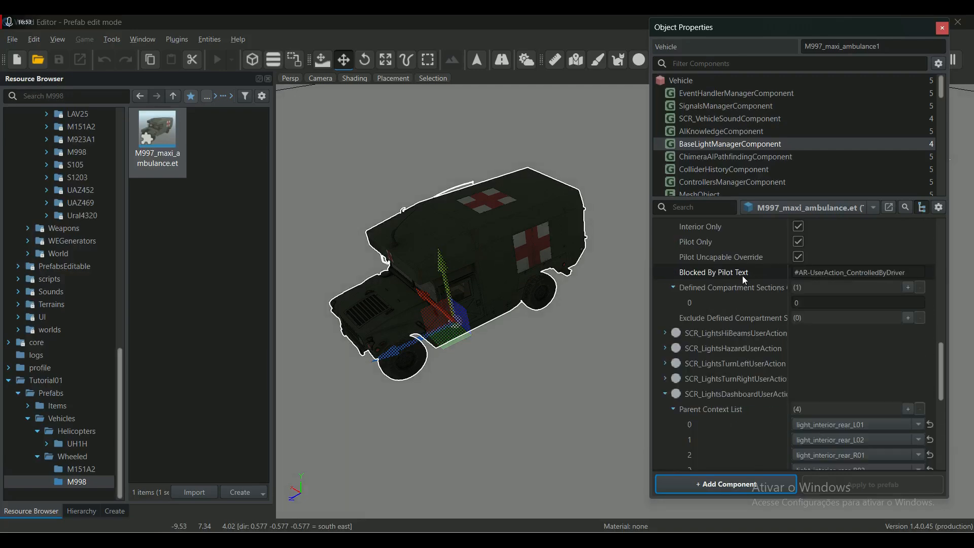
{"action": "scroll", "coordinate": [731, 302], "scroll_direction": "up", "scroll_amount": 3}
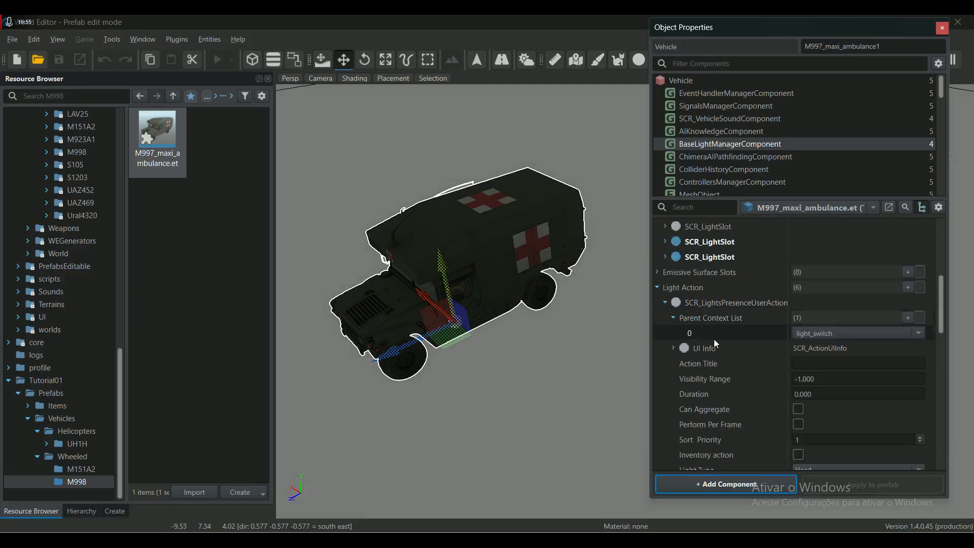
{"action": "left_click", "coordinate": [665, 301]}
{"action": "scroll", "coordinate": [734, 327], "scroll_direction": "down", "scroll_amount": 8}
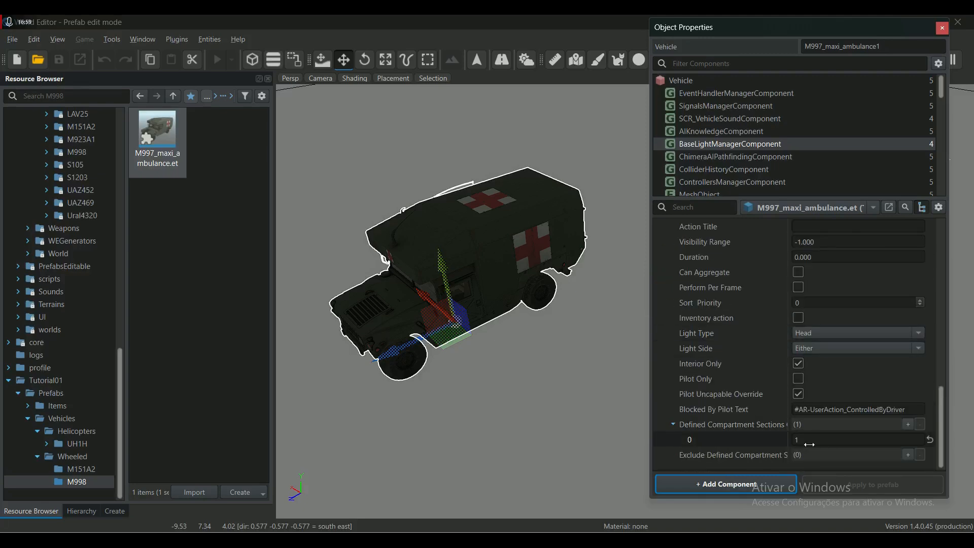
Set the defined compartment section of SCR_LightsDashboardUserAction to 0 and save the prefab
{"action": "left_click", "coordinate": [808, 441]}
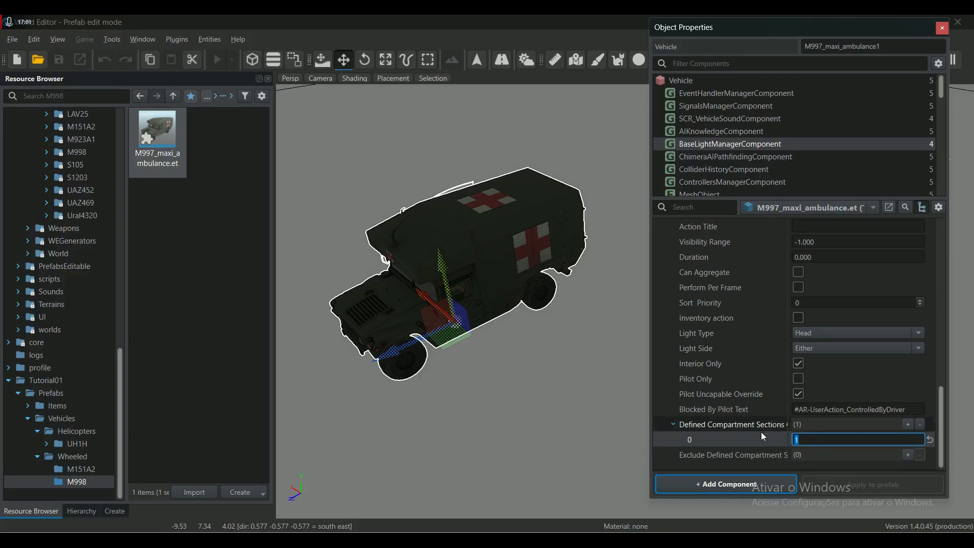
{"action": "type", "text": "0"}
{"action": "key", "text": "Return"}
{"action": "scroll", "coordinate": [782, 393], "scroll_direction": "up", "scroll_amount": 2}
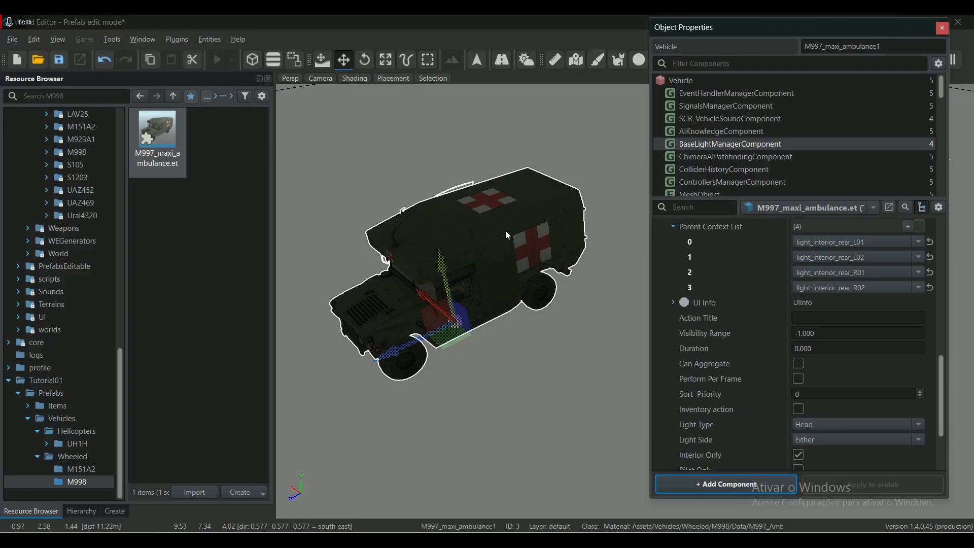
{"action": "left_click", "coordinate": [61, 60]}
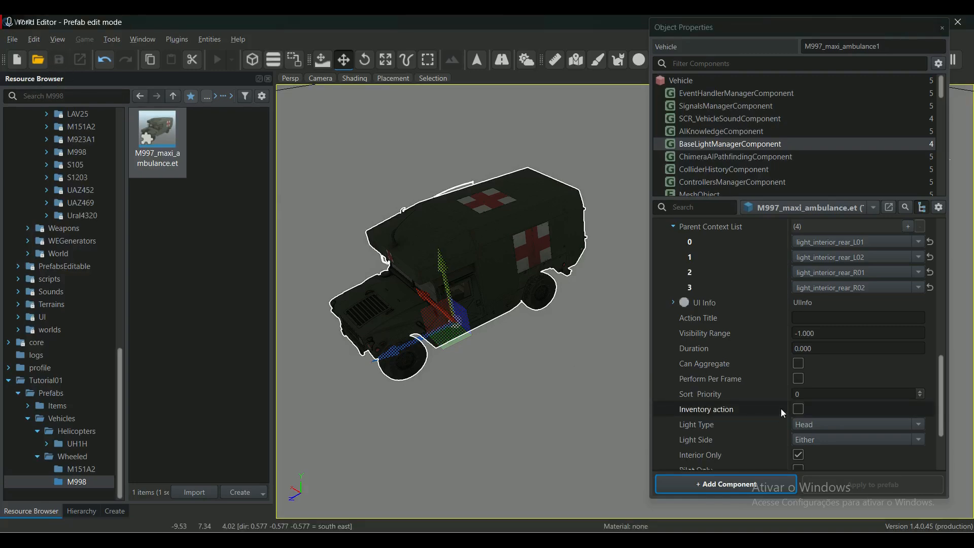
{"action": "scroll", "coordinate": [797, 395], "scroll_direction": "down", "scroll_amount": 1}
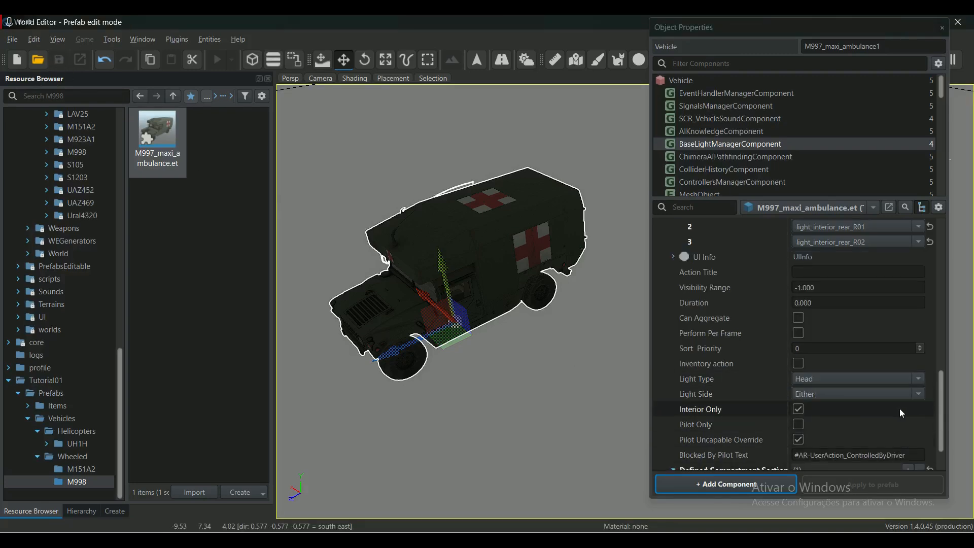
{"action": "scroll", "coordinate": [855, 418], "scroll_direction": "down", "scroll_amount": 1}
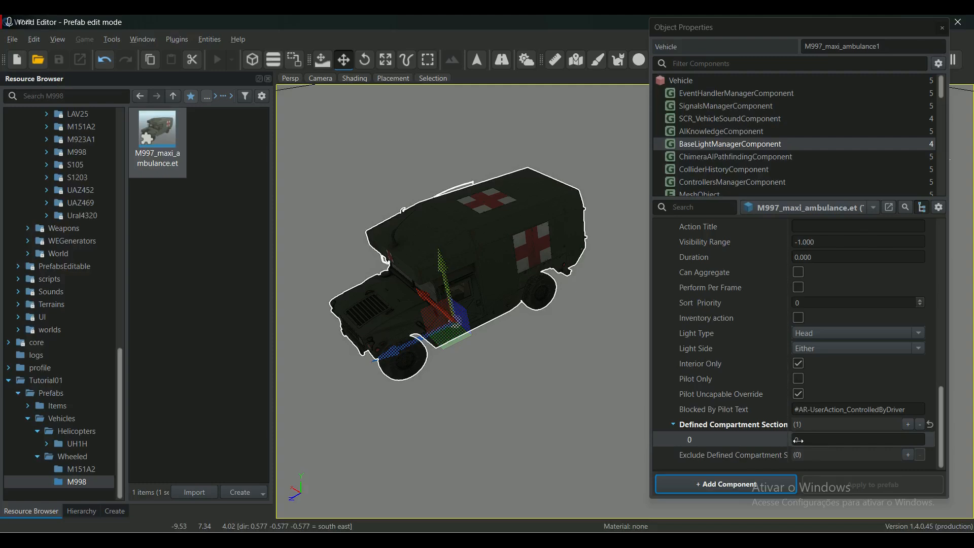
Load the GM_Arland world and start play mode
{"action": "left_click", "coordinate": [15, 39]}
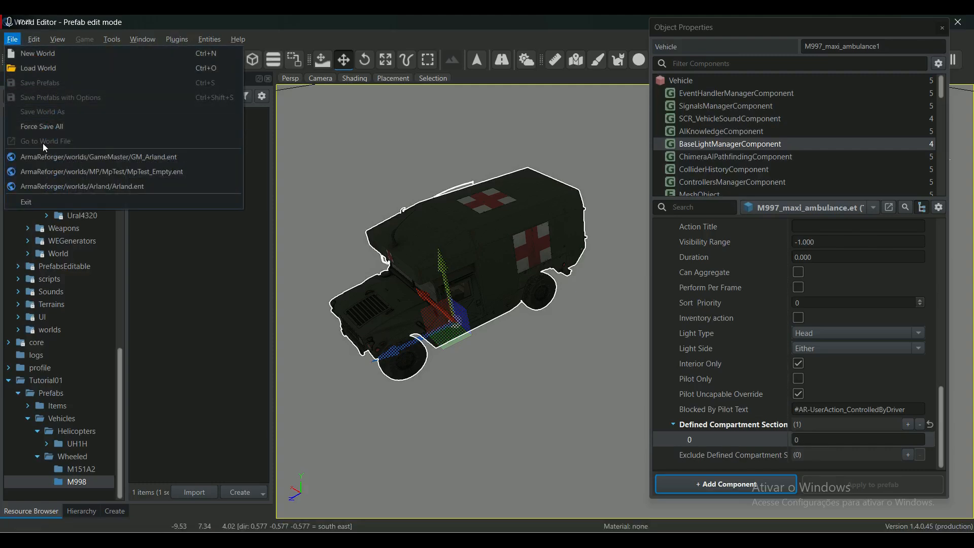
{"action": "left_click", "coordinate": [65, 156]}
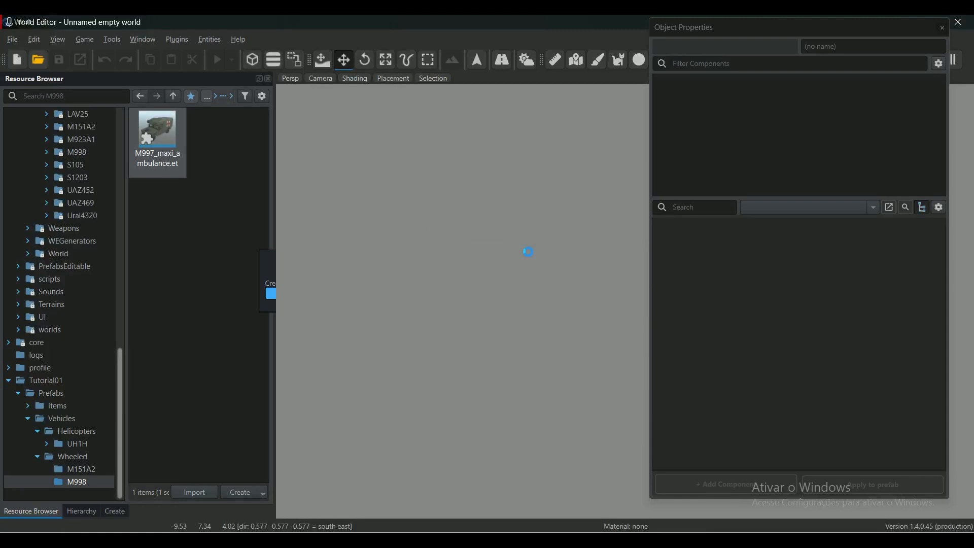
{"action": "key", "text": "F5"}
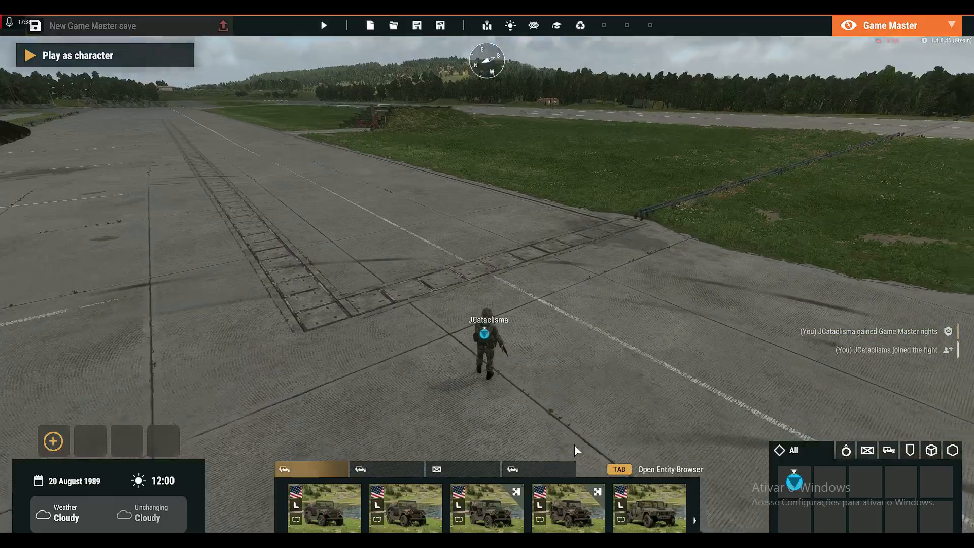
Place the M997 ambulance from the entity browser on the runway and move the player's character to it
{"action": "key", "text": "Tab"}
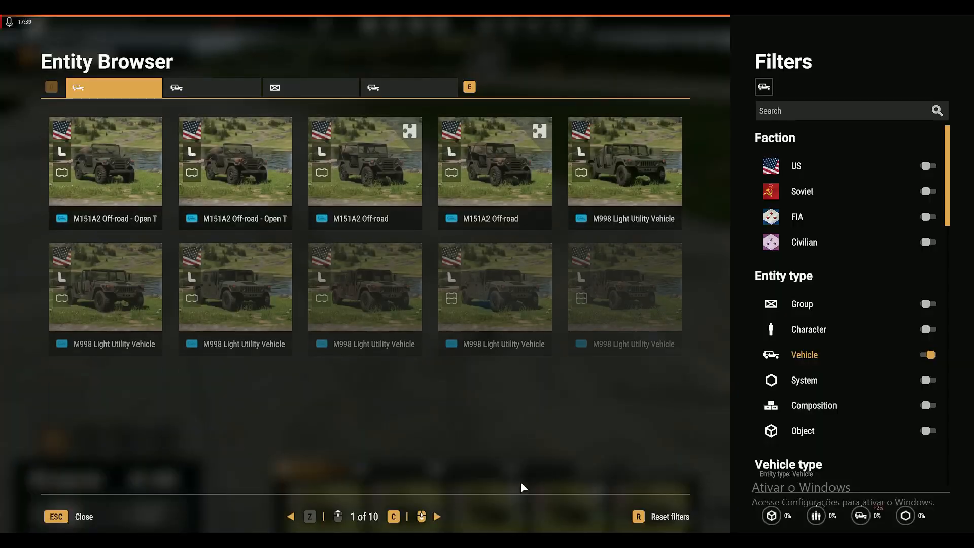
{"action": "key", "text": "Escape"}
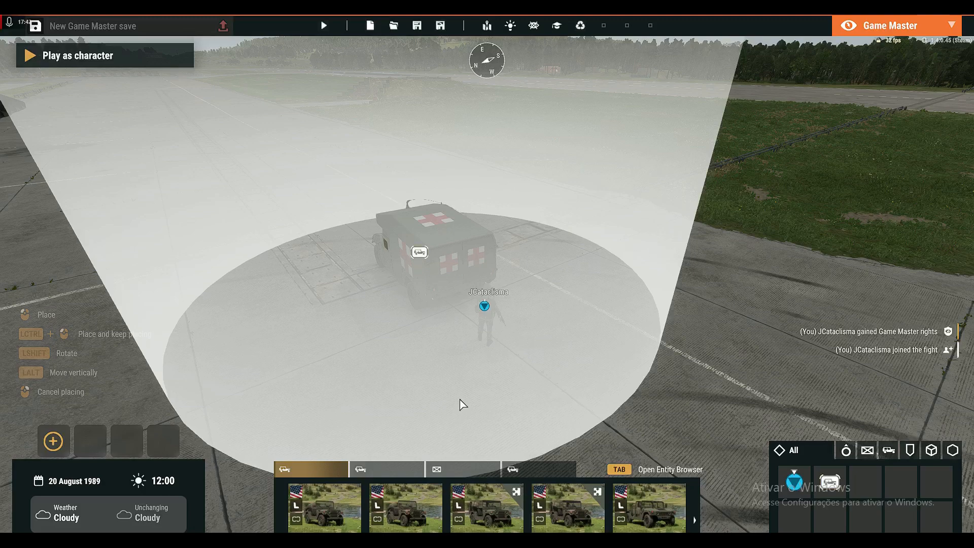
{"action": "left_click_drag", "start_coordinate": [484, 306], "coordinate": [507, 330]}
Play as the character, check the light switches from inside the ambulance's rear compartment, and return to Game Master view
{"action": "left_click", "coordinate": [102, 61]}
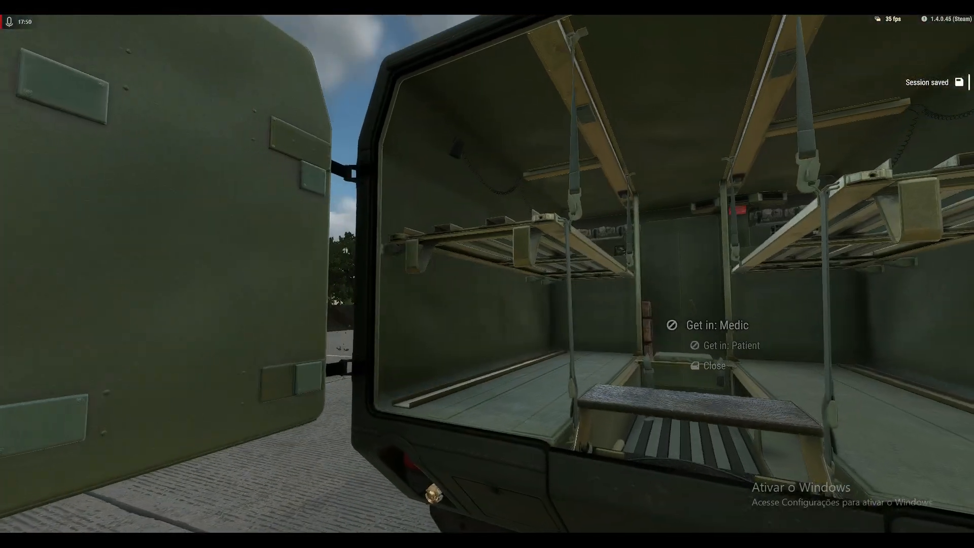
{"action": "key", "text": "f"}
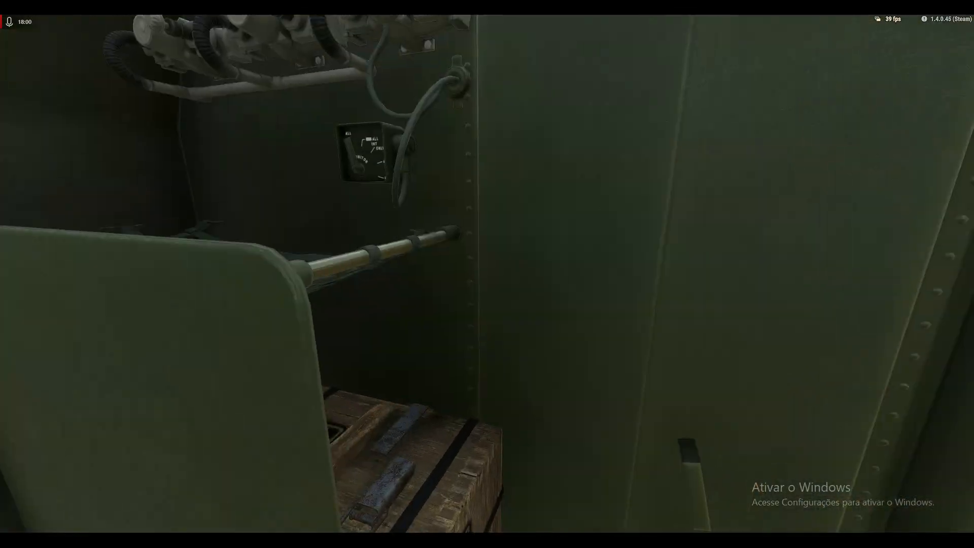
{"action": "key", "text": "y"}
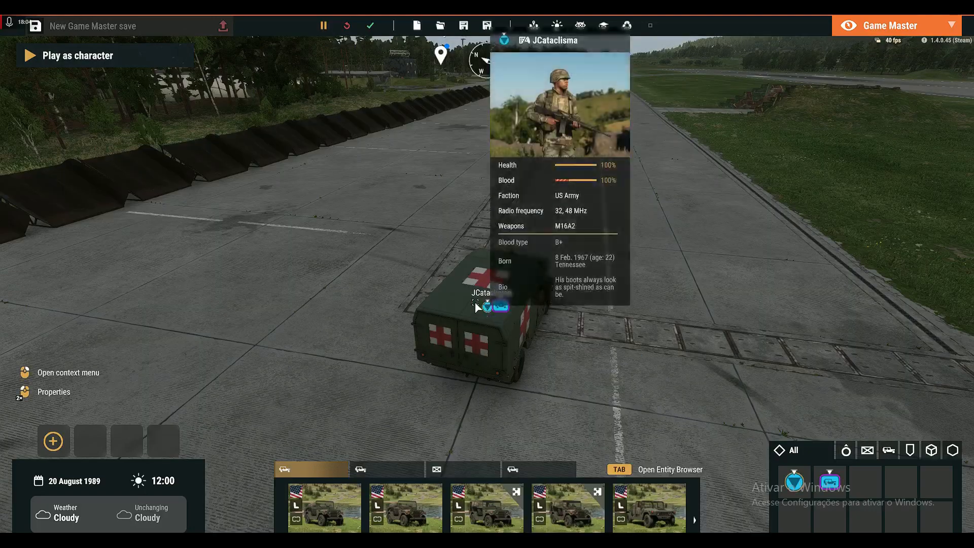
Move the character to the driver seat, check the light actions available there in character view, and end play mode
{"action": "left_click_drag", "start_coordinate": [487, 308], "coordinate": [518, 330]}
{"action": "left_click", "coordinate": [93, 57]}
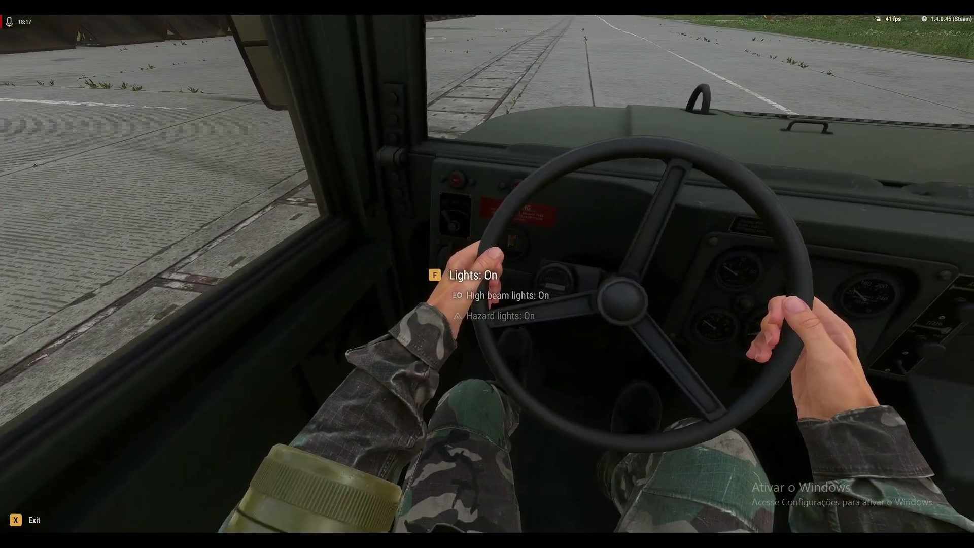
{"action": "key", "text": "Escape"}
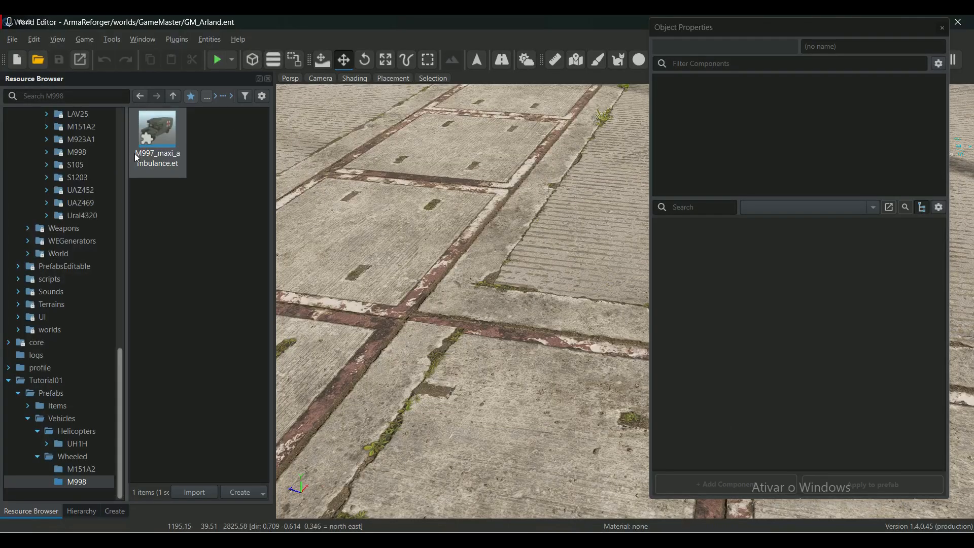
Reopen the M997_maxi_ambulance prefab for editing and set the dashboard light action's defined compartment section to 1
{"action": "right_click", "coordinate": [137, 159]}
{"action": "left_click", "coordinate": [190, 376]}
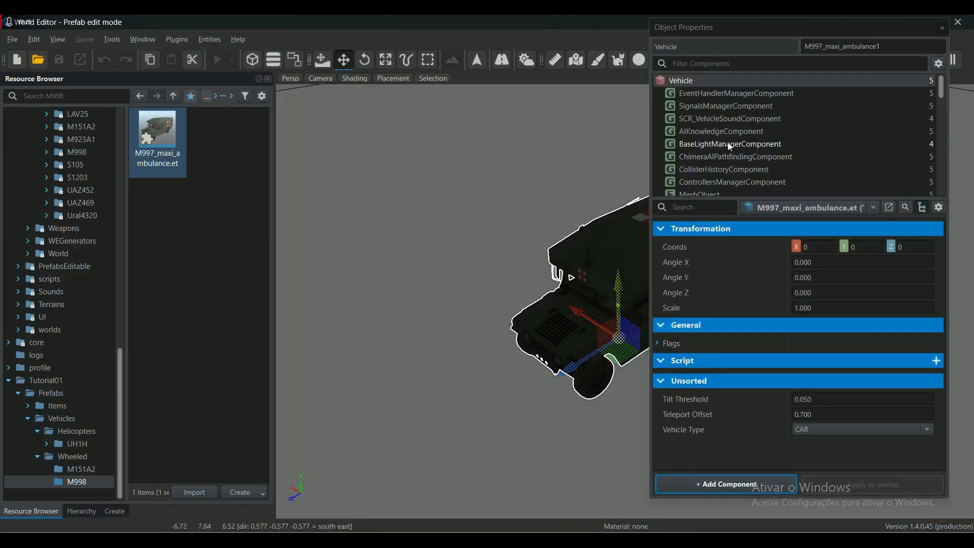
{"action": "left_click", "coordinate": [726, 144]}
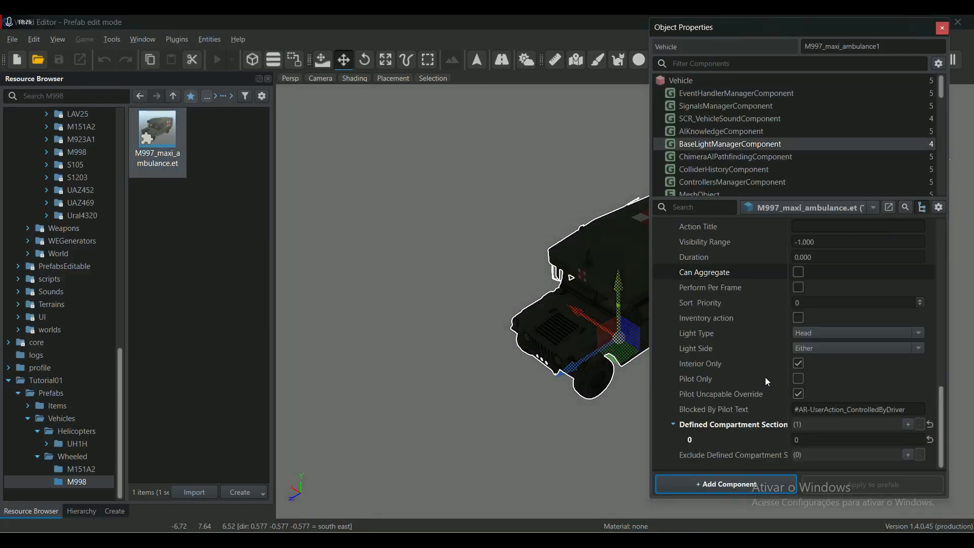
{"action": "left_click", "coordinate": [816, 439]}
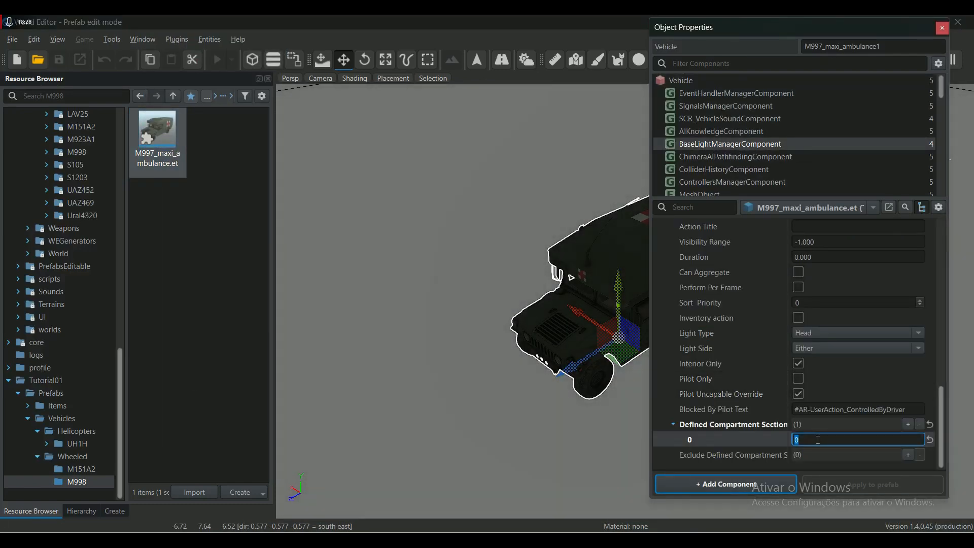
{"action": "key", "text": "Return"}
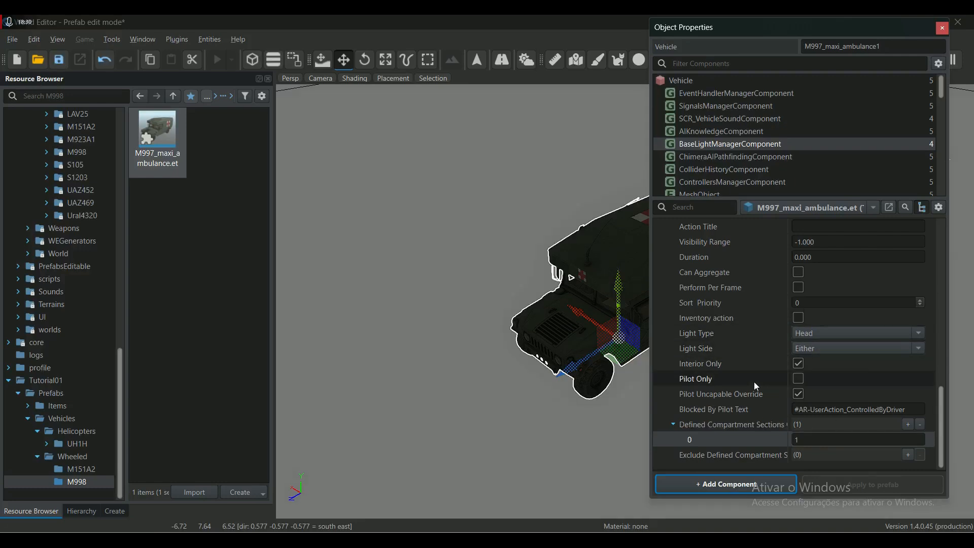
Examine the light type and state of the last overridden SCR_LightSlot in the Light Slots list, and collapse it again
{"action": "scroll", "coordinate": [754, 381], "scroll_direction": "up", "scroll_amount": 3}
{"action": "scroll", "coordinate": [754, 380], "scroll_direction": "up", "scroll_amount": 3}
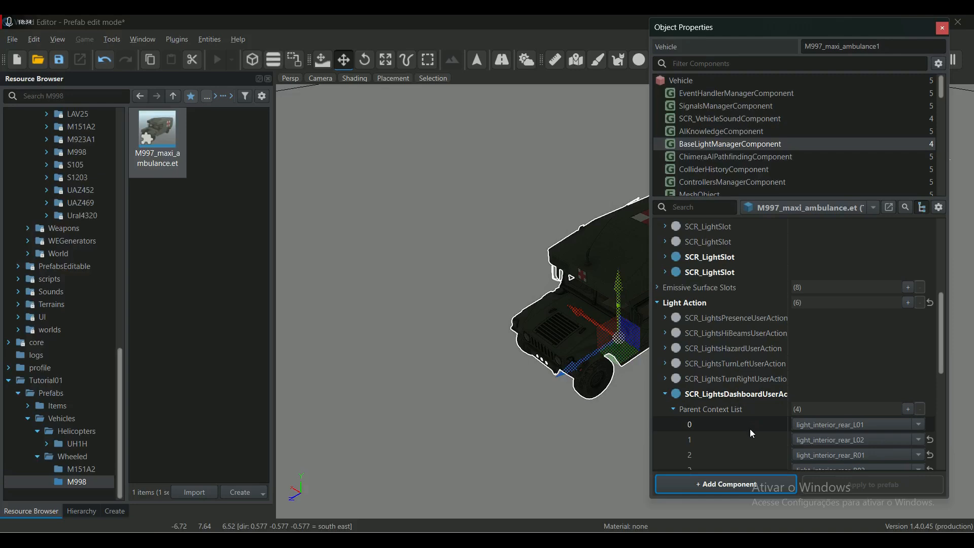
{"action": "scroll", "coordinate": [749, 428], "scroll_direction": "up", "scroll_amount": 3}
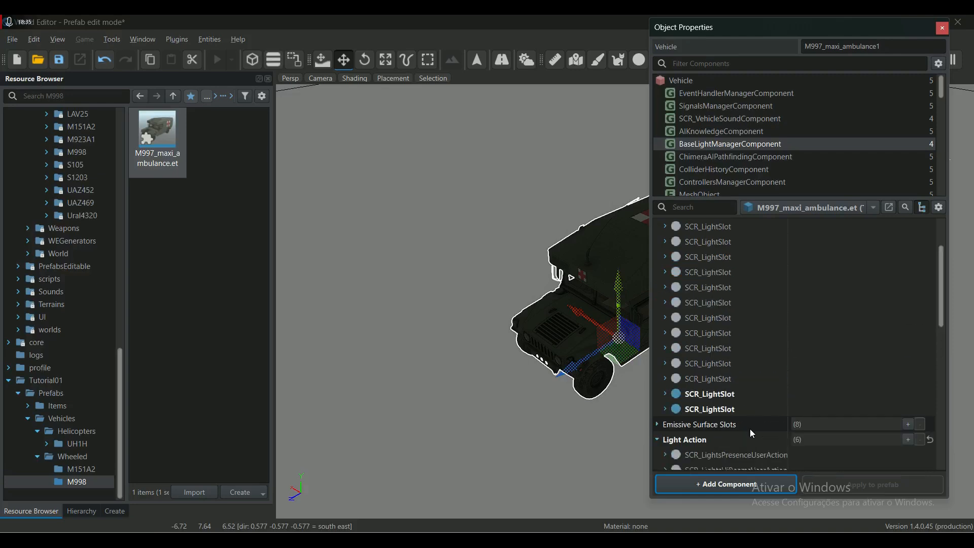
{"action": "left_click", "coordinate": [665, 408]}
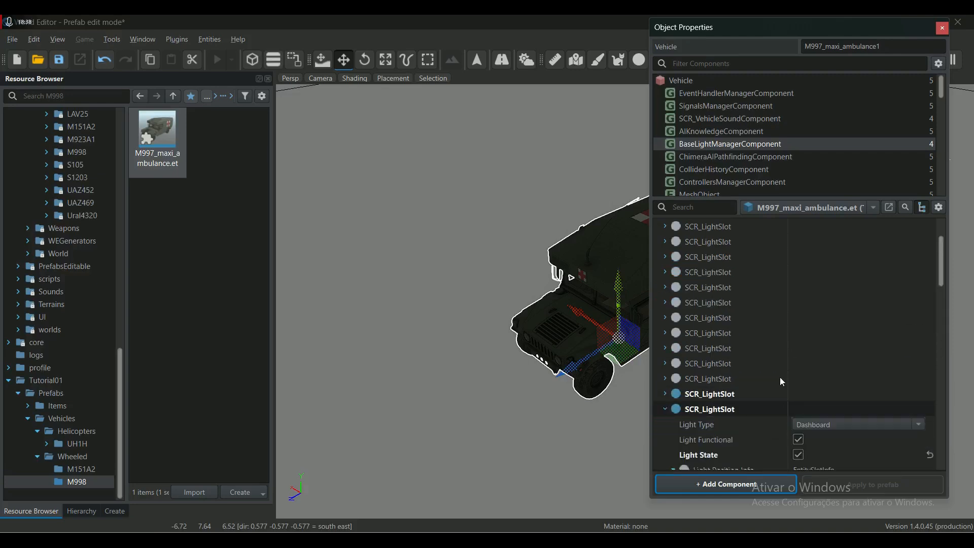
{"action": "left_click", "coordinate": [666, 409]}
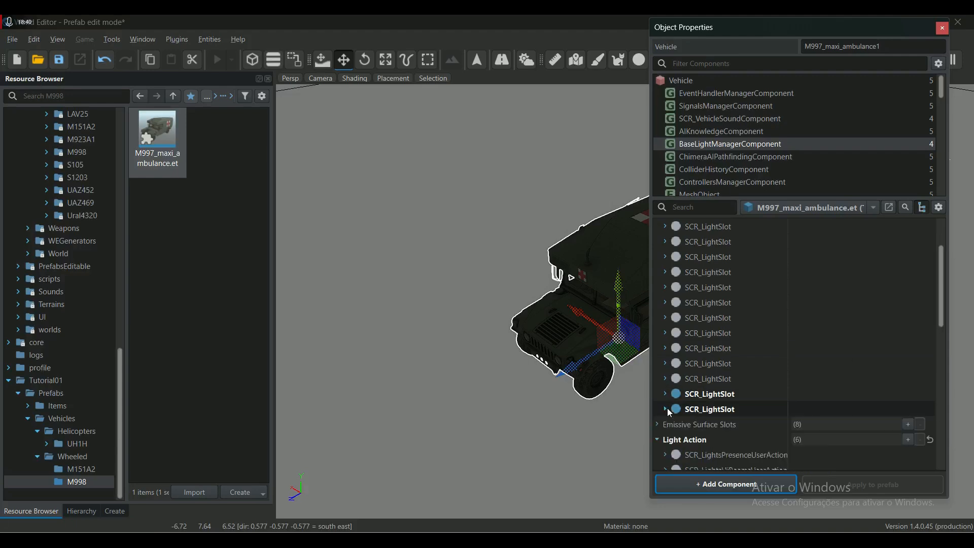
{"action": "scroll", "coordinate": [766, 323], "scroll_direction": "up", "scroll_amount": 2}
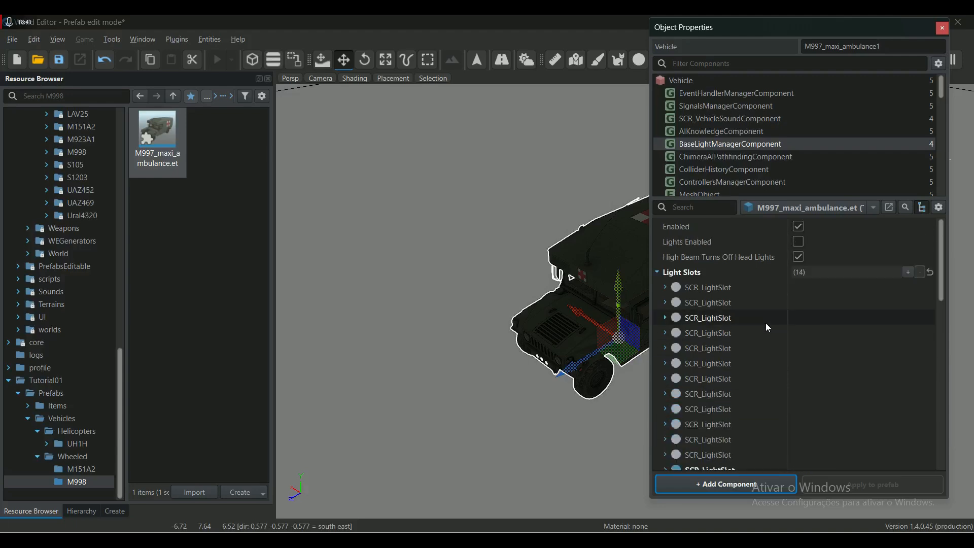
Set the light type of the first SCR_LightSlot to Dashboard and view its remaining position and prefab settings
{"action": "left_click", "coordinate": [664, 287]}
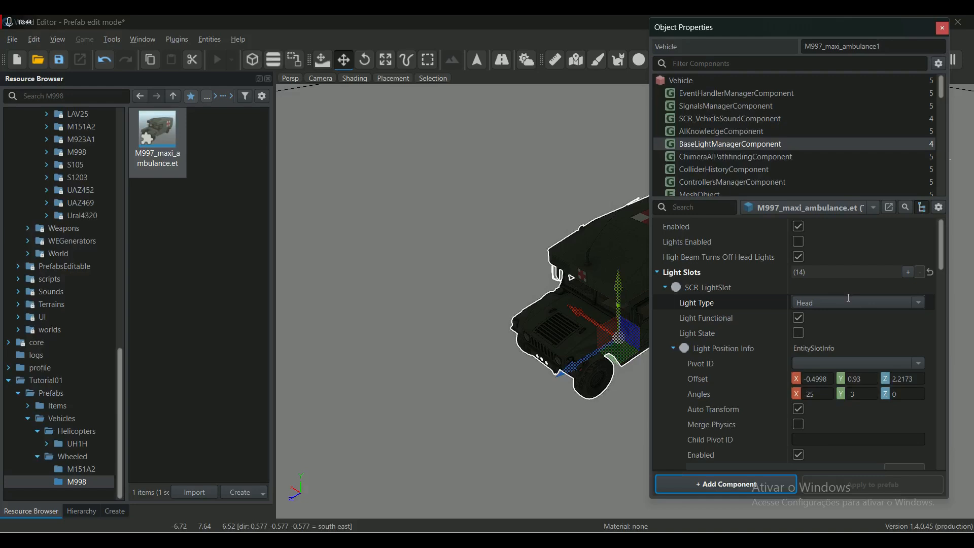
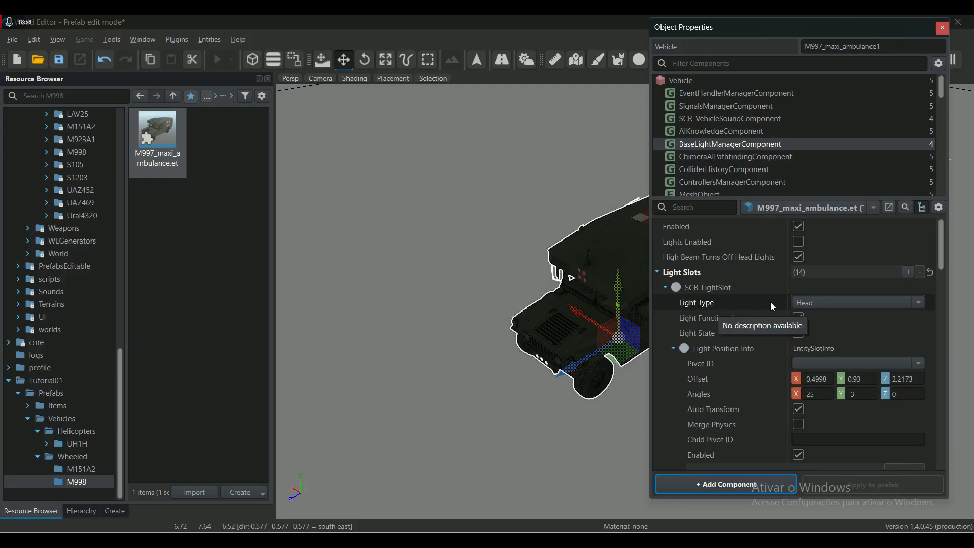
{"action": "left_click", "coordinate": [917, 300]}
{"action": "left_click", "coordinate": [839, 374]}
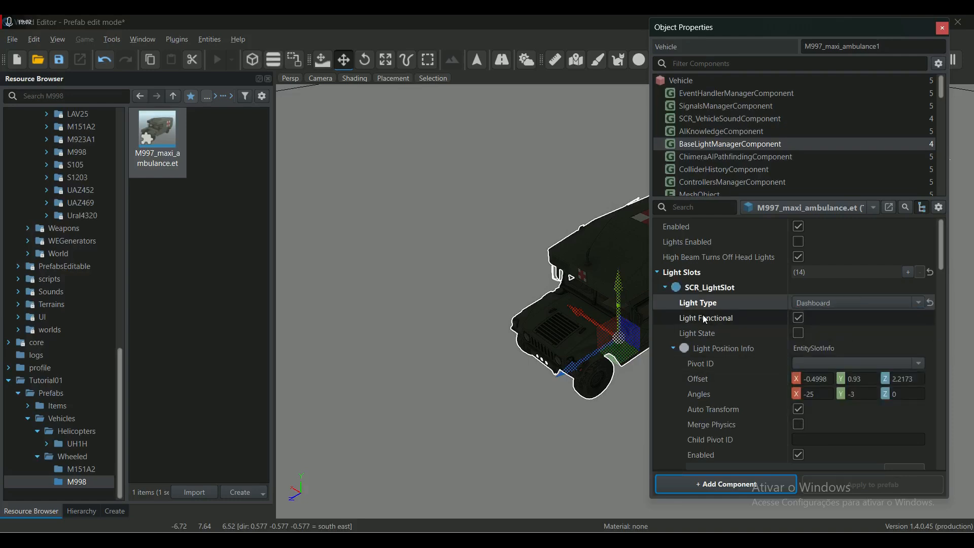
{"action": "scroll", "coordinate": [728, 328], "scroll_direction": "down", "scroll_amount": 4}
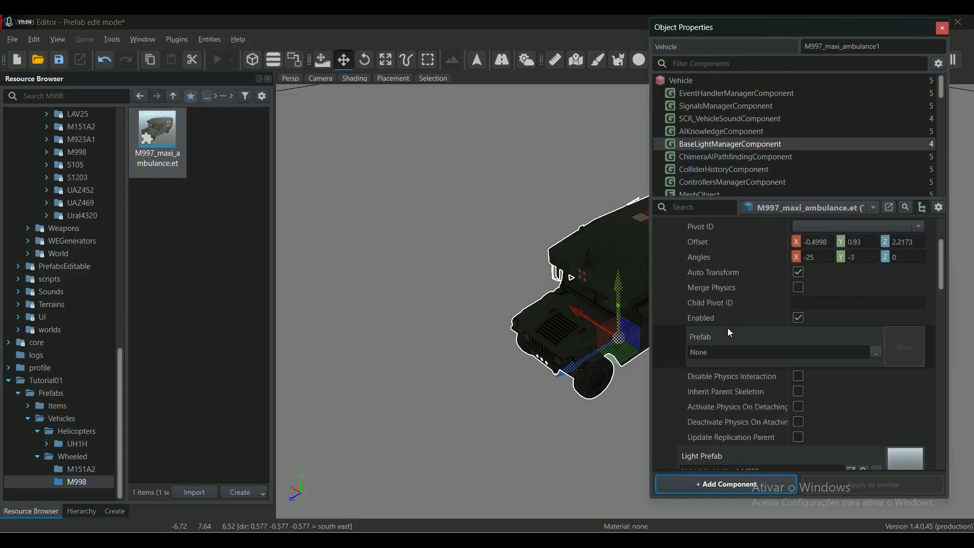
Collapse the first SCR_LightSlot and examine the light type and offset of the last inherited SCR_LightSlot above the two overridden ones
{"action": "scroll", "coordinate": [730, 329], "scroll_direction": "up", "scroll_amount": 2}
{"action": "scroll", "coordinate": [729, 328], "scroll_direction": "up", "scroll_amount": 2}
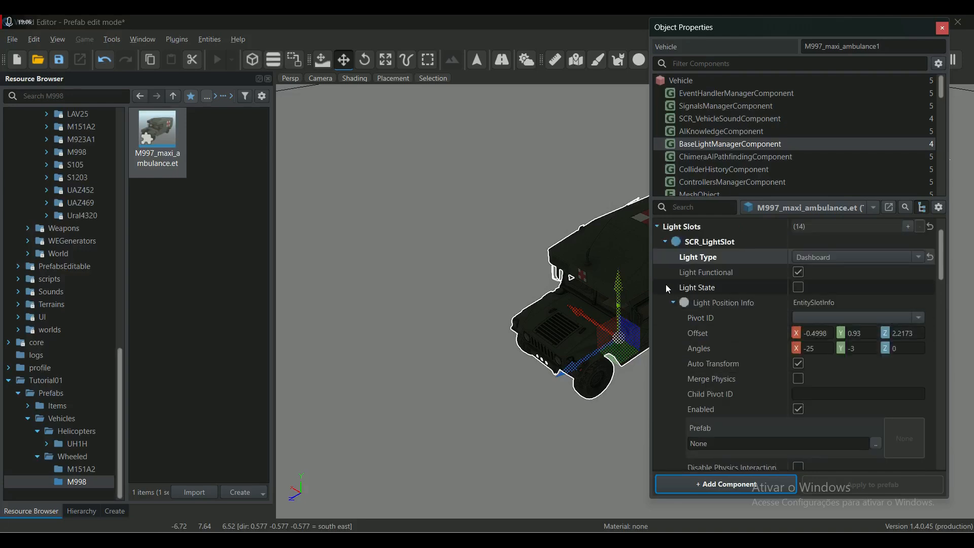
{"action": "left_click", "coordinate": [665, 241]}
{"action": "scroll", "coordinate": [680, 365], "scroll_direction": "down", "scroll_amount": 2}
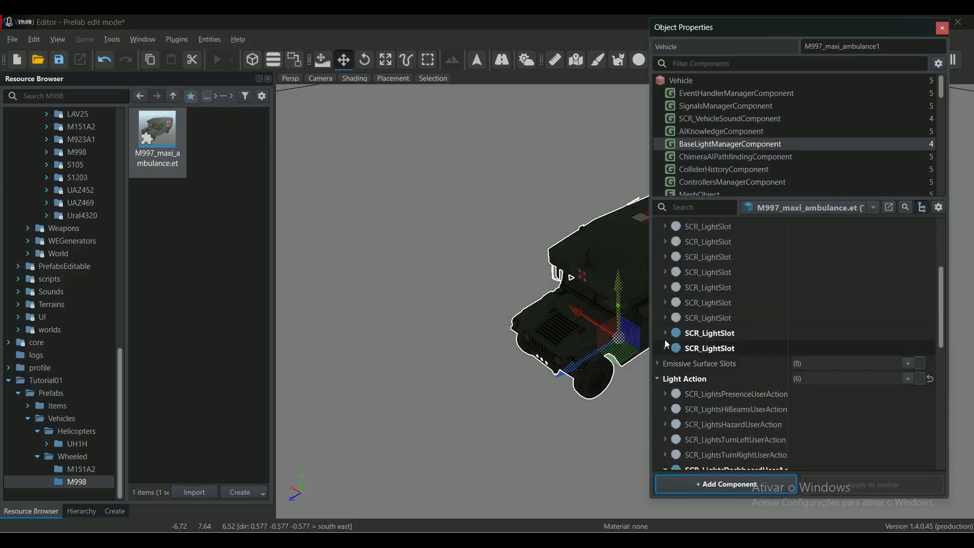
{"action": "left_click", "coordinate": [665, 318]}
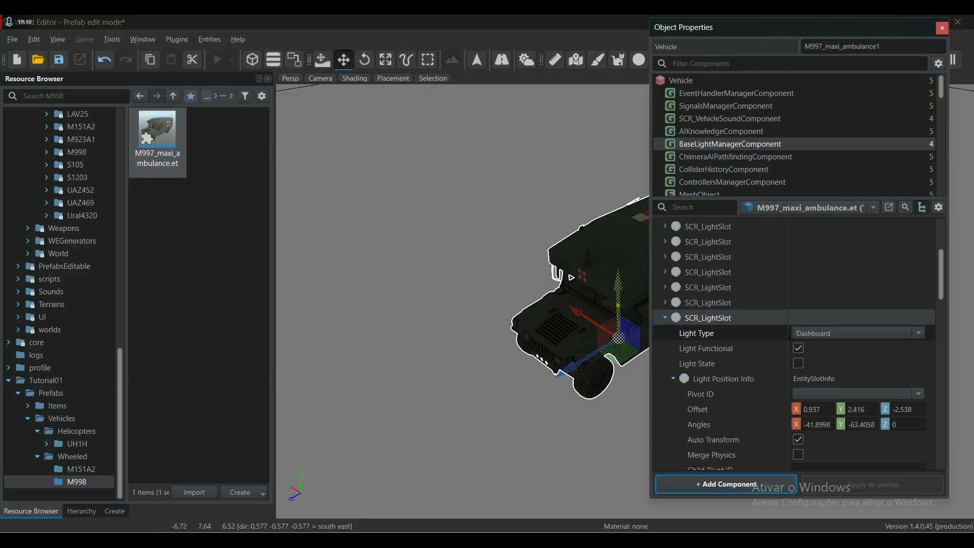
{"action": "left_click", "coordinate": [665, 318]}
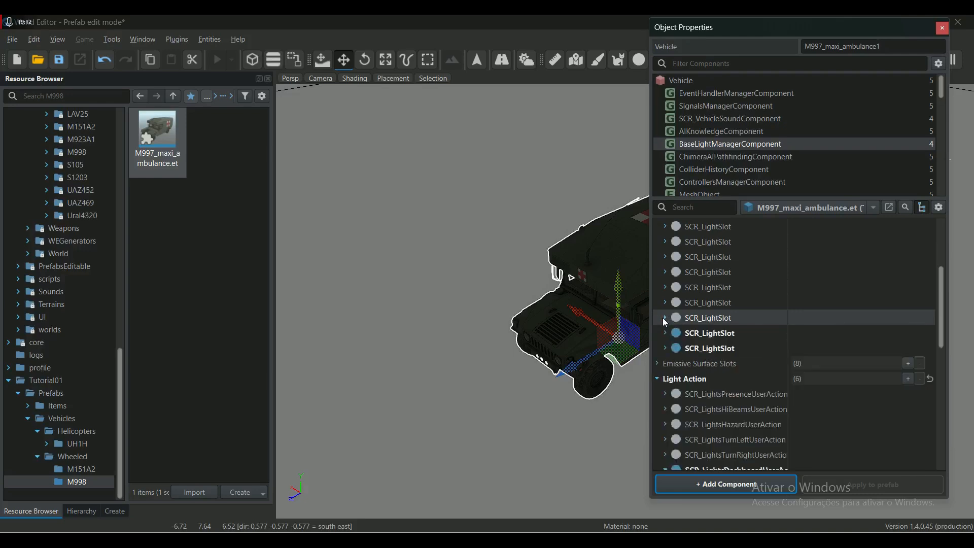
Save the ambulance prefab and start play mode in the GM_Arland world
{"action": "middle_click_drag", "start_coordinate": [629, 334], "coordinate": [416, 344]}
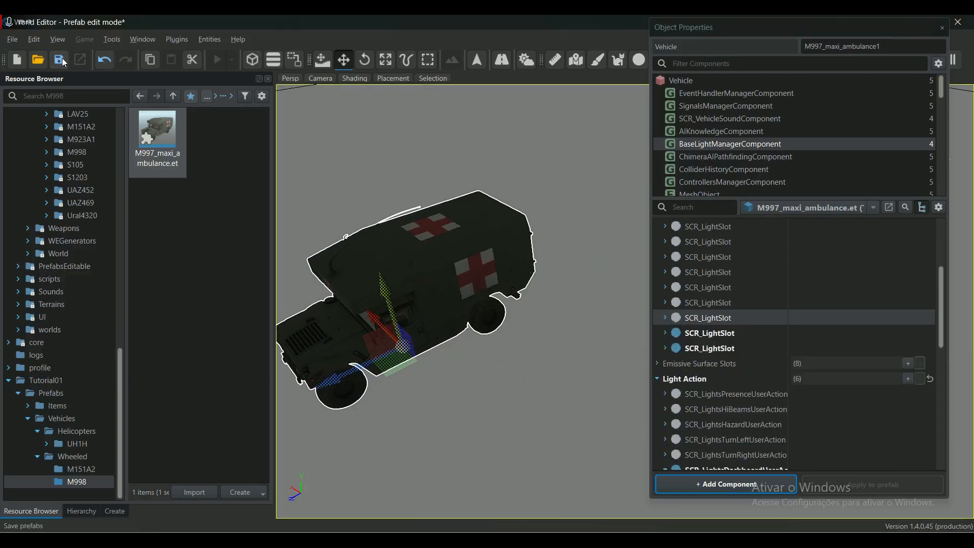
{"action": "left_click", "coordinate": [12, 41]}
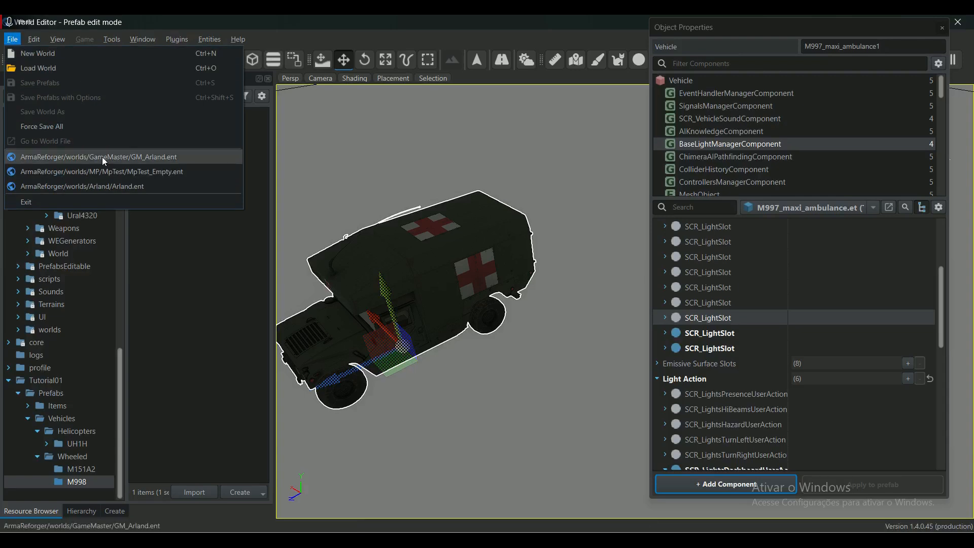
{"action": "left_click", "coordinate": [102, 157]}
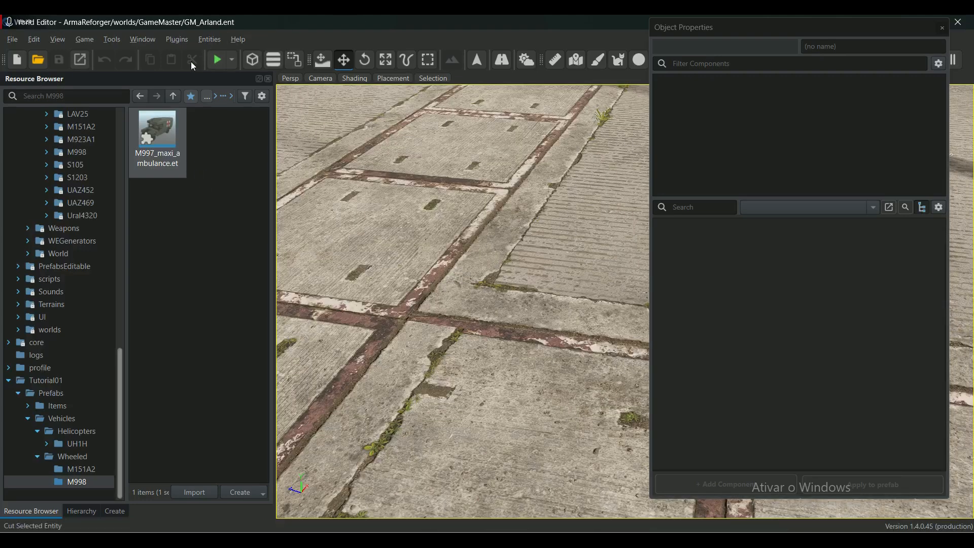
{"action": "left_click", "coordinate": [217, 59]}
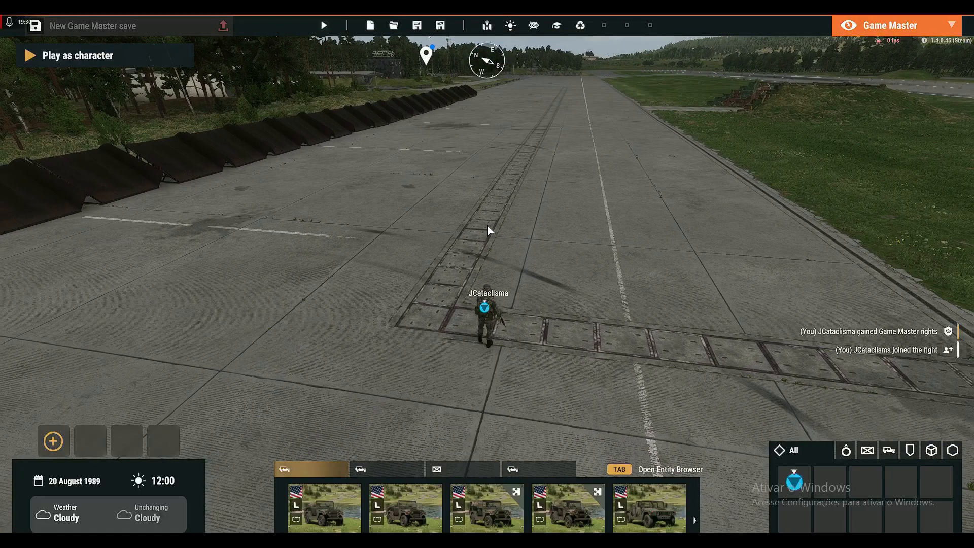
Place an M997 Ambulance from the Entity Browser in front of the character, rotated so its rear doors face the character
{"action": "key", "text": "Tab"}
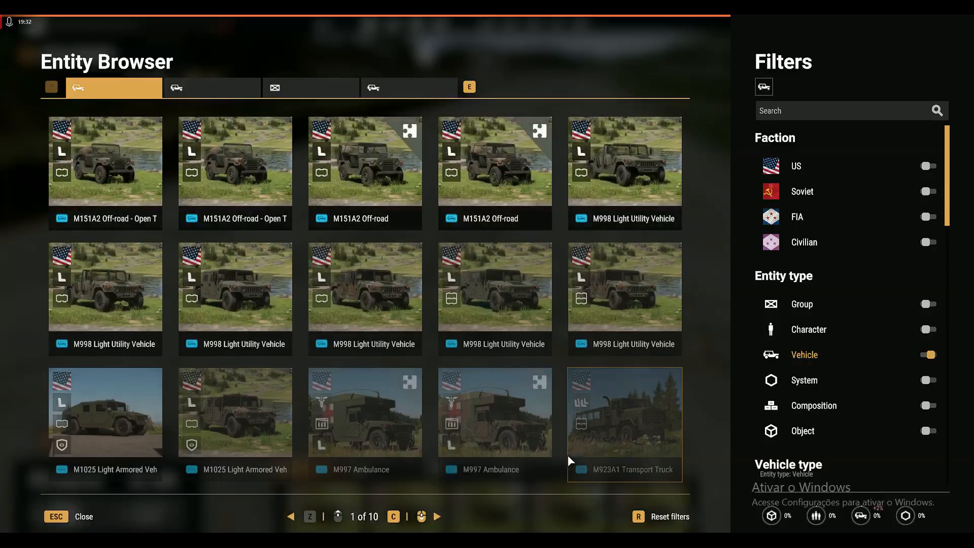
{"action": "key", "text": "Tab"}
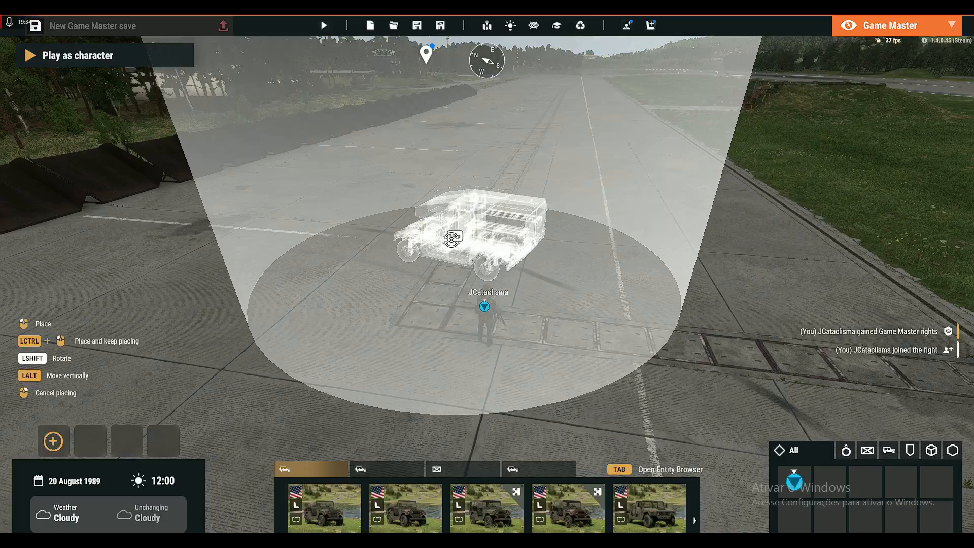
{"action": "key", "text": "shift"}
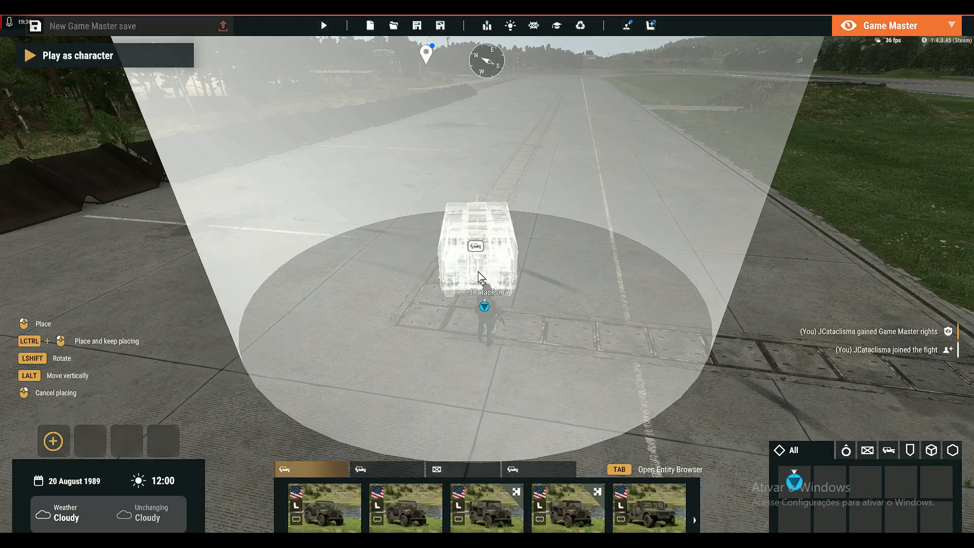
{"action": "left_click", "coordinate": [466, 264]}
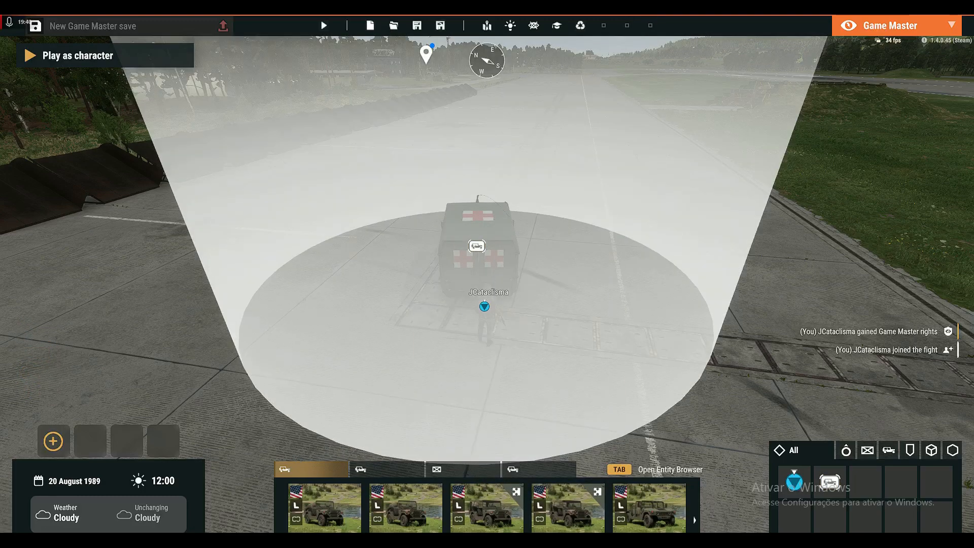
Set the scenario's time of day to 03:15 and save the scenario properties
{"action": "key", "text": "v"}
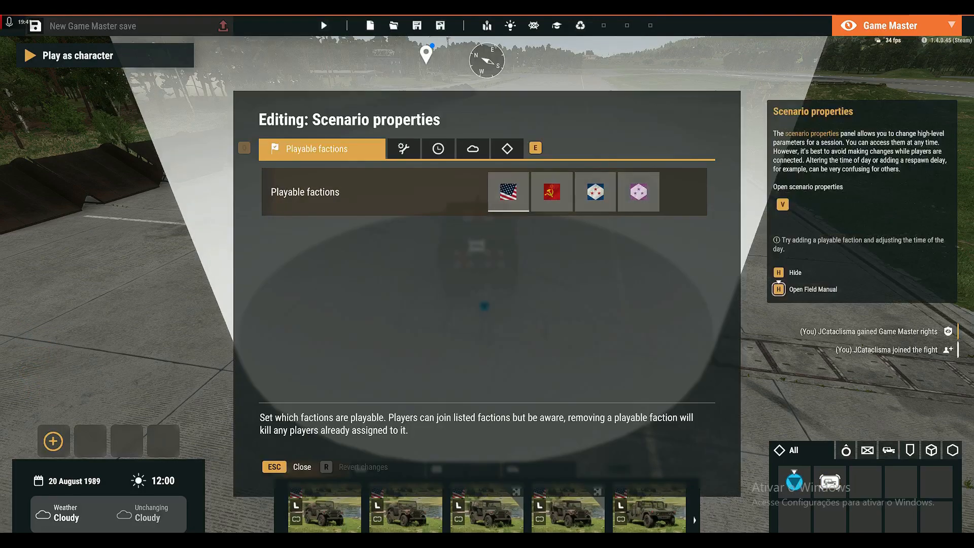
{"action": "left_click", "coordinate": [430, 151]}
{"action": "left_click", "coordinate": [528, 228]}
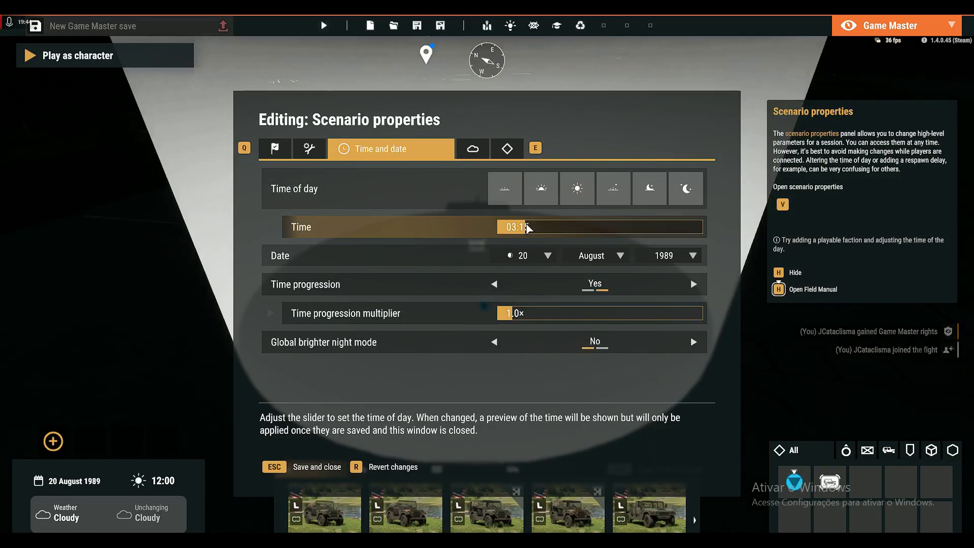
{"action": "left_click", "coordinate": [274, 468]}
Play as the character, open the ambulance's rear doors, and get into the rear compartment
{"action": "left_click", "coordinate": [134, 52]}
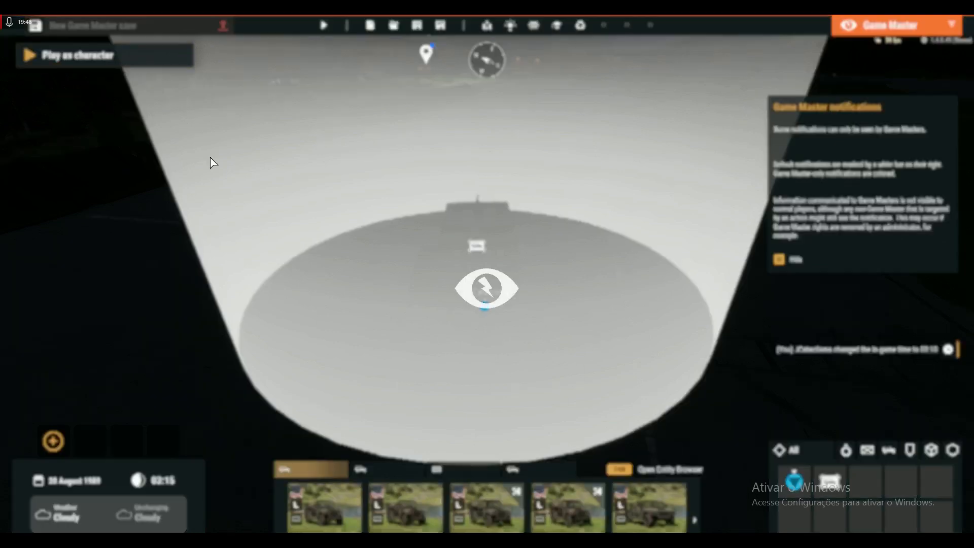
{"action": "scroll", "coordinate": [487, 274], "scroll_direction": "down", "scroll_amount": 1}
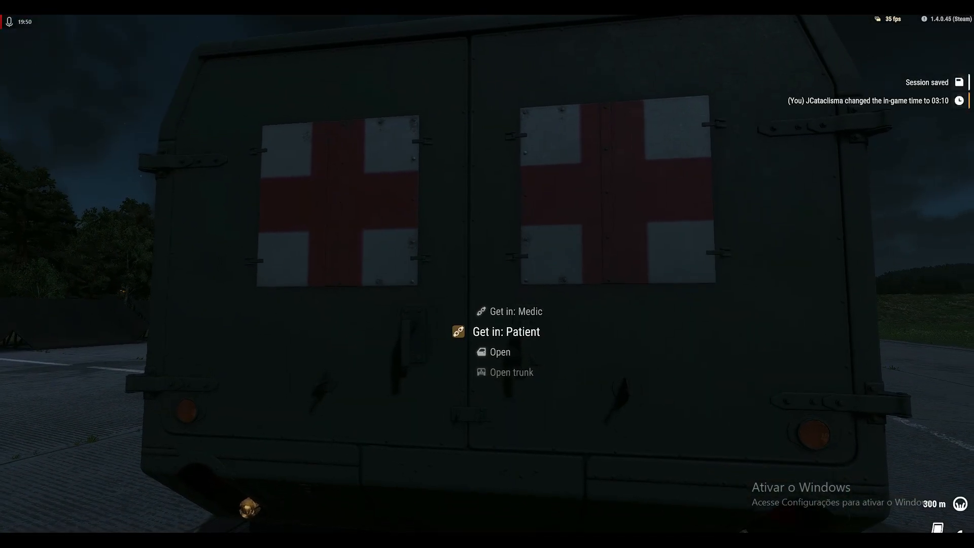
{"action": "scroll", "coordinate": [487, 274], "scroll_direction": "down", "scroll_amount": 1}
{"action": "key", "text": "f"}
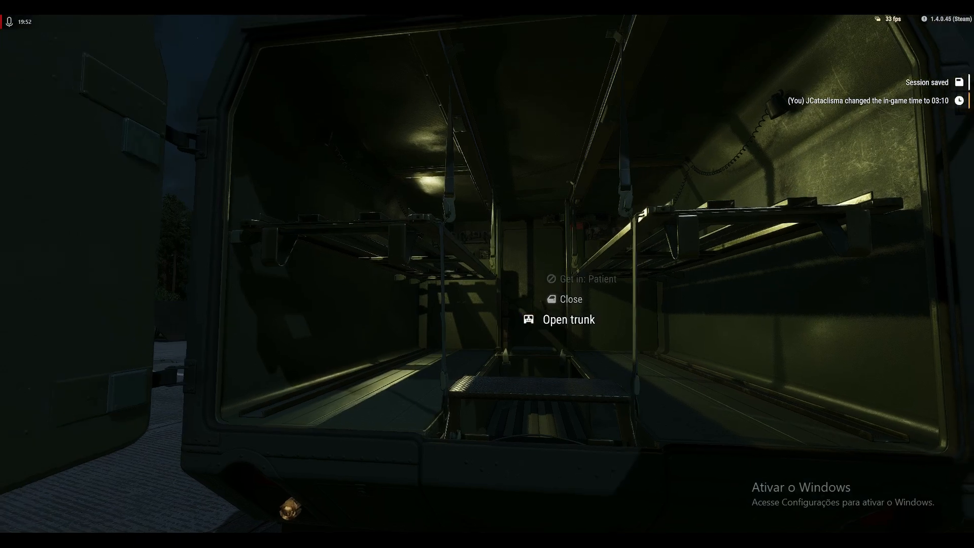
{"action": "key", "text": "w"}
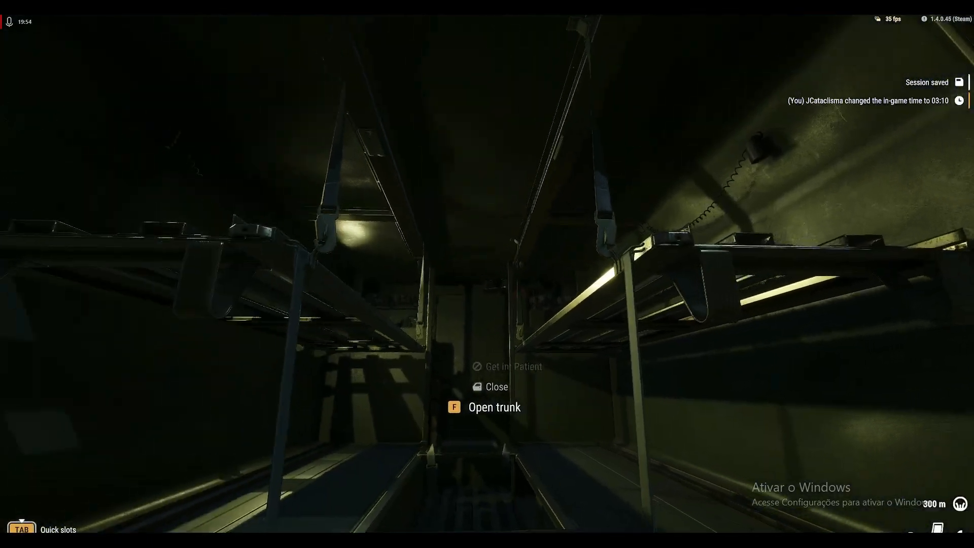
{"action": "scroll", "coordinate": [487, 274], "scroll_direction": "up", "scroll_amount": 3}
{"action": "key", "text": "f"}
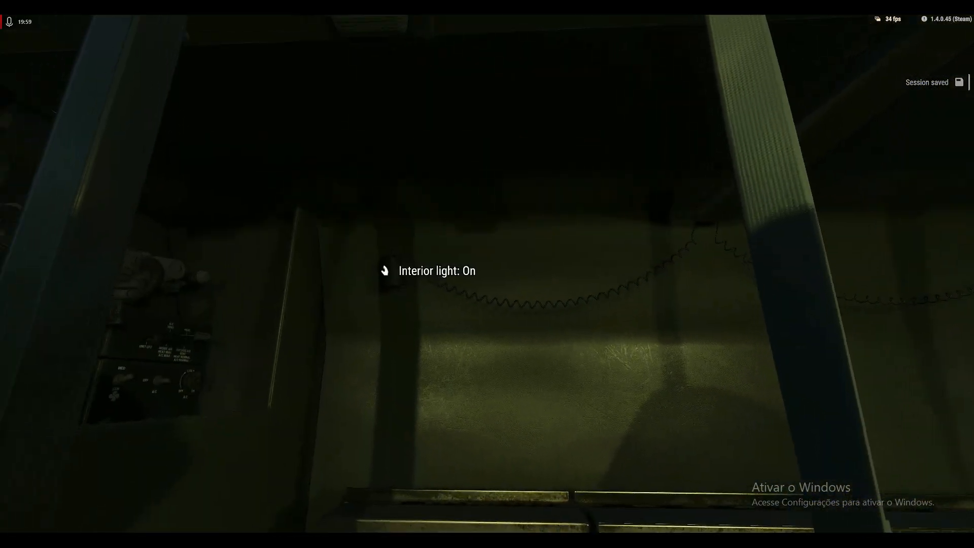
Turn on the interior light from the rear seat, check the ambulance from outside, and turn the light off again
{"action": "left_click", "coordinate": [384, 270]}
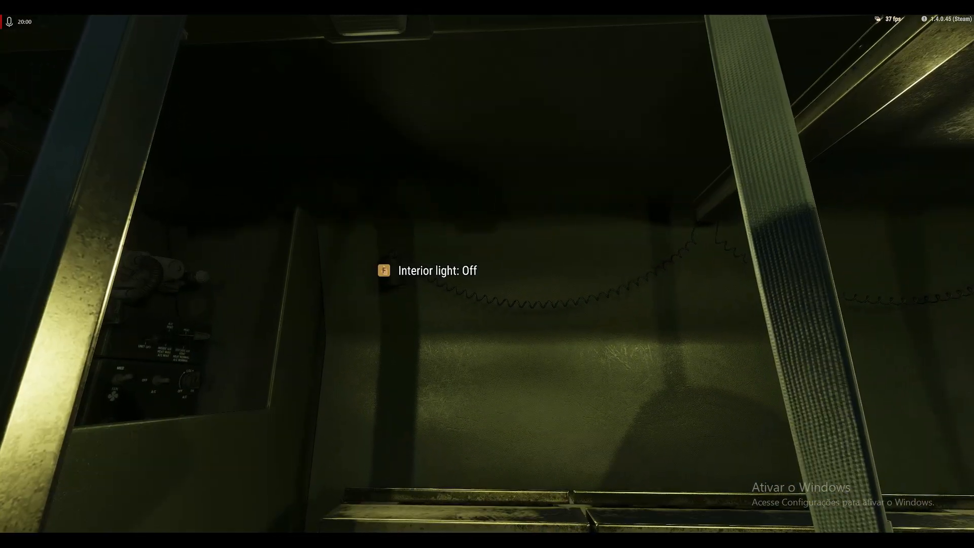
{"action": "key", "text": "v"}
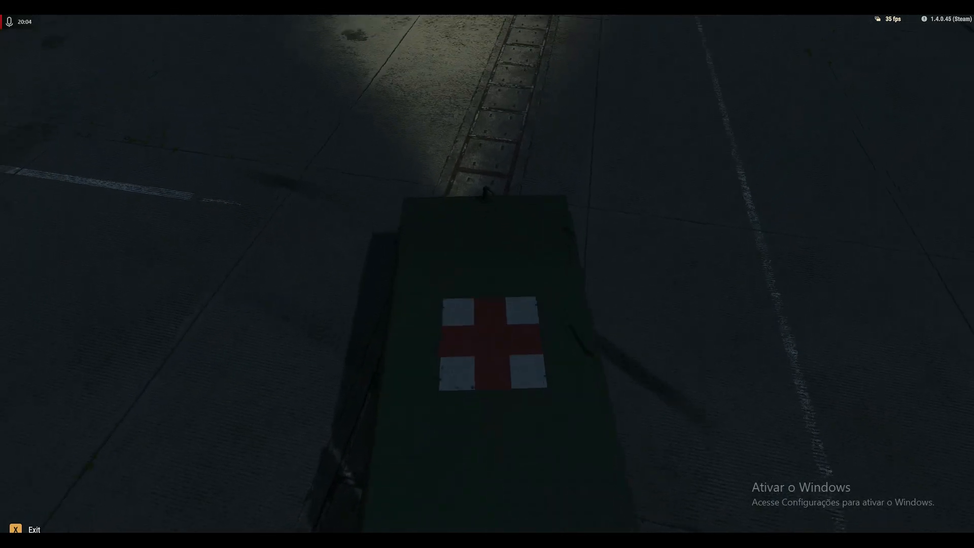
{"action": "key", "text": "v"}
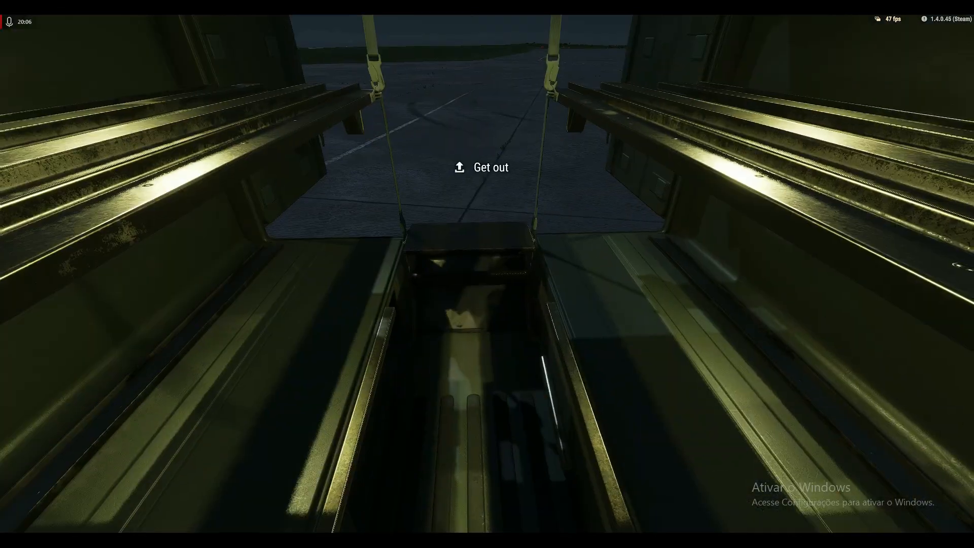
{"action": "key", "text": "f"}
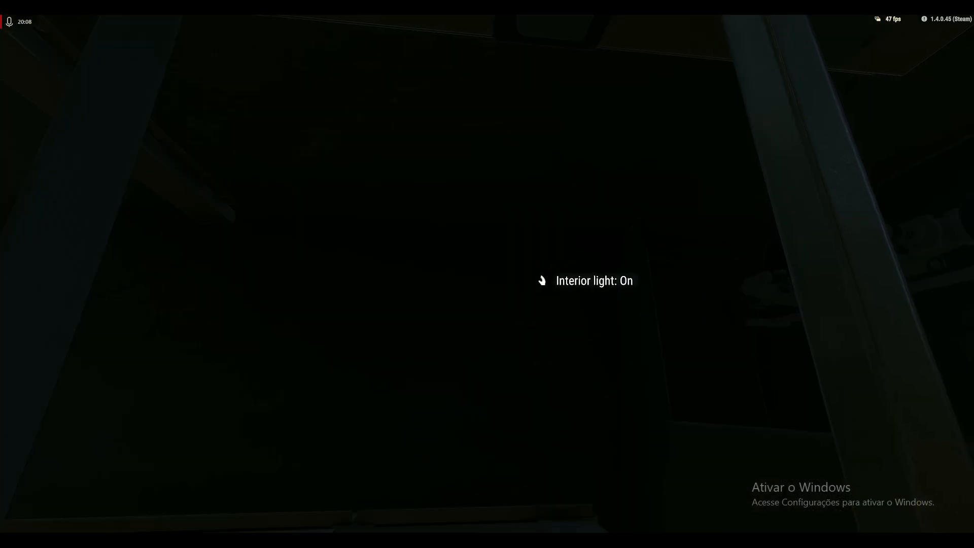
Check the ambulance from outside with the interior light off, and compare it with the interior light turned back on
{"action": "key", "text": "v"}
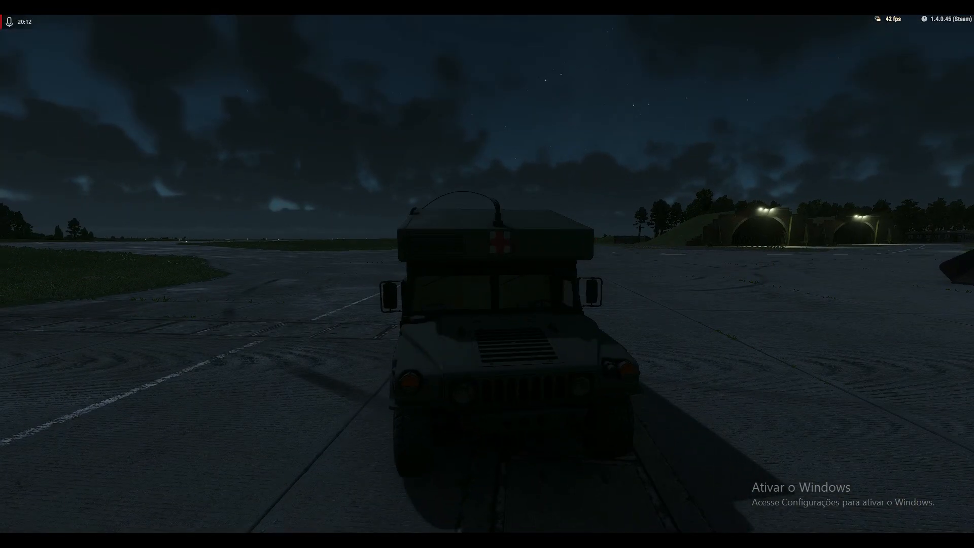
{"action": "key", "text": "v"}
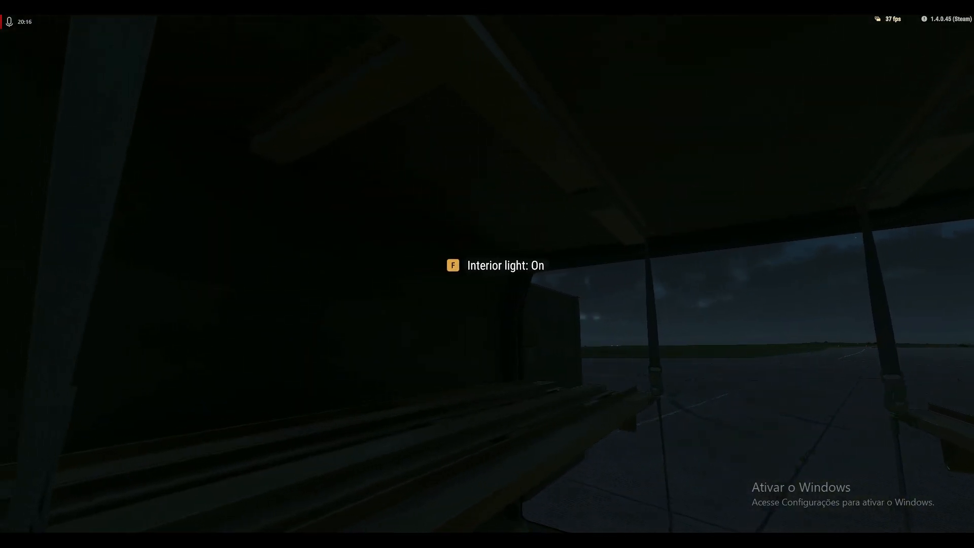
{"action": "key", "text": "f"}
{"action": "key", "text": "v"}
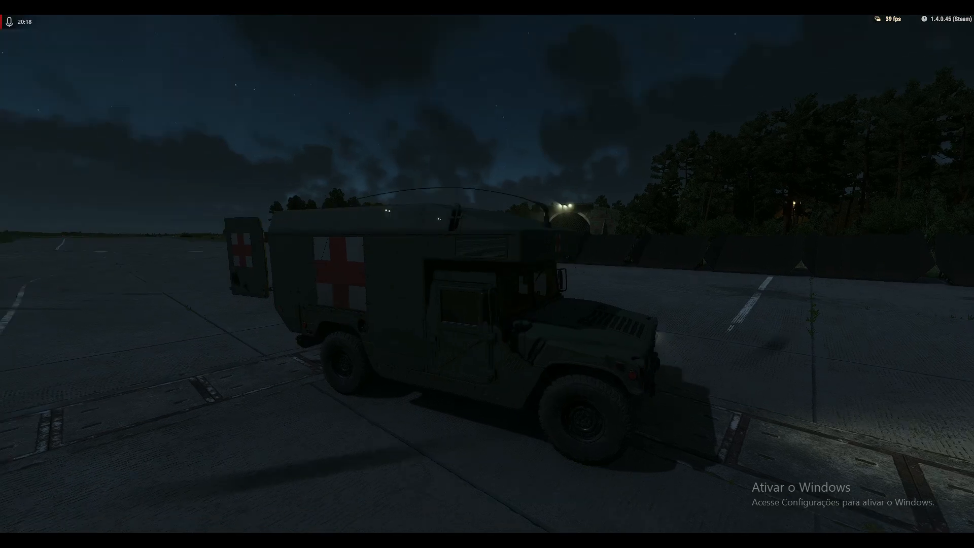
Leave the rear compartment, walk to the ambulance's front door, and get into the driver seat
{"action": "key", "text": "f"}
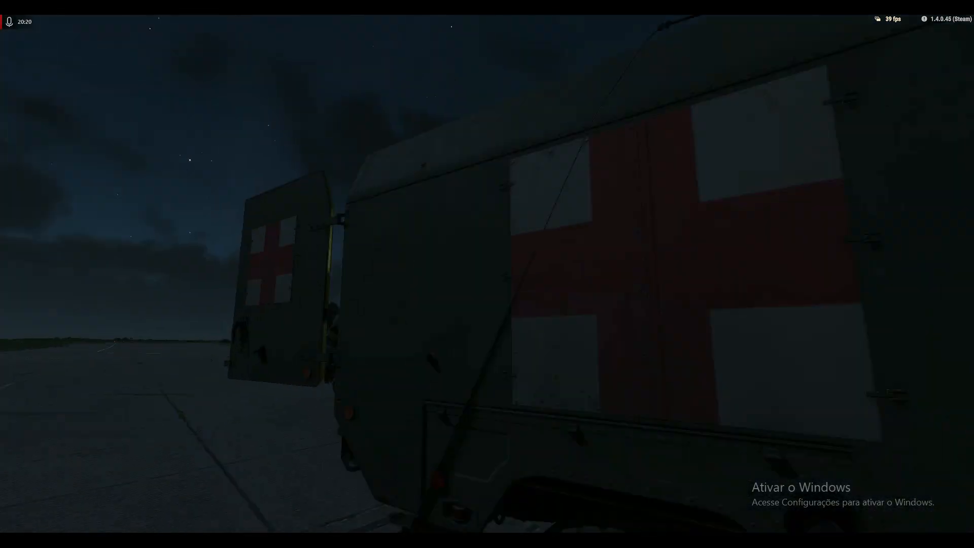
{"action": "key", "text": "w"}
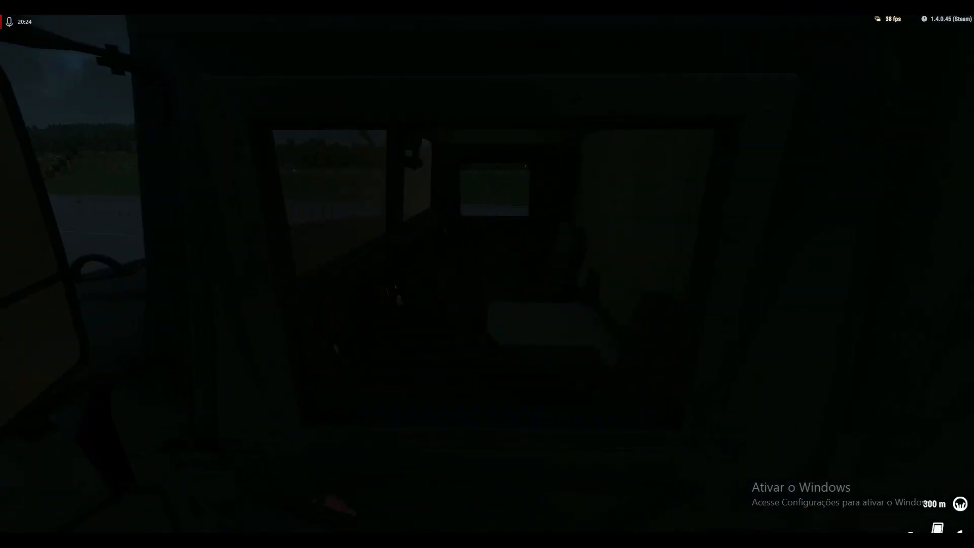
{"action": "key", "text": "f"}
{"action": "key", "text": "f"}
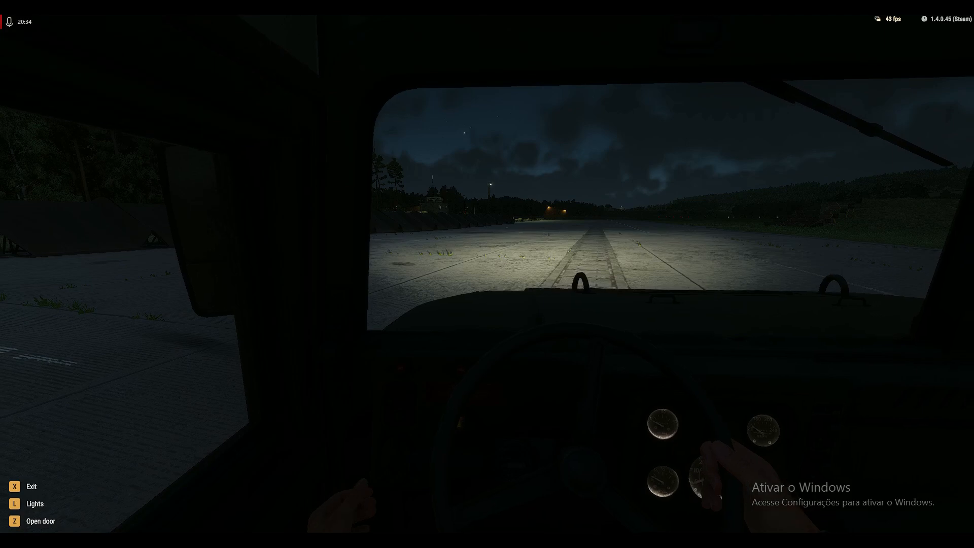
Toggle the vehicle lights from the driver seat in first-person view to check the effect on the headlights and dashboard
{"action": "key", "text": "l"}
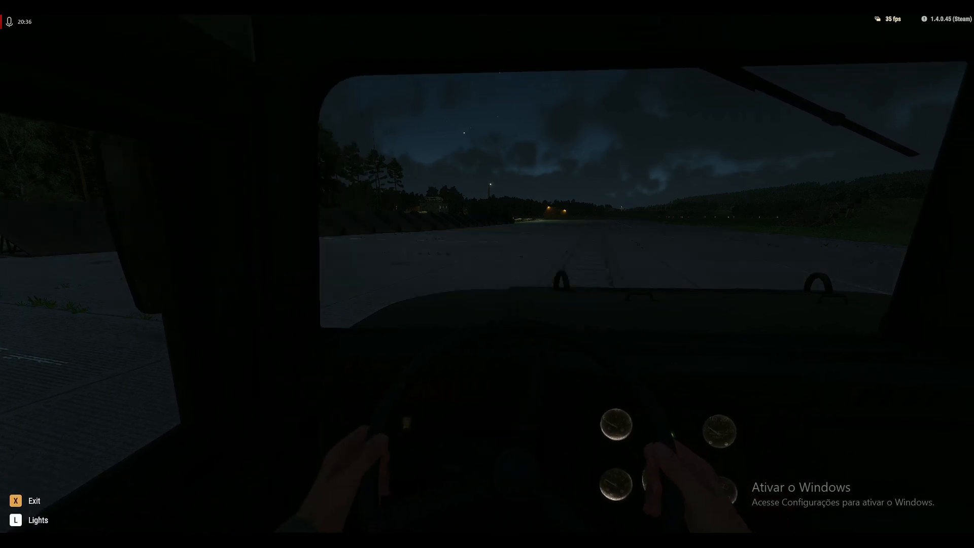
{"action": "key", "text": "l"}
{"action": "key", "text": "l"}
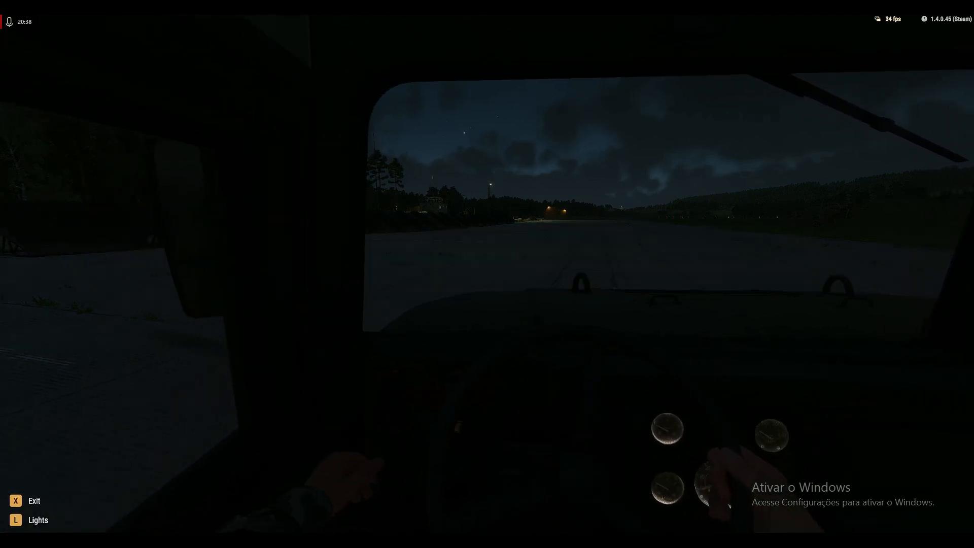
Switch to external view and toggle the vehicle lights while checking the rear compartment, side and front of the ambulance
{"action": "key", "text": "v"}
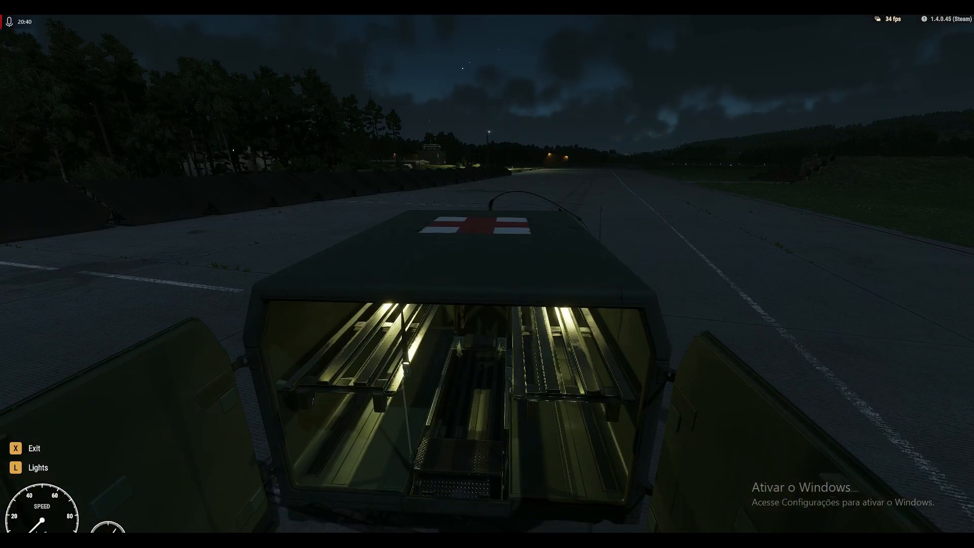
{"action": "key", "text": "l"}
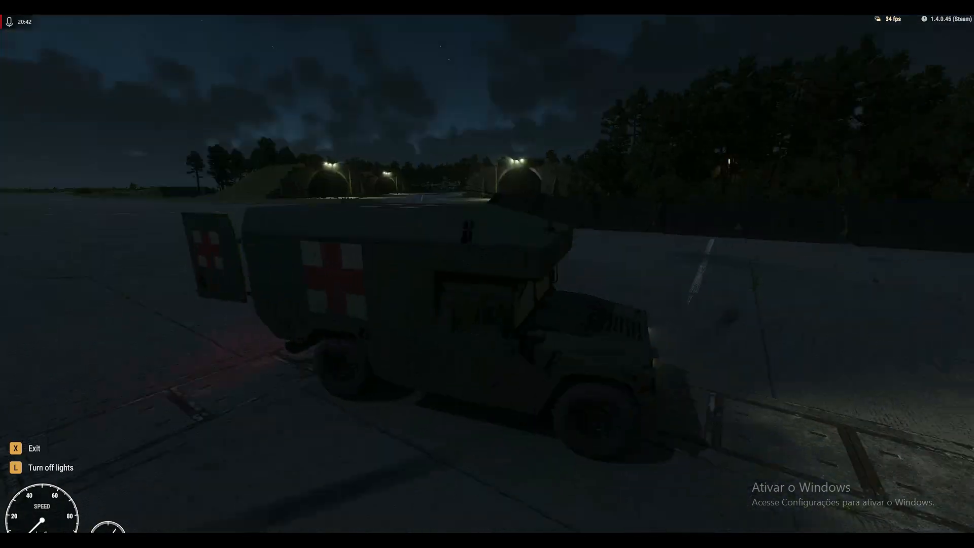
{"action": "key", "text": "l"}
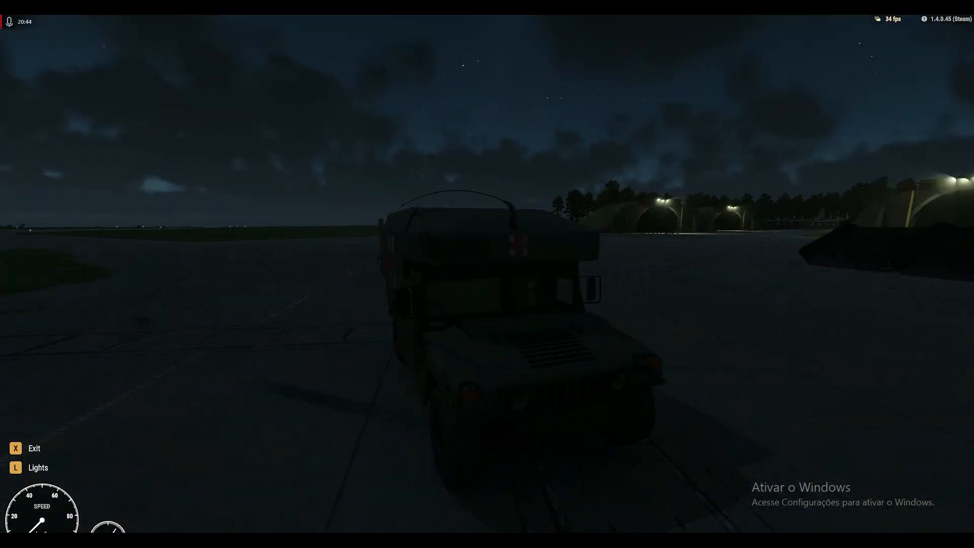
{"action": "key", "text": "l"}
{"action": "key", "text": "l"}
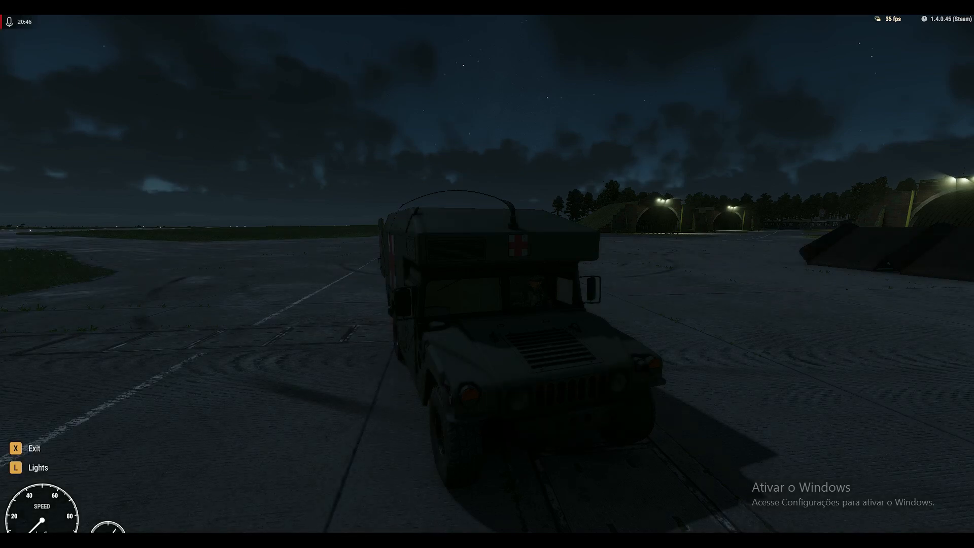
Turn on the vehicle lights, check them from the external and driver views, and leave the play test
{"action": "key", "text": "l"}
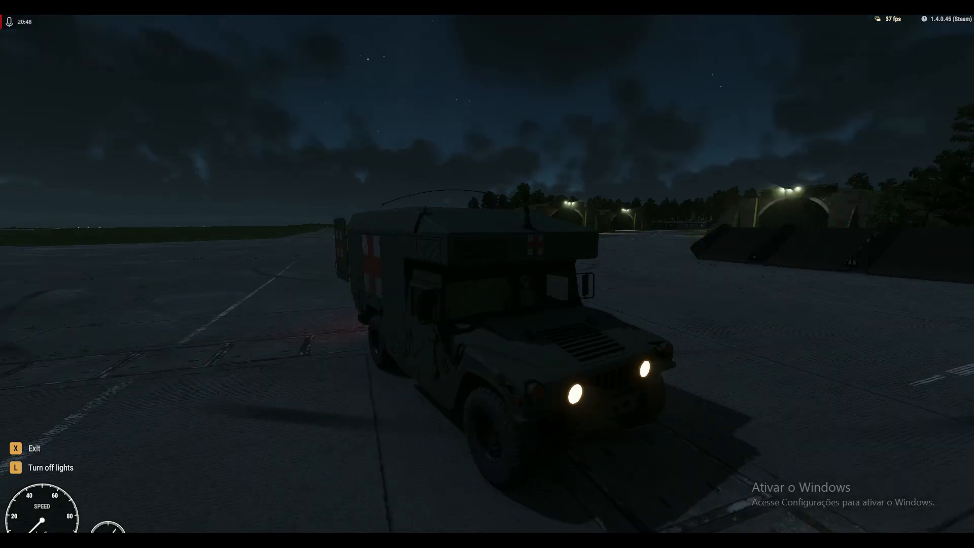
{"action": "key", "text": "v"}
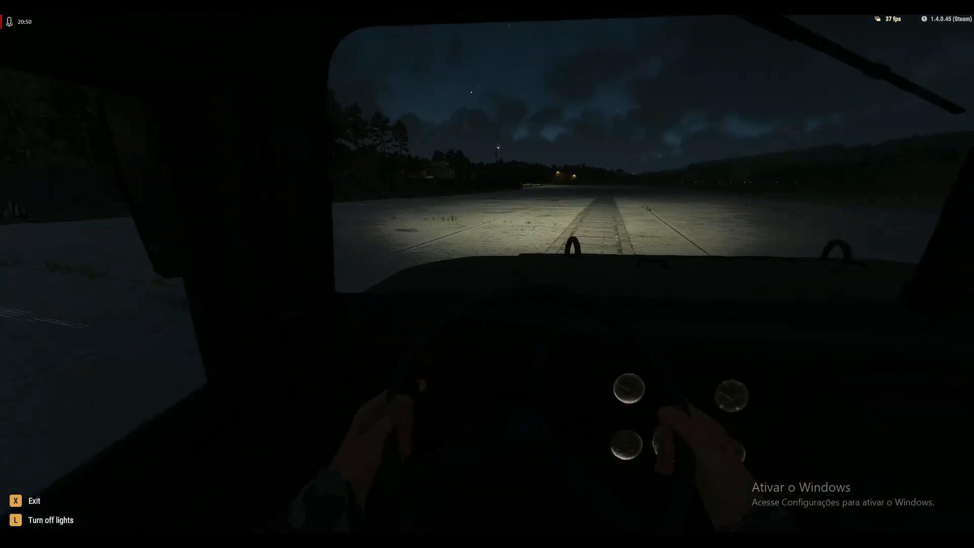
{"action": "key", "text": "v"}
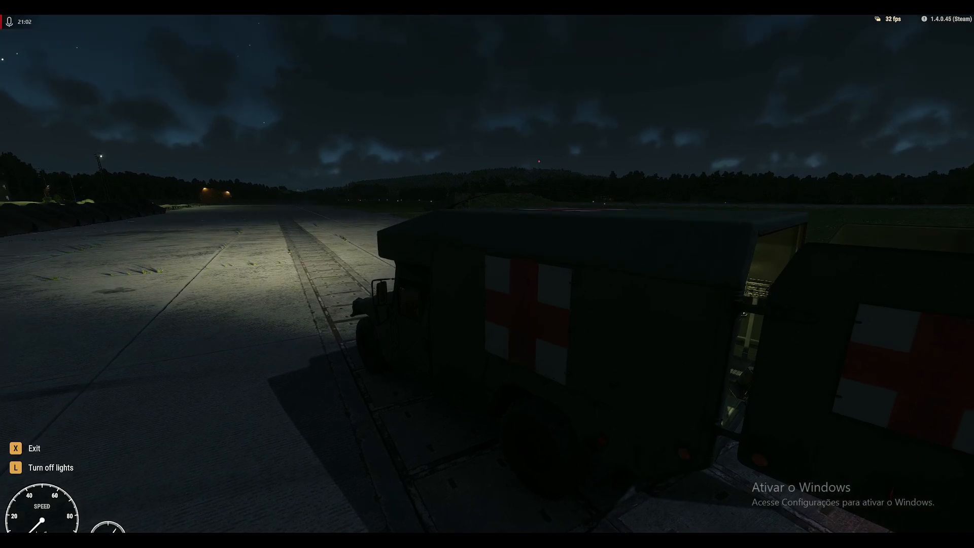
{"action": "key", "text": "Escape"}
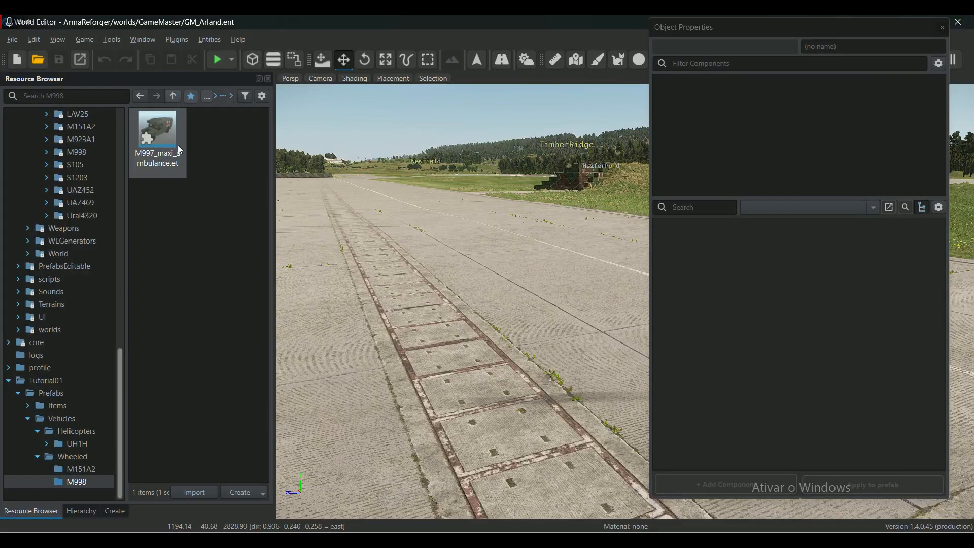
Open M997_maxi_ambulance.et for prefab editing and show its BaseLightManagerComponent properties
{"action": "right_click", "coordinate": [173, 146]}
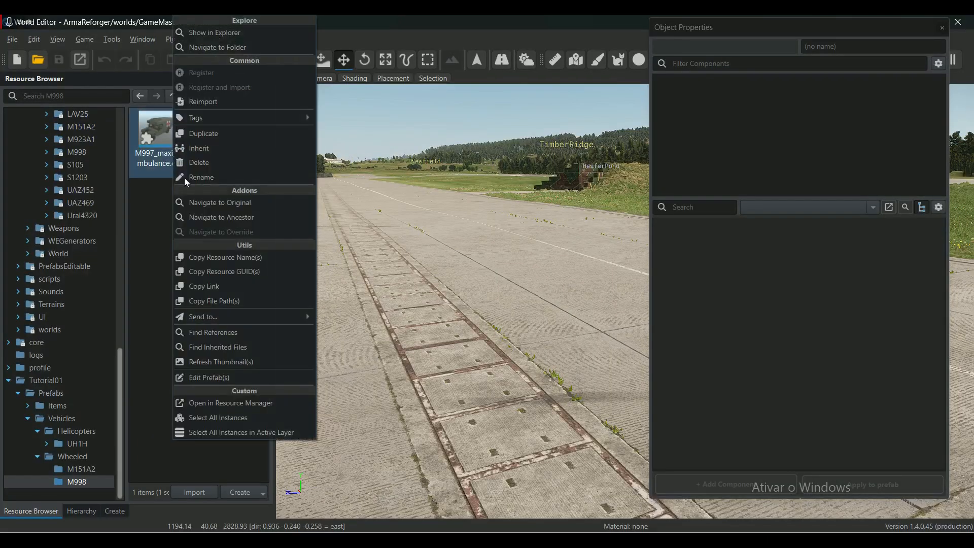
{"action": "left_click", "coordinate": [226, 380]}
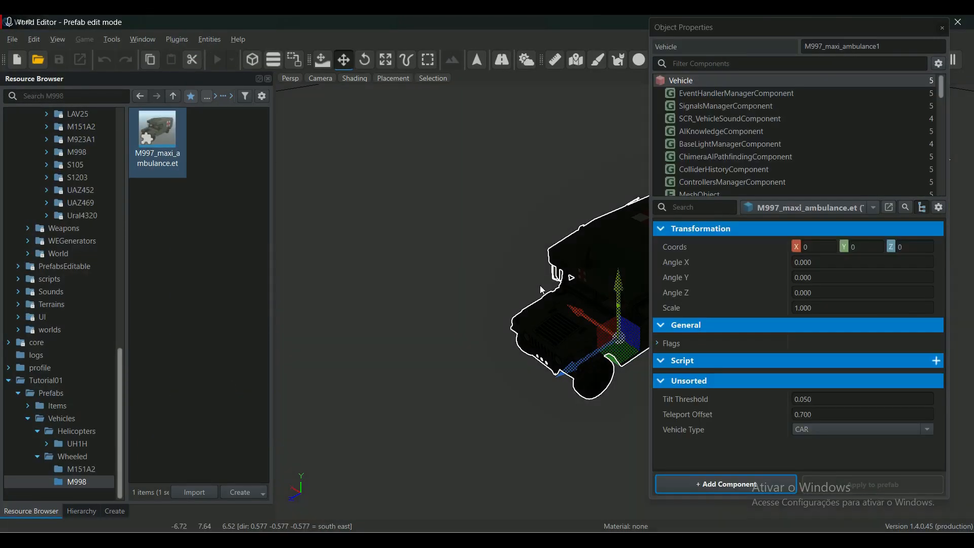
{"action": "middle_click_drag", "start_coordinate": [582, 308], "coordinate": [350, 315]}
{"action": "middle_click_drag", "start_coordinate": [577, 282], "coordinate": [623, 267]}
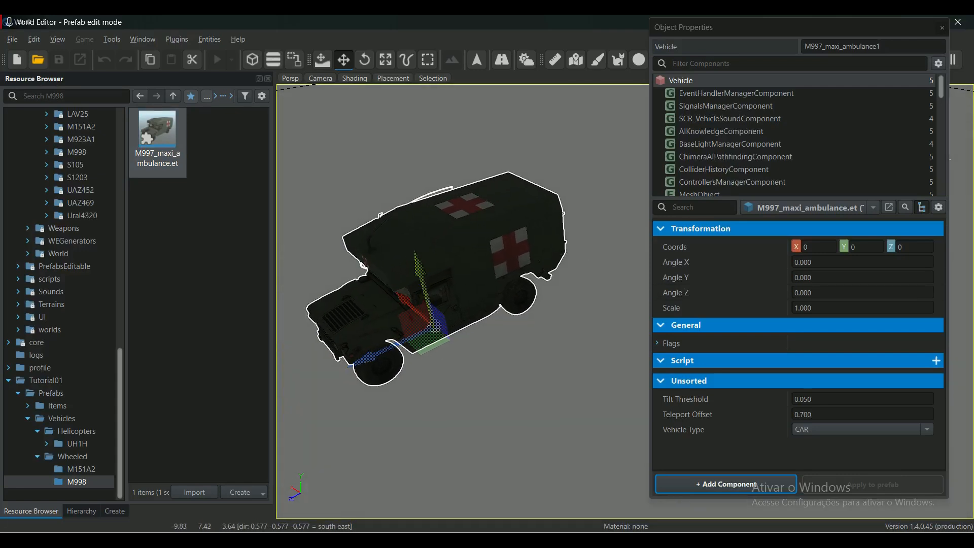
{"action": "left_click", "coordinate": [734, 145]}
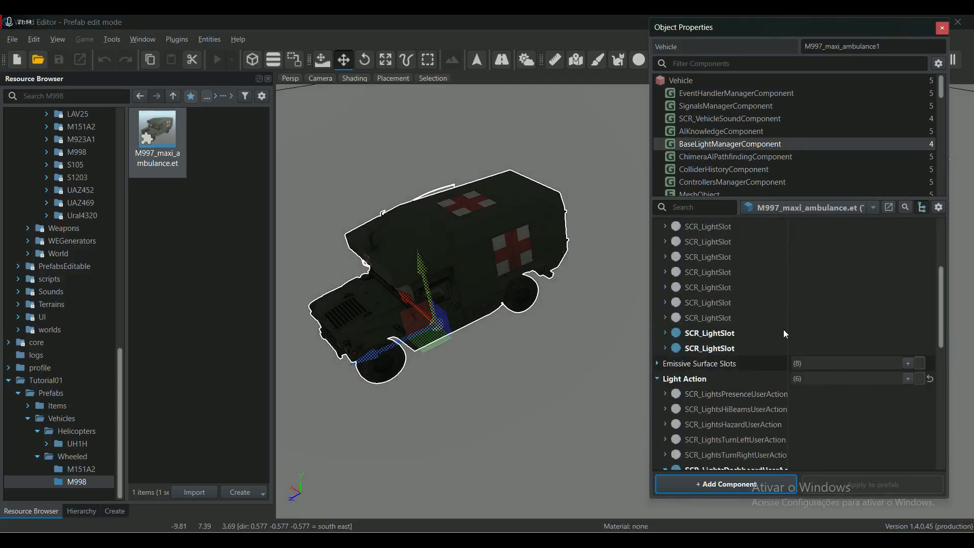
Set the first light slot's Light Type to Head, compare it with the second slot's type, and save the prefab
{"action": "scroll", "coordinate": [740, 288], "scroll_direction": "up", "scroll_amount": 2}
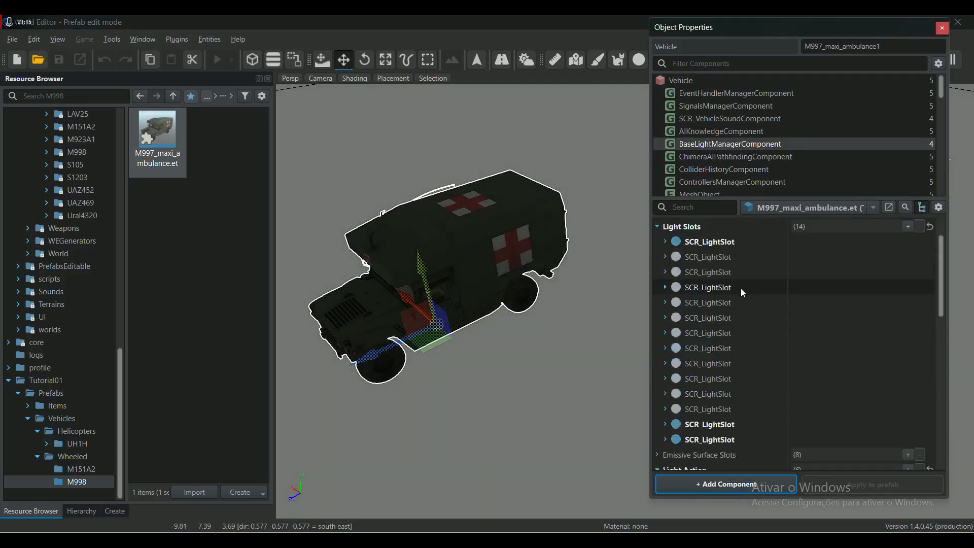
{"action": "left_click", "coordinate": [665, 241]}
{"action": "left_click", "coordinate": [913, 267]}
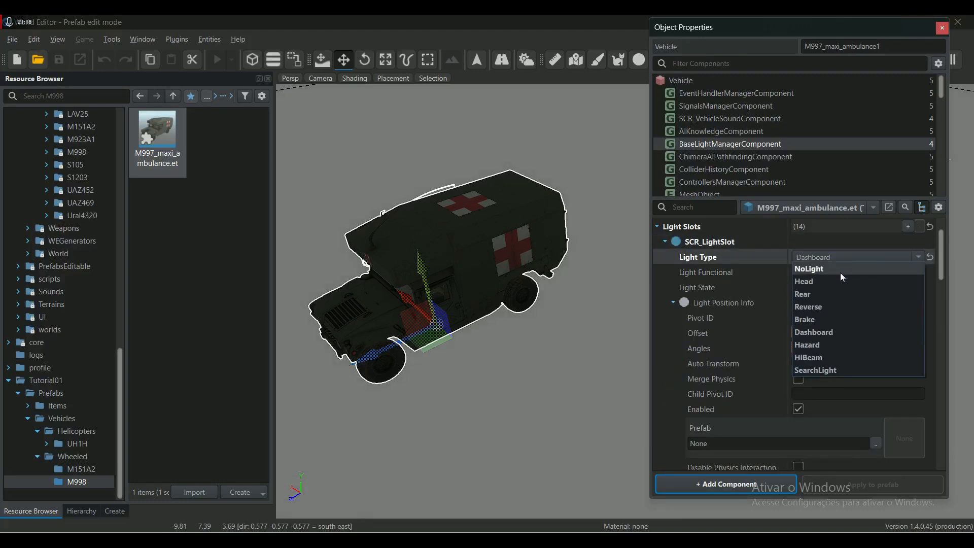
{"action": "left_click", "coordinate": [824, 281]}
{"action": "left_click", "coordinate": [664, 240]}
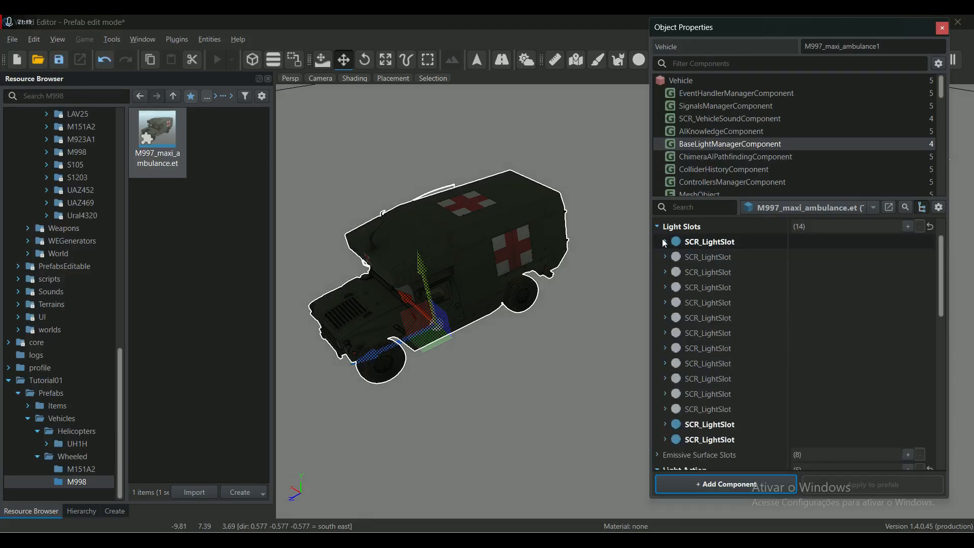
{"action": "left_click", "coordinate": [665, 255]}
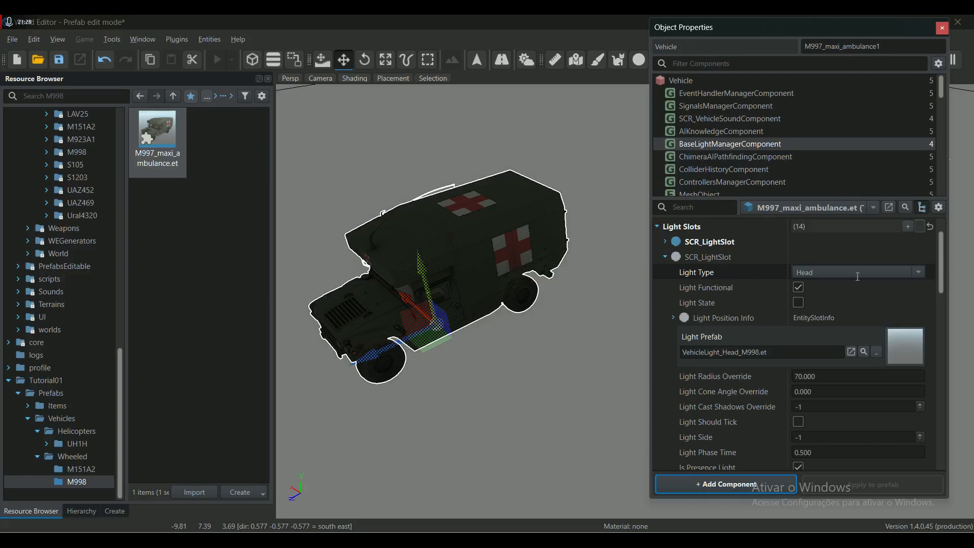
{"action": "left_click", "coordinate": [59, 60]}
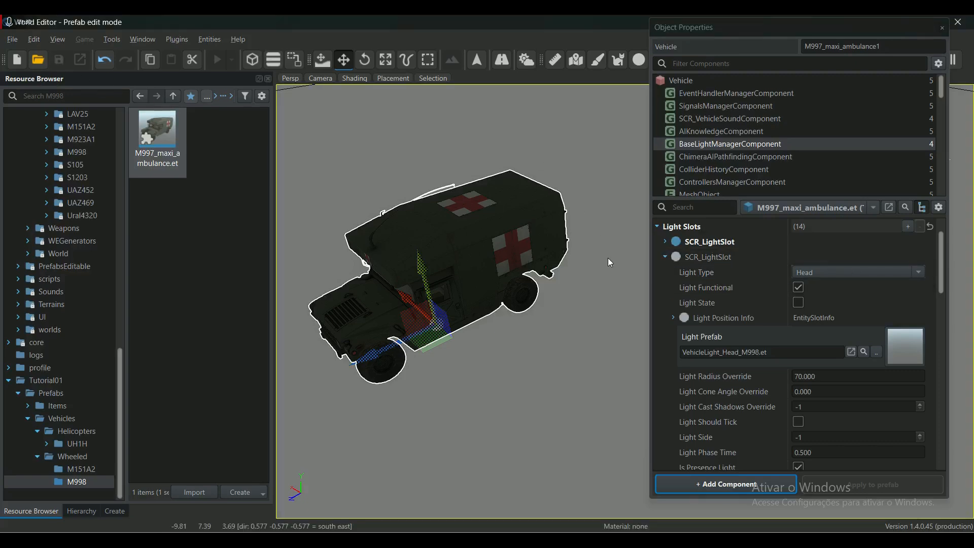
Examine the emissive surface slots in BaseLightManagerComponent, including the LHeadlight slot's settings and the light actions listed below
{"action": "left_click", "coordinate": [665, 257]}
{"action": "scroll", "coordinate": [682, 313], "scroll_direction": "down", "scroll_amount": 4}
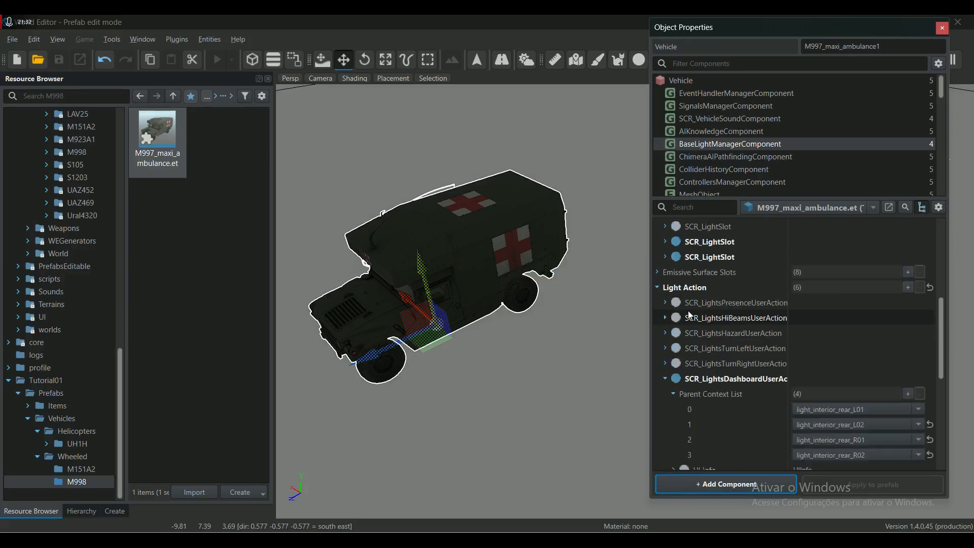
{"action": "left_click", "coordinate": [657, 272]}
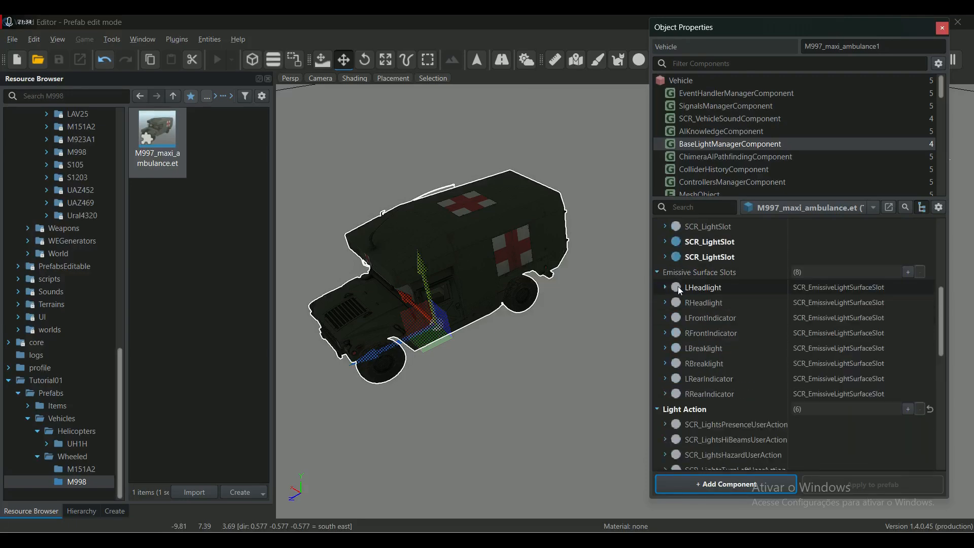
{"action": "left_click", "coordinate": [663, 287]}
{"action": "scroll", "coordinate": [797, 368], "scroll_direction": "down", "scroll_amount": 2}
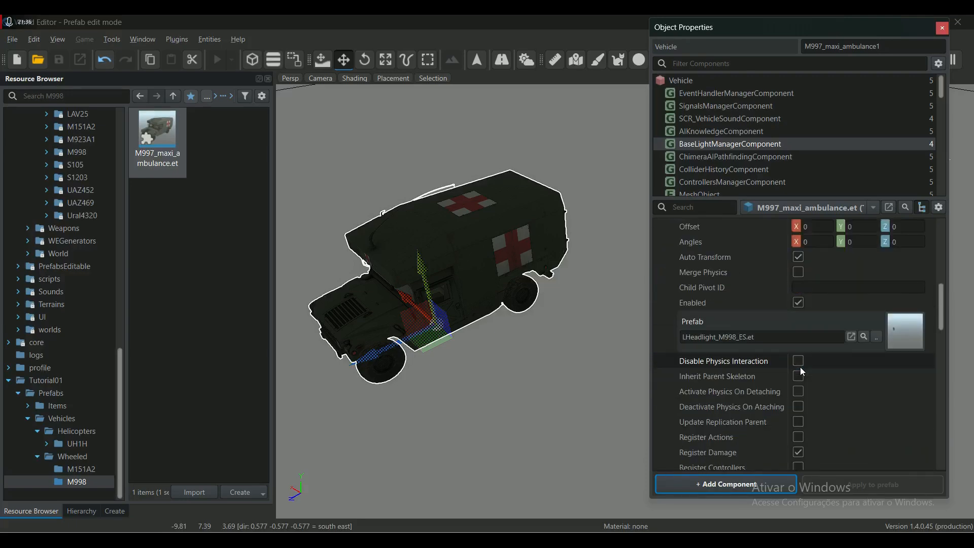
{"action": "scroll", "coordinate": [857, 370], "scroll_direction": "down", "scroll_amount": 7}
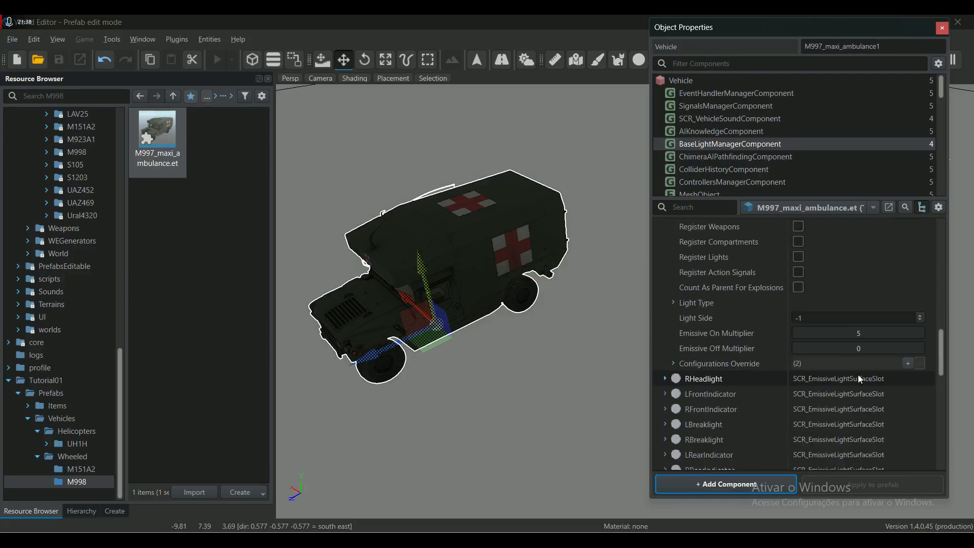
{"action": "scroll", "coordinate": [857, 378], "scroll_direction": "up", "scroll_amount": 2}
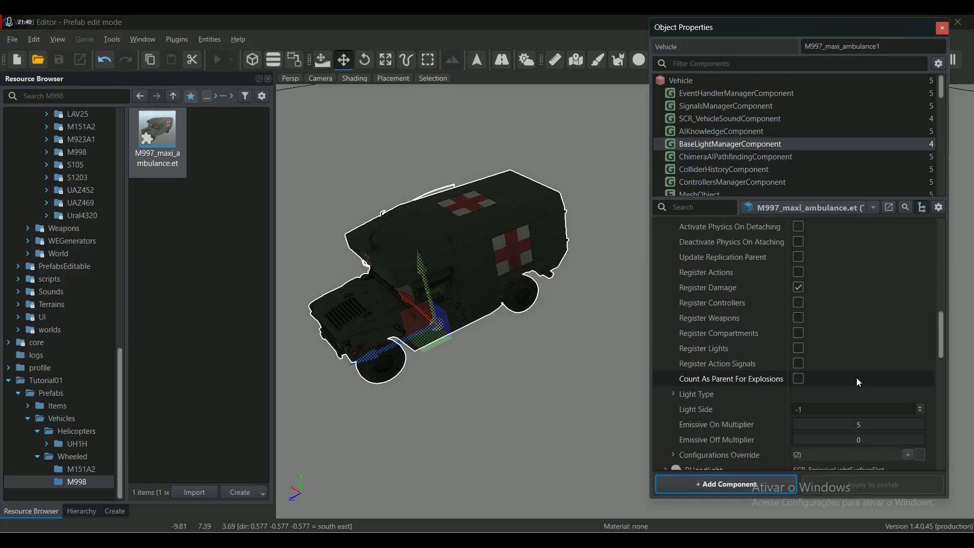
{"action": "scroll", "coordinate": [856, 377], "scroll_direction": "up", "scroll_amount": 3}
{"action": "scroll", "coordinate": [730, 315], "scroll_direction": "up", "scroll_amount": 5}
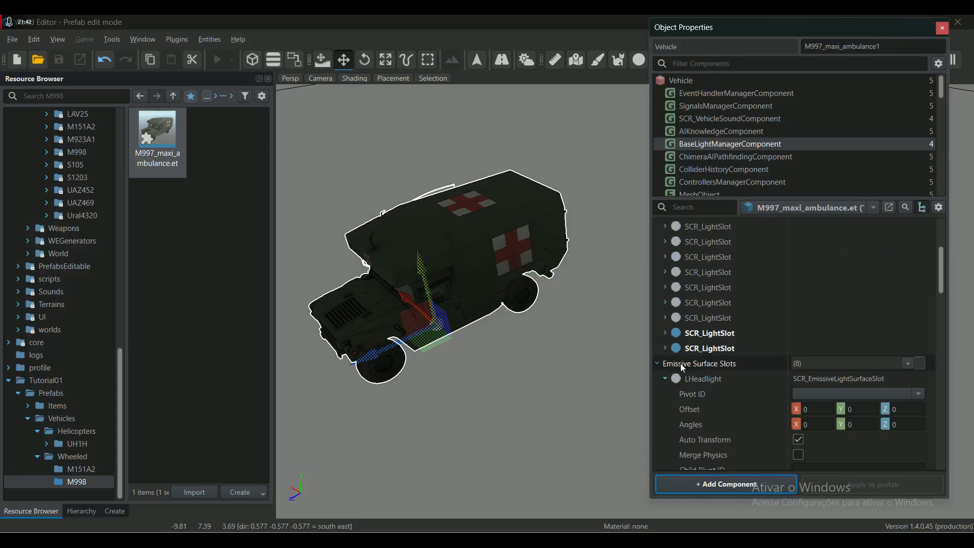
{"action": "left_click", "coordinate": [665, 378]}
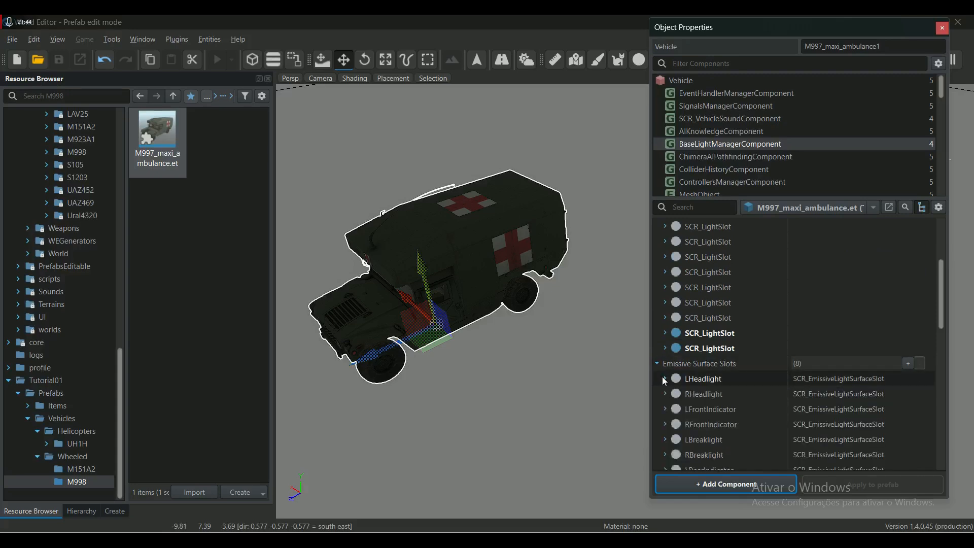
{"action": "scroll", "coordinate": [731, 355], "scroll_direction": "down", "scroll_amount": 5}
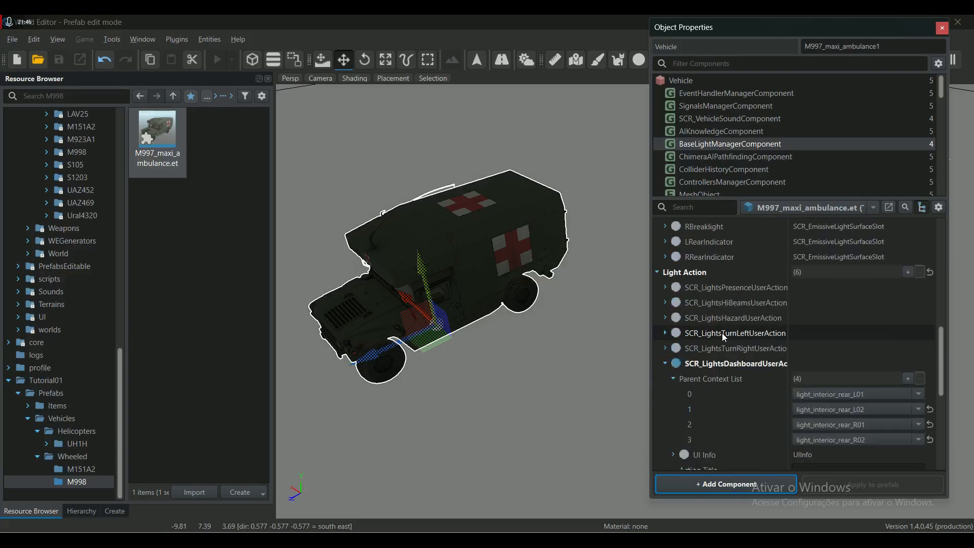
Turn off Light State for the last two dashboard SCR_LightSlot entries and save the prefab
{"action": "middle_click_drag", "start_coordinate": [494, 339], "coordinate": [568, 377]}
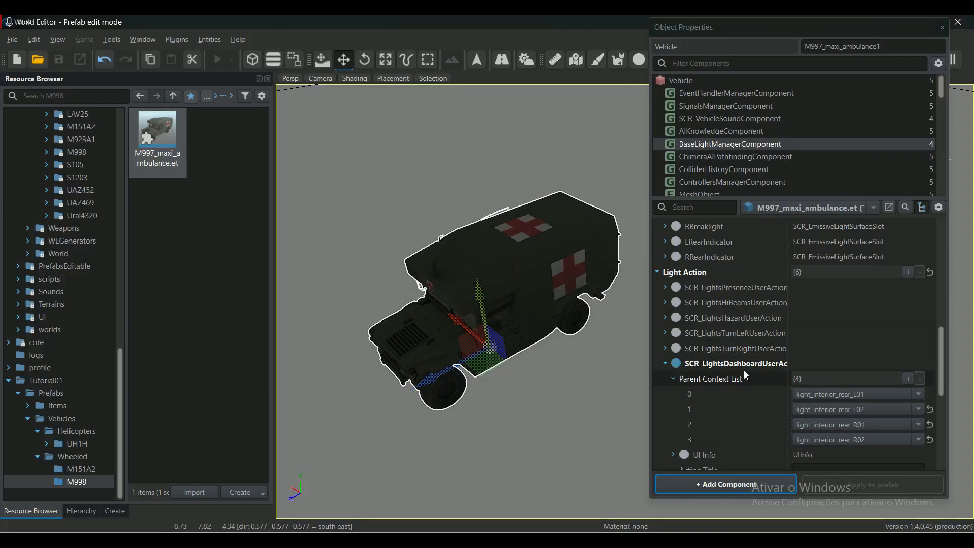
{"action": "scroll", "coordinate": [745, 366], "scroll_direction": "down", "scroll_amount": 2}
{"action": "scroll", "coordinate": [737, 348], "scroll_direction": "up", "scroll_amount": 8}
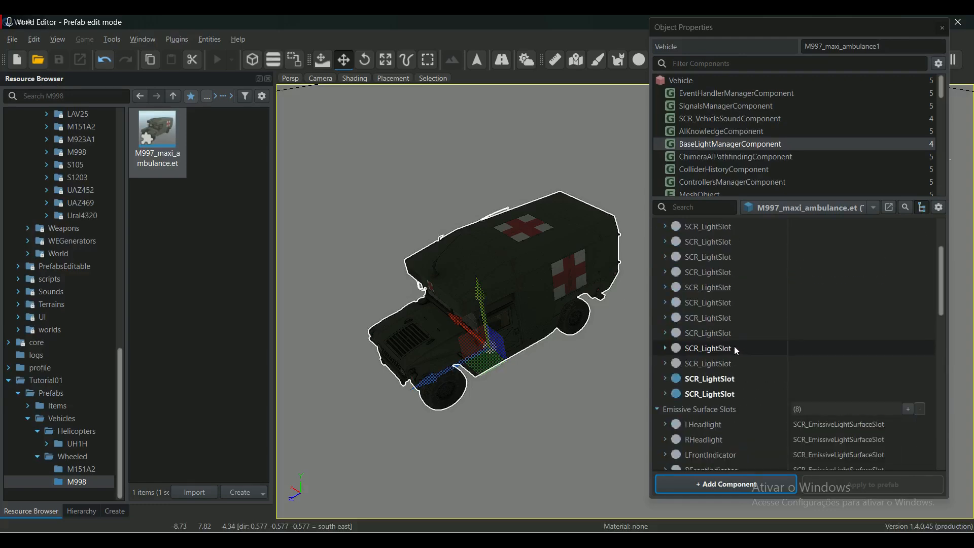
{"action": "scroll", "coordinate": [735, 345], "scroll_direction": "up", "scroll_amount": 2}
{"action": "scroll", "coordinate": [731, 350], "scroll_direction": "down", "scroll_amount": 4}
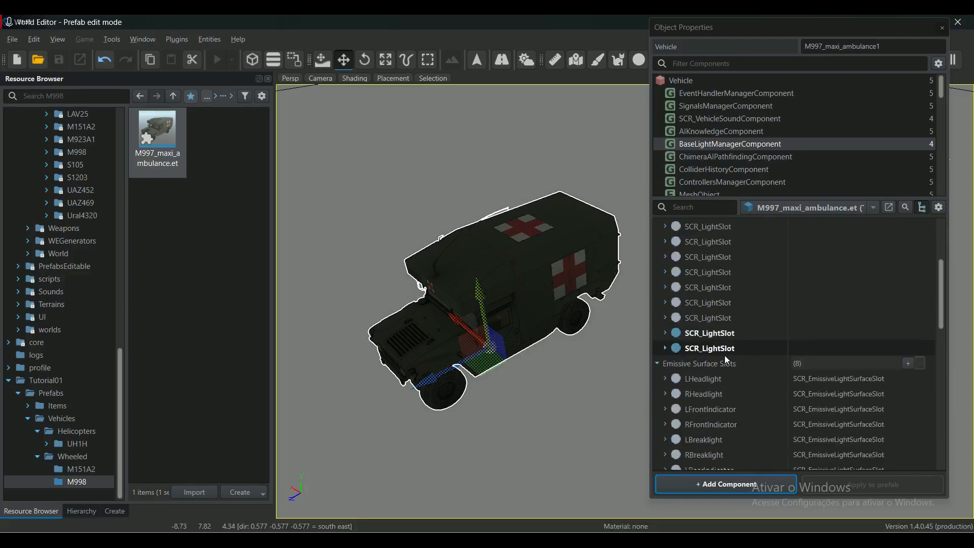
{"action": "left_click", "coordinate": [666, 332]}
{"action": "left_click", "coordinate": [798, 379]}
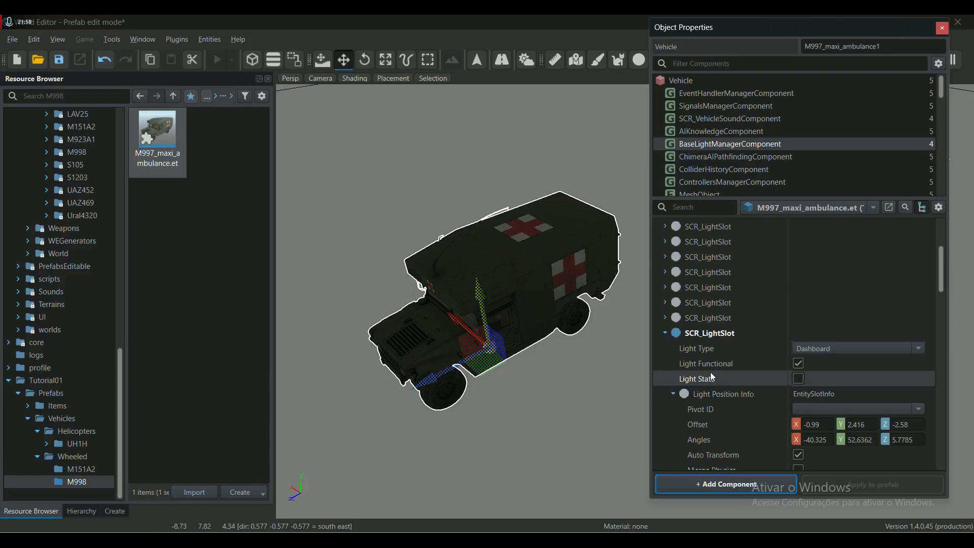
{"action": "left_click", "coordinate": [665, 332]}
{"action": "left_click", "coordinate": [665, 347]}
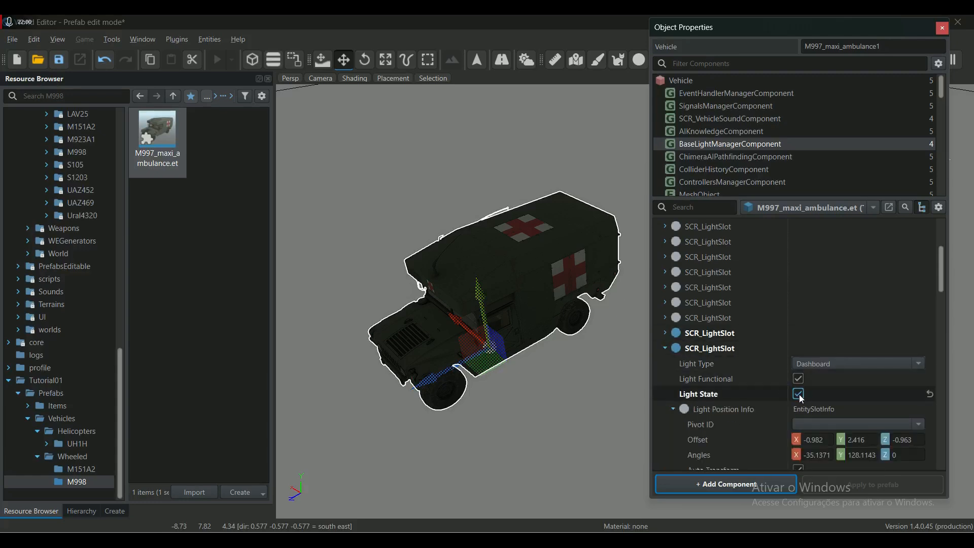
{"action": "left_click", "coordinate": [665, 347]}
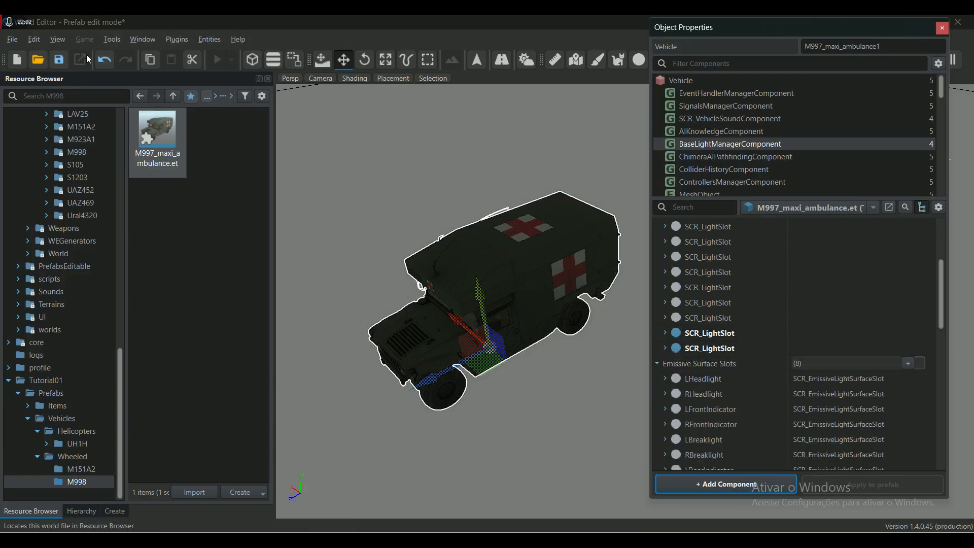
{"action": "left_click", "coordinate": [59, 60]}
Duplicate the light_interior_rear_R02 context in the vehicle's ActionsManagerComponent
{"action": "scroll", "coordinate": [692, 306], "scroll_direction": "down", "scroll_amount": 10}
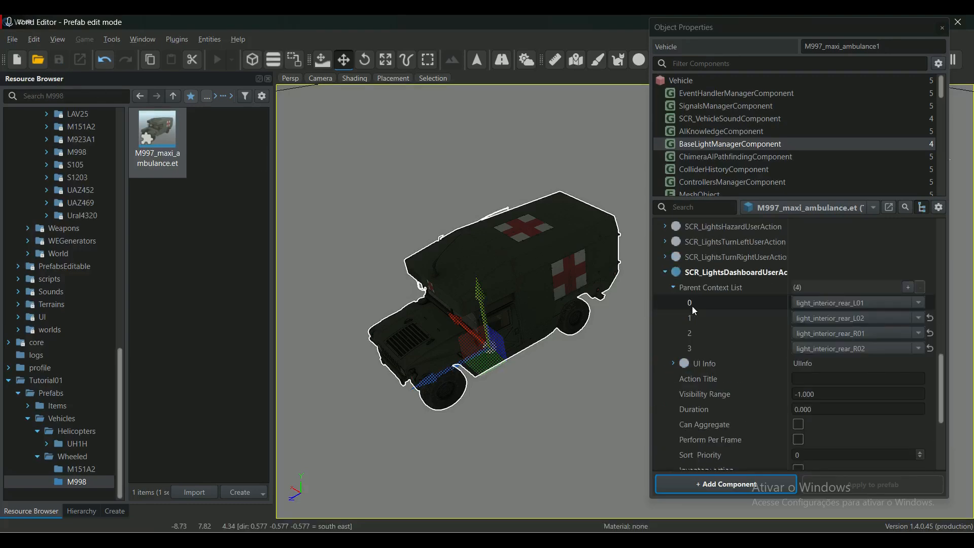
{"action": "scroll", "coordinate": [737, 135], "scroll_direction": "down", "scroll_amount": 10}
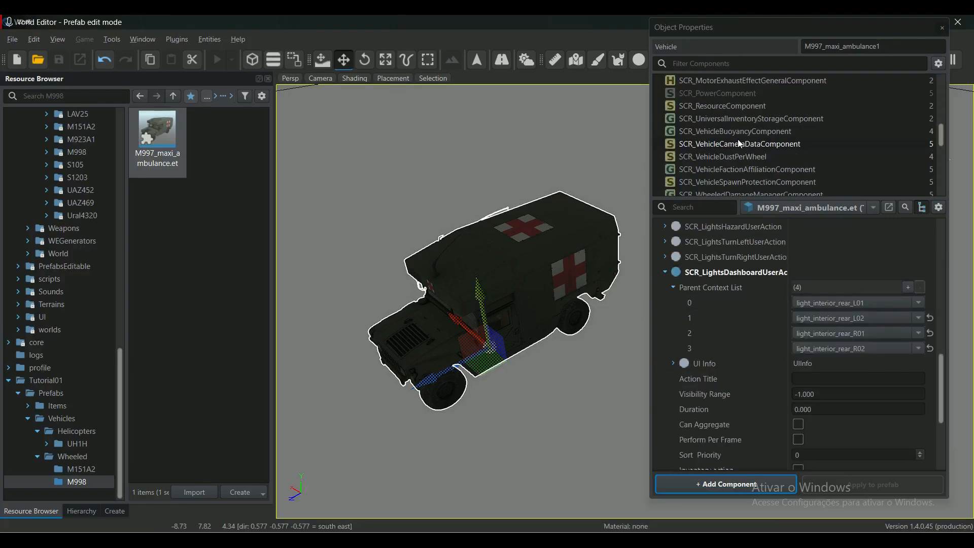
{"action": "scroll", "coordinate": [738, 142], "scroll_direction": "down", "scroll_amount": 5}
{"action": "scroll", "coordinate": [736, 147], "scroll_direction": "down", "scroll_amount": 2}
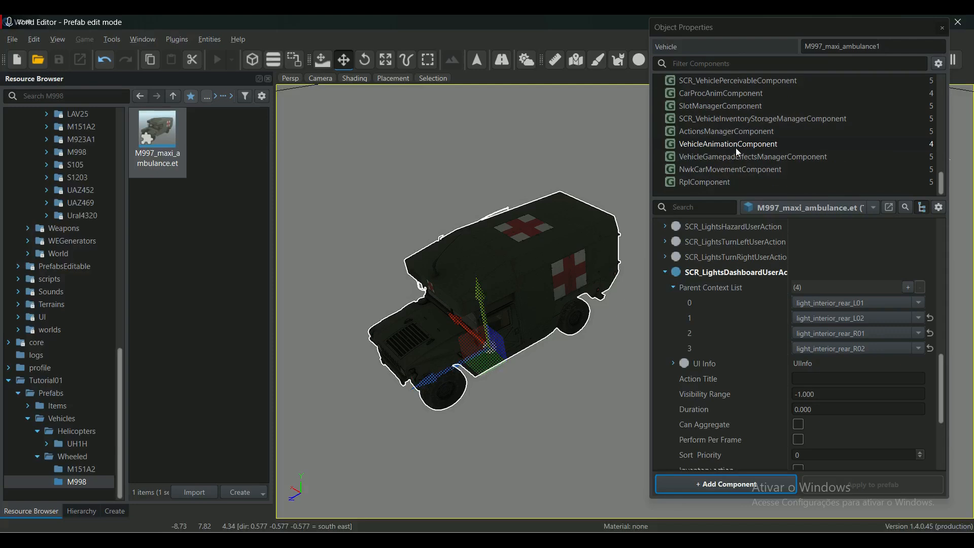
{"action": "left_click", "coordinate": [705, 131]}
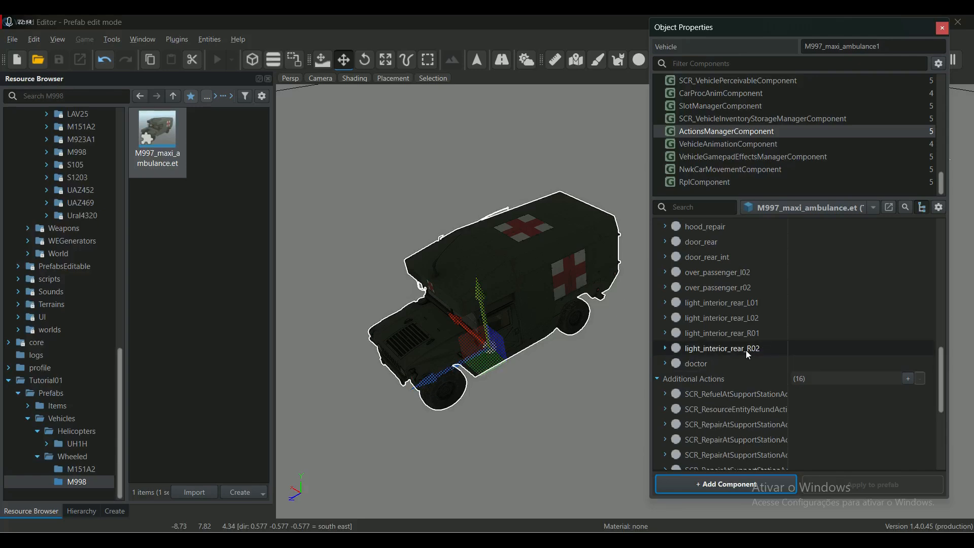
{"action": "right_click", "coordinate": [712, 349]}
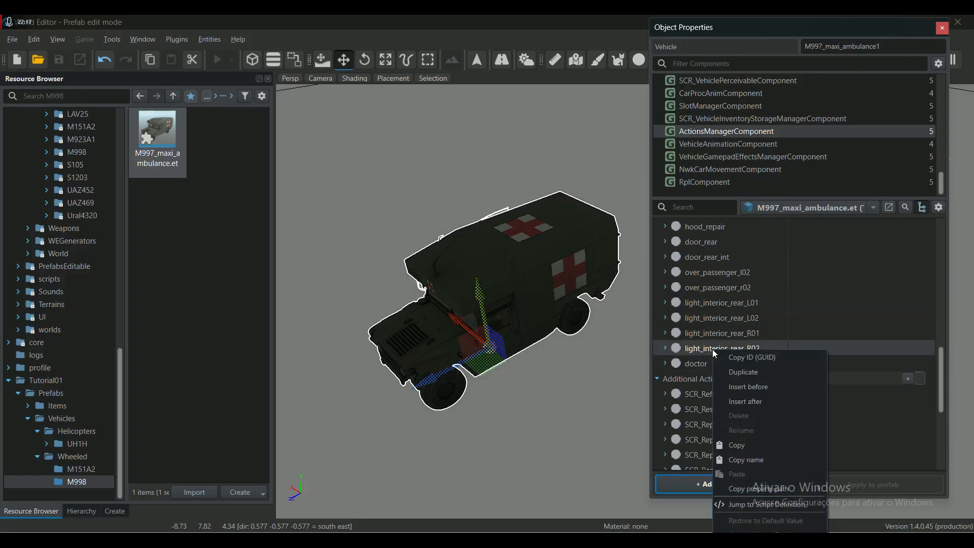
{"action": "left_click", "coordinate": [732, 369]}
Set the duplicated context's Context Name to randomSwitch and enable Omnidirectional
{"action": "left_click", "coordinate": [665, 363]}
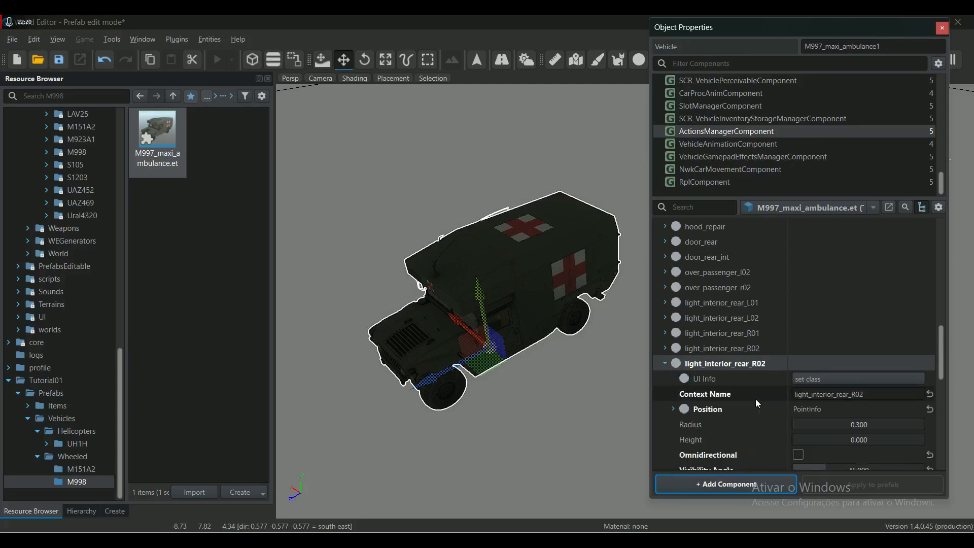
{"action": "left_click", "coordinate": [881, 393]}
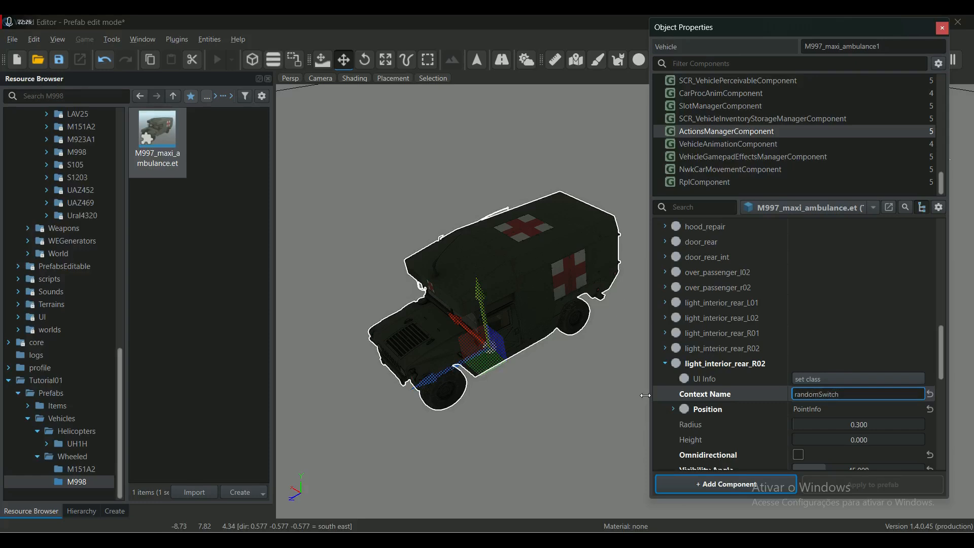
{"action": "type", "text": "randomSwitch"}
{"action": "key", "text": "Return"}
{"action": "scroll", "coordinate": [812, 396], "scroll_direction": "down", "scroll_amount": 3}
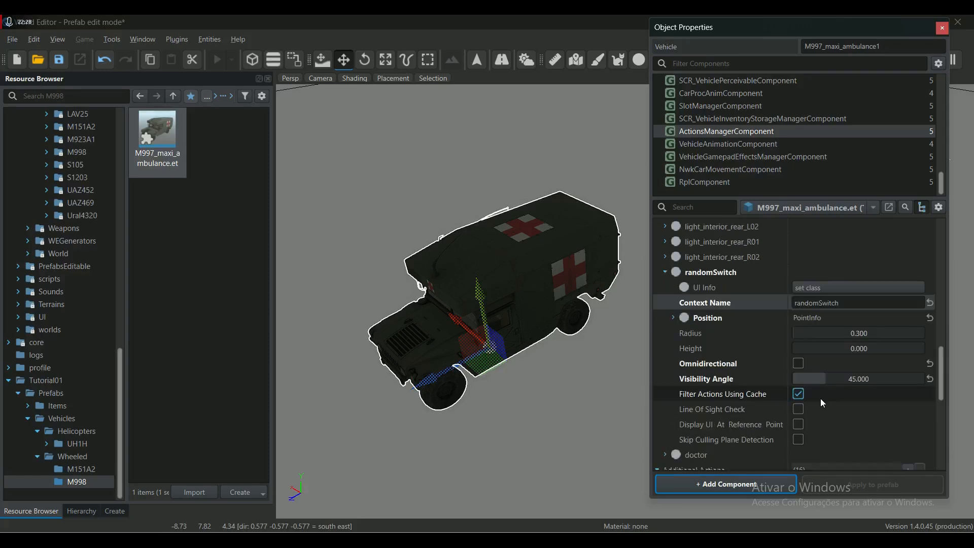
{"action": "left_click", "coordinate": [798, 318]}
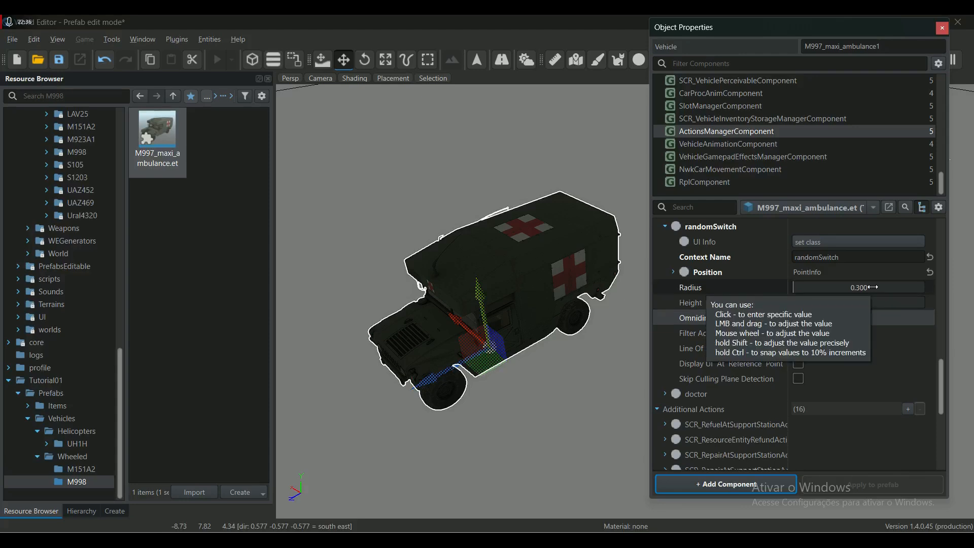
Set the randomSwitch position's angles to 0, 0, 0 and its offset to X 0, Y 1.5, Z 0.7
{"action": "left_click", "coordinate": [673, 272]}
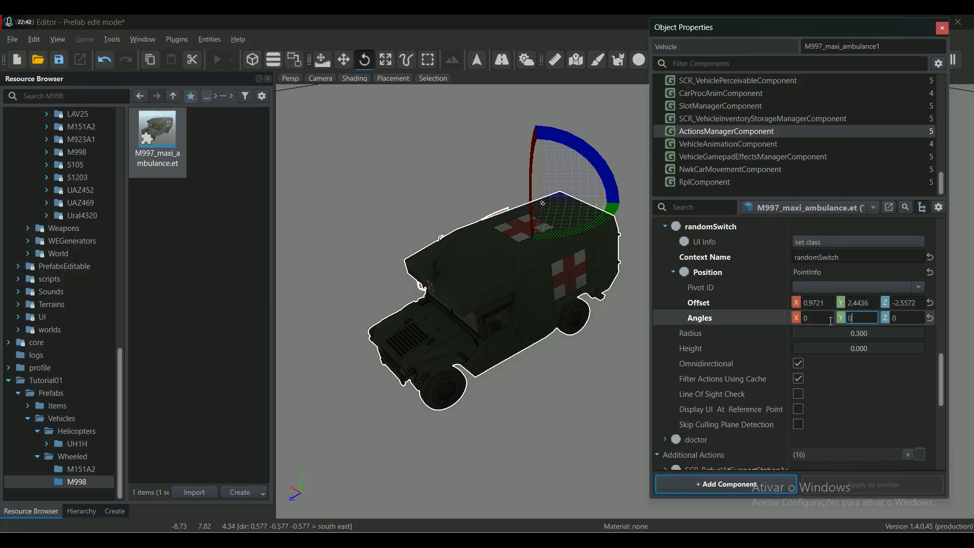
{"action": "key", "text": "Return"}
{"action": "left_click", "coordinate": [824, 303]}
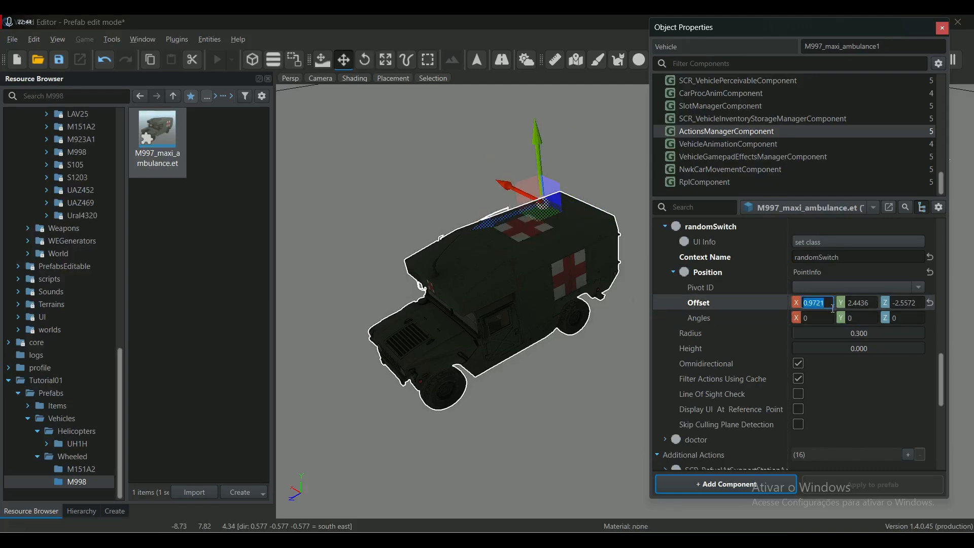
{"action": "type", "text": "0"}
{"action": "key", "text": "Return"}
{"action": "left_click", "coordinate": [864, 303]}
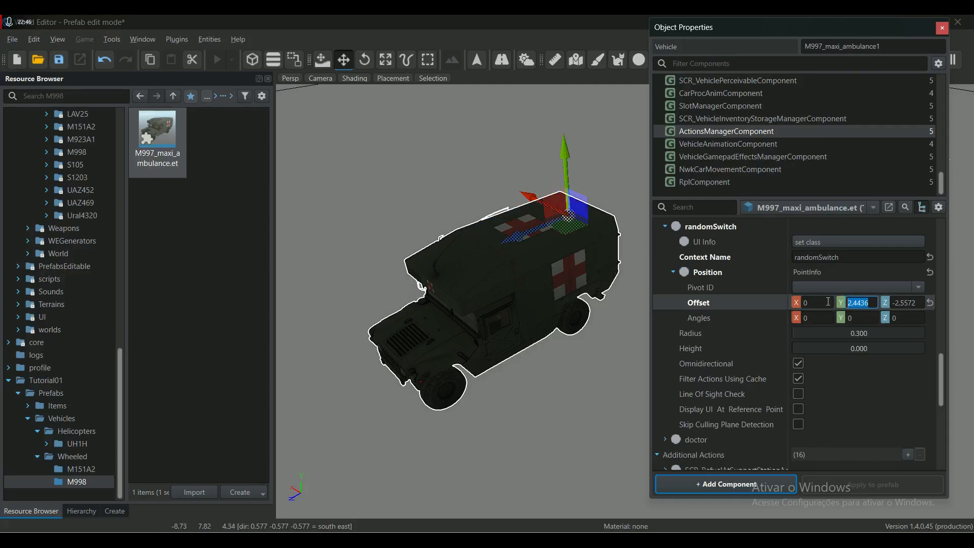
{"action": "type", "text": "1.5"}
{"action": "key", "text": "Return"}
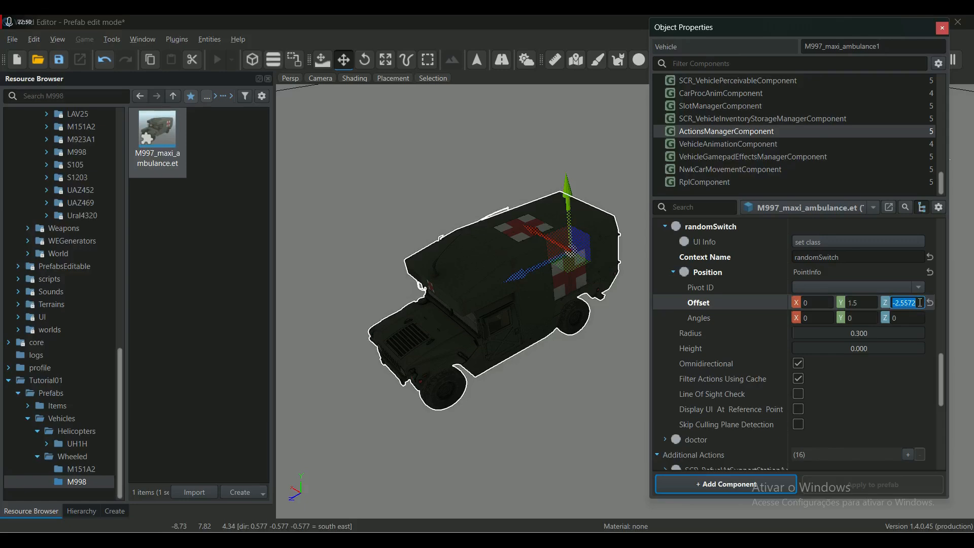
{"action": "key", "text": "BackSpace"}
{"action": "key", "text": "Return"}
Move the randomSwitch point backward inside the cab to a Z offset of about 0.59 and save the prefab
{"action": "scroll", "coordinate": [559, 278], "scroll_direction": "up", "scroll_amount": 5}
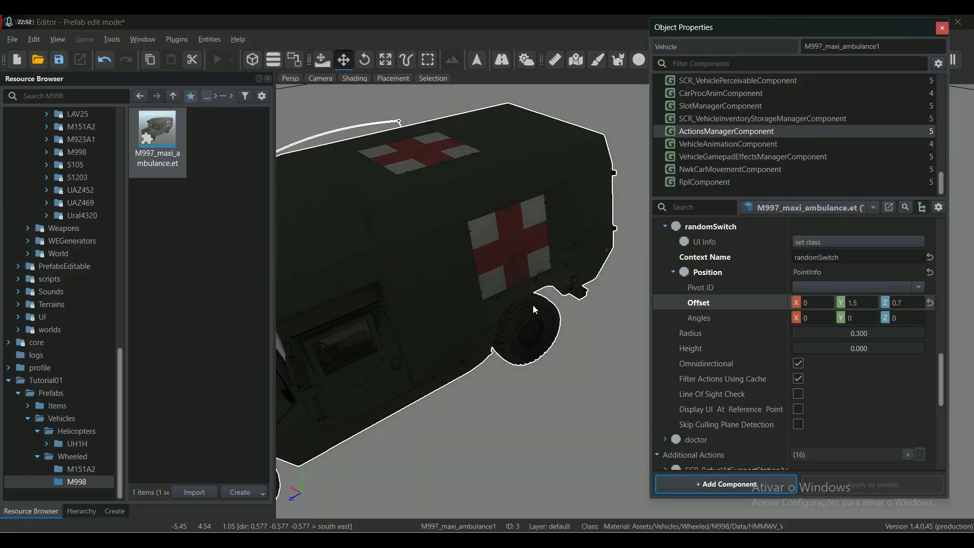
{"action": "right_click_drag", "start_coordinate": [533, 305], "coordinate": [456, 284]}
{"action": "middle_click_drag", "start_coordinate": [563, 266], "coordinate": [486, 200]}
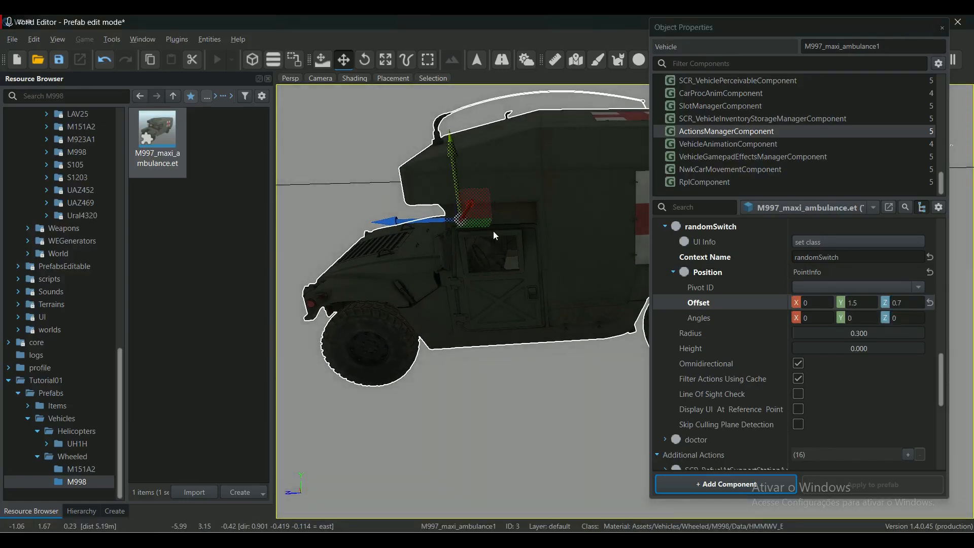
{"action": "scroll", "coordinate": [493, 231], "scroll_direction": "up", "scroll_amount": 4}
{"action": "right_click_drag", "start_coordinate": [458, 248], "coordinate": [414, 220]}
{"action": "scroll", "coordinate": [420, 230], "scroll_direction": "up", "scroll_amount": 2}
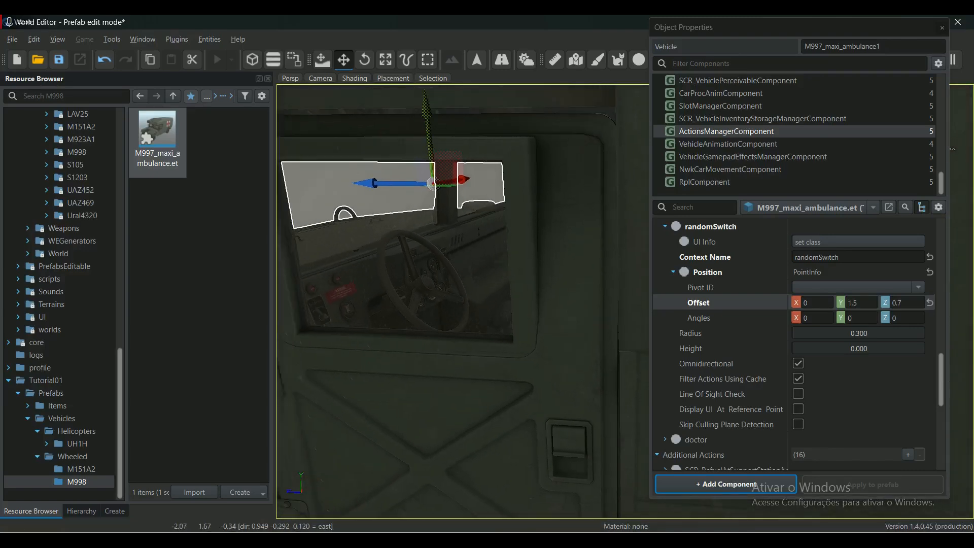
{"action": "middle_click_drag", "start_coordinate": [414, 220], "coordinate": [487, 184]}
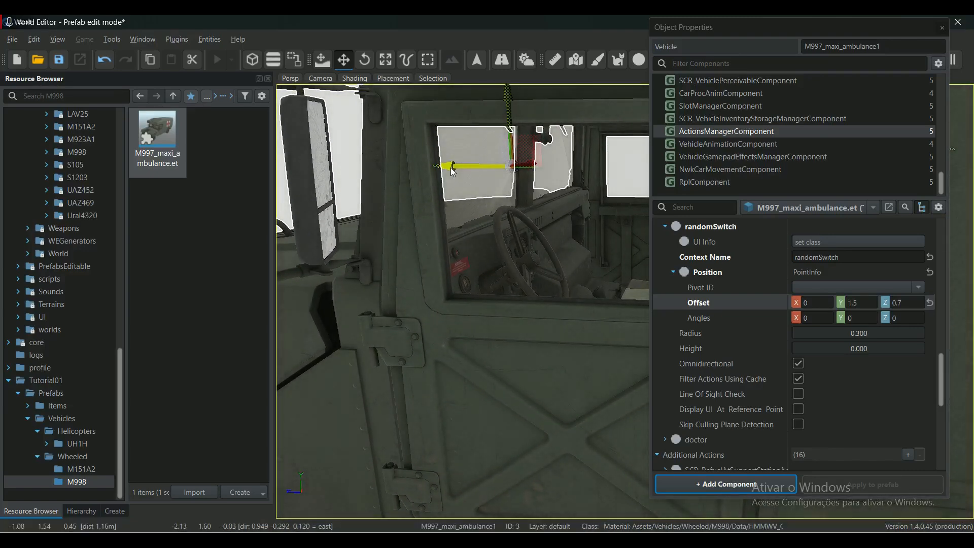
{"action": "left_click_drag", "start_coordinate": [453, 172], "coordinate": [479, 171]}
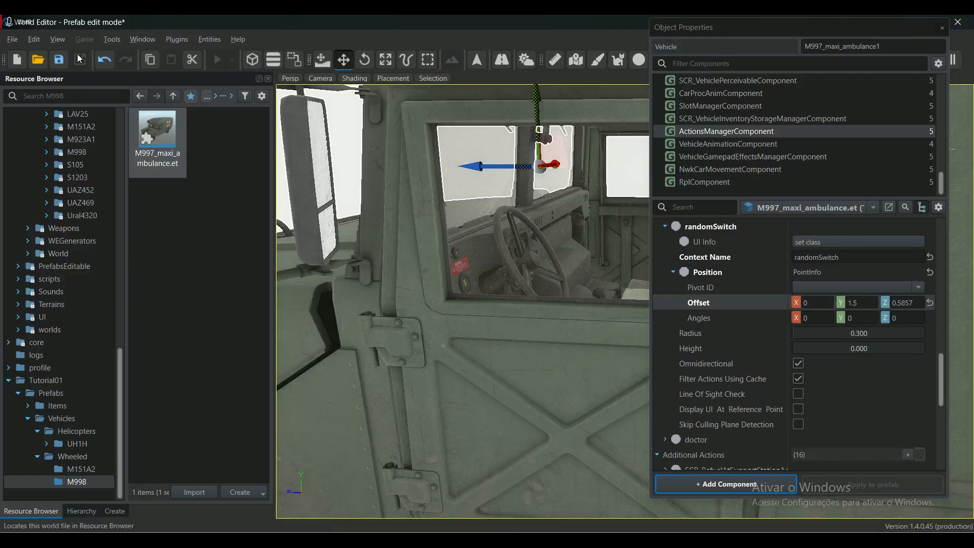
{"action": "left_click", "coordinate": [61, 60]}
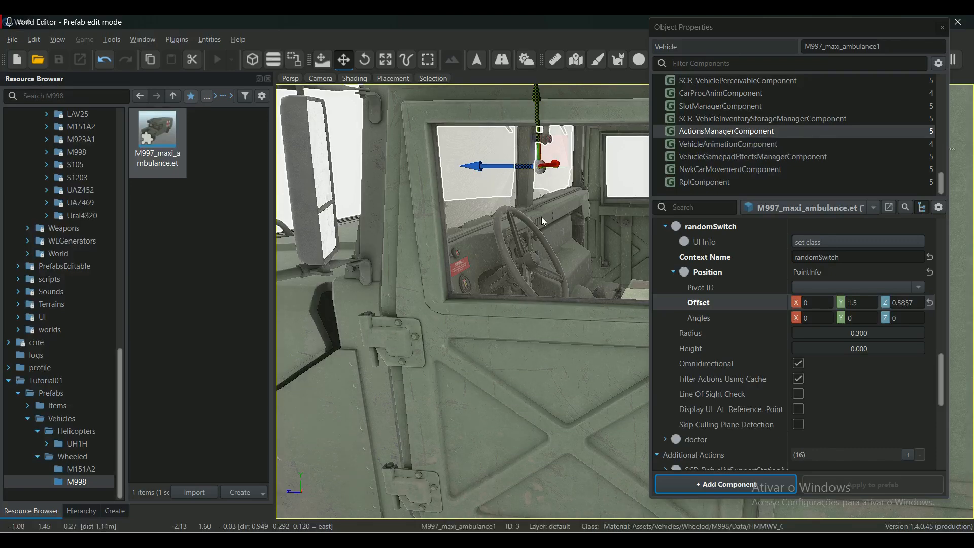
{"action": "middle_click_drag", "start_coordinate": [541, 217], "coordinate": [561, 344]}
{"action": "right_click_drag", "start_coordinate": [561, 343], "coordinate": [561, 294]}
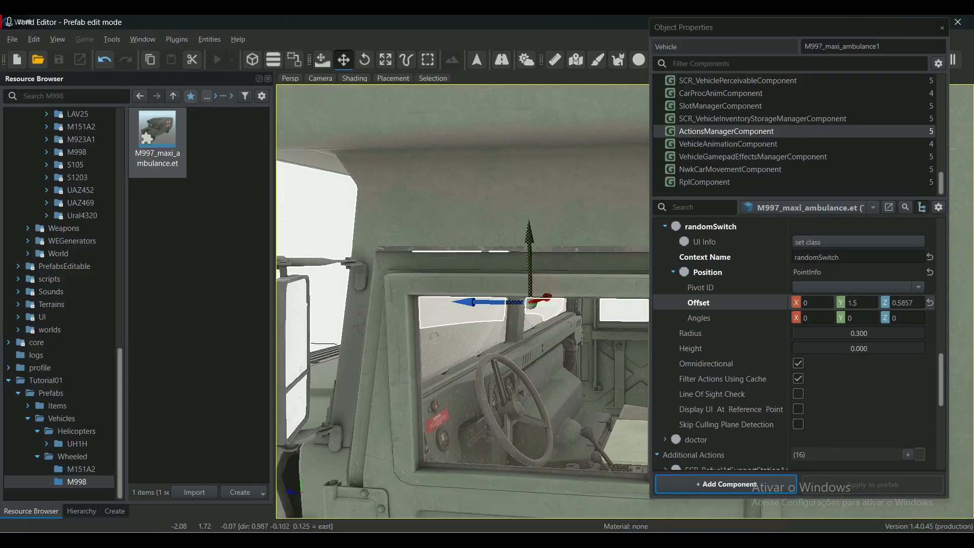
{"action": "middle_click_drag", "start_coordinate": [561, 343], "coordinate": [561, 289]}
{"action": "middle_click_drag", "start_coordinate": [561, 252], "coordinate": [532, 258]}
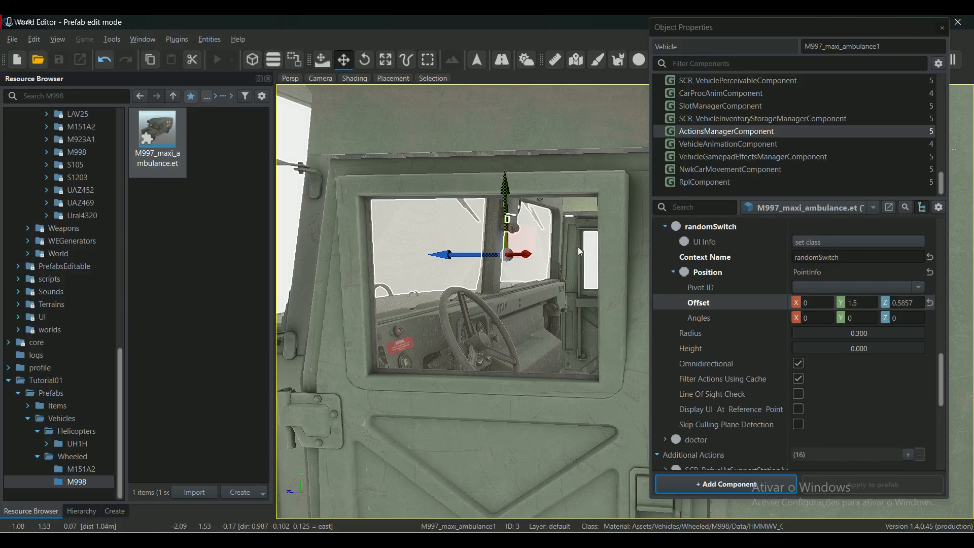
Load the GM_Arland.ent Game Master world and start it in play mode
{"action": "left_click", "coordinate": [12, 40]}
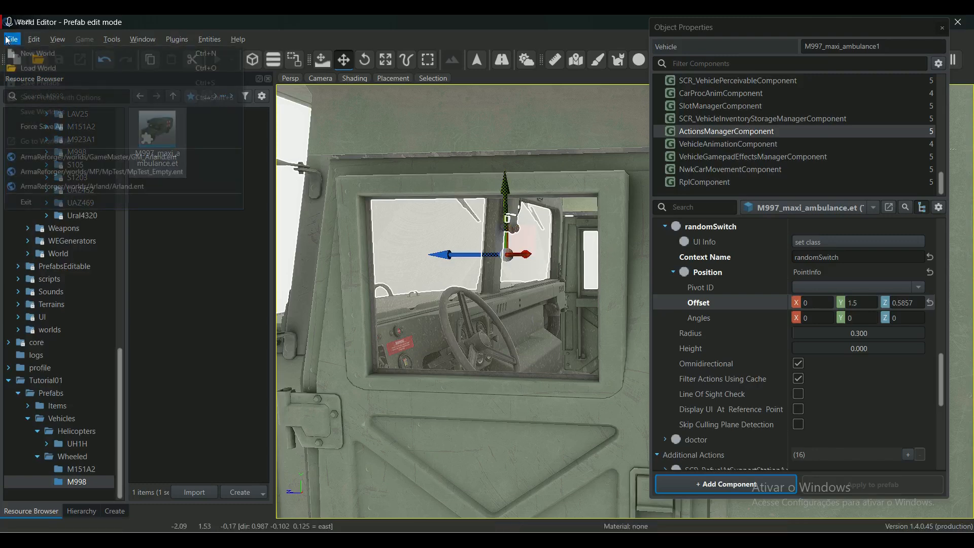
{"action": "left_click", "coordinate": [90, 157]}
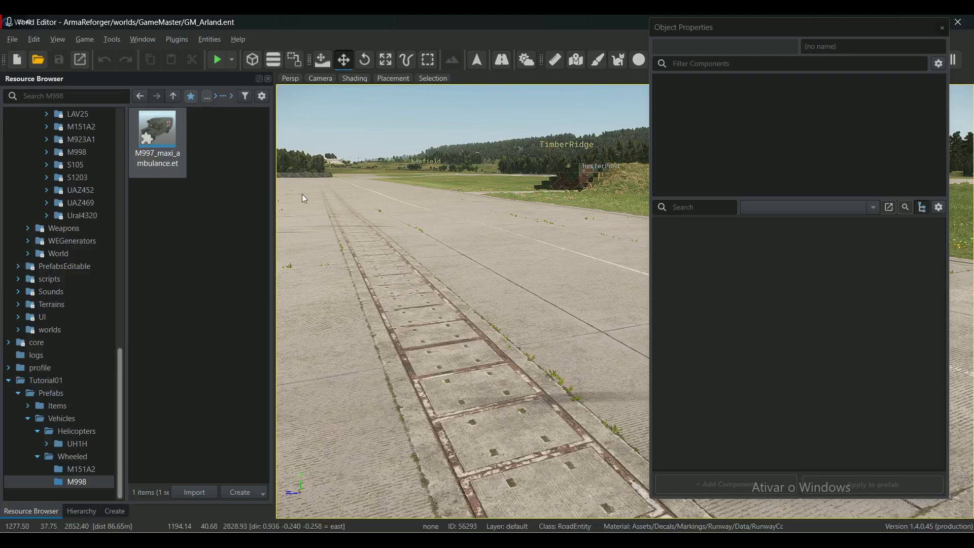
{"action": "left_click", "coordinate": [217, 59]}
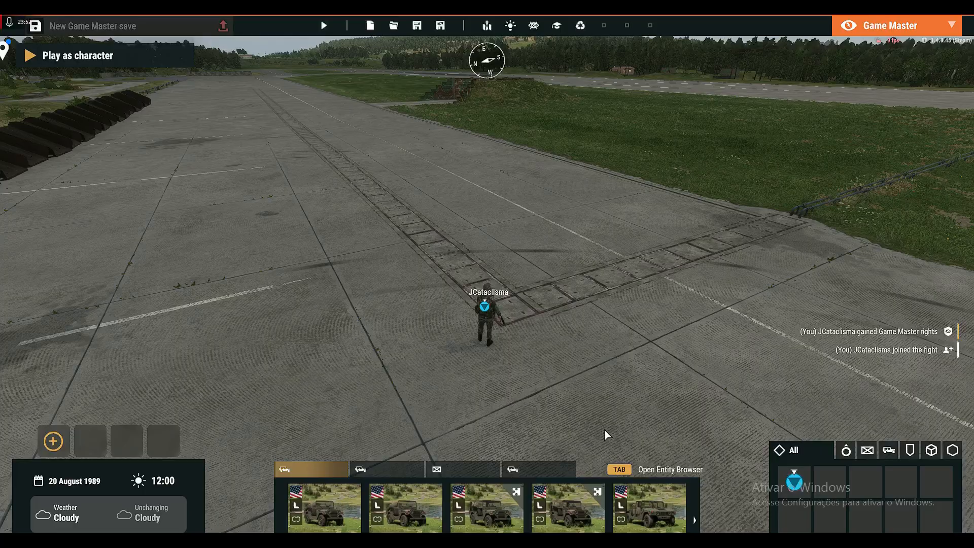
Place an M997 Ambulance from the Entity Browser on the runway near the player character
{"action": "key", "text": "Tab"}
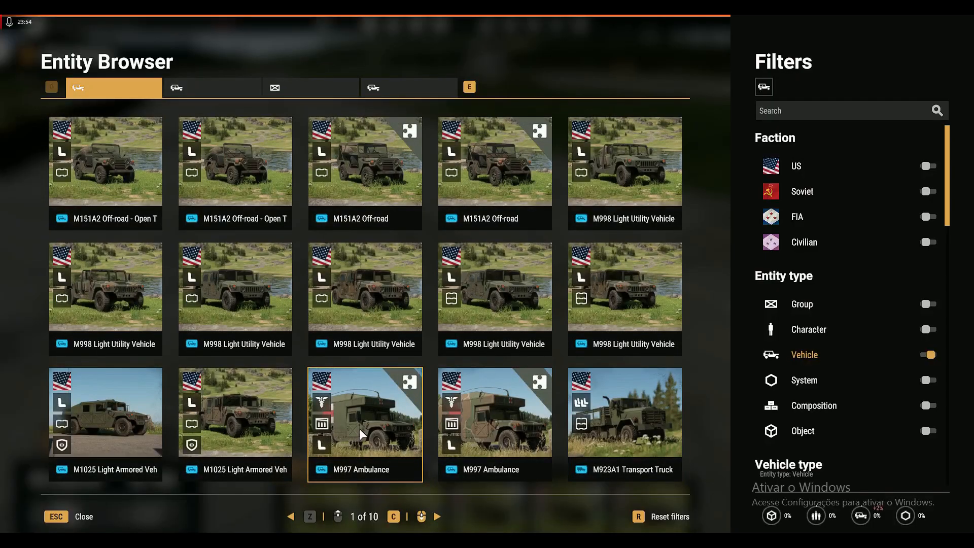
{"action": "left_click", "coordinate": [365, 421]}
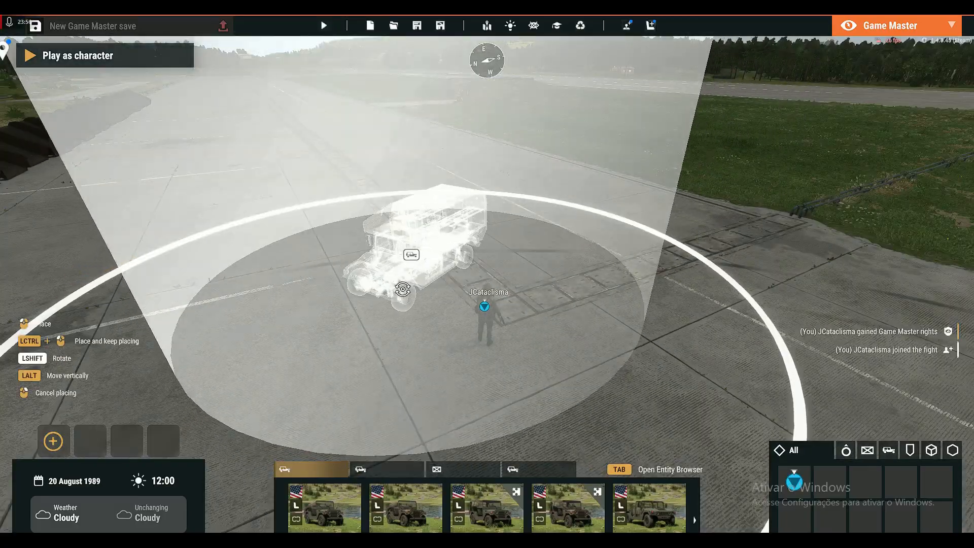
{"action": "left_click", "coordinate": [417, 284]}
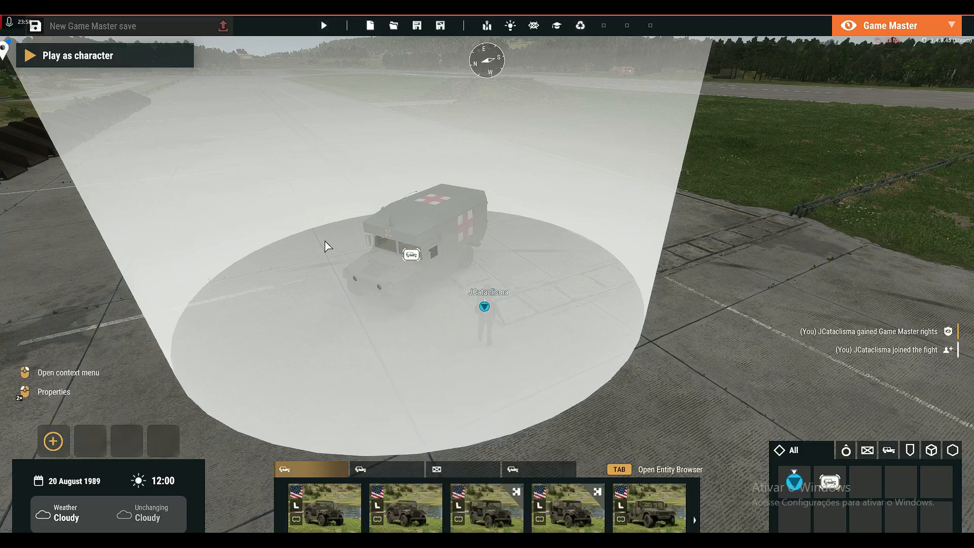
Put the player character into the ambulance, play as that character to check the cab, and end the play session
{"action": "mouse_move", "coordinate": [411, 258]}
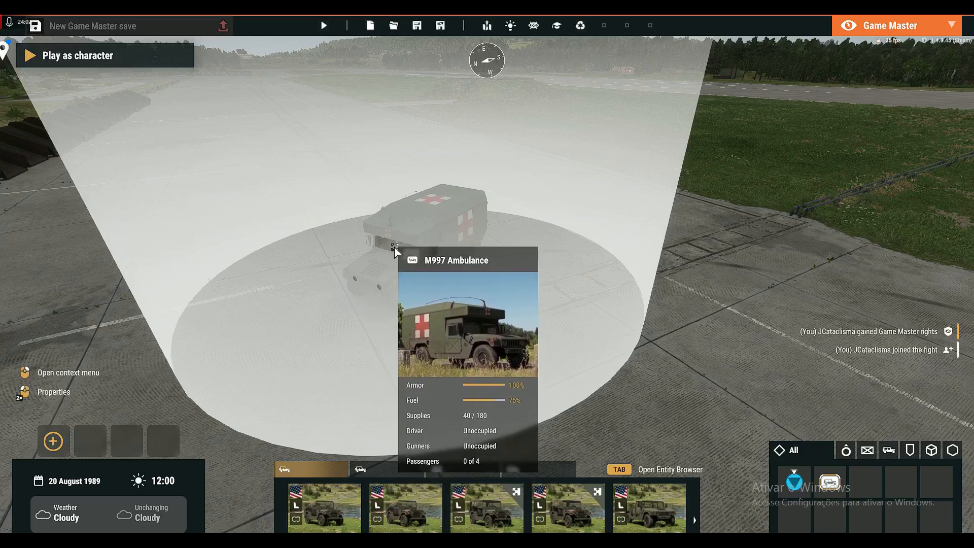
{"action": "left_click_drag", "start_coordinate": [486, 308], "coordinate": [409, 257]}
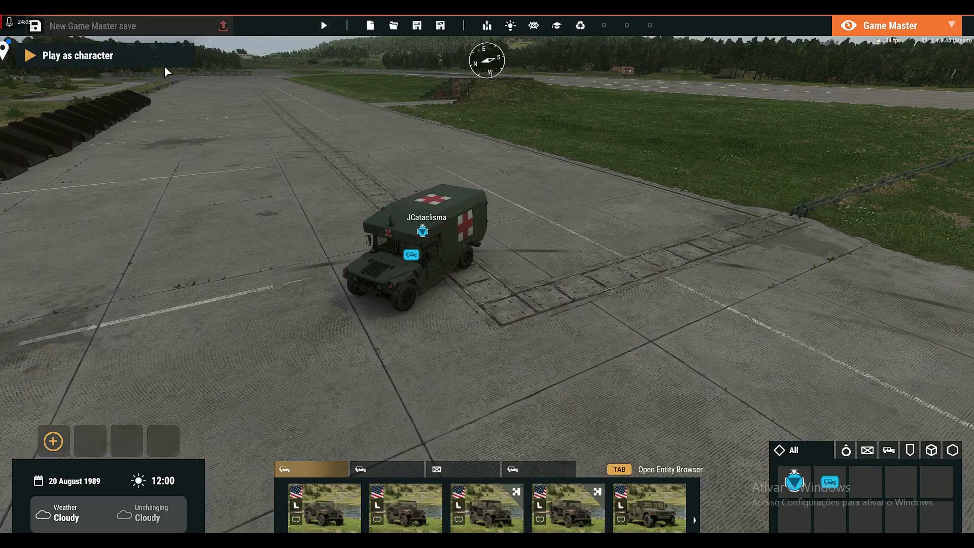
{"action": "left_click", "coordinate": [135, 55]}
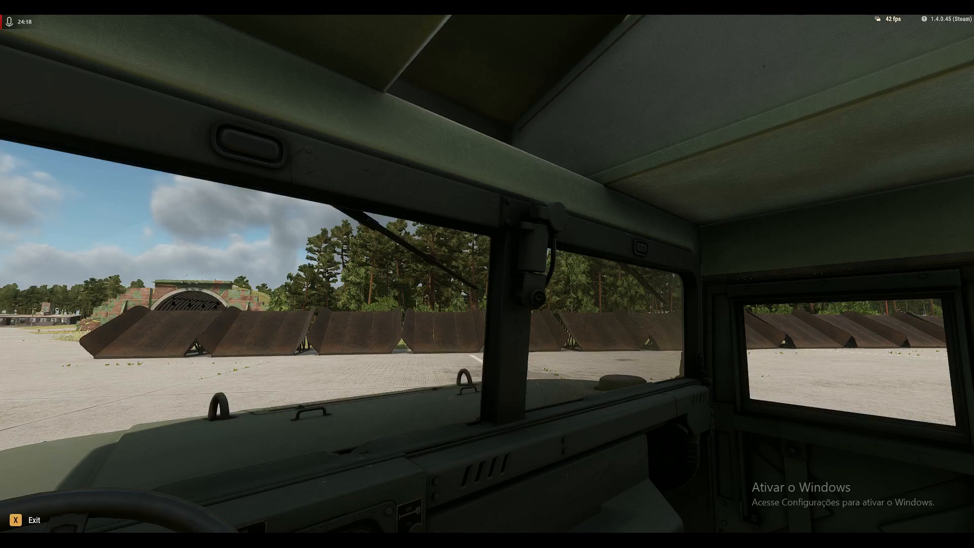
{"action": "key", "text": "Escape"}
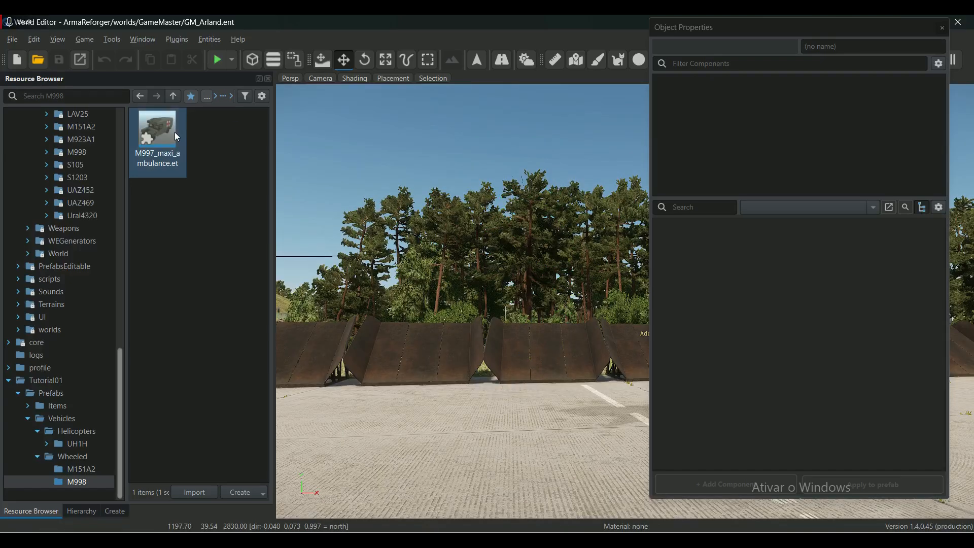
Reopen the M997_maxi_ambulance.et prefab for editing and check the randomSwitch Context Name in its ActionsManagerComponent
{"action": "right_click", "coordinate": [163, 136]}
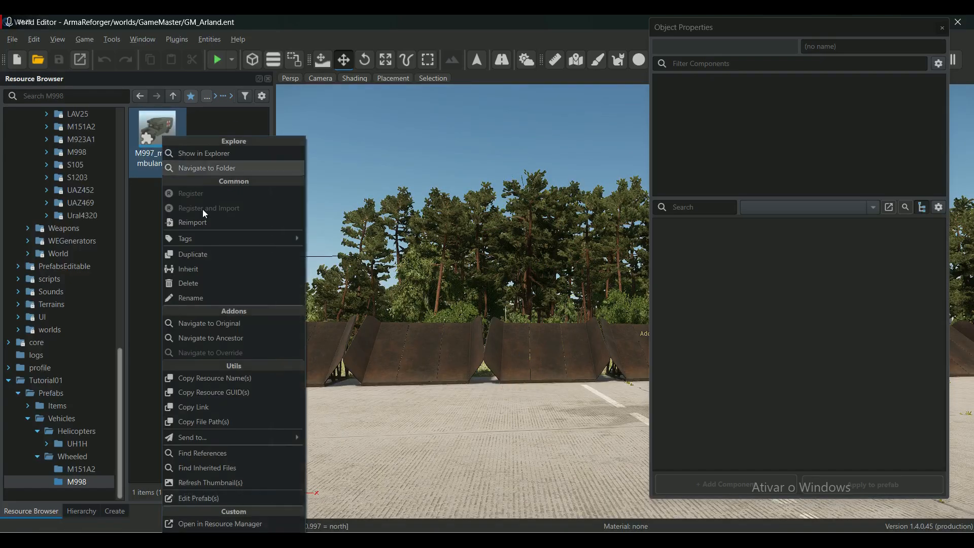
{"action": "left_click", "coordinate": [221, 497]}
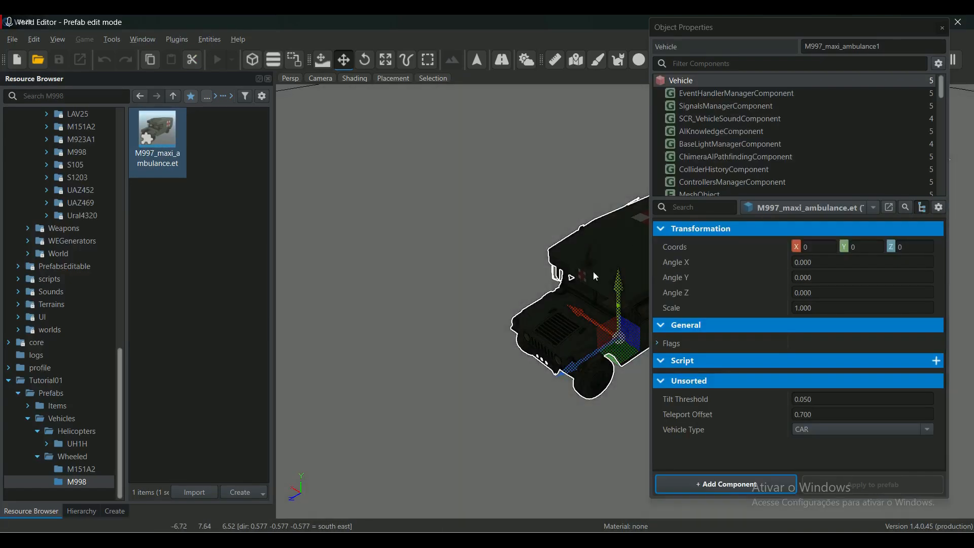
{"action": "scroll", "coordinate": [735, 158], "scroll_direction": "down", "scroll_amount": 5}
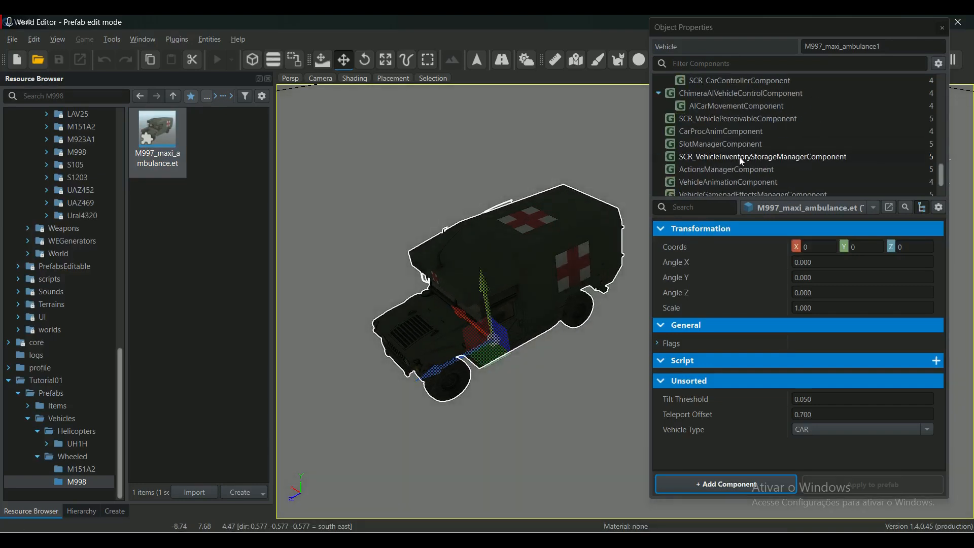
{"action": "left_click", "coordinate": [696, 131]}
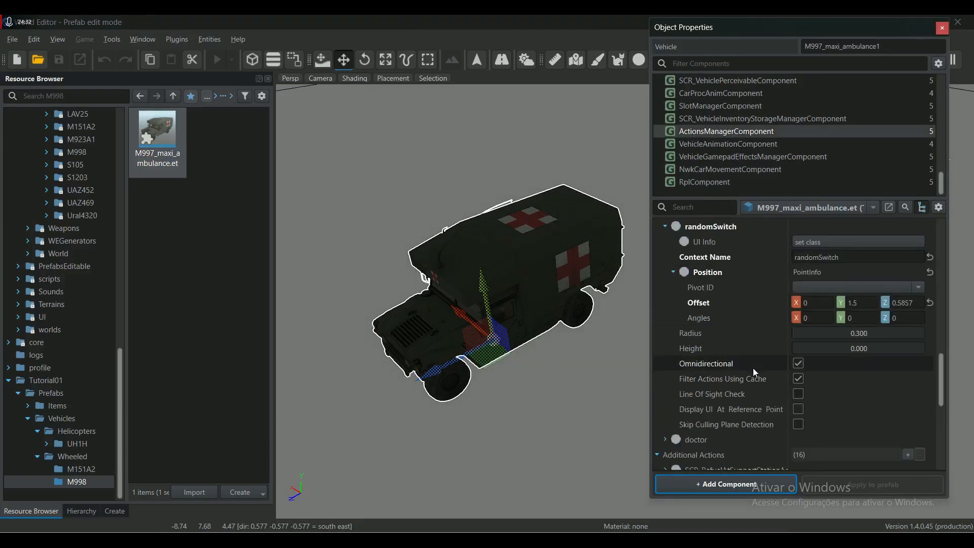
{"action": "double_click", "coordinate": [861, 258]}
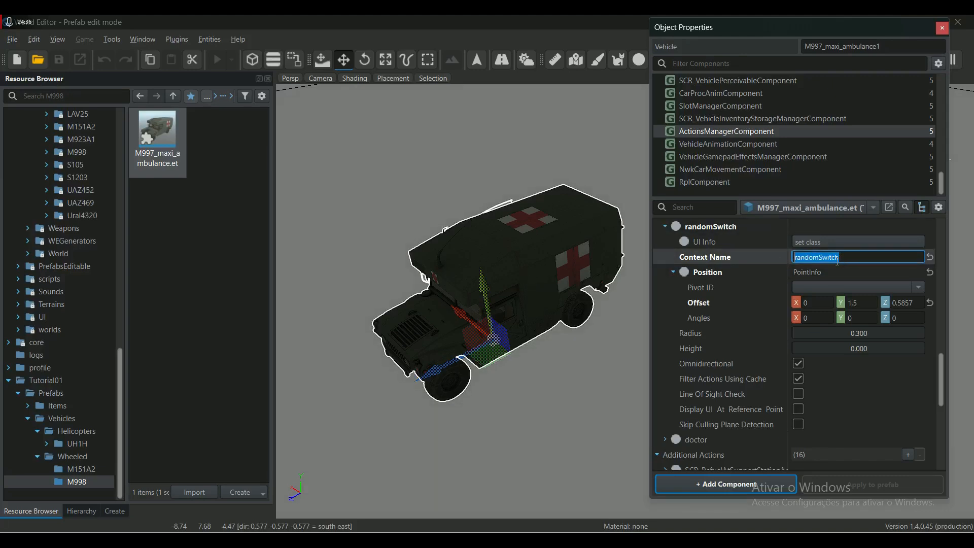
{"action": "key", "text": "Return"}
Select the vehicle's BaseLightManagerComponent and collapse the expanded dashboard entry in its Light Action list
{"action": "scroll", "coordinate": [723, 130], "scroll_direction": "up", "scroll_amount": 3}
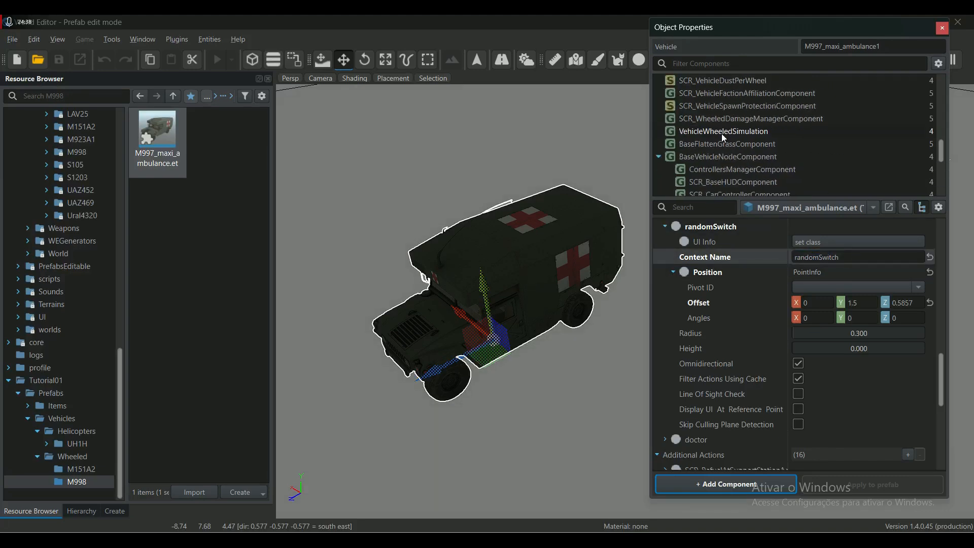
{"action": "scroll", "coordinate": [723, 139], "scroll_direction": "up", "scroll_amount": 6}
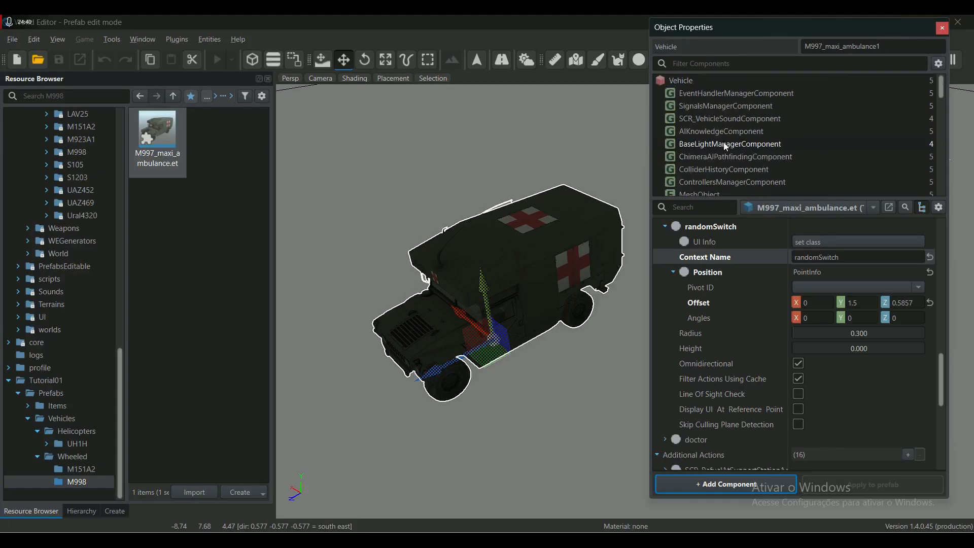
{"action": "left_click", "coordinate": [726, 144]}
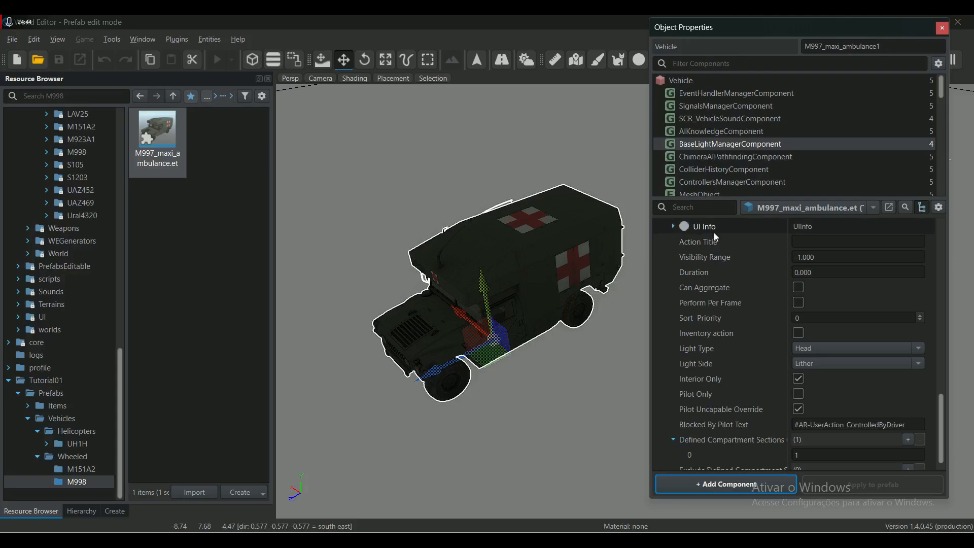
{"action": "scroll", "coordinate": [745, 320], "scroll_direction": "up", "scroll_amount": 1}
{"action": "left_click", "coordinate": [667, 275]}
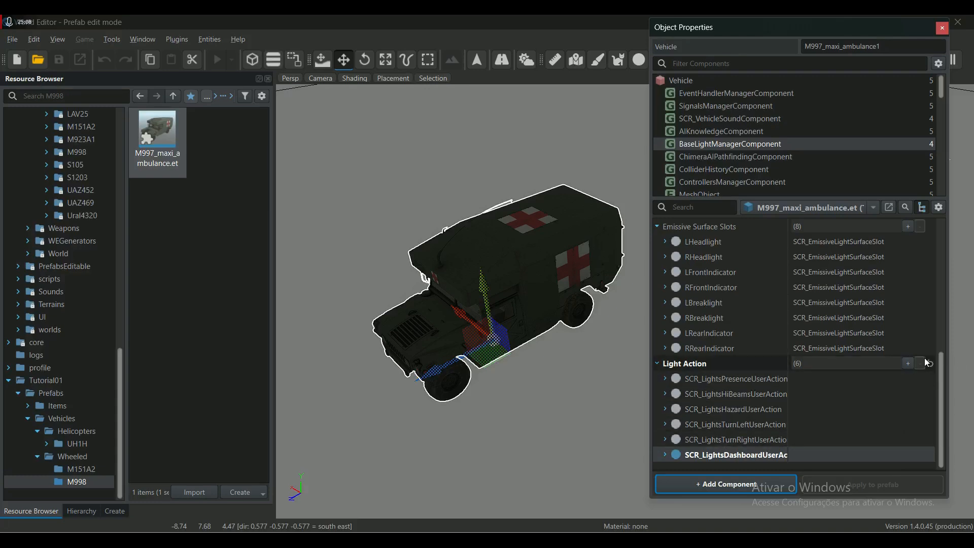
{"action": "left_click", "coordinate": [907, 363]}
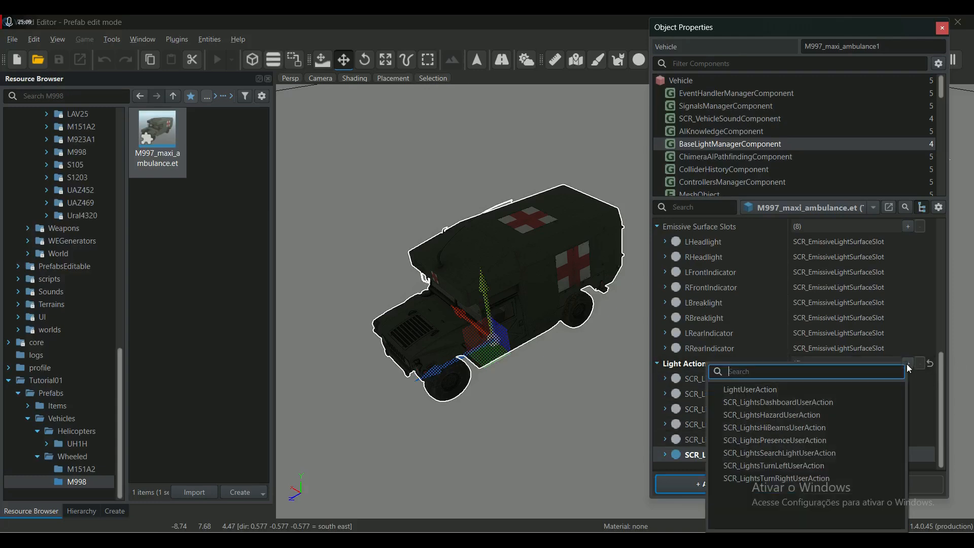
{"action": "left_click", "coordinate": [750, 389]}
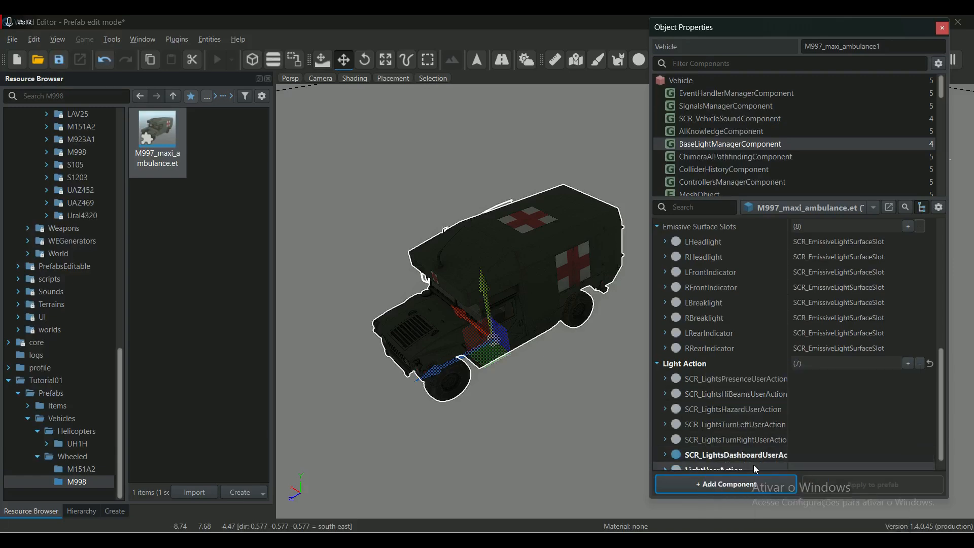
{"action": "left_click", "coordinate": [665, 455]}
{"action": "scroll", "coordinate": [791, 416], "scroll_direction": "down", "scroll_amount": 6}
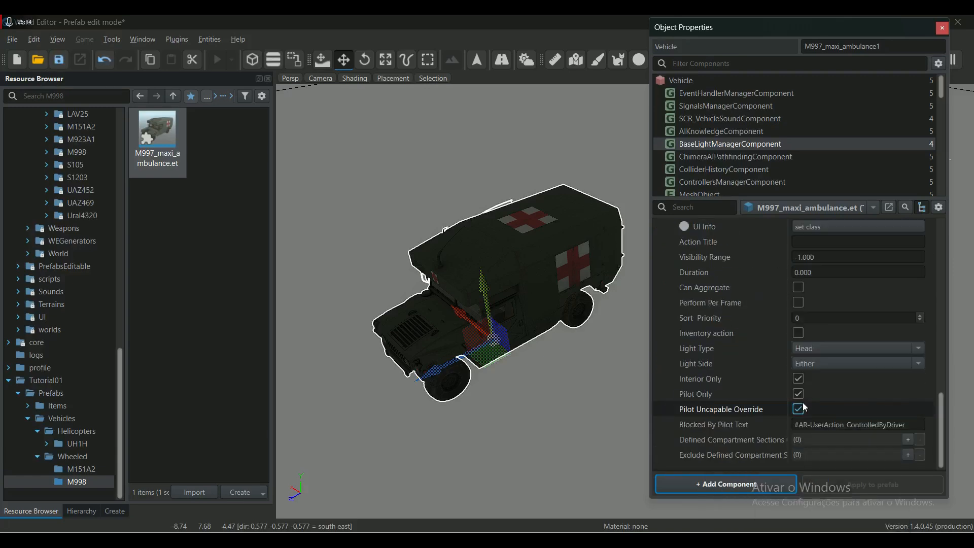
{"action": "scroll", "coordinate": [836, 391], "scroll_direction": "up", "scroll_amount": 1}
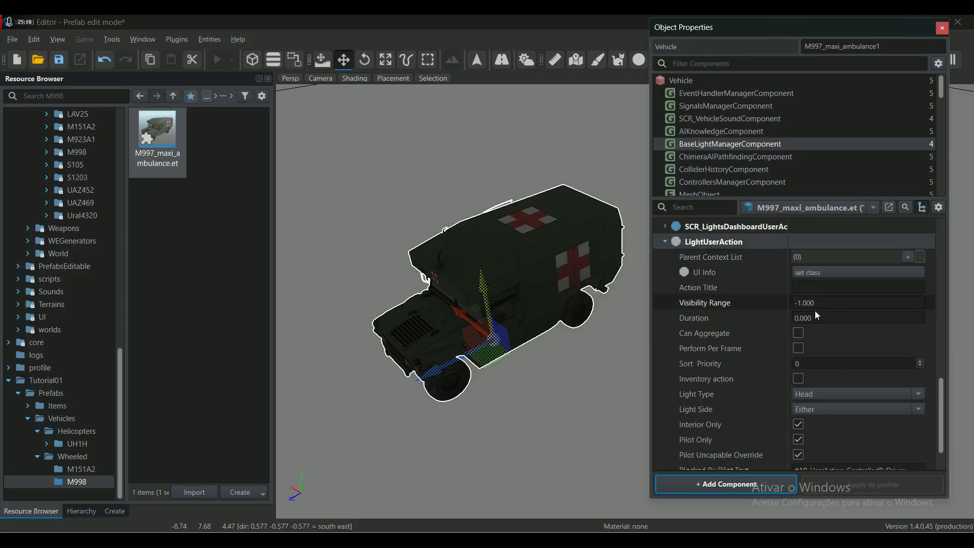
{"action": "left_click", "coordinate": [834, 274]}
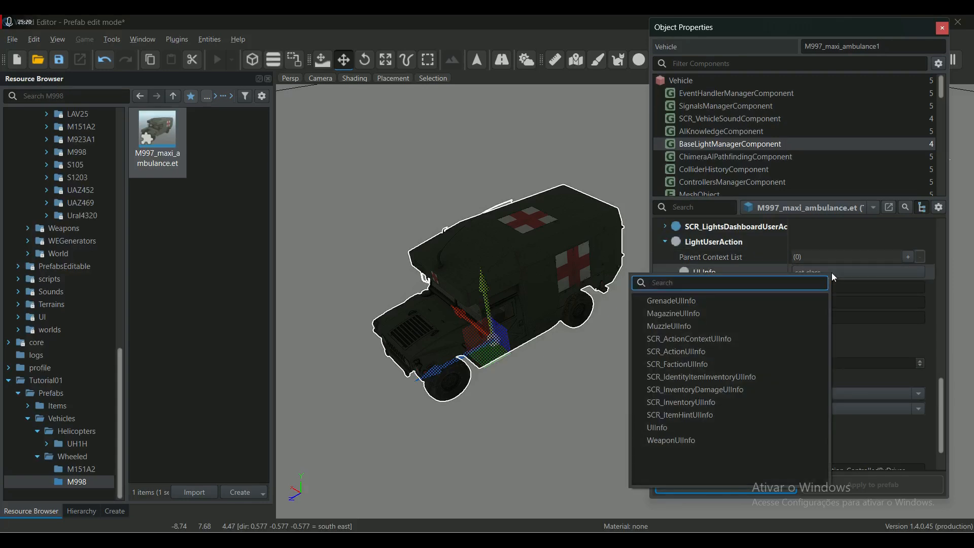
{"action": "left_click", "coordinate": [942, 288]}
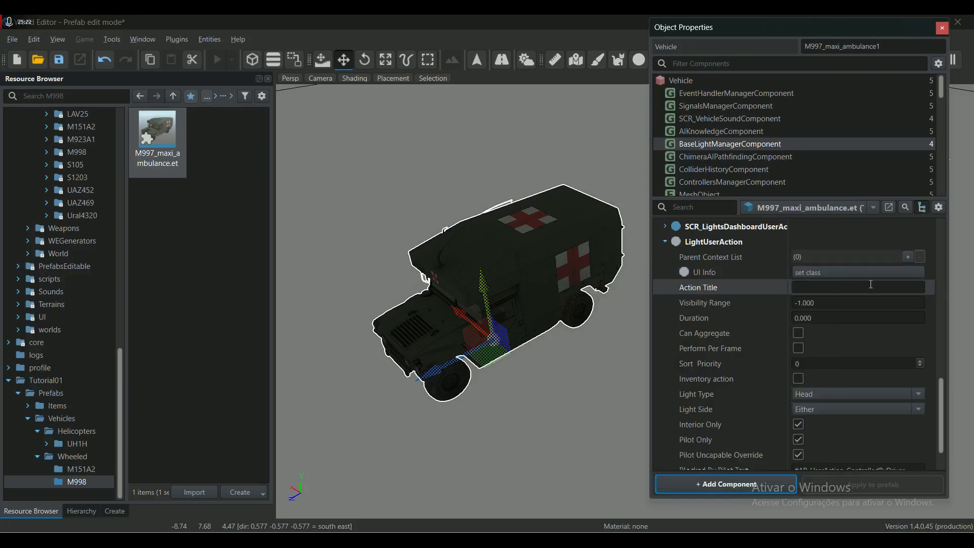
{"action": "right_click", "coordinate": [704, 243]}
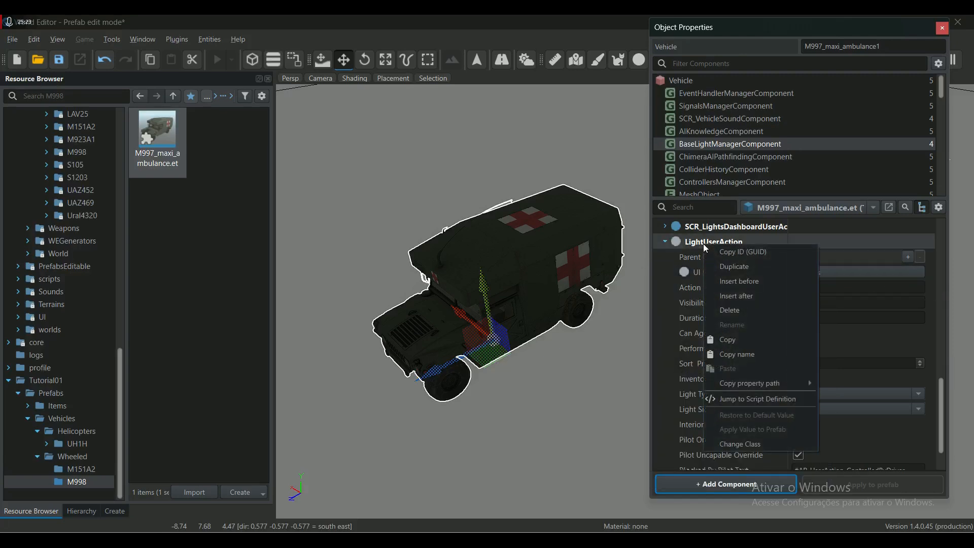
{"action": "left_click", "coordinate": [738, 309]}
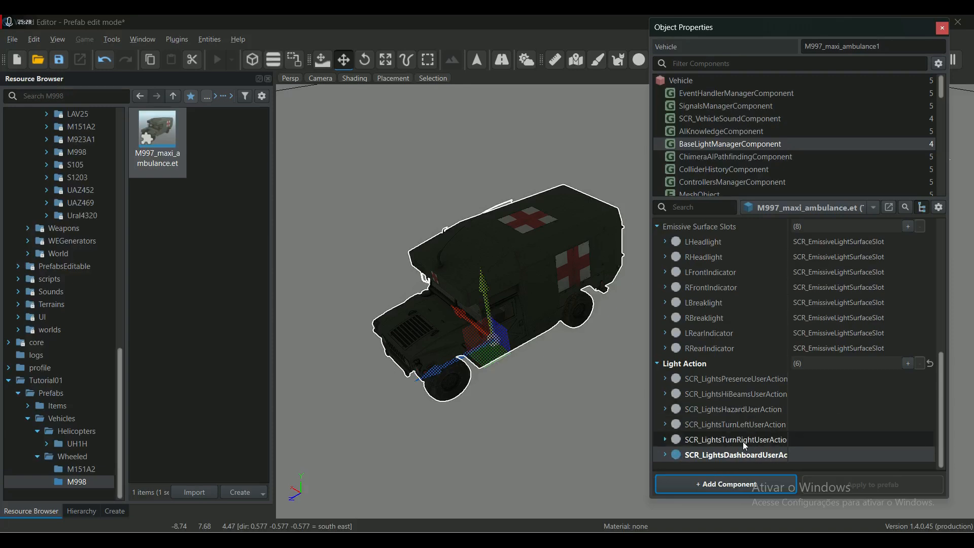
Duplicate the SCR_LightsDashboardUserAction light action and change the copy's class to LightUserAction
{"action": "right_click", "coordinate": [695, 456]}
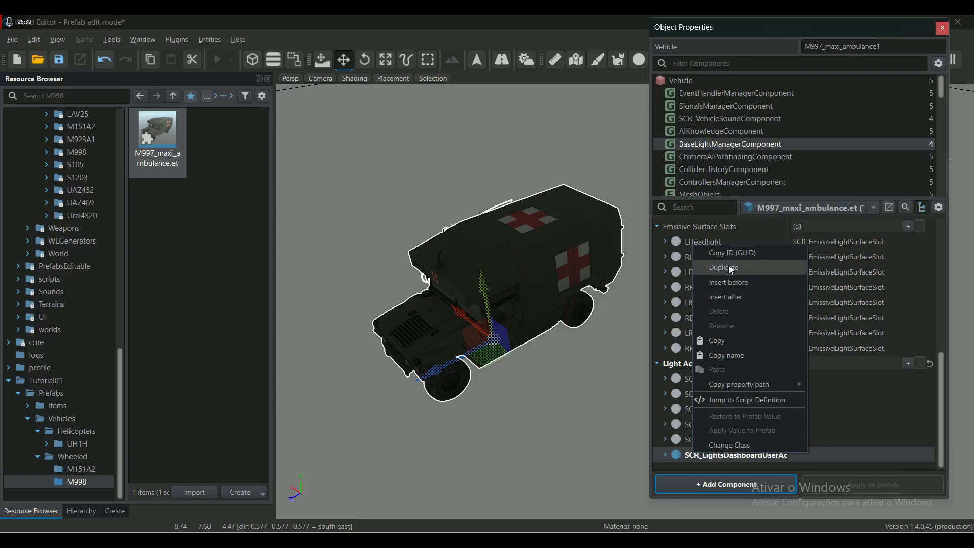
{"action": "left_click", "coordinate": [728, 266]}
{"action": "scroll", "coordinate": [796, 396], "scroll_direction": "down", "scroll_amount": 1}
{"action": "right_click", "coordinate": [707, 455]}
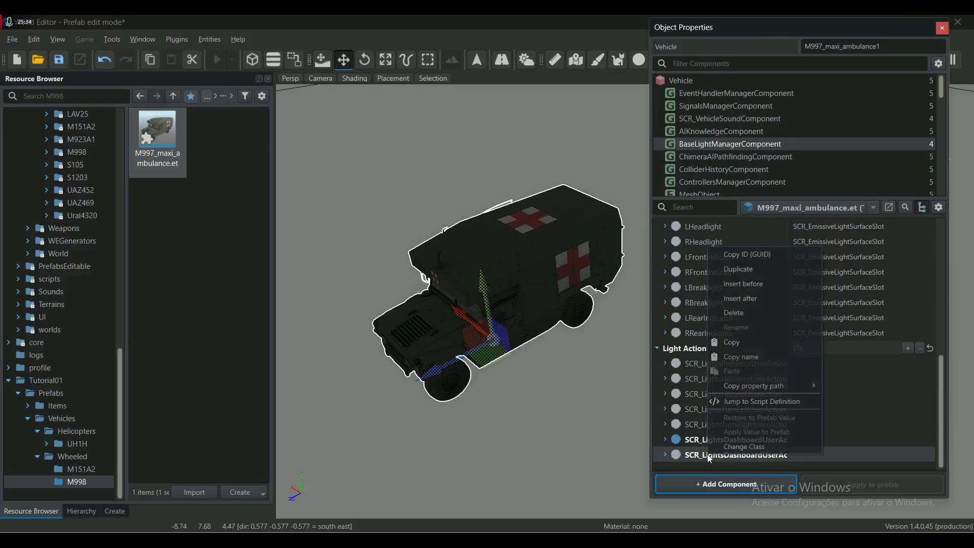
{"action": "left_click", "coordinate": [744, 445]}
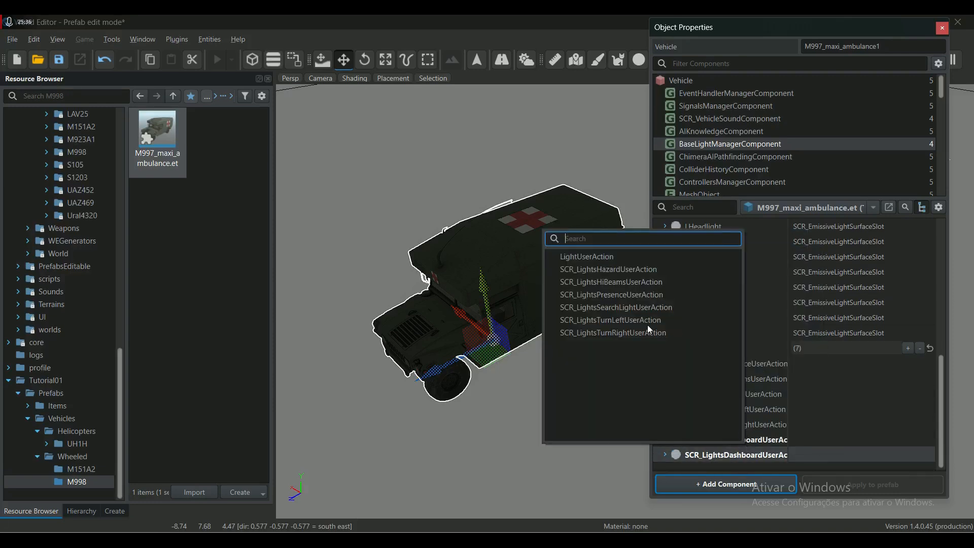
{"action": "left_click", "coordinate": [587, 256]}
Reset entries 1, 2 and 3 in the LightUserAction's Parent Context List to their default context
{"action": "left_click", "coordinate": [665, 453]}
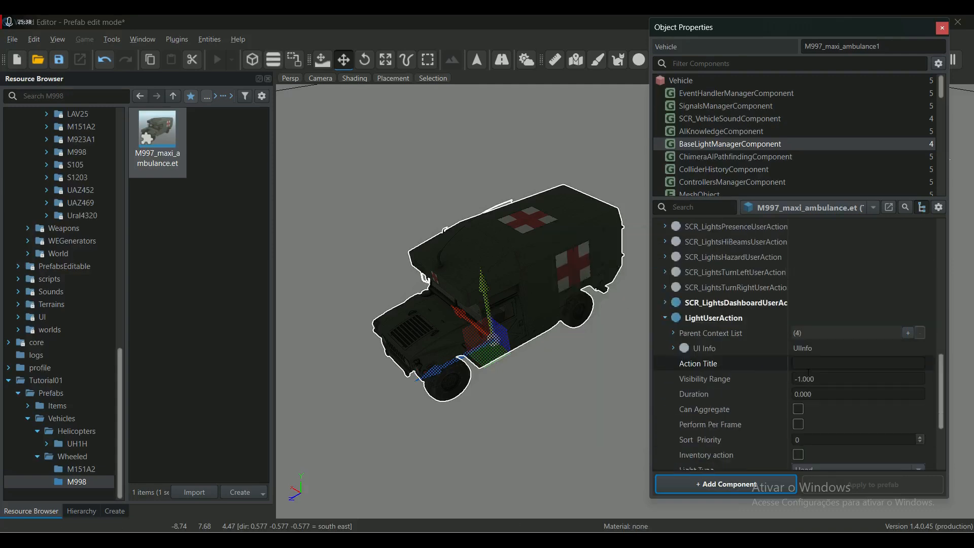
{"action": "scroll", "coordinate": [819, 347], "scroll_direction": "down", "scroll_amount": 8}
{"action": "scroll", "coordinate": [736, 278], "scroll_direction": "up", "scroll_amount": 6}
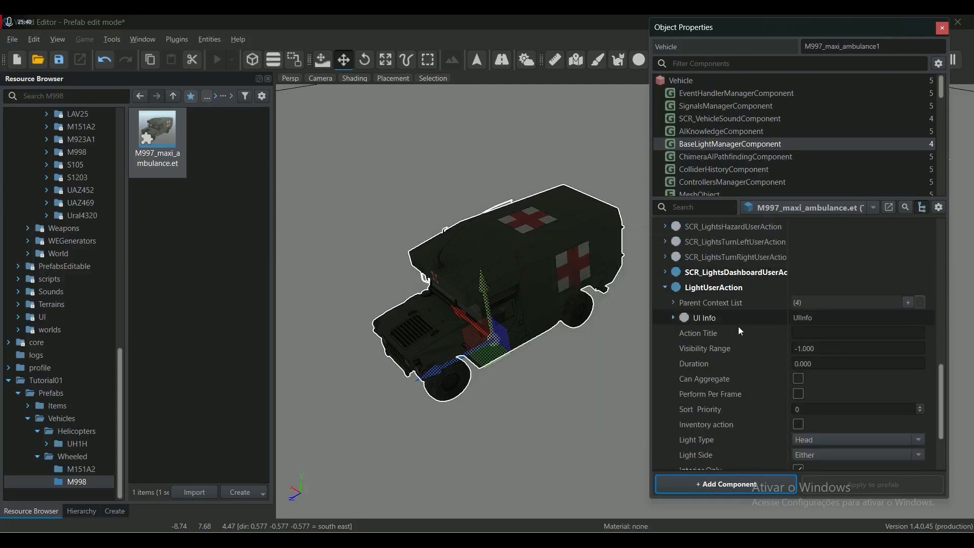
{"action": "left_click", "coordinate": [672, 302]}
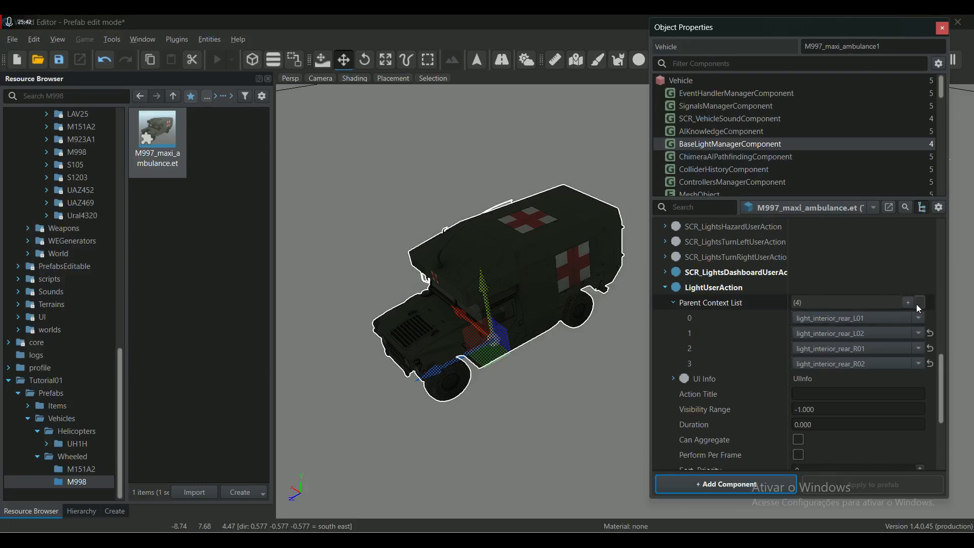
{"action": "left_click", "coordinate": [930, 333]}
{"action": "left_click", "coordinate": [930, 348]}
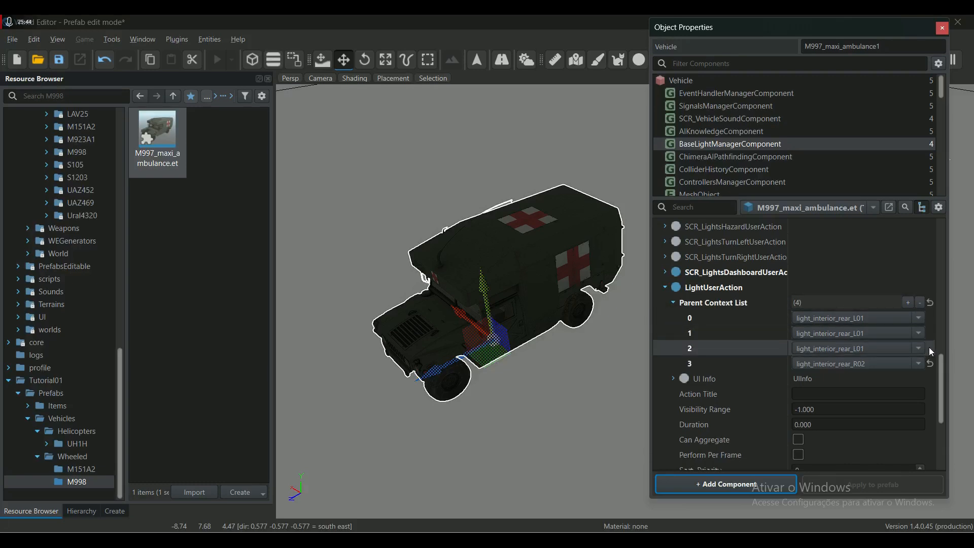
{"action": "left_click", "coordinate": [930, 364]}
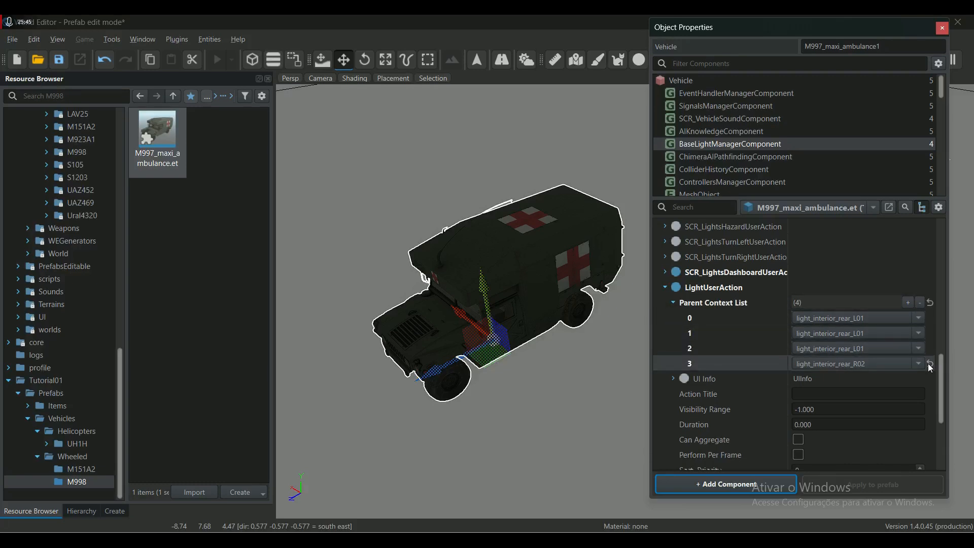
Restore the LightUserAction's Parent Context List to its defaults and delete its last three entries, keeping only entry 0
{"action": "left_click", "coordinate": [929, 302]}
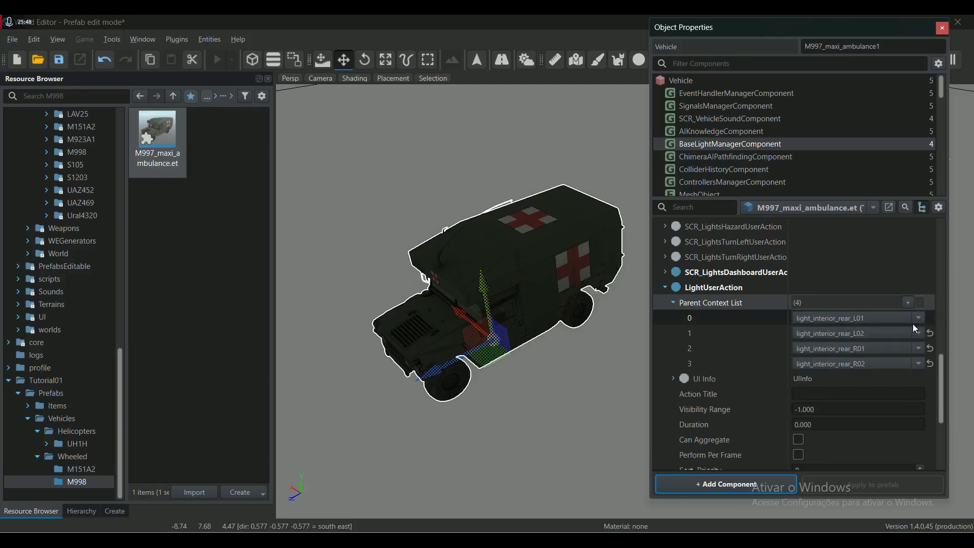
{"action": "left_click", "coordinate": [921, 331]}
{"action": "left_click", "coordinate": [921, 330]}
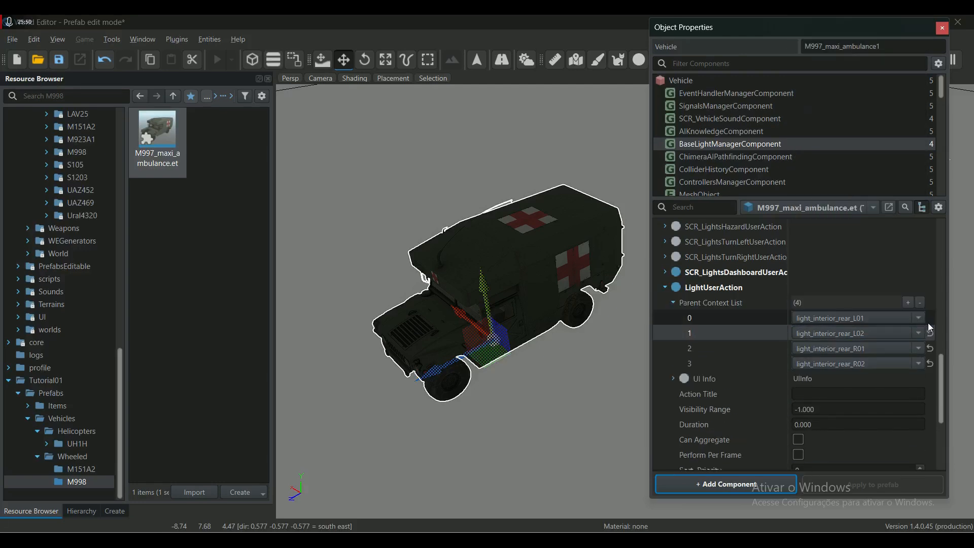
{"action": "left_click", "coordinate": [718, 287]}
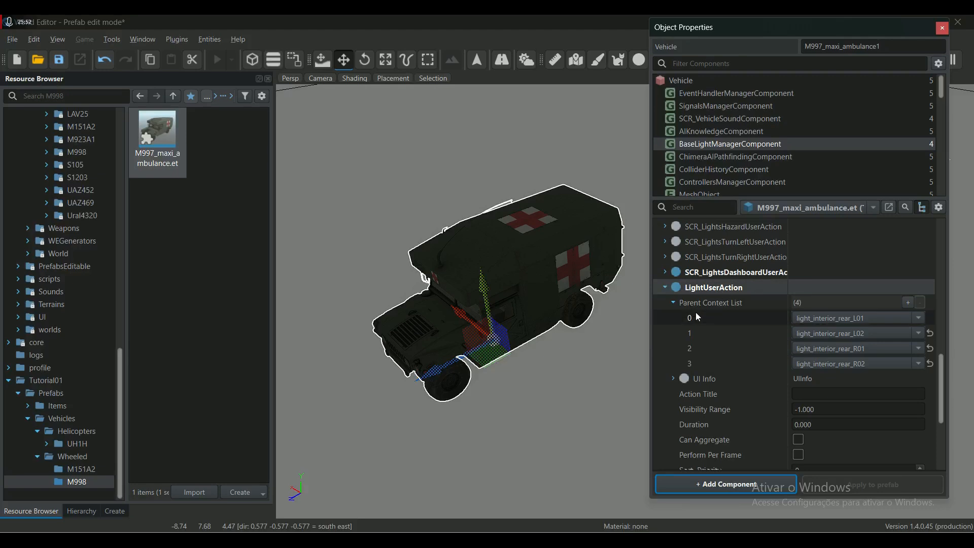
{"action": "left_click", "coordinate": [701, 333]}
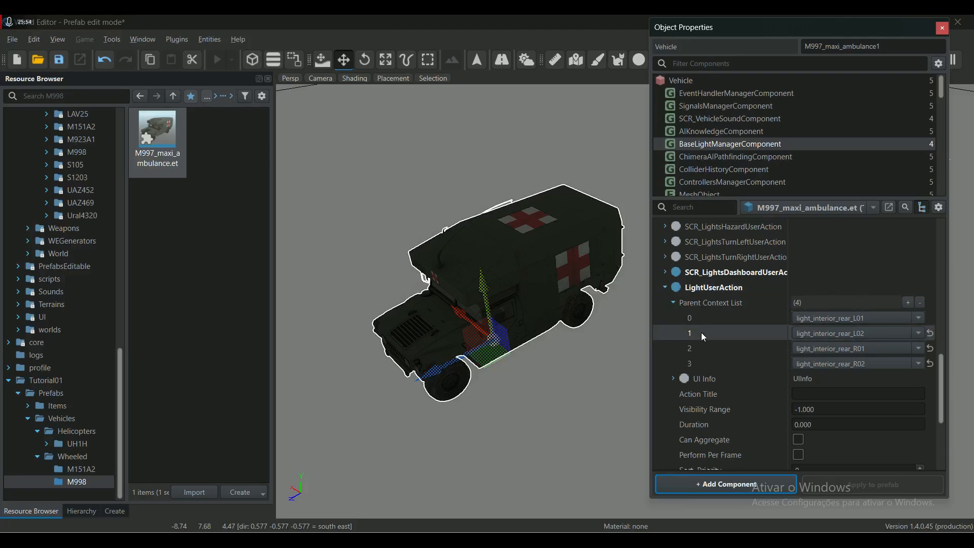
{"action": "key", "text": "Delete"}
{"action": "key", "text": "Delete"}
{"action": "key", "text": "Delete"}
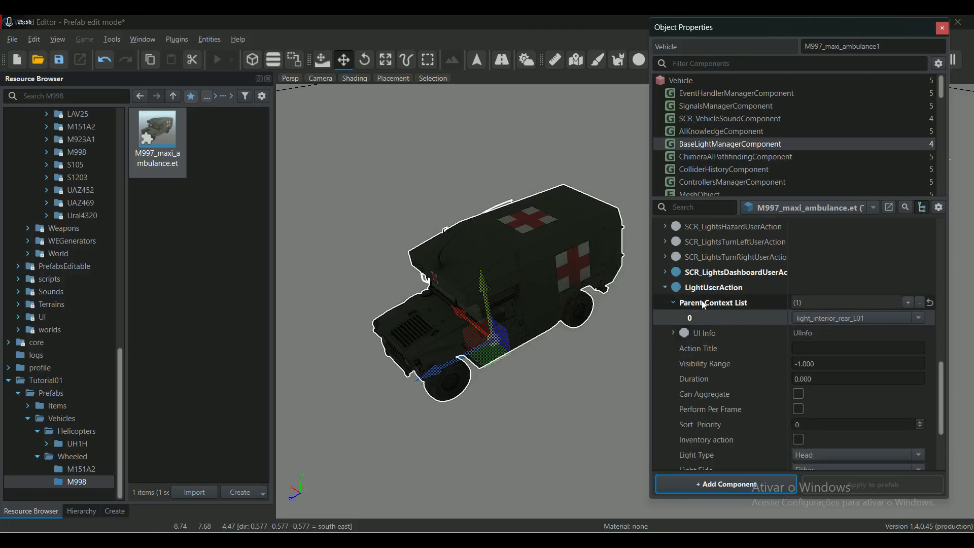
Set entry 0 of the LightUserAction's Parent Context List to randomSwitch
{"action": "left_click", "coordinate": [705, 305]}
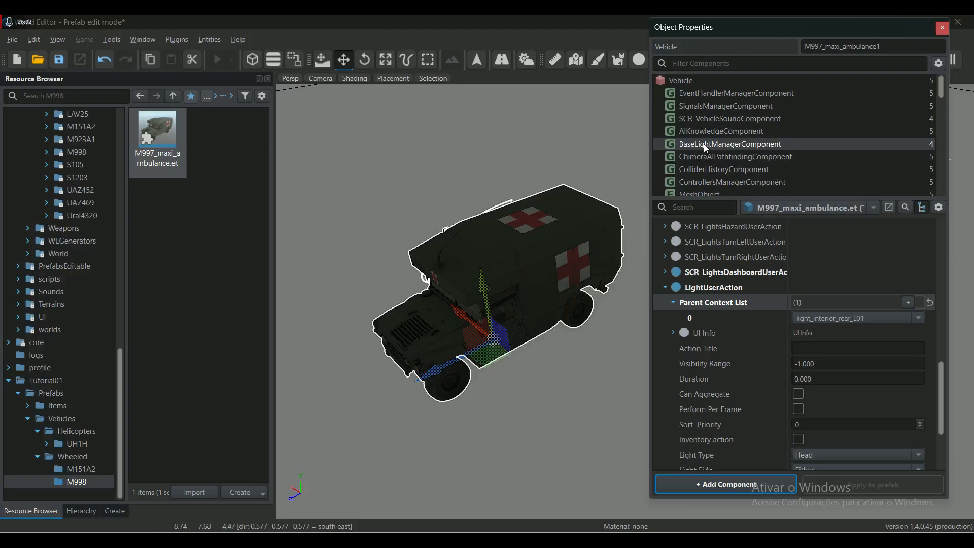
{"action": "left_click", "coordinate": [891, 315]}
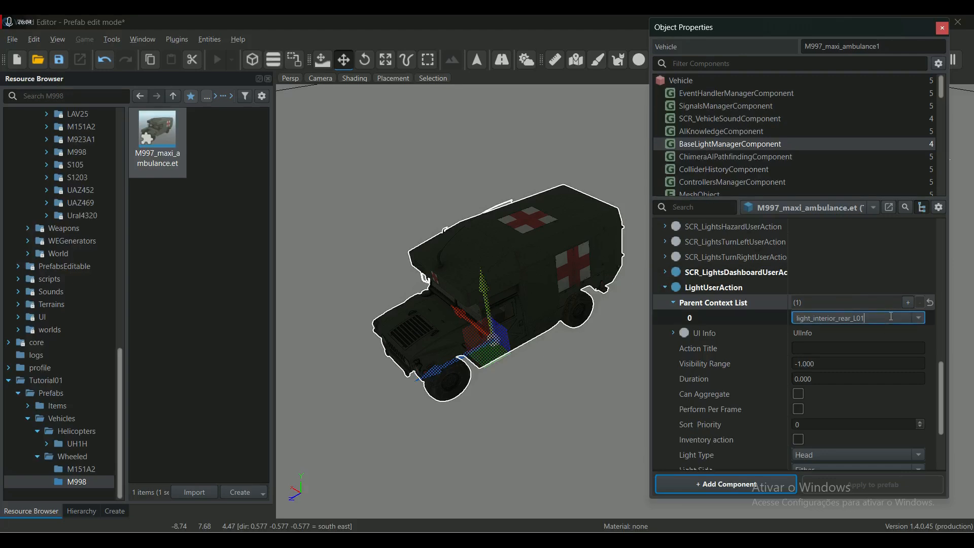
{"action": "type", "text": "randomSwitch"}
{"action": "left_click", "coordinate": [783, 315]}
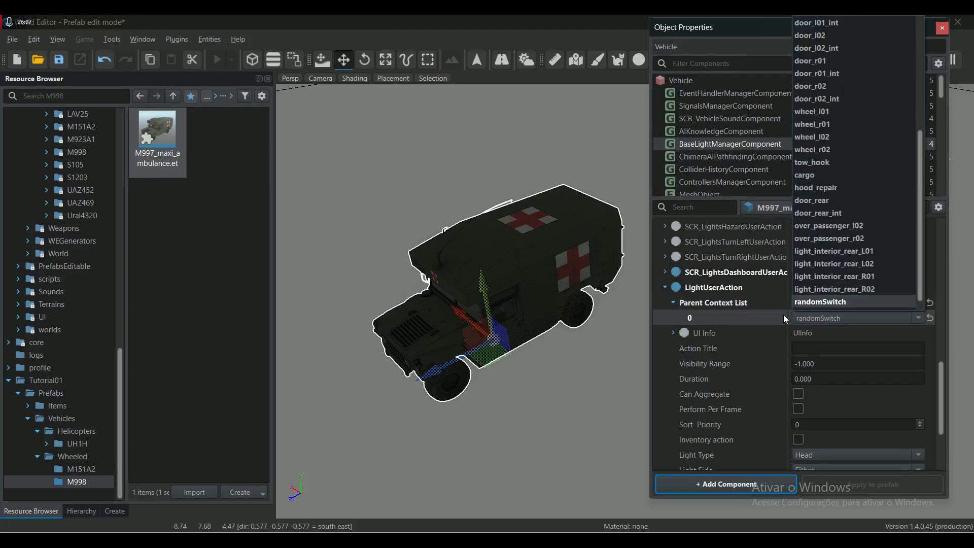
{"action": "left_click", "coordinate": [844, 303]}
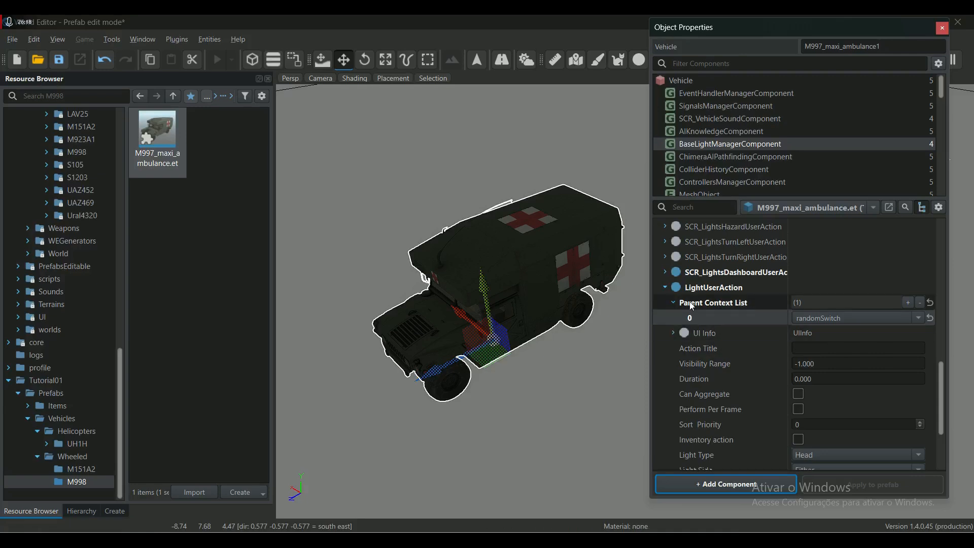
Check the LightUserAction's UI Info name, and set its Light Type to Dashboard
{"action": "left_click", "coordinate": [674, 332]}
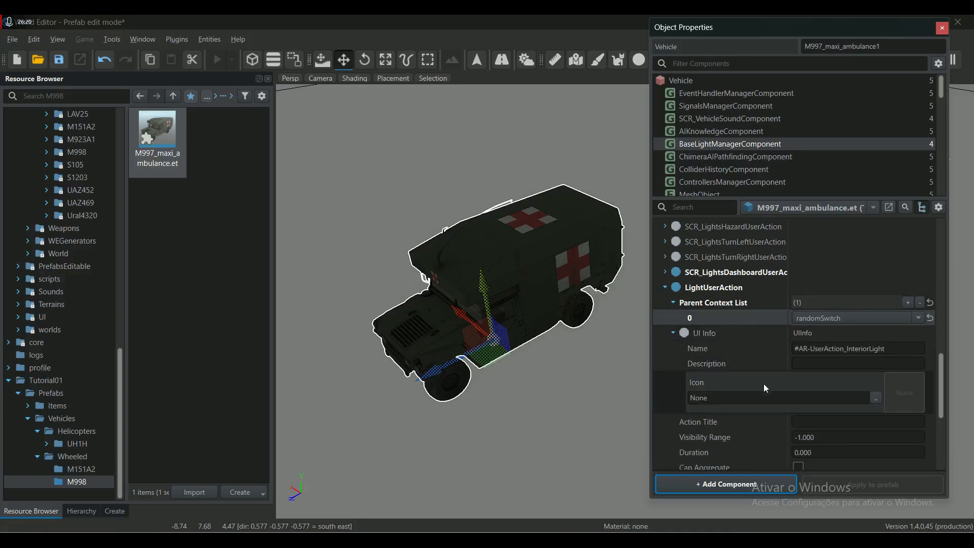
{"action": "scroll", "coordinate": [782, 379], "scroll_direction": "down", "scroll_amount": 3}
{"action": "scroll", "coordinate": [806, 376], "scroll_direction": "up", "scroll_amount": 3}
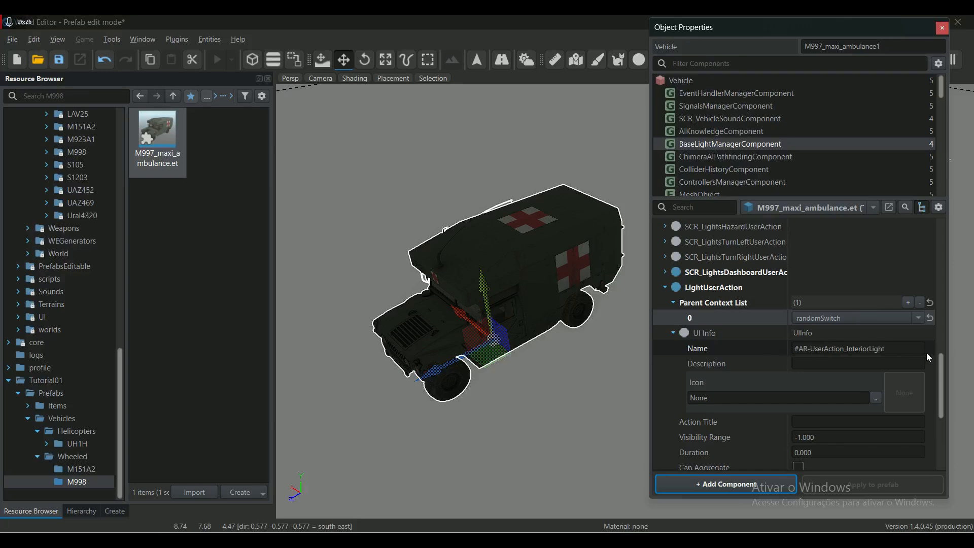
{"action": "left_click", "coordinate": [674, 333]}
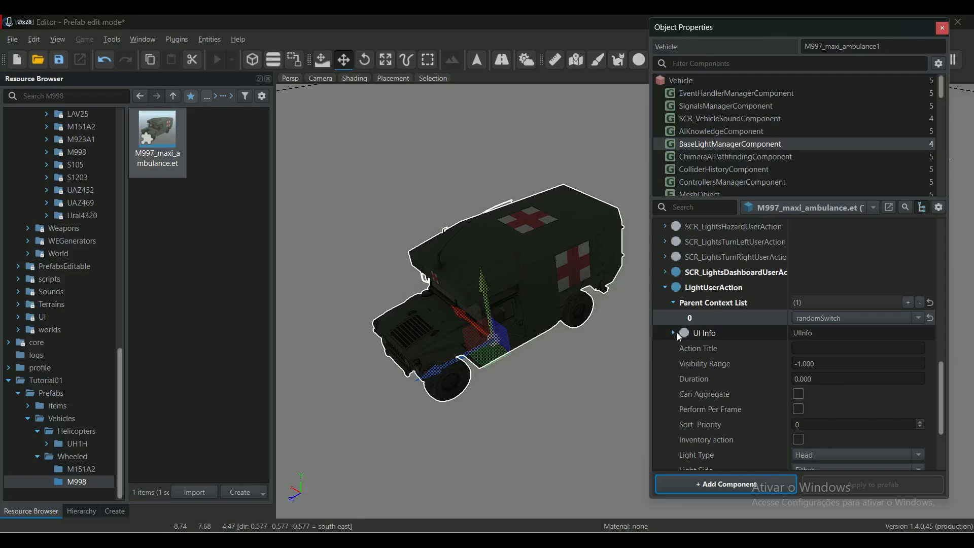
{"action": "scroll", "coordinate": [748, 365], "scroll_direction": "down", "scroll_amount": 3}
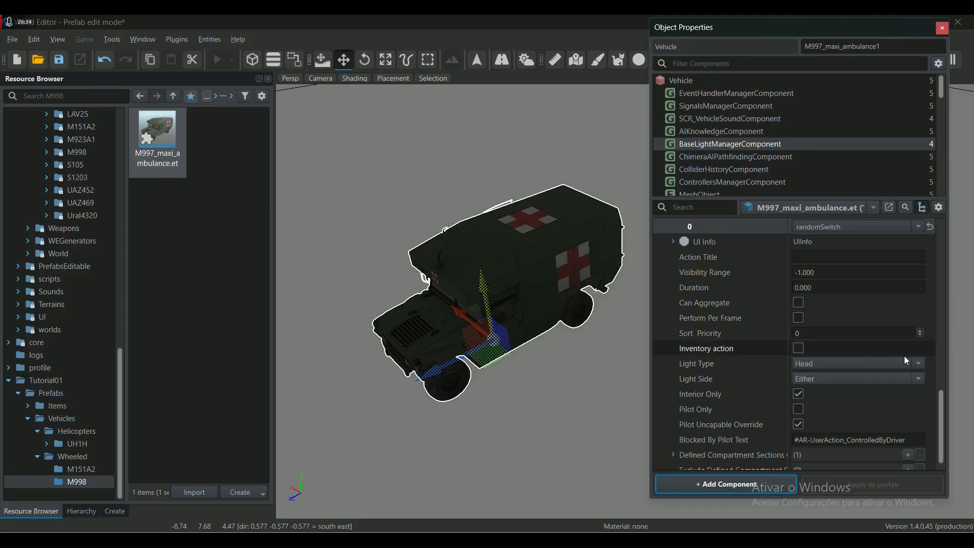
{"action": "left_click", "coordinate": [919, 364]}
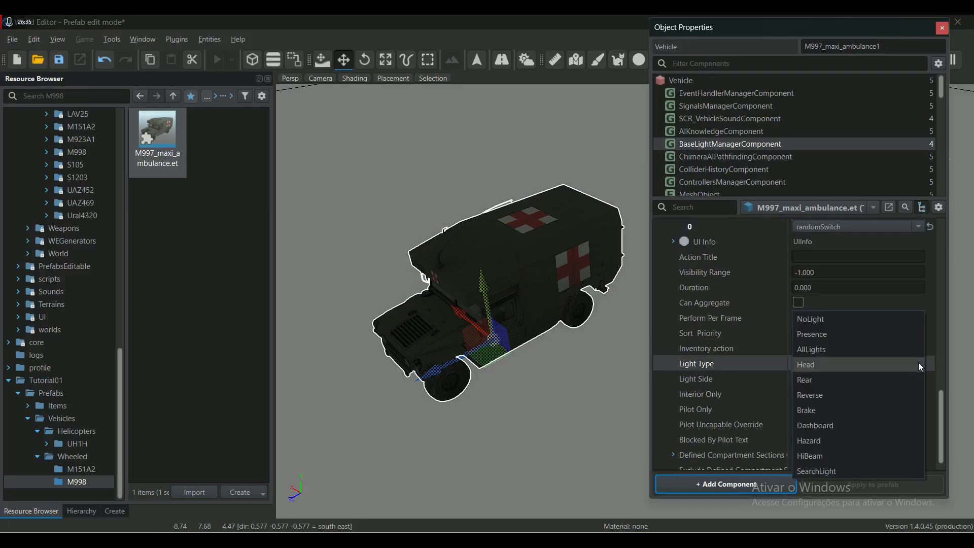
{"action": "left_click", "coordinate": [826, 424]}
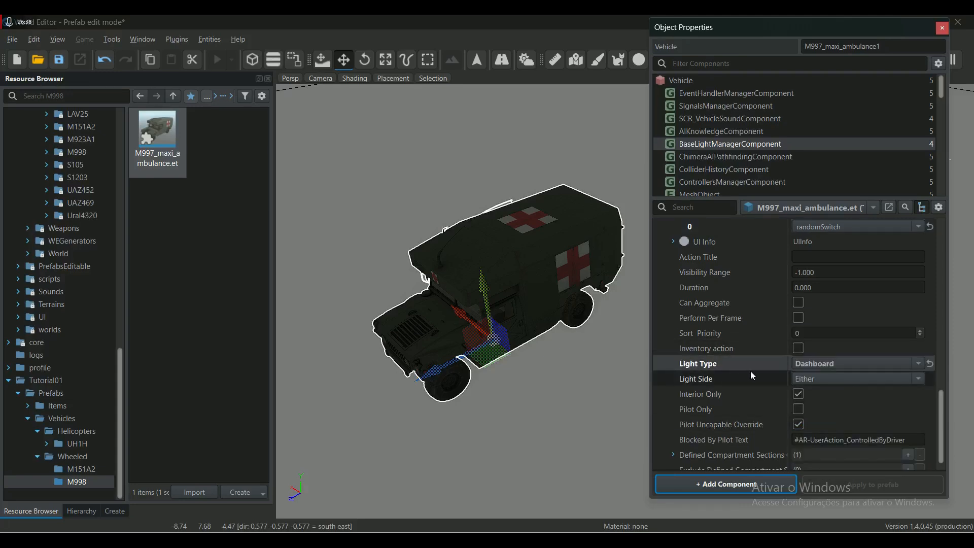
Set entry 0 of the LightUserAction's Defined Compartment Sections to 0
{"action": "scroll", "coordinate": [751, 375], "scroll_direction": "down", "scroll_amount": 1}
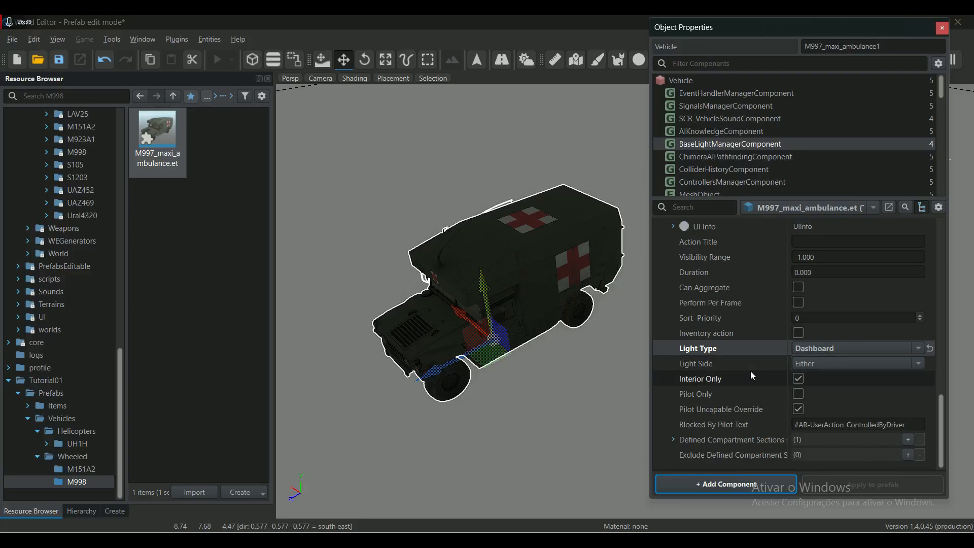
{"action": "left_click", "coordinate": [673, 439]}
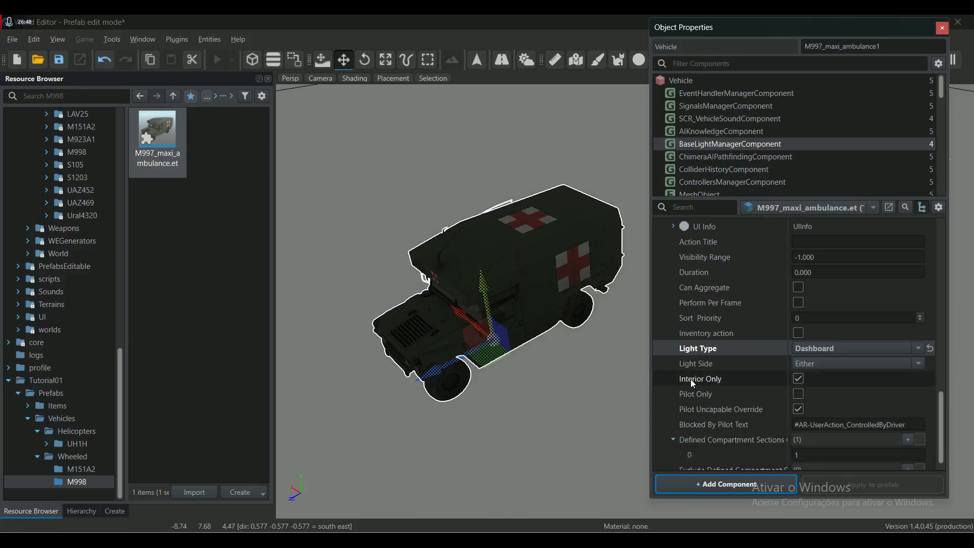
{"action": "left_click_drag", "start_coordinate": [811, 454], "coordinate": [779, 454]}
{"action": "left_click", "coordinate": [821, 457]}
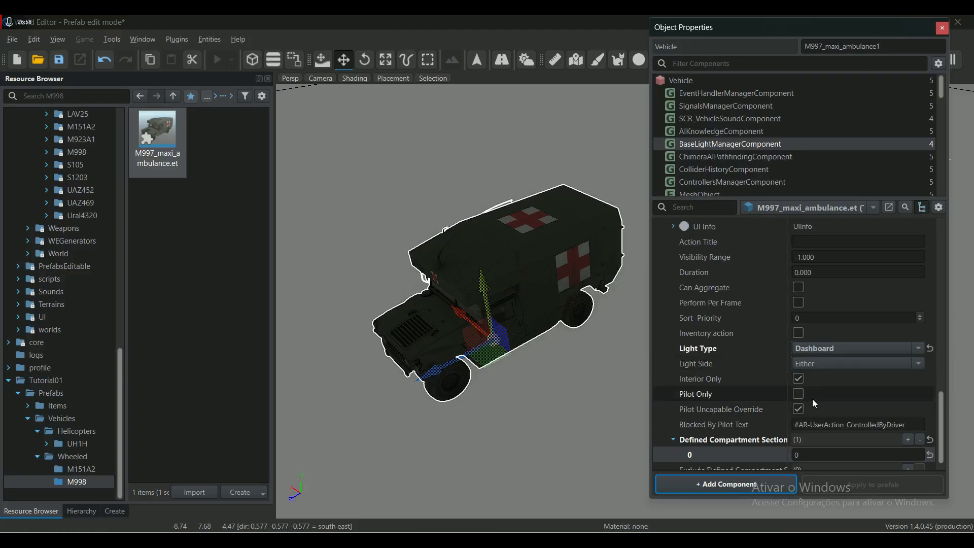
Compare the LightUserAction's Light Type with that of the ambulance's customized SCR_LightSlot, and review the action's remaining settings
{"action": "scroll", "coordinate": [811, 404], "scroll_direction": "up", "scroll_amount": 1}
{"action": "scroll", "coordinate": [811, 403], "scroll_direction": "up", "scroll_amount": 1}
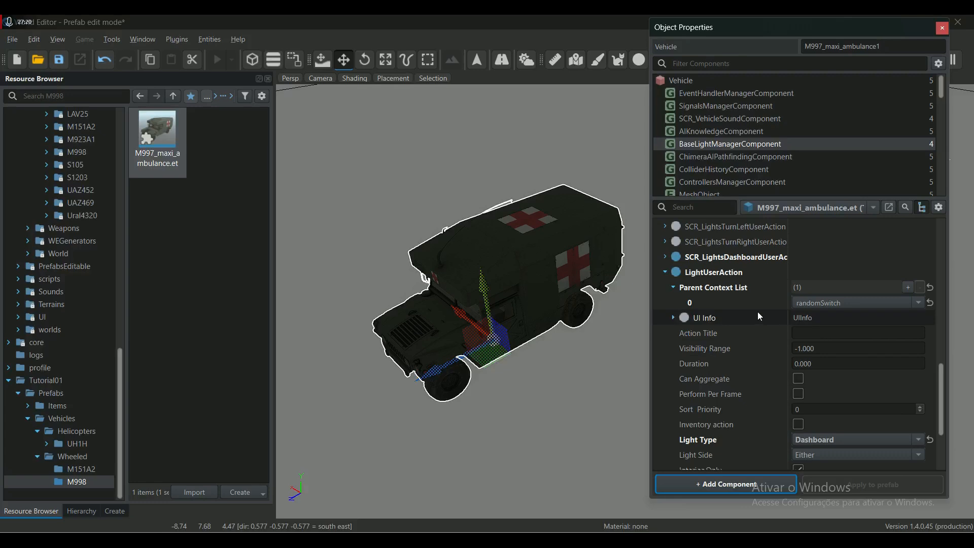
{"action": "scroll", "coordinate": [895, 411], "scroll_direction": "down", "scroll_amount": 1}
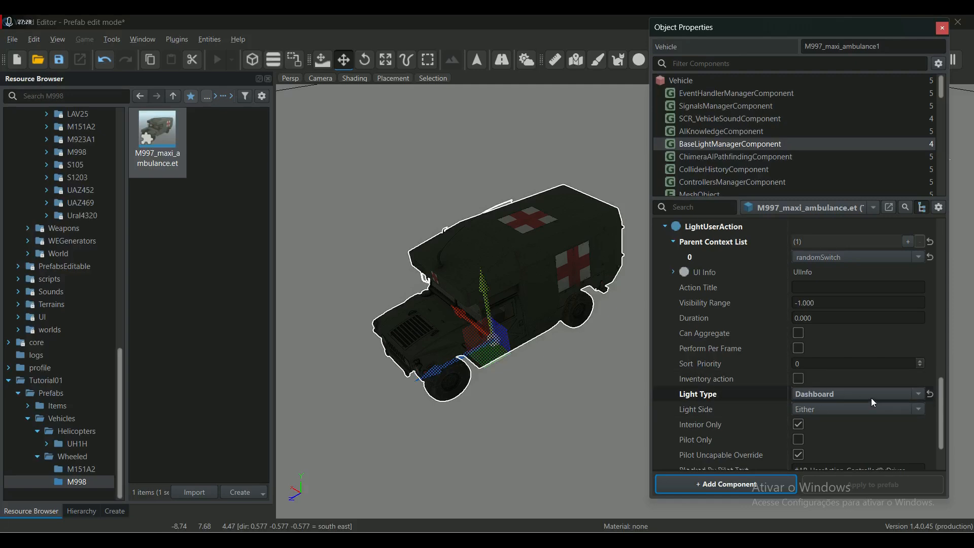
{"action": "scroll", "coordinate": [721, 350], "scroll_direction": "up", "scroll_amount": 5}
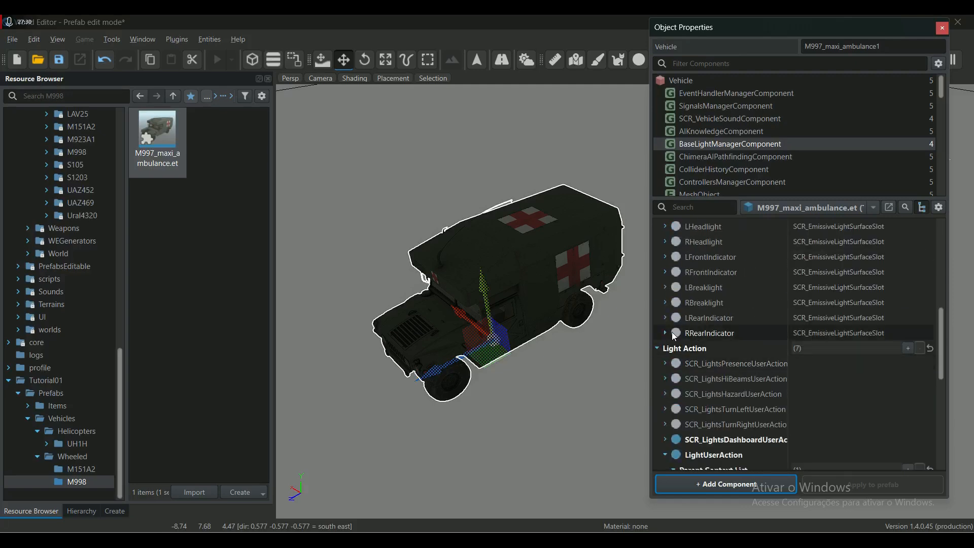
{"action": "scroll", "coordinate": [704, 345], "scroll_direction": "up", "scroll_amount": 4}
{"action": "left_click", "coordinate": [664, 364]}
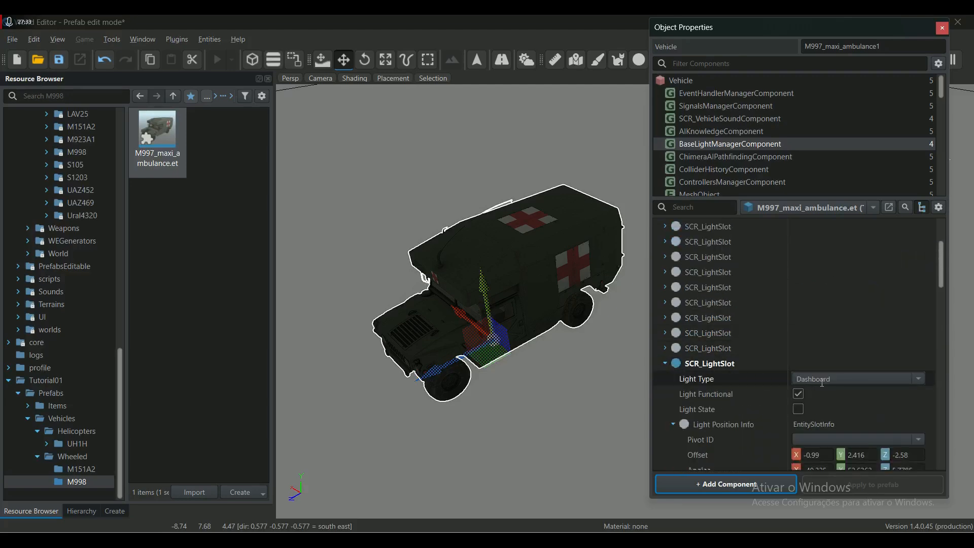
{"action": "left_click", "coordinate": [664, 363]}
{"action": "scroll", "coordinate": [760, 375], "scroll_direction": "down", "scroll_amount": 6}
{"action": "scroll", "coordinate": [794, 375], "scroll_direction": "down", "scroll_amount": 4}
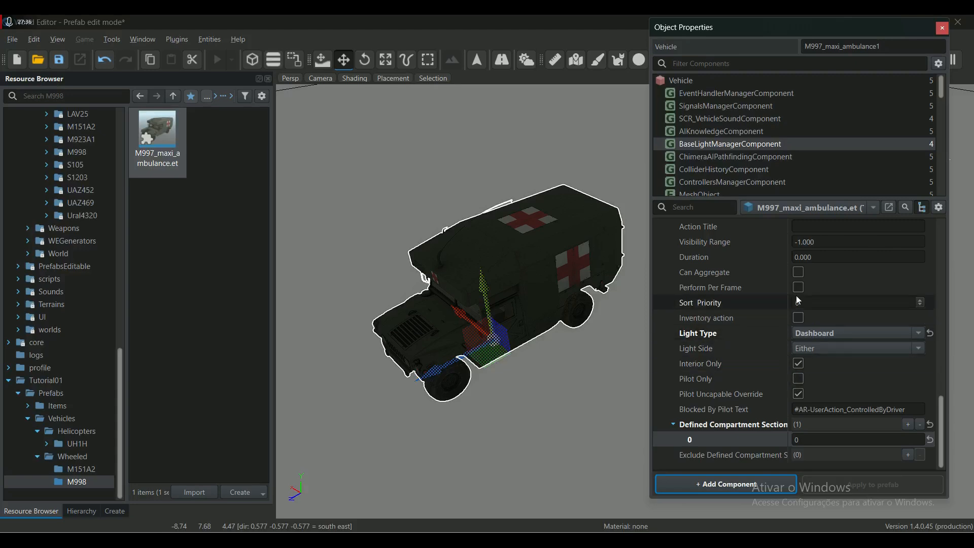
{"action": "scroll", "coordinate": [822, 297], "scroll_direction": "up", "scroll_amount": 1}
{"action": "scroll", "coordinate": [844, 340], "scroll_direction": "down", "scroll_amount": 1}
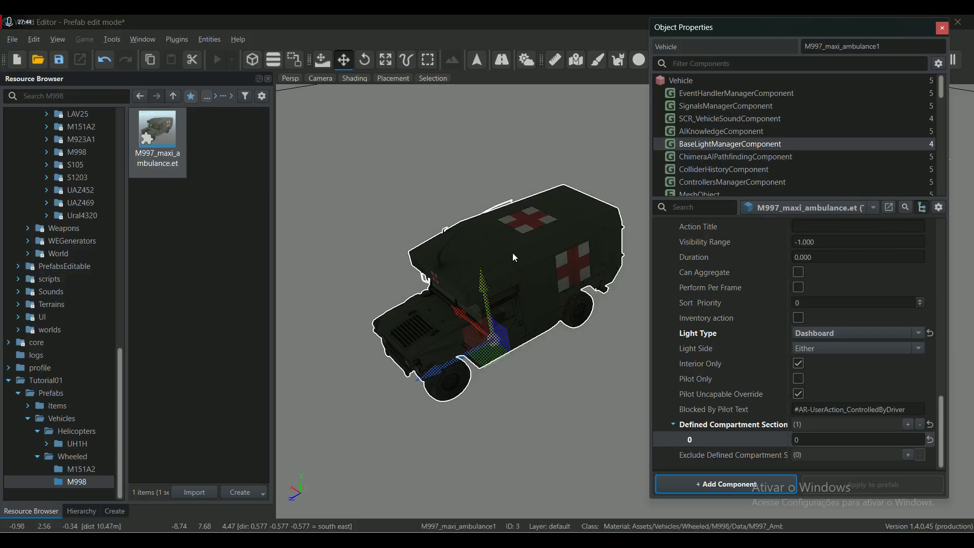
Save the ambulance prefab and reset entry 0 of the LightUserAction's Defined Compartment Sections to 1
{"action": "key", "text": "ctrl+s"}
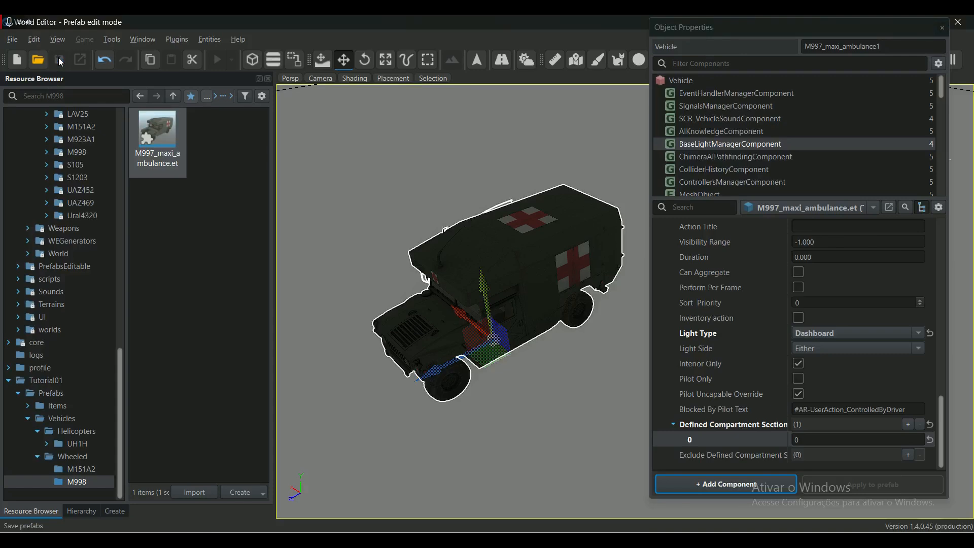
{"action": "left_click", "coordinate": [818, 440]}
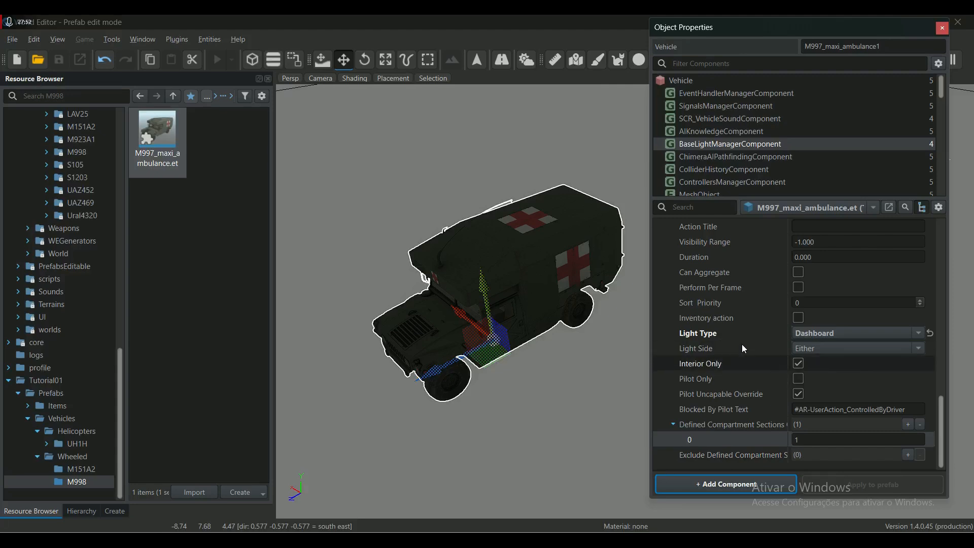
Load the recent GM_Arland.ent world and start it in play mode
{"action": "left_click", "coordinate": [13, 41]}
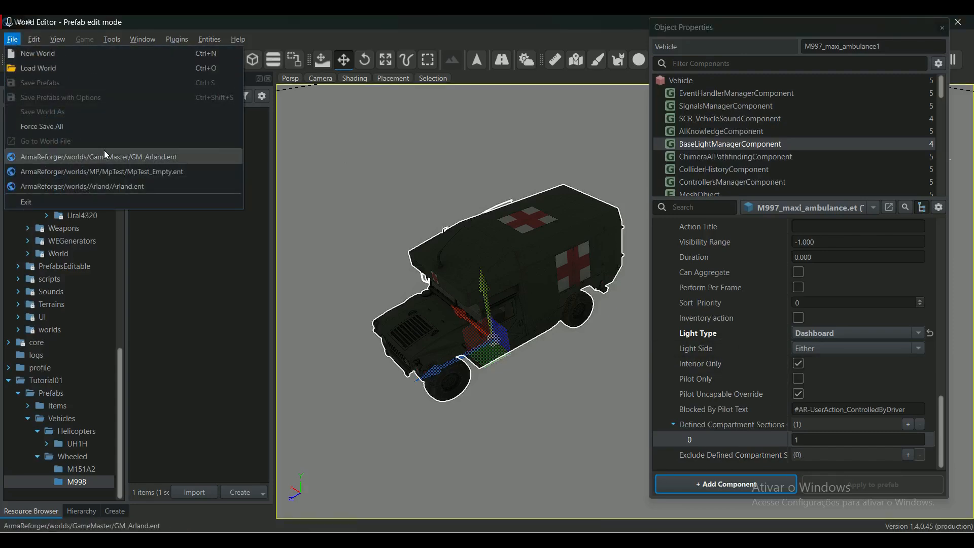
{"action": "left_click", "coordinate": [105, 150]}
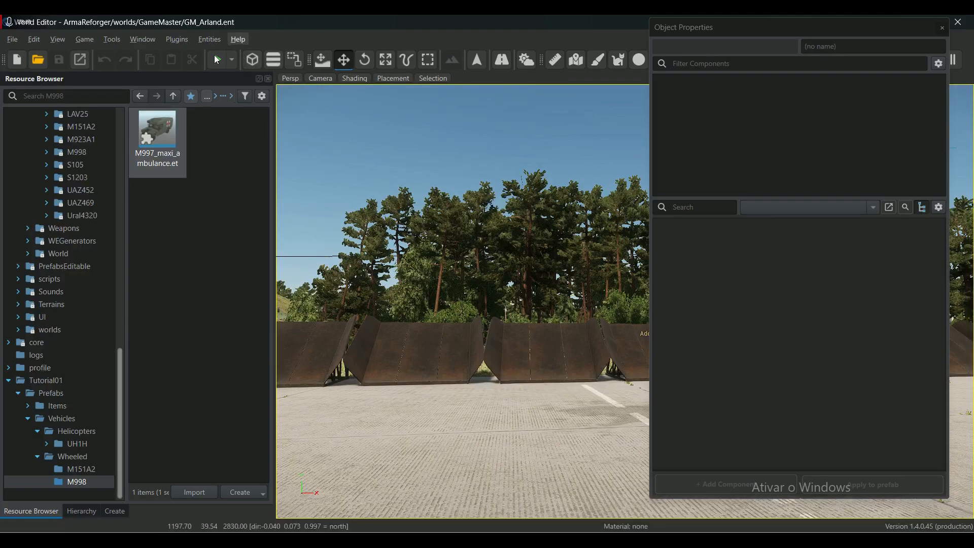
{"action": "left_click", "coordinate": [215, 57]}
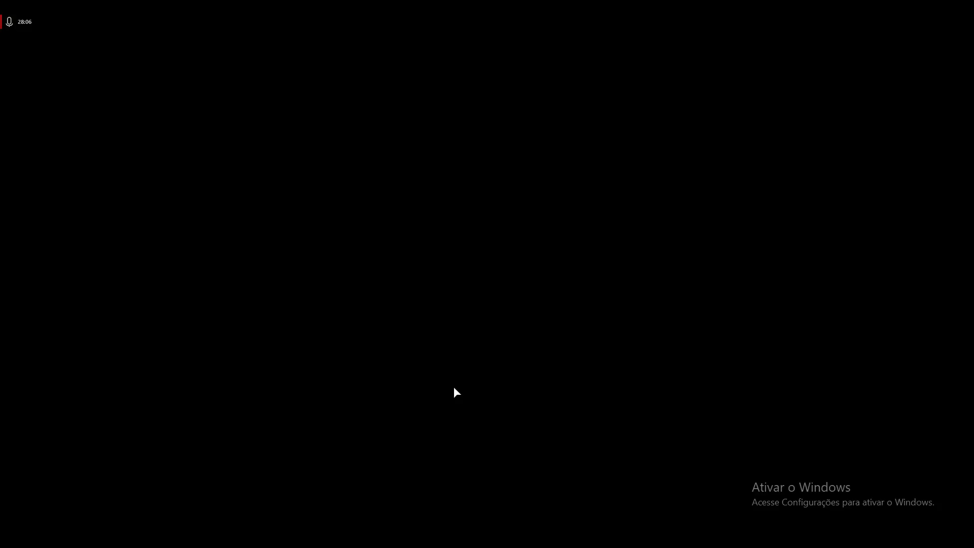
Spawn the M997 ambulance in Game Master with the player aboard, and play as the character
{"action": "key", "text": "Tab"}
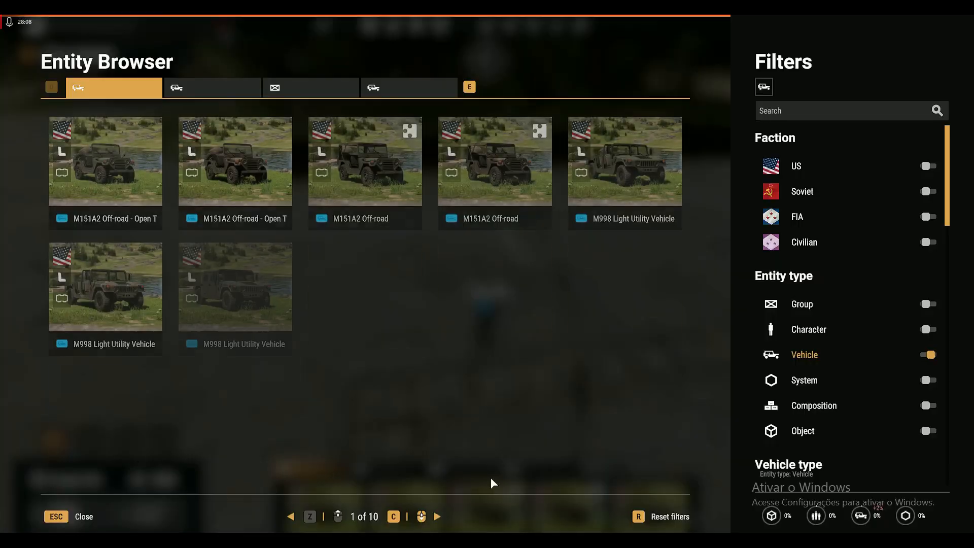
{"action": "left_click", "coordinate": [388, 455]}
{"action": "left_click", "coordinate": [486, 324]}
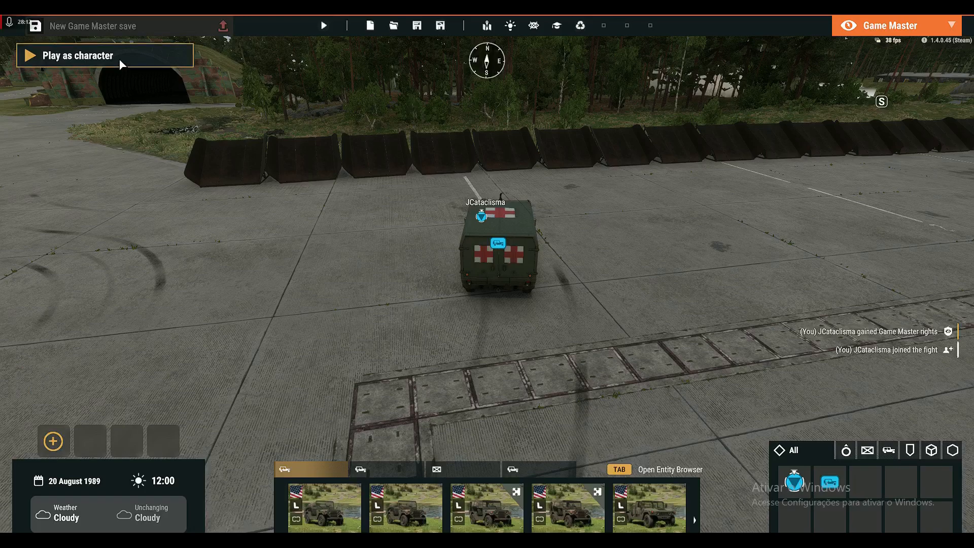
{"action": "left_click", "coordinate": [119, 59]}
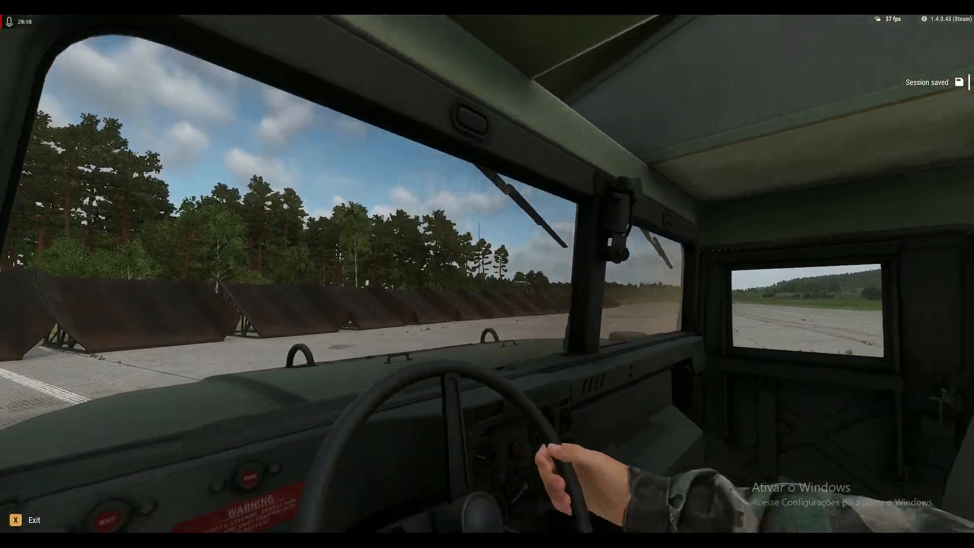
Leave the driver's seat, walk to the ambulance's rear doors and get in the rear compartment
{"action": "key", "text": "x"}
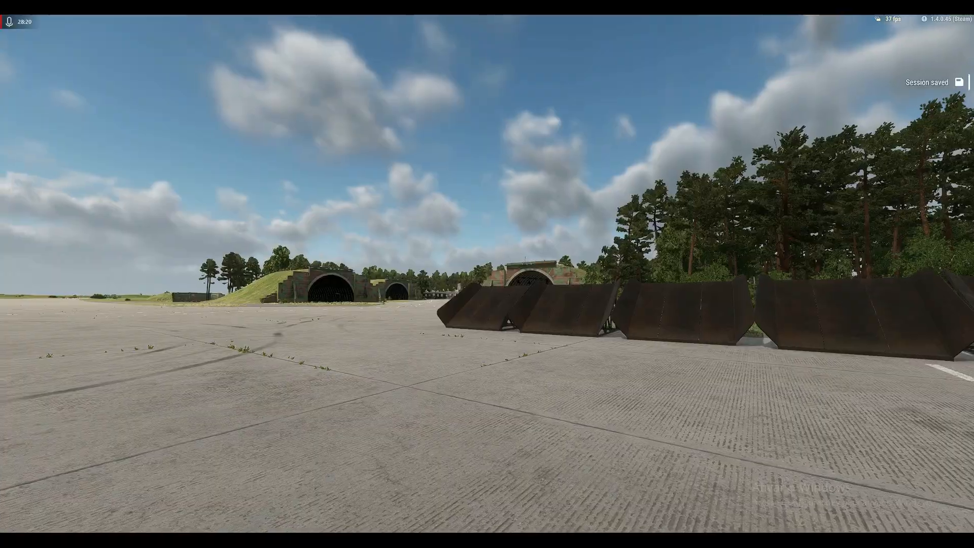
{"action": "key", "text": "w"}
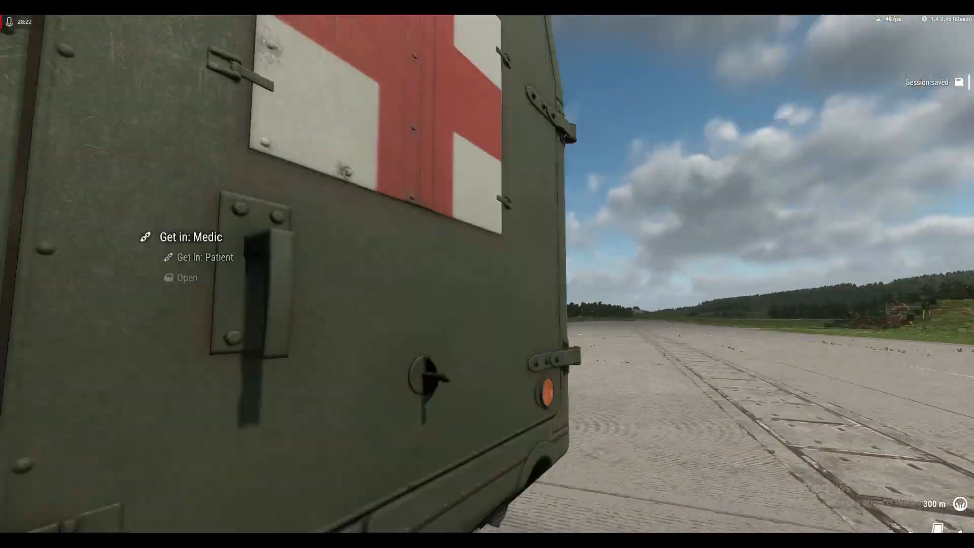
{"action": "key", "text": "f"}
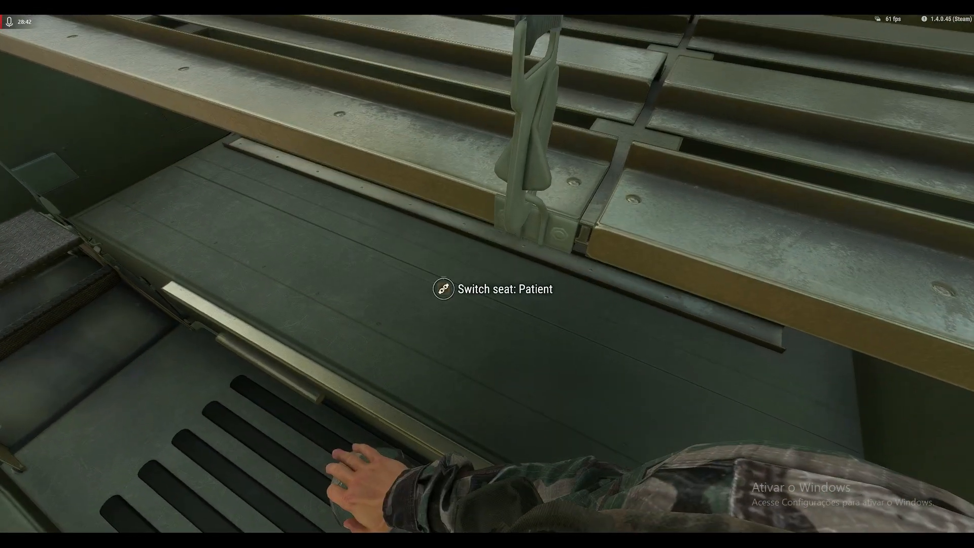
Switch seats in the ambulance's rear compartment, open Game Master and set the scenario time to 03:15
{"action": "key", "text": "f"}
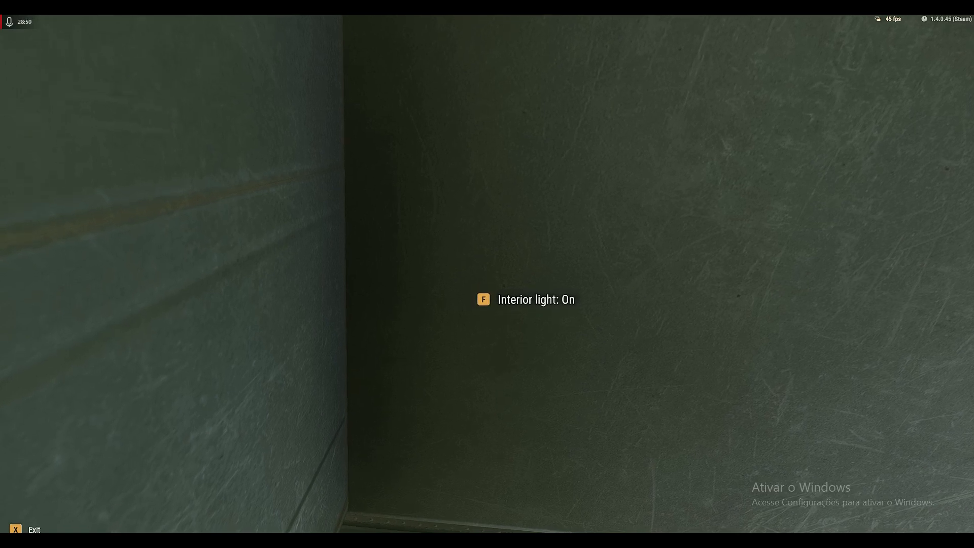
{"action": "key", "text": "y"}
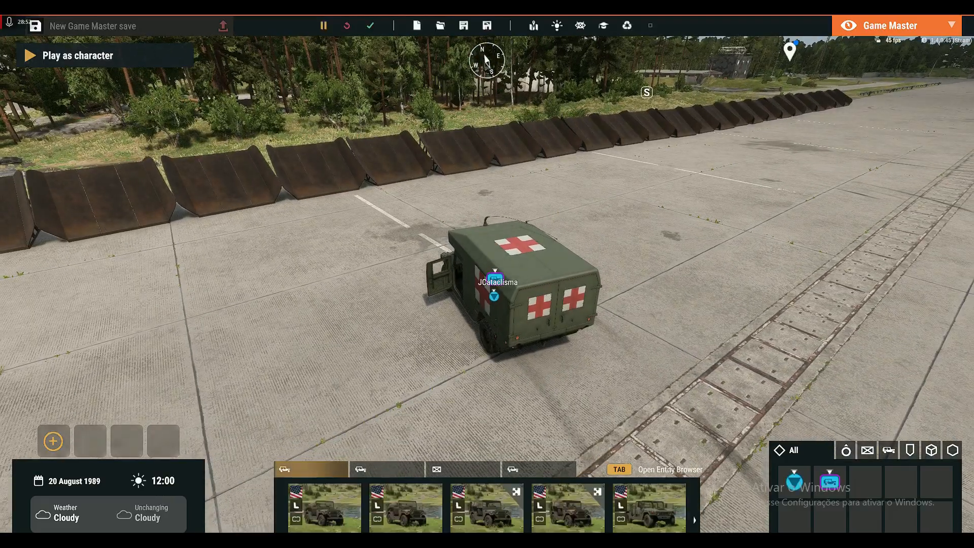
{"action": "key", "text": "v"}
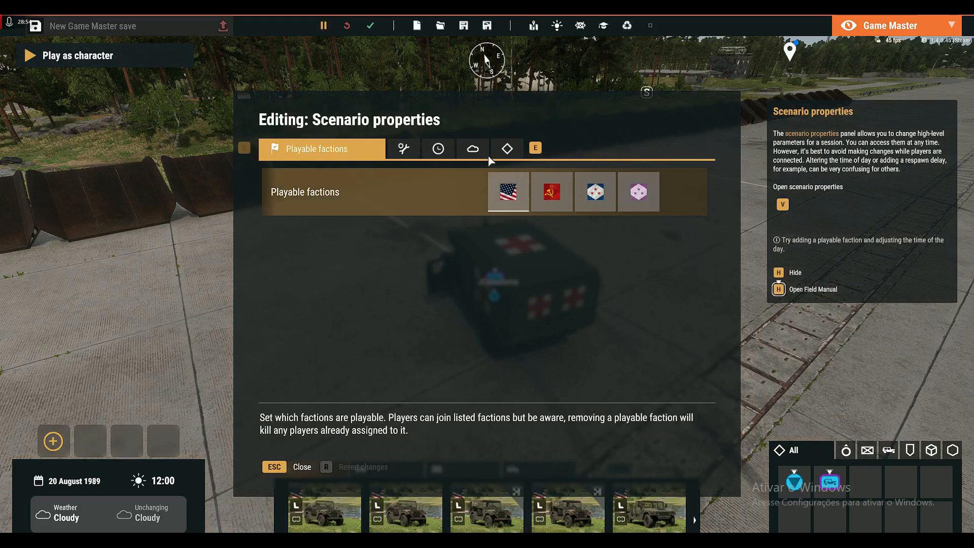
{"action": "left_click", "coordinate": [438, 150]}
{"action": "left_click", "coordinate": [525, 227]}
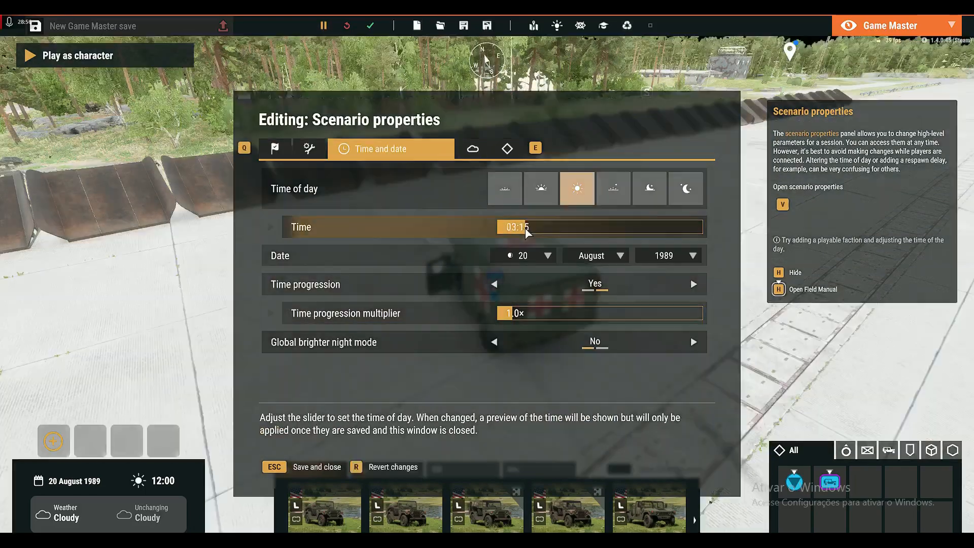
{"action": "left_click", "coordinate": [280, 469]}
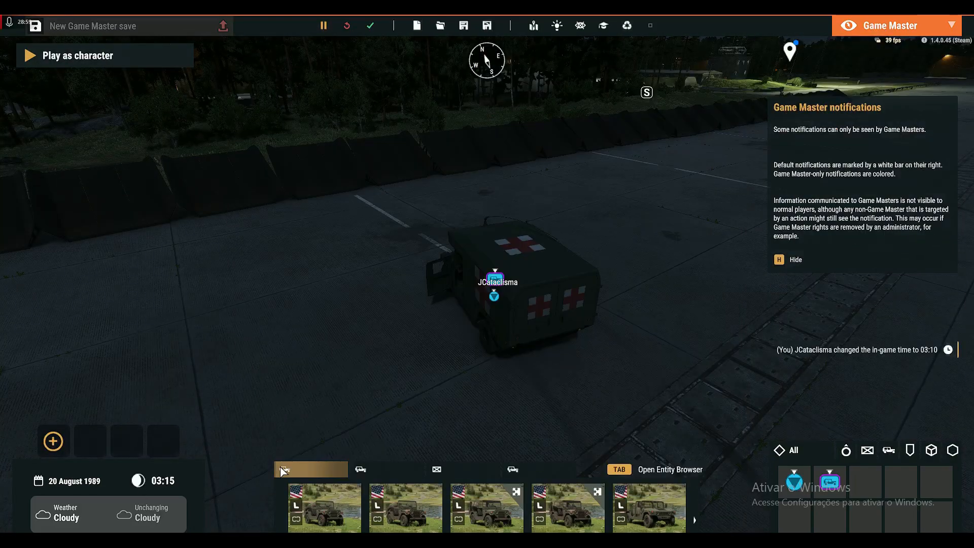
Play as the character, toggle the interior light from the rear compartment to inspect it in the dark, and end the play session
{"action": "left_click", "coordinate": [107, 60]}
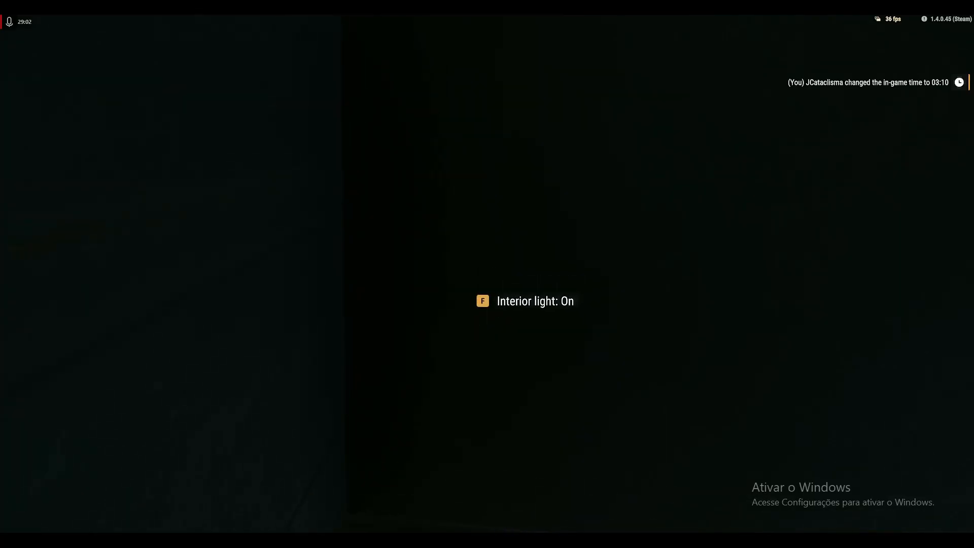
{"action": "key", "text": "f"}
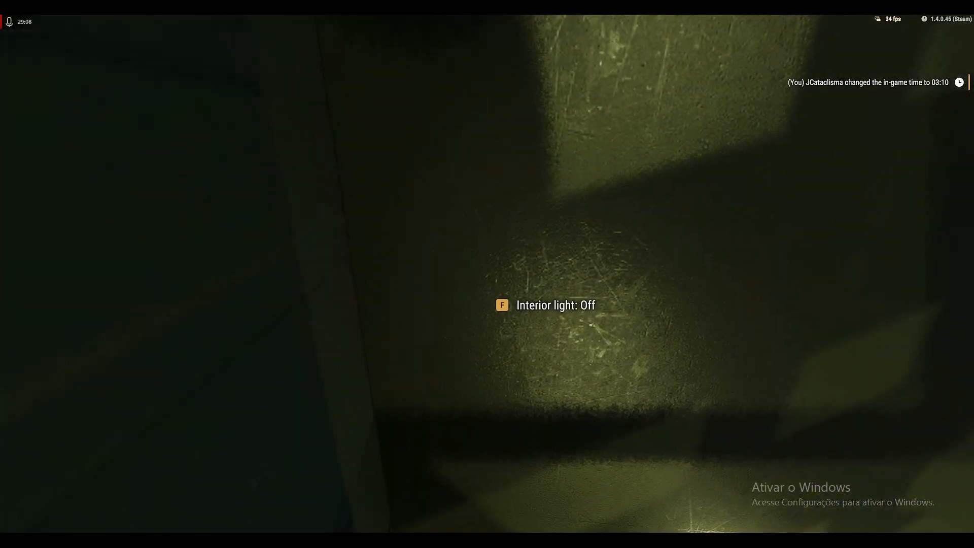
{"action": "key", "text": "f"}
{"action": "key", "text": "f"}
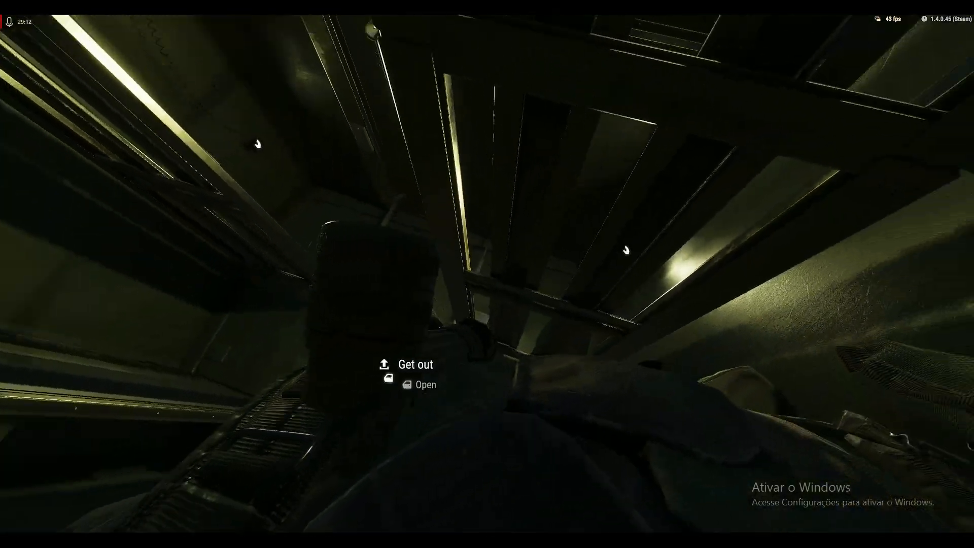
{"action": "key", "text": "Escape"}
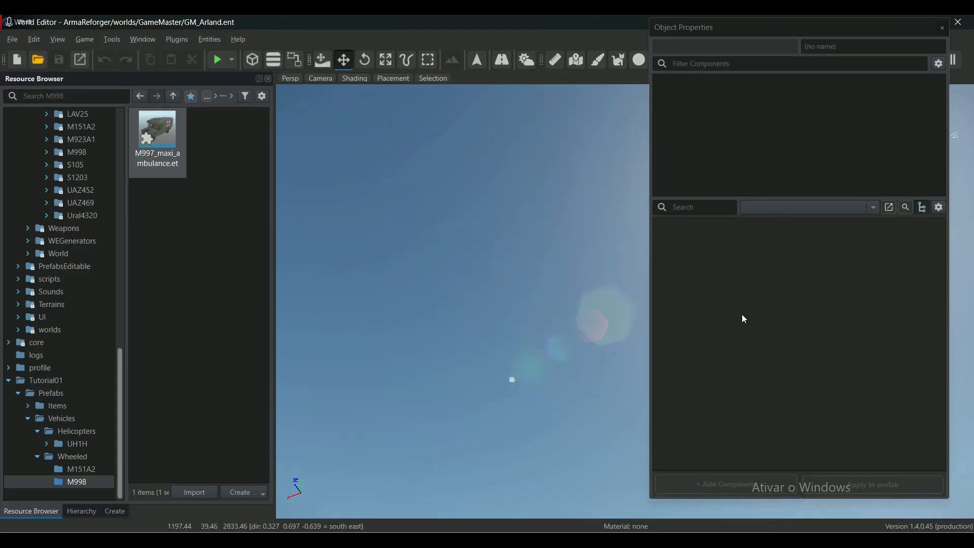
Open the M997_maxi_ambulance prefab for editing and set entry 0 of the LightUserAction's Defined Compartment Sections to 0
{"action": "right_click", "coordinate": [154, 145]}
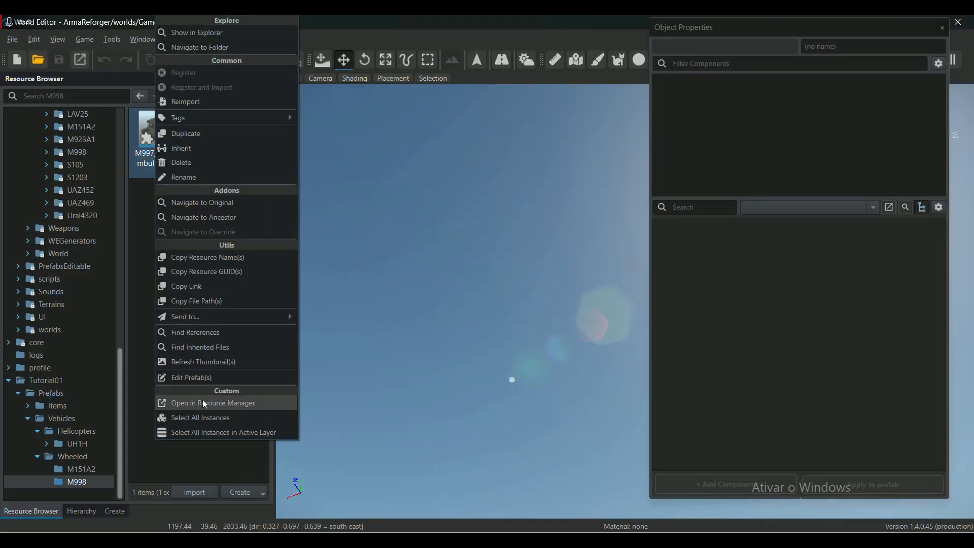
{"action": "left_click", "coordinate": [189, 376]}
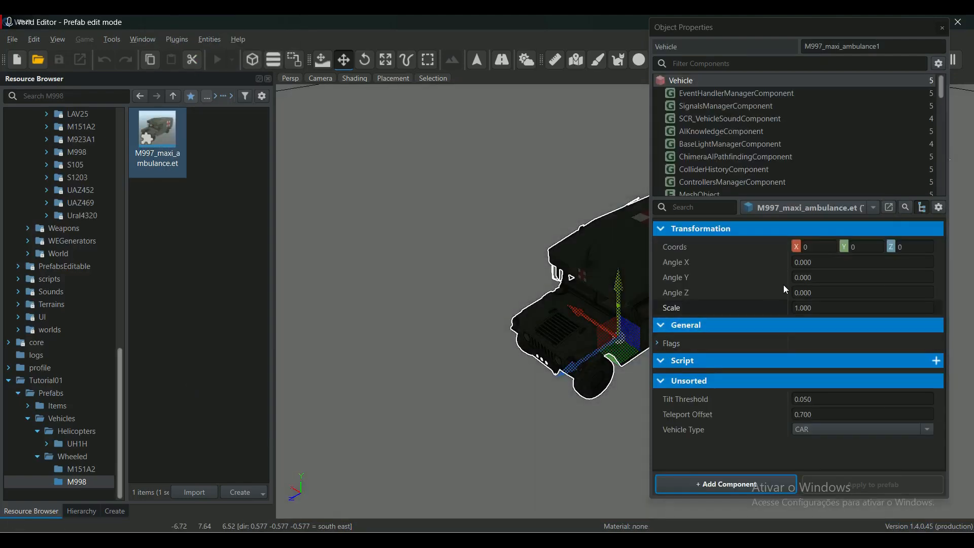
{"action": "left_click", "coordinate": [720, 144]}
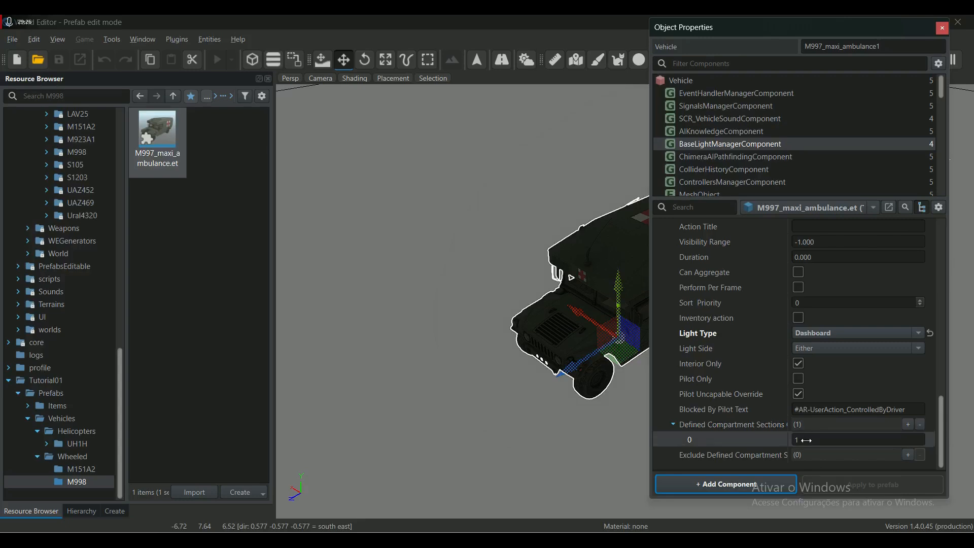
{"action": "key", "text": "Return"}
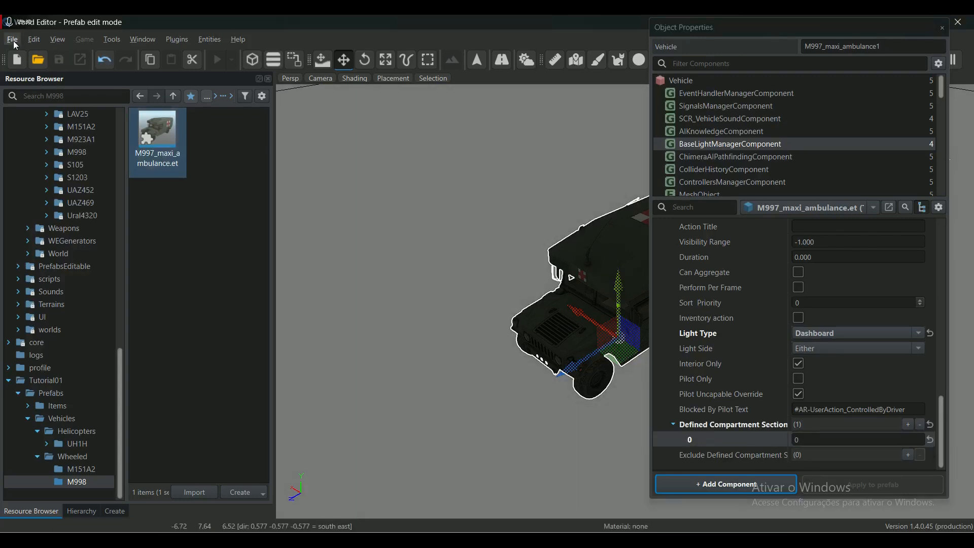
Return to the GM_Arland.ent world and start play mode
{"action": "left_click", "coordinate": [12, 40]}
{"action": "left_click", "coordinate": [100, 160]}
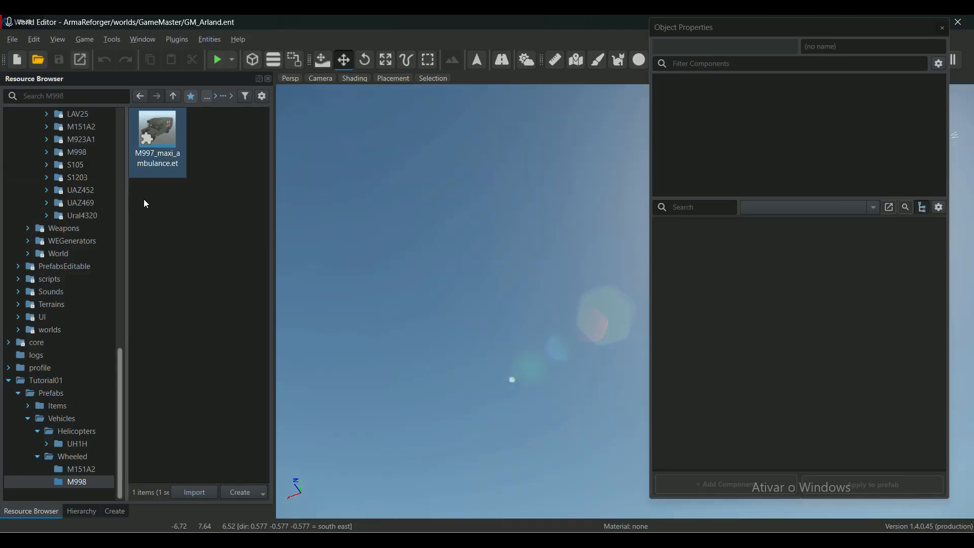
{"action": "left_click", "coordinate": [217, 59]}
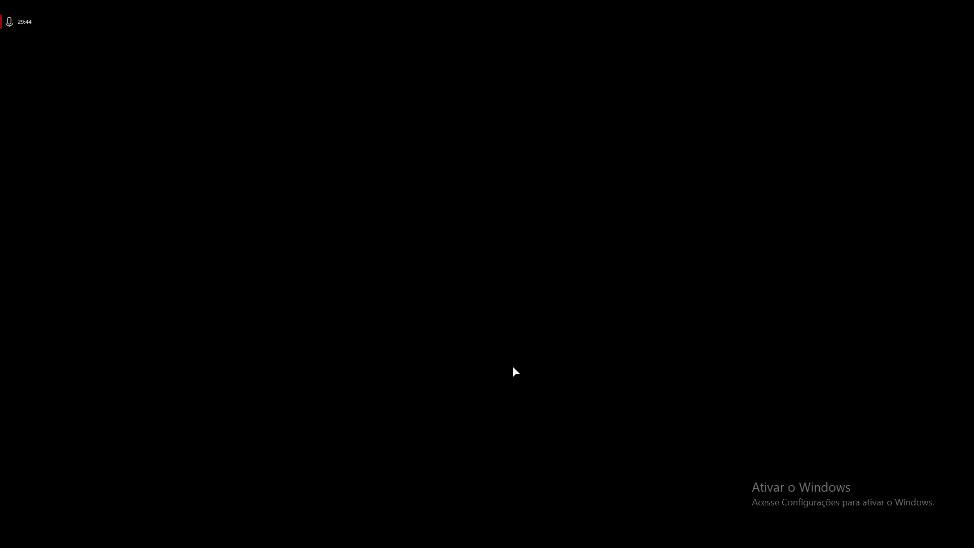
Spawn the M997 Ambulance from the Entity Browser, play as the character and get in the passenger seat
{"action": "key", "text": "Tab"}
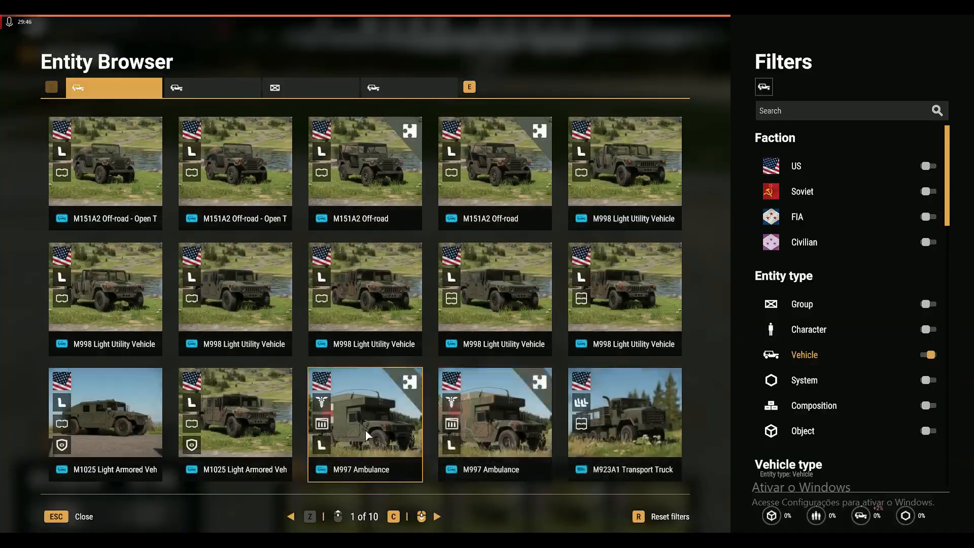
{"action": "left_click", "coordinate": [365, 429]}
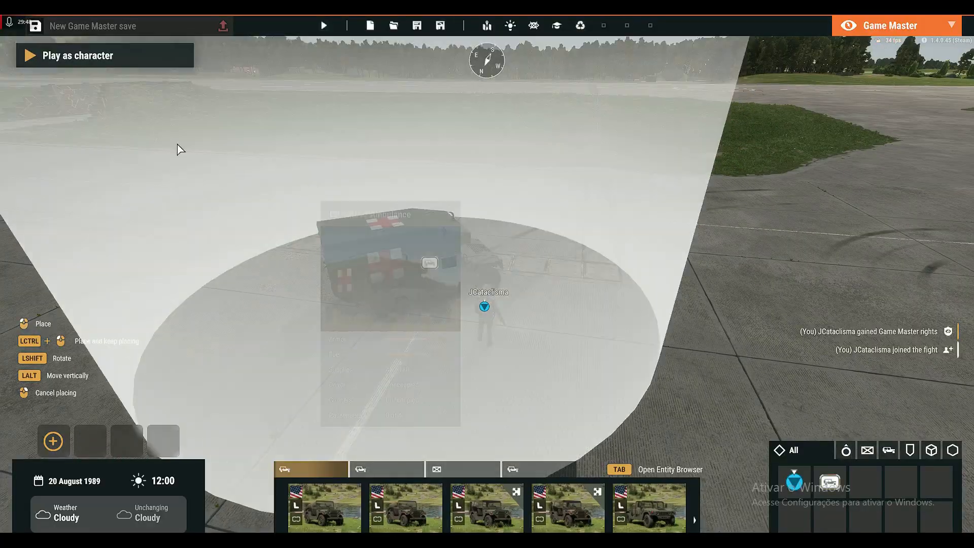
{"action": "left_click", "coordinate": [70, 58]}
{"action": "key", "text": "w"}
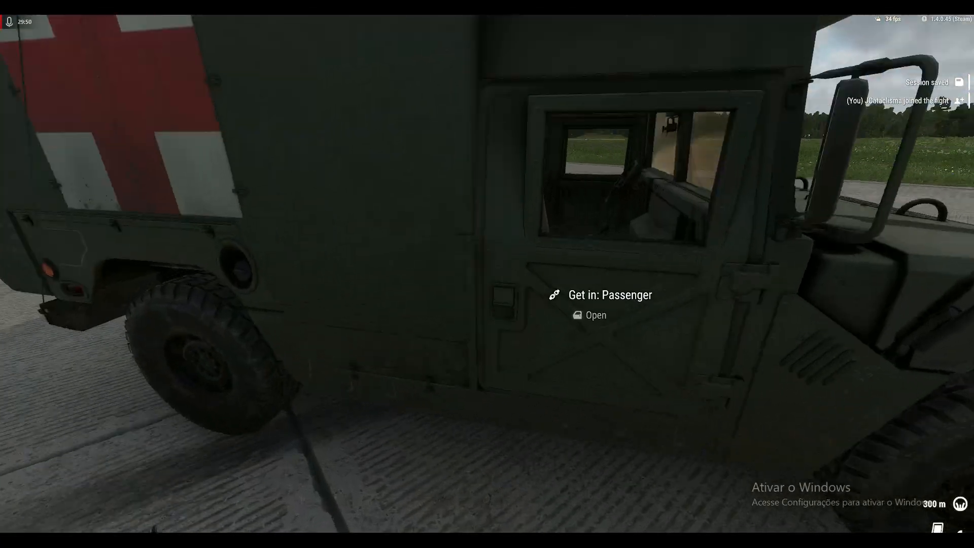
{"action": "key", "text": "f"}
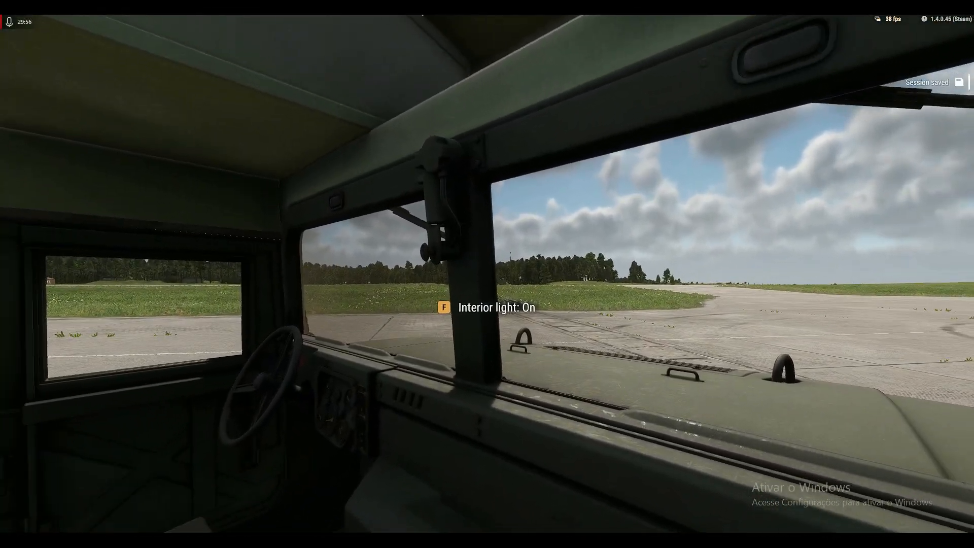
In the Game Master scenario properties, set the time to 02:45, disable time progression and save
{"action": "key", "text": "y"}
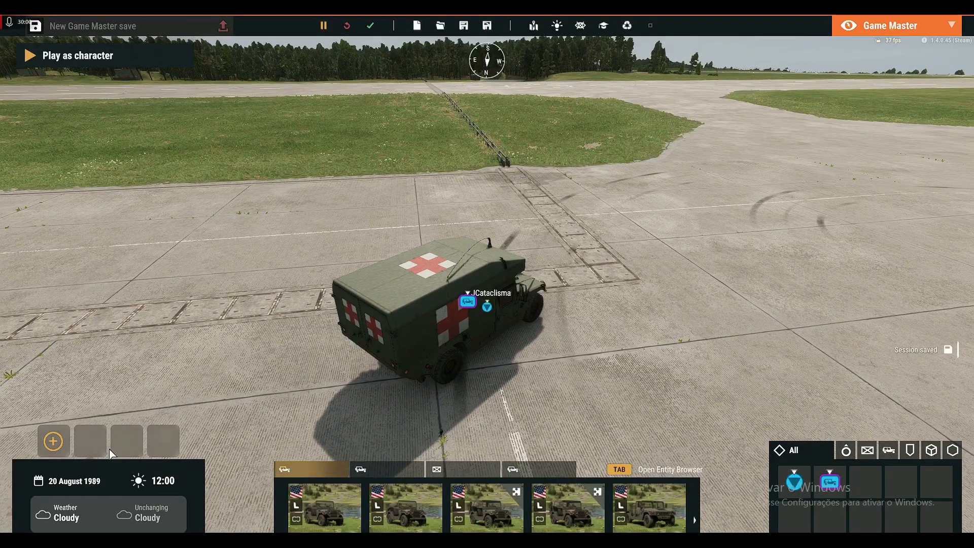
{"action": "key", "text": "v"}
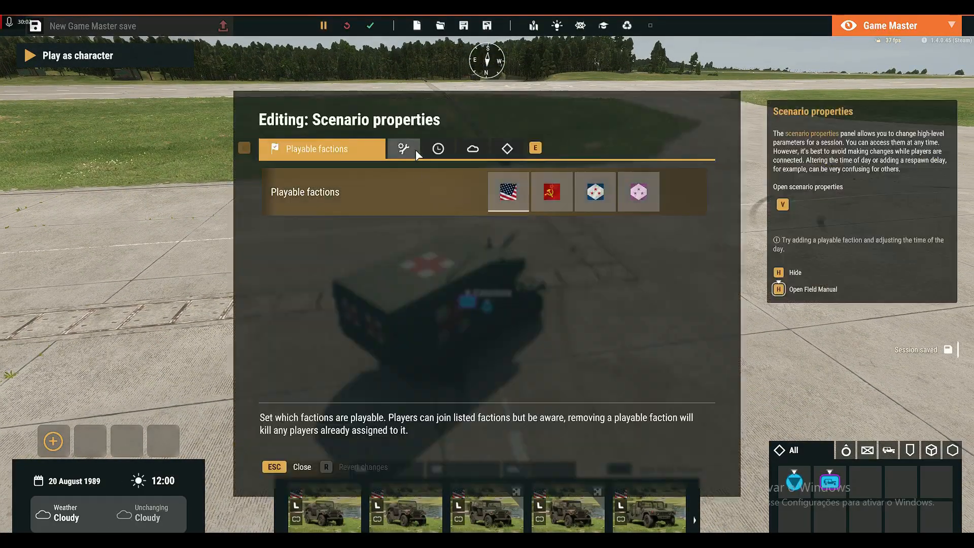
{"action": "left_click", "coordinate": [438, 149]}
{"action": "left_click", "coordinate": [520, 227]}
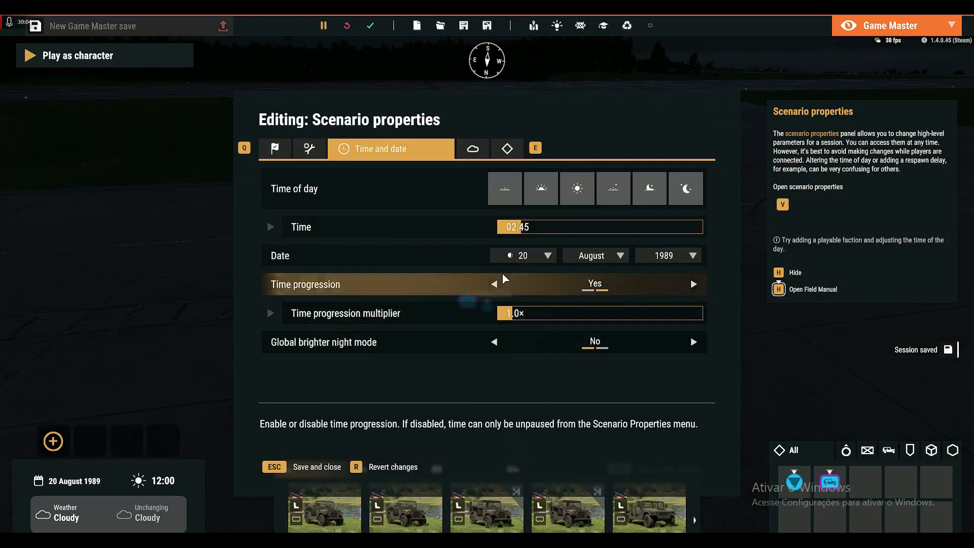
{"action": "left_click", "coordinate": [492, 284]}
{"action": "left_click", "coordinate": [279, 469]}
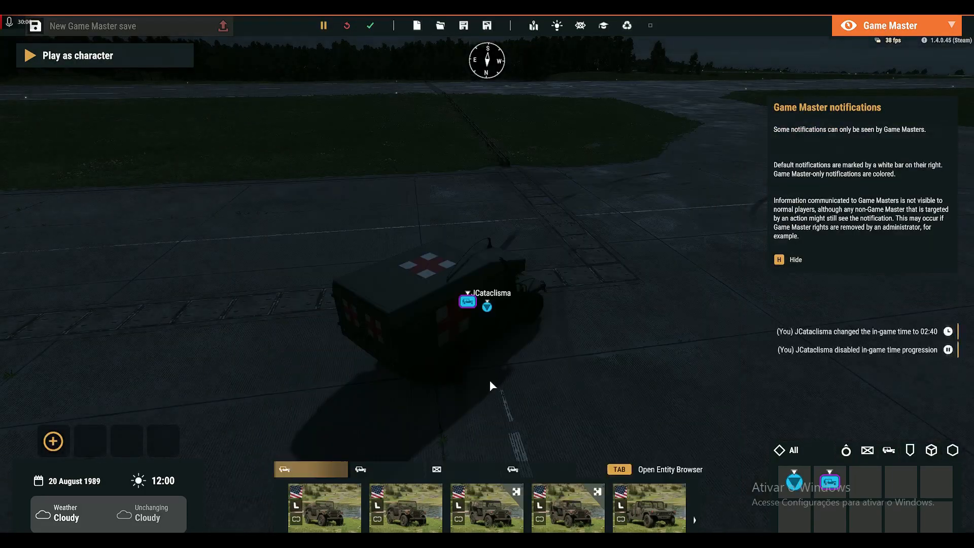
Play as the character, switch on the interior light from the passenger seat, check the rear in third-person view, and end the play session
{"action": "left_click", "coordinate": [97, 57]}
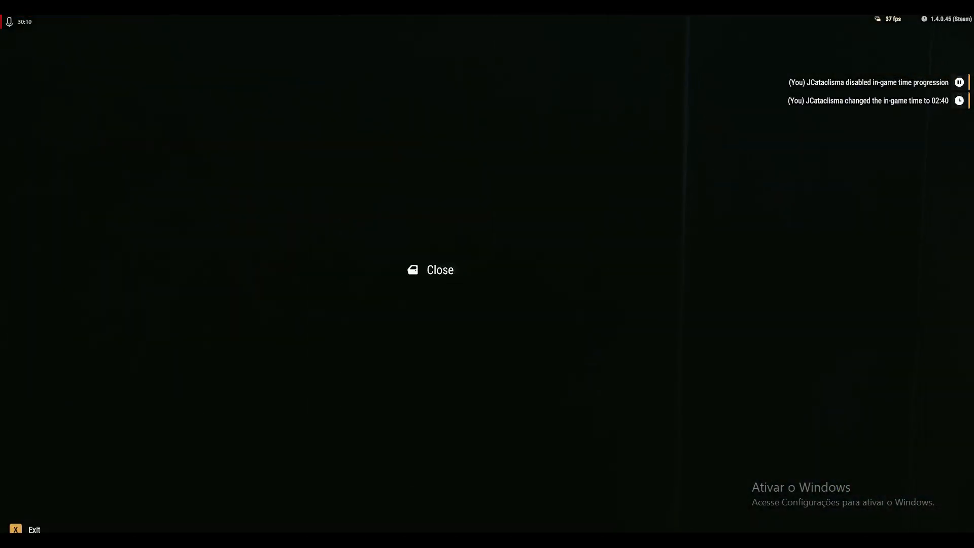
{"action": "key", "text": "v"}
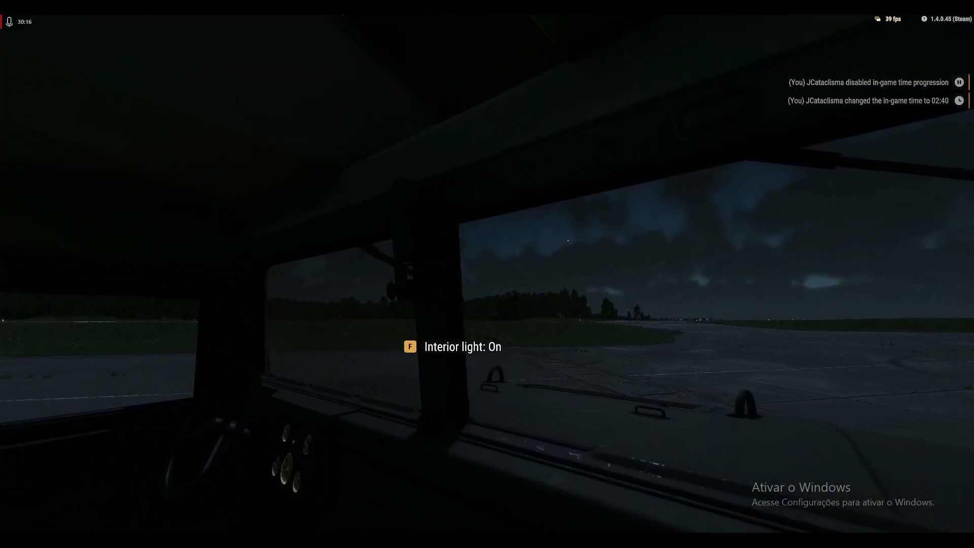
{"action": "key", "text": "f"}
{"action": "key", "text": "v"}
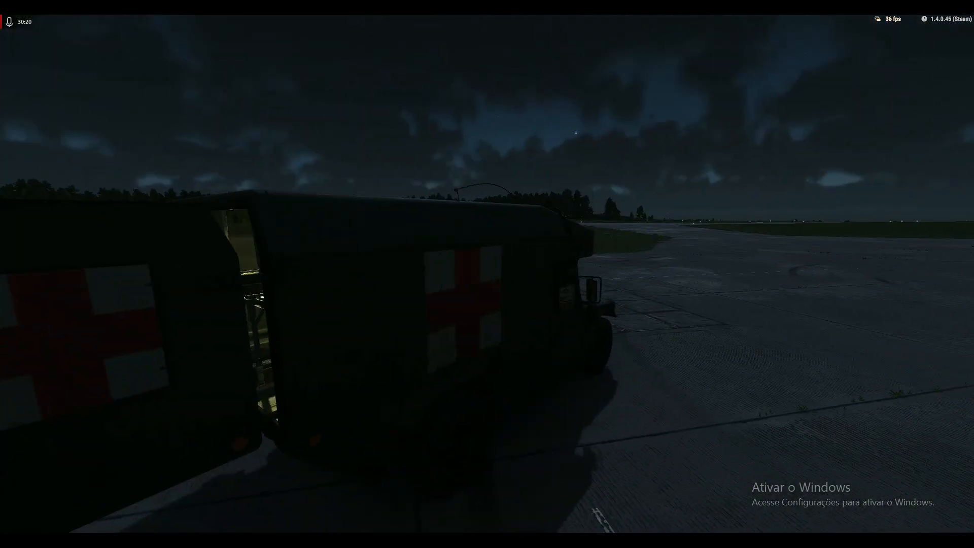
{"action": "key", "text": "v"}
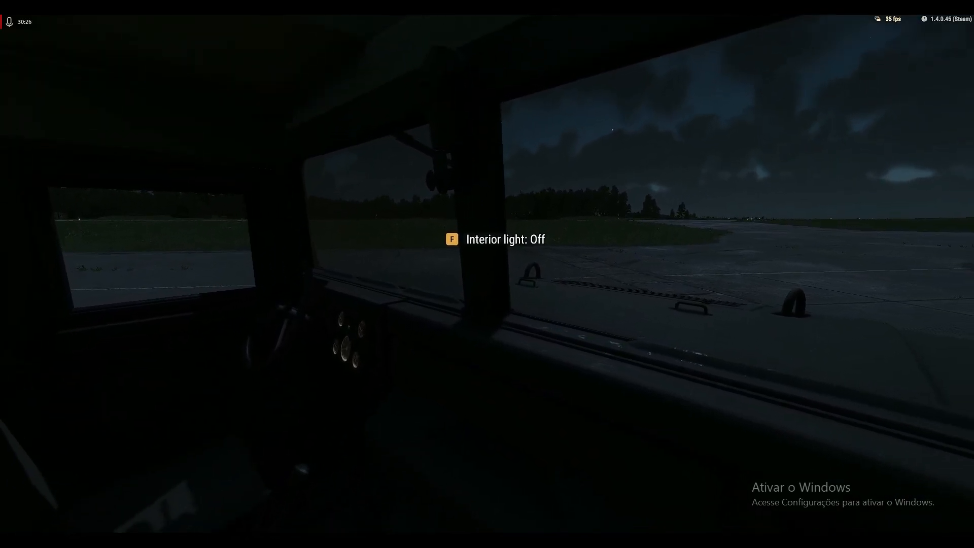
{"action": "key", "text": "Escape"}
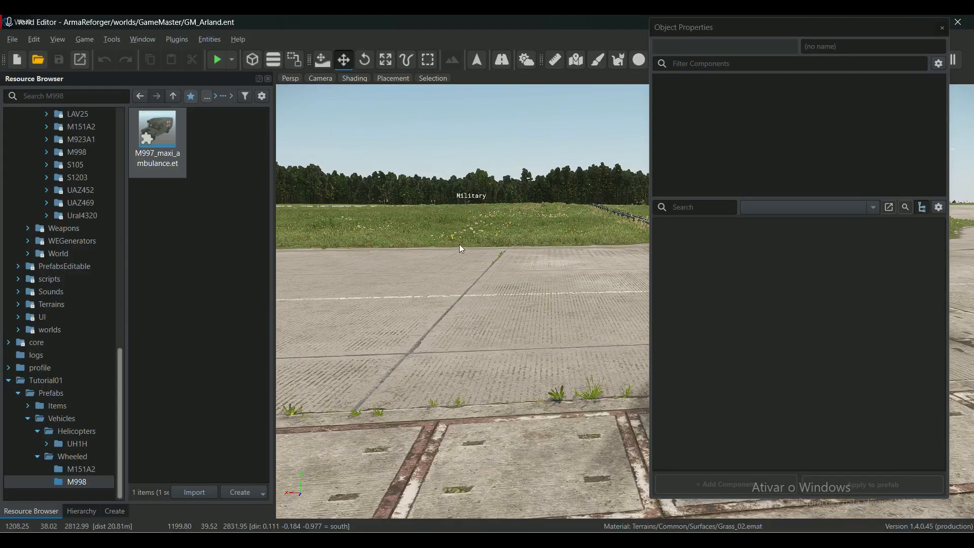
Open the M997_maxi_ambulance prefab for editing and check the randomSwitch context in ActionsManagerComponent, leaving its settings collapsed
{"action": "right_click", "coordinate": [172, 131]}
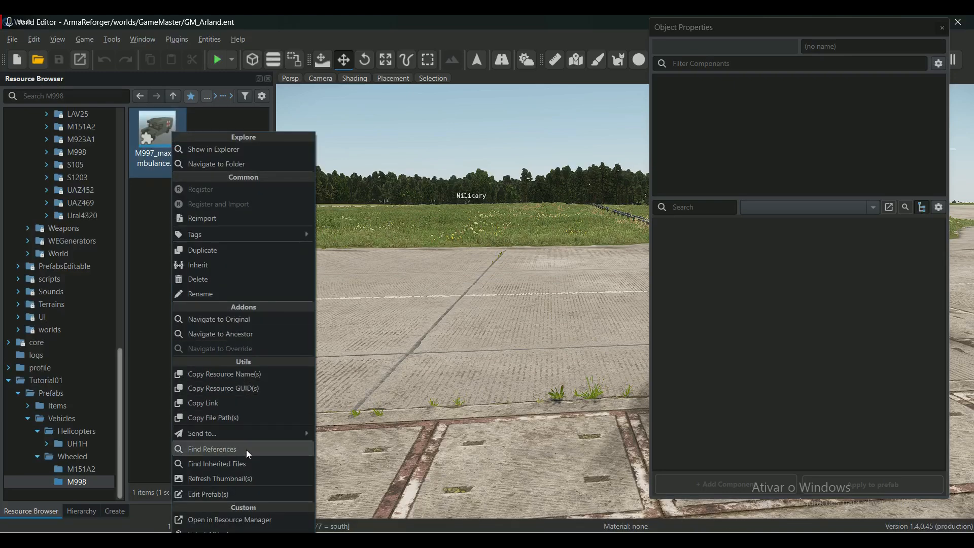
{"action": "left_click", "coordinate": [220, 493]}
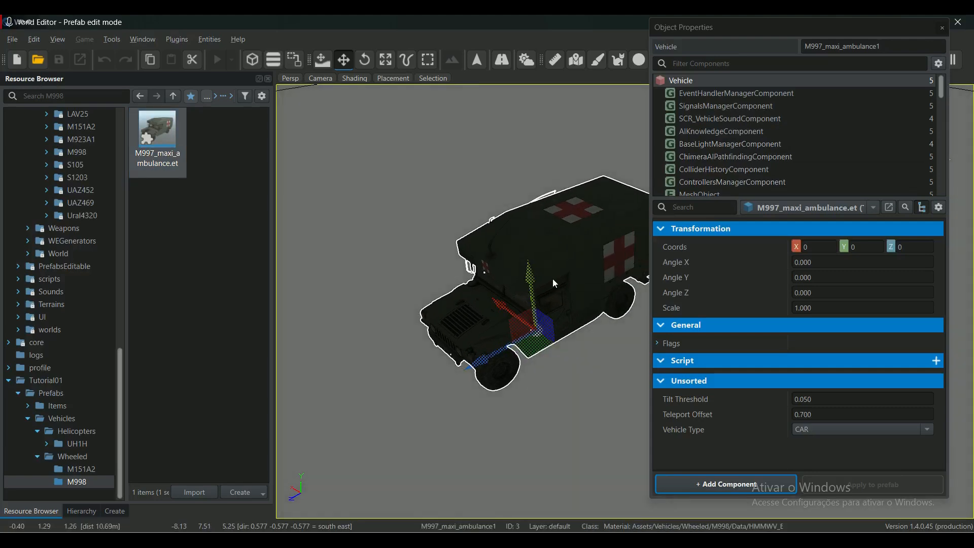
{"action": "left_click", "coordinate": [712, 146]}
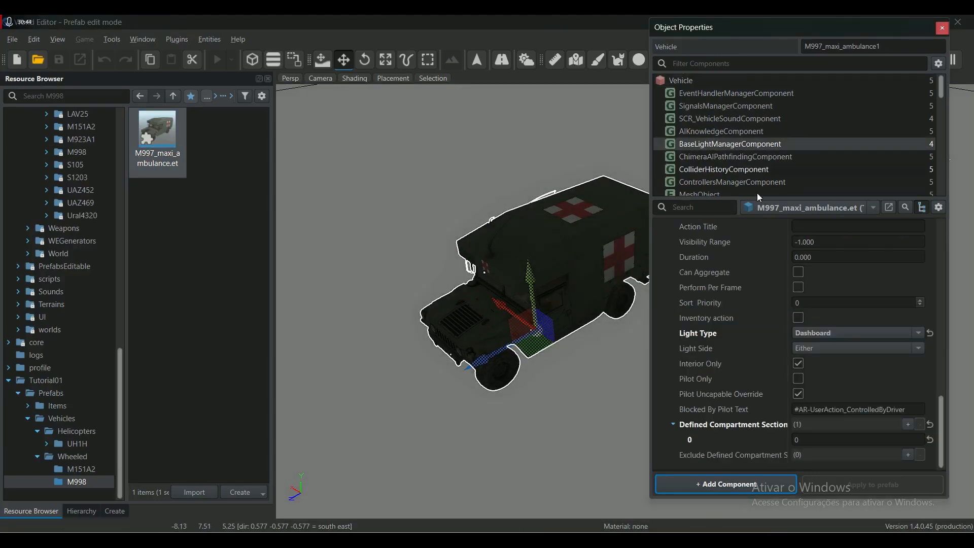
{"action": "scroll", "coordinate": [720, 156], "scroll_direction": "down", "scroll_amount": 5}
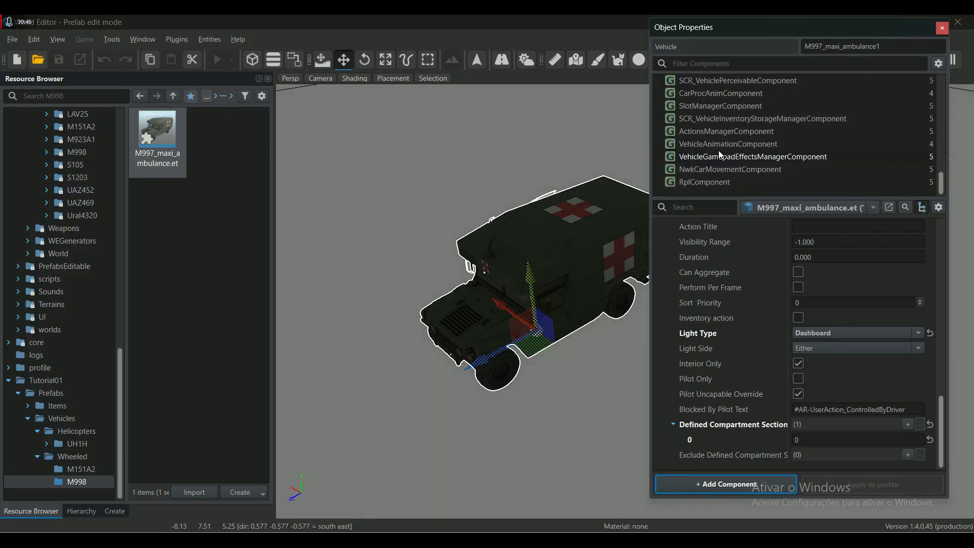
{"action": "left_click", "coordinate": [700, 129]}
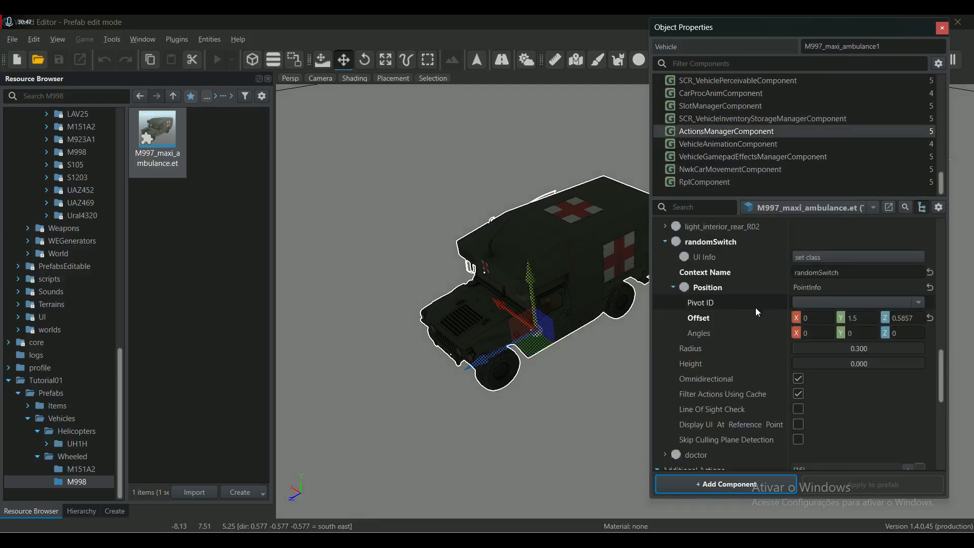
{"action": "left_click", "coordinate": [664, 242]}
{"action": "scroll", "coordinate": [753, 362], "scroll_direction": "up", "scroll_amount": 3}
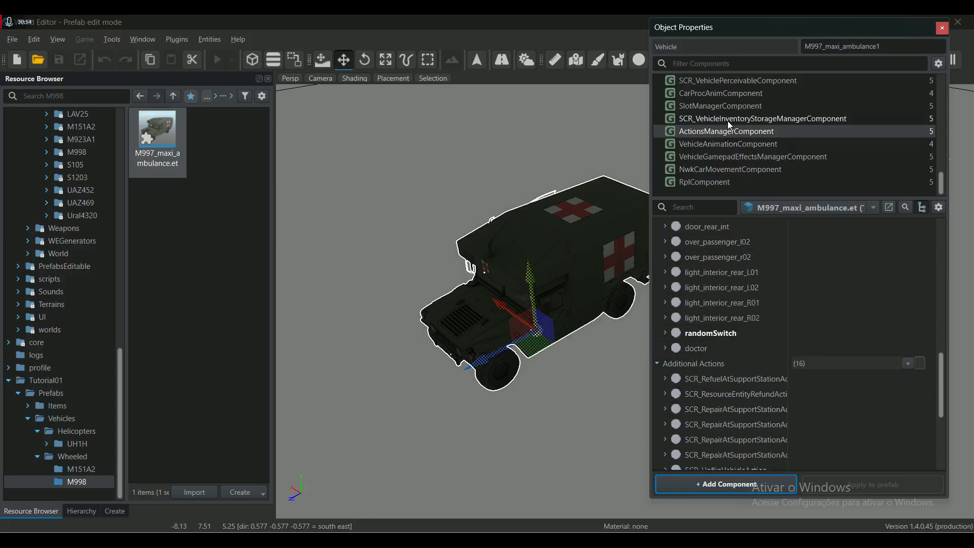
In BaseLightManagerComponent, set the parent context of the LightUserAction to light_switch
{"action": "scroll", "coordinate": [727, 122], "scroll_direction": "up", "scroll_amount": 10}
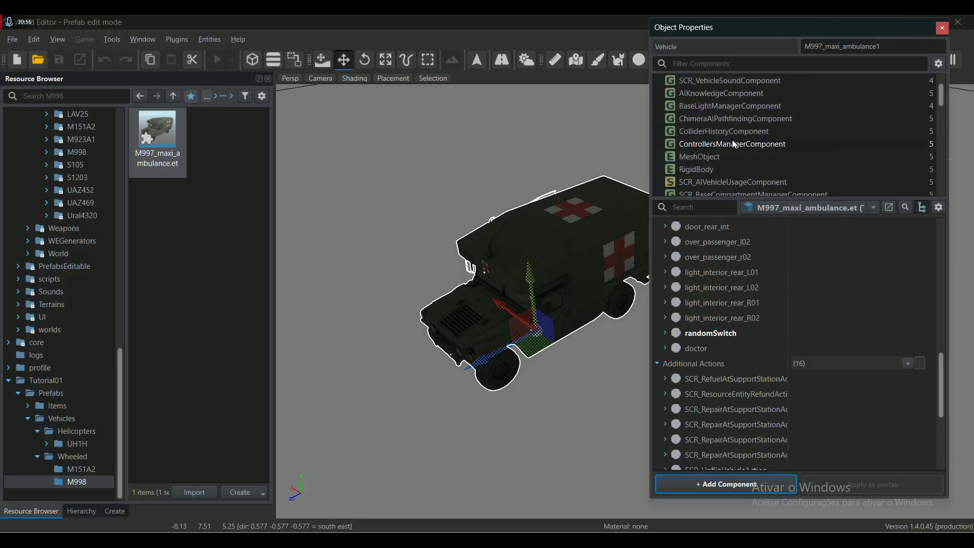
{"action": "left_click", "coordinate": [726, 104]}
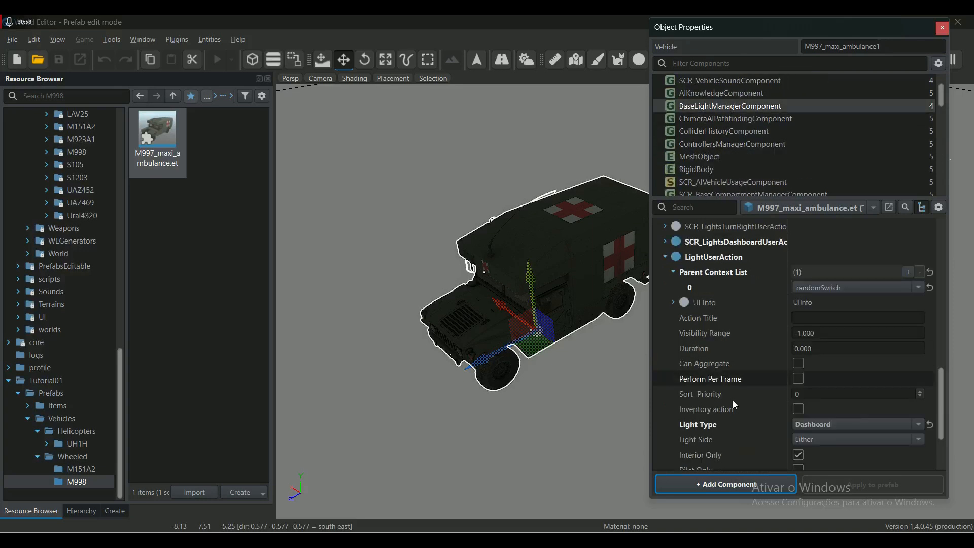
{"action": "left_click", "coordinate": [918, 287]}
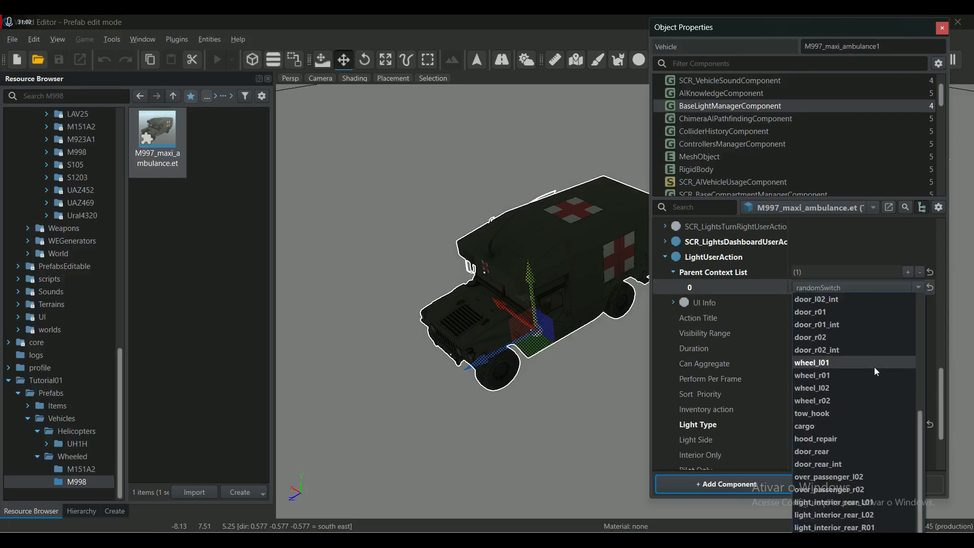
{"action": "scroll", "coordinate": [871, 363], "scroll_direction": "up", "scroll_amount": 3}
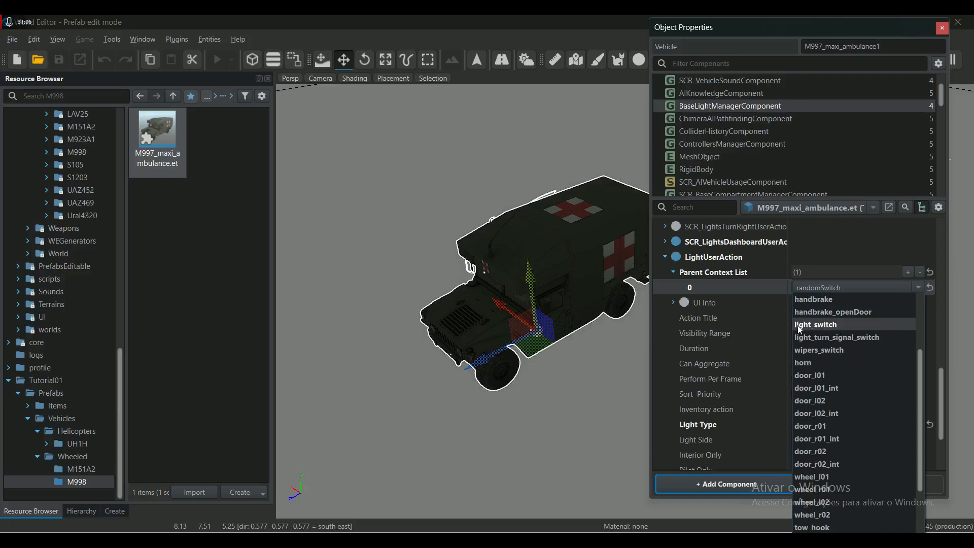
{"action": "left_click", "coordinate": [824, 324]}
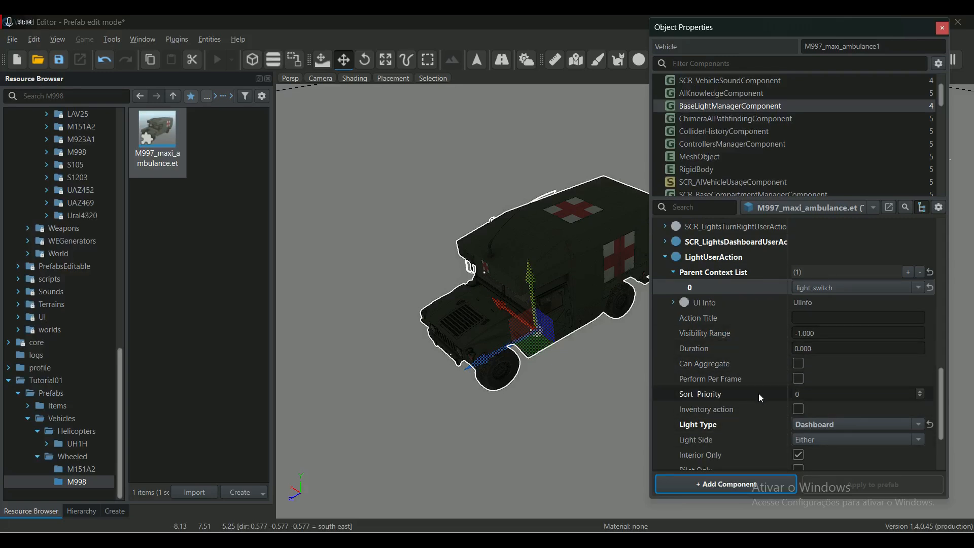
Set the LightUserAction's Sort Priority to 7 and save the prefab
{"action": "left_click", "coordinate": [819, 394]}
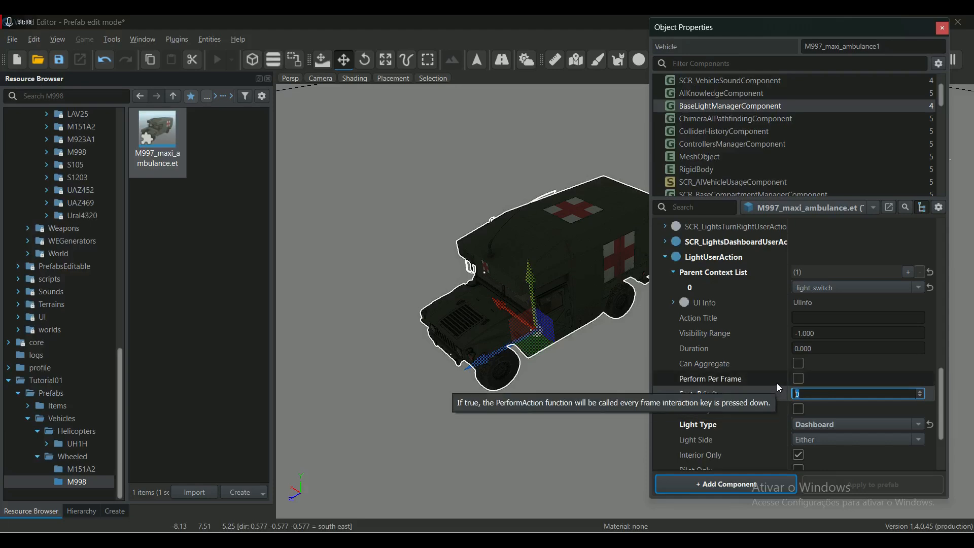
{"action": "type", "text": "7"}
{"action": "key", "text": "Return"}
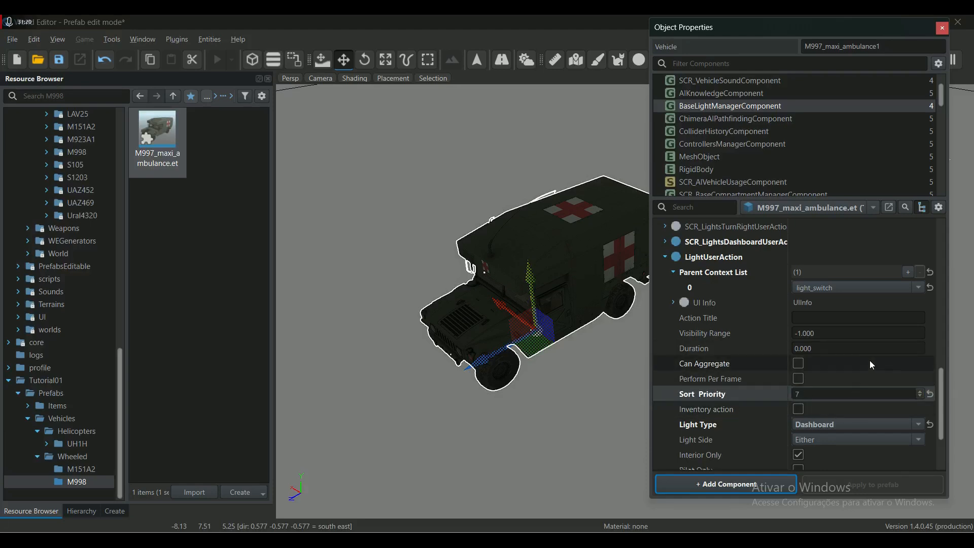
{"action": "scroll", "coordinate": [872, 343], "scroll_direction": "down", "scroll_amount": 3}
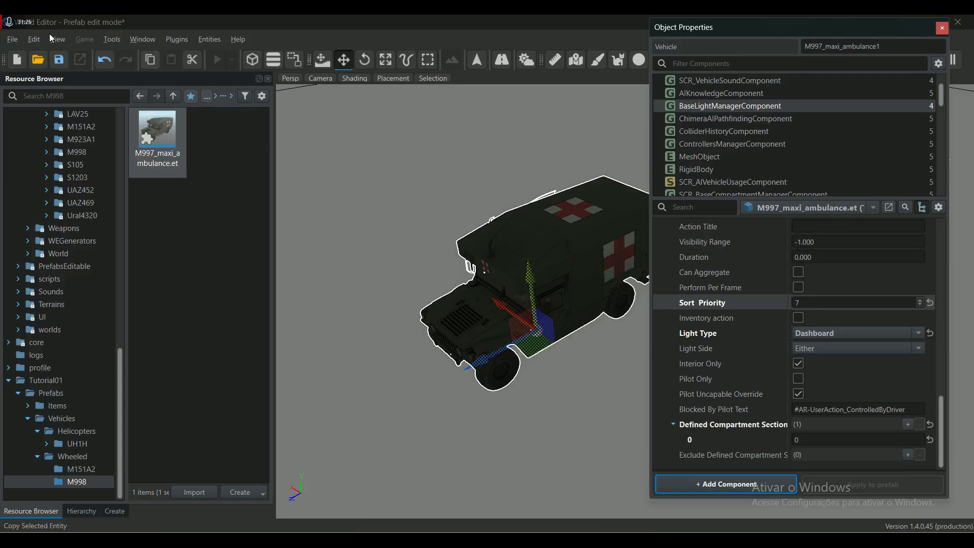
{"action": "left_click", "coordinate": [60, 60]}
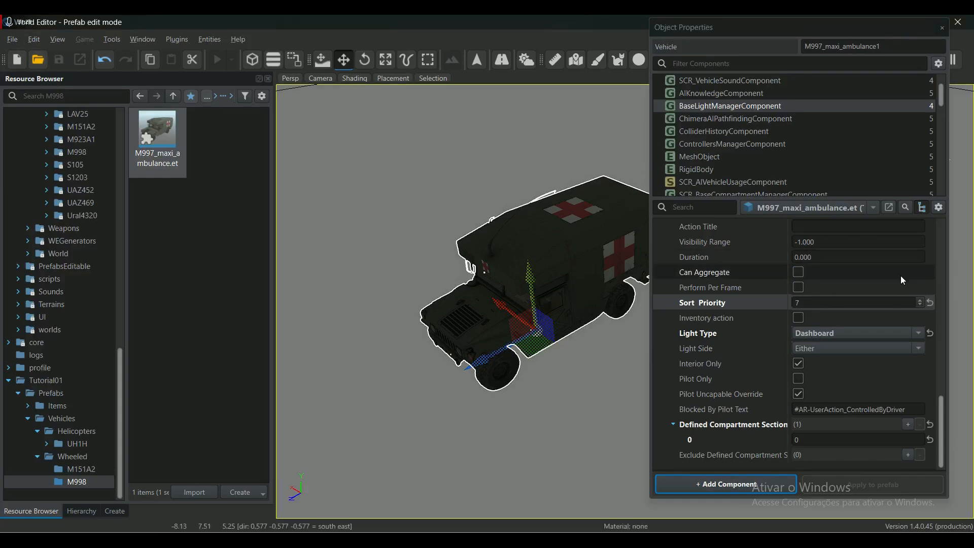
Reopen the GM_Arland.ent world and start play mode
{"action": "left_click", "coordinate": [12, 39]}
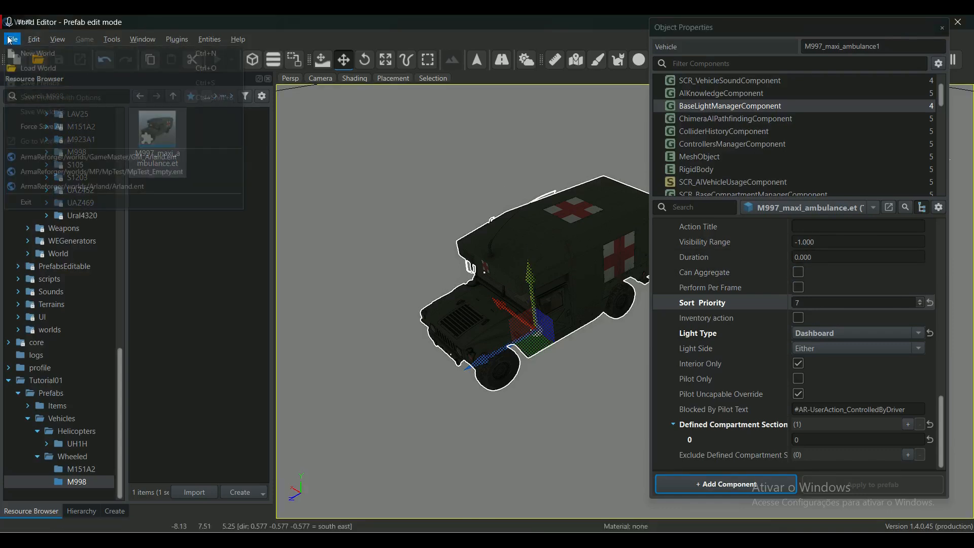
{"action": "left_click", "coordinate": [113, 158]}
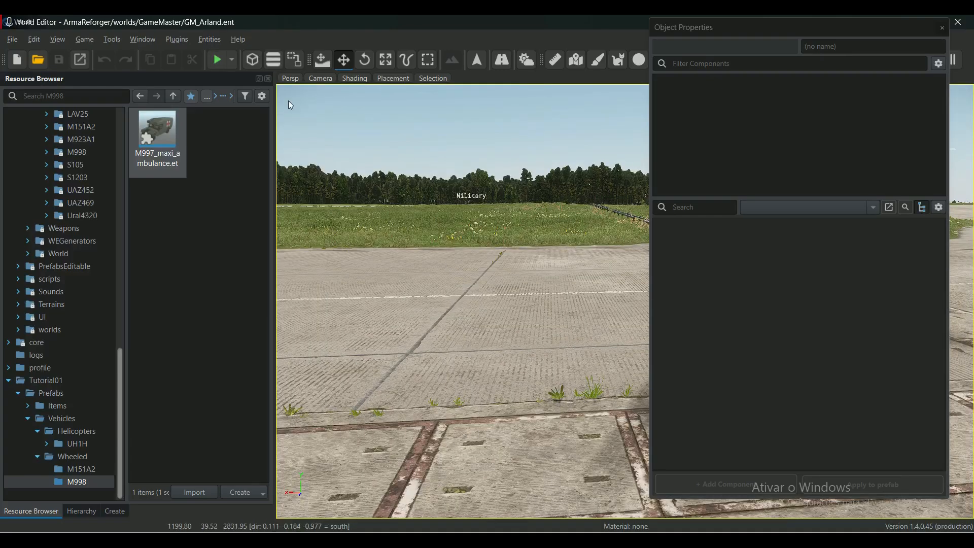
{"action": "left_click", "coordinate": [218, 60]}
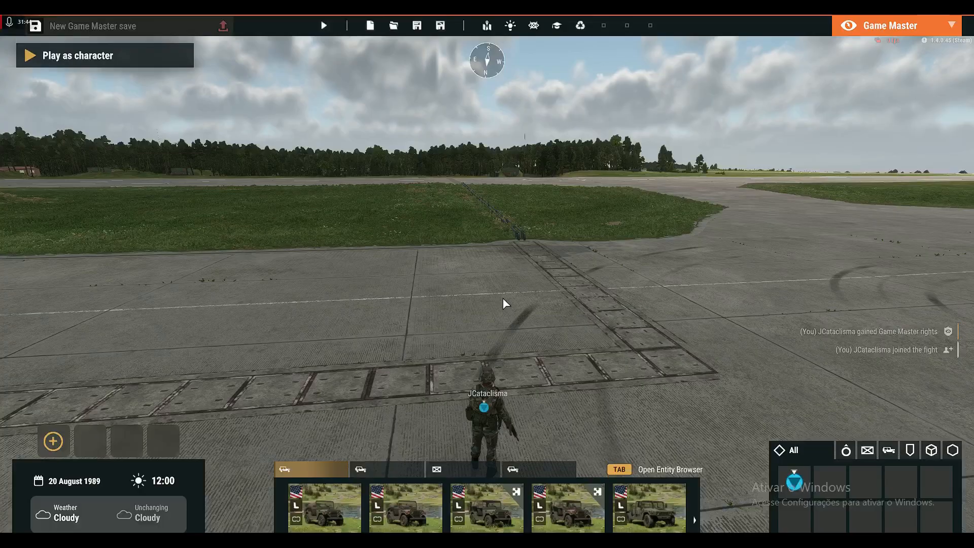
Spawn the M997 Ambulance from the Entity Browser onto the airfield in front of the camera
{"action": "key", "text": "Tab"}
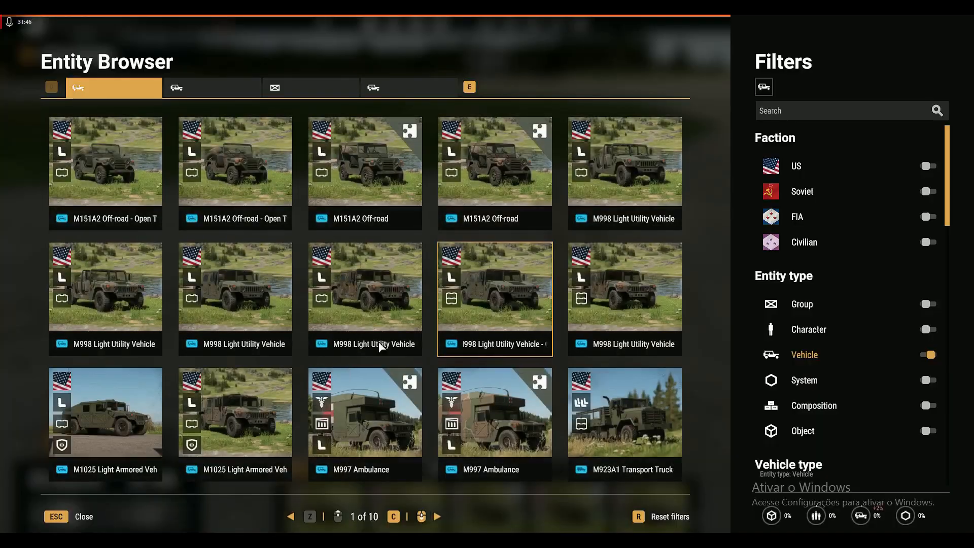
{"action": "left_click", "coordinate": [361, 421]}
{"action": "left_click", "coordinate": [421, 274]}
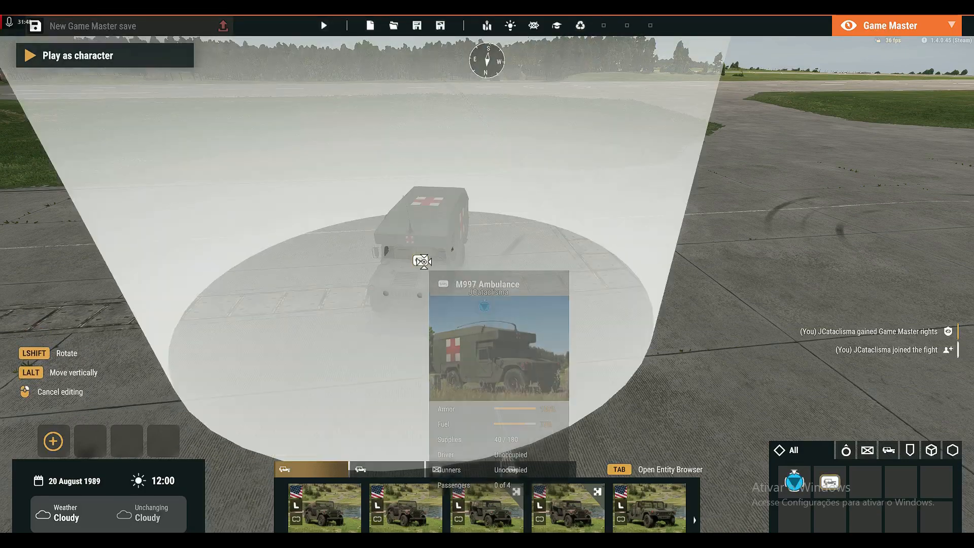
{"action": "left_click", "coordinate": [420, 260]}
Set the time of day to 02:00 in the scenario properties and save
{"action": "key", "text": "v"}
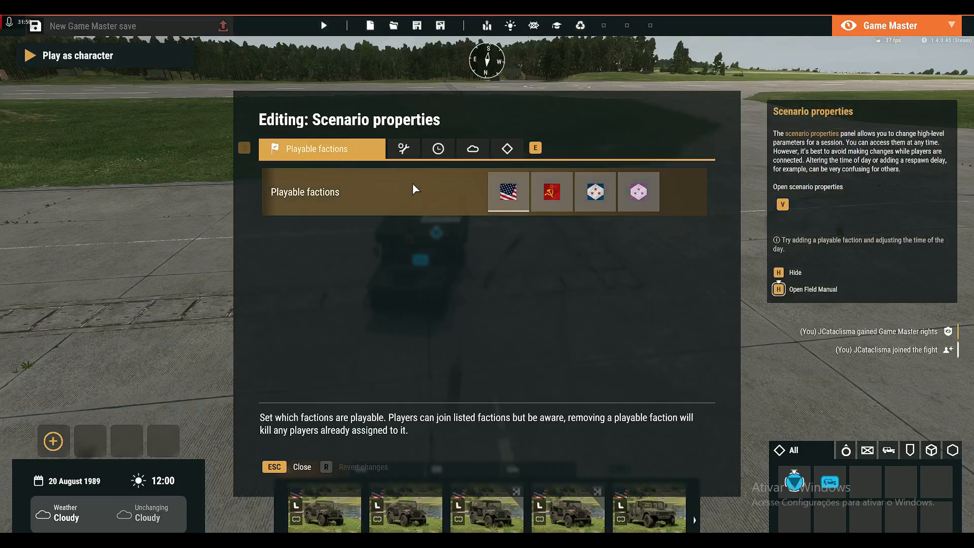
{"action": "left_click", "coordinate": [437, 148]}
{"action": "left_click", "coordinate": [447, 226]}
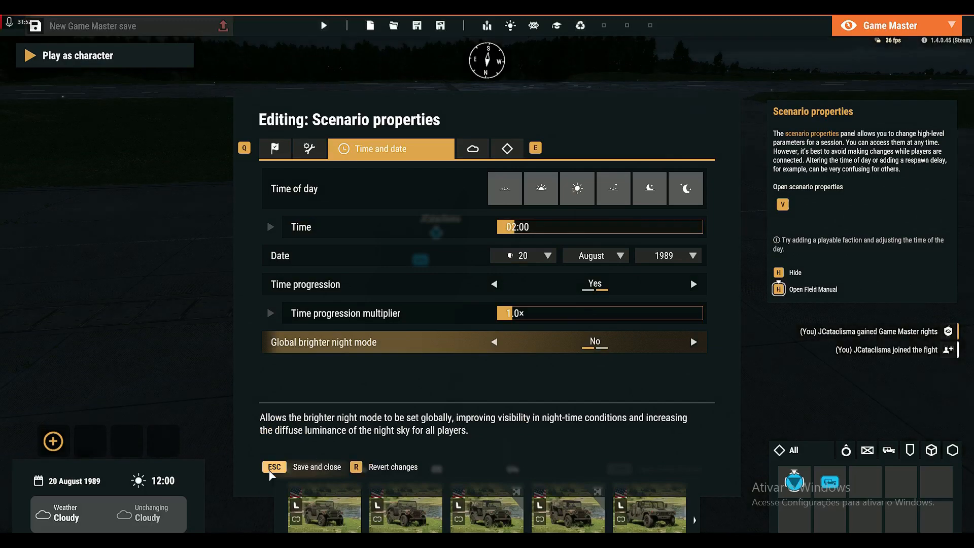
{"action": "left_click", "coordinate": [275, 467]}
Play as the character in the driver's seat and switch on the interior light from the light switch's actions
{"action": "left_click", "coordinate": [131, 56]}
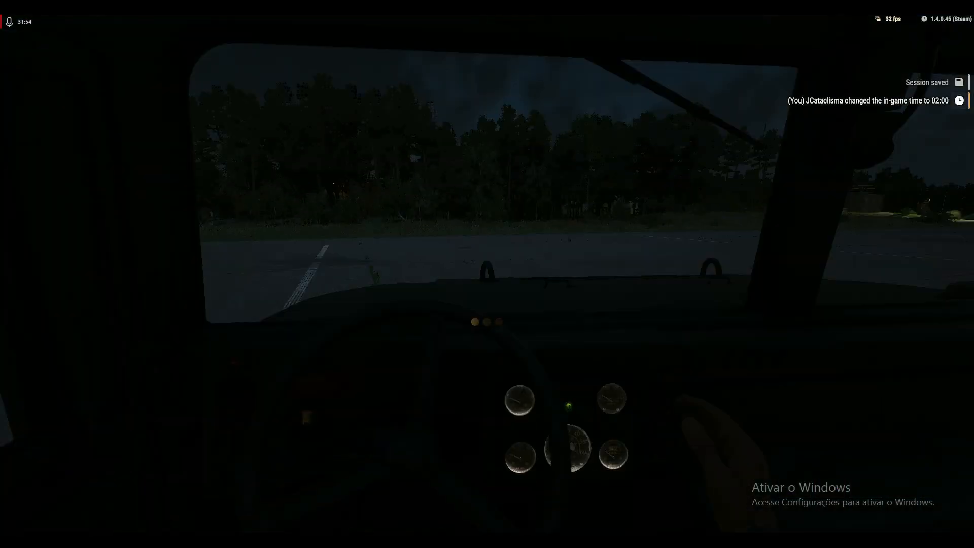
{"action": "key", "text": "l"}
{"action": "key", "text": "f"}
{"action": "scroll", "coordinate": [487, 274], "scroll_direction": "down", "scroll_amount": 3}
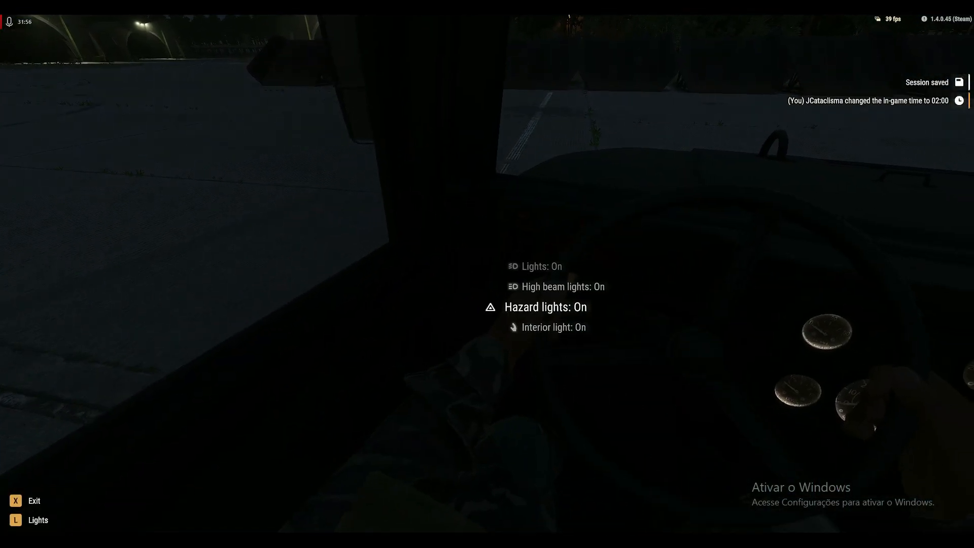
{"action": "key", "text": "f"}
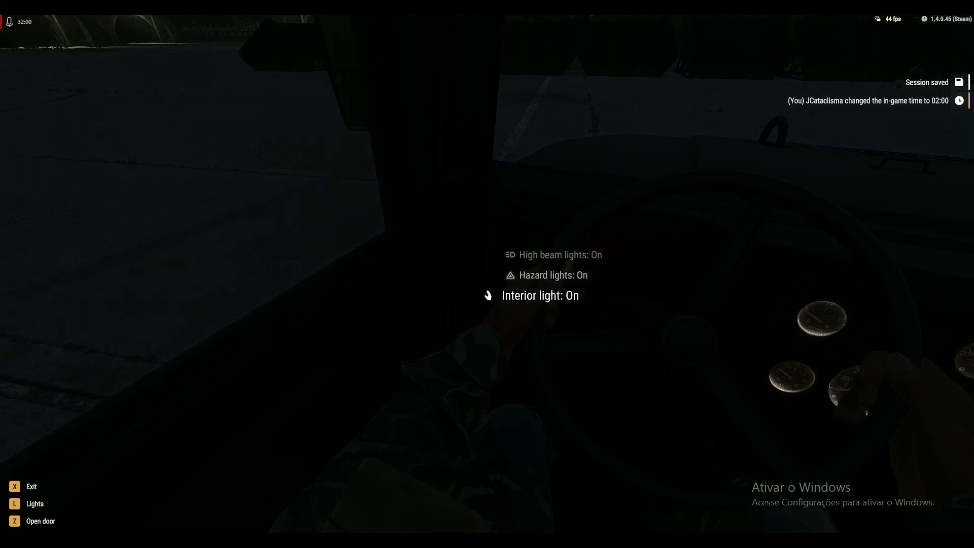
{"action": "scroll", "coordinate": [487, 274], "scroll_direction": "up", "scroll_amount": 2}
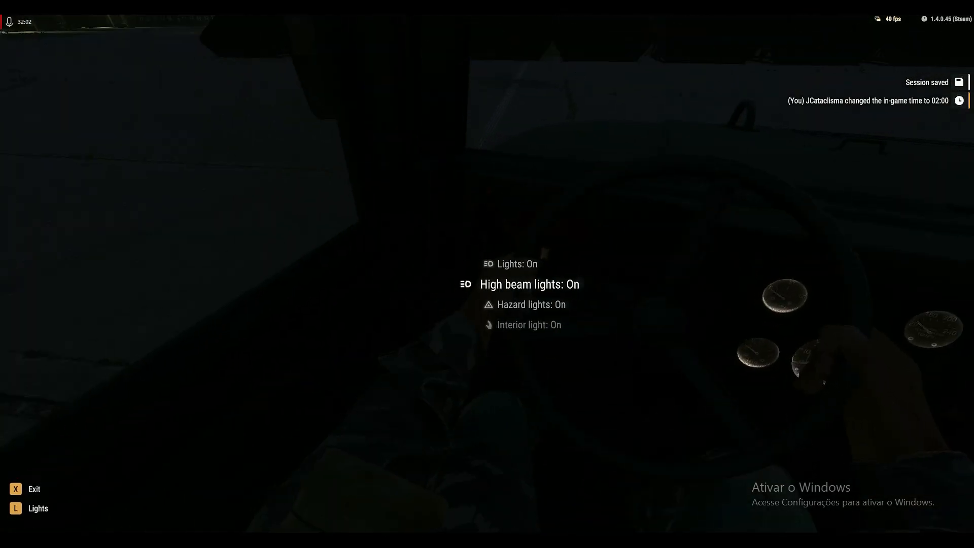
{"action": "scroll", "coordinate": [487, 274], "scroll_direction": "down", "scroll_amount": 2}
Examine the ambulance's rear compartment lighting in third-person view with the rear doors open, and return to first-person view
{"action": "key", "text": "v"}
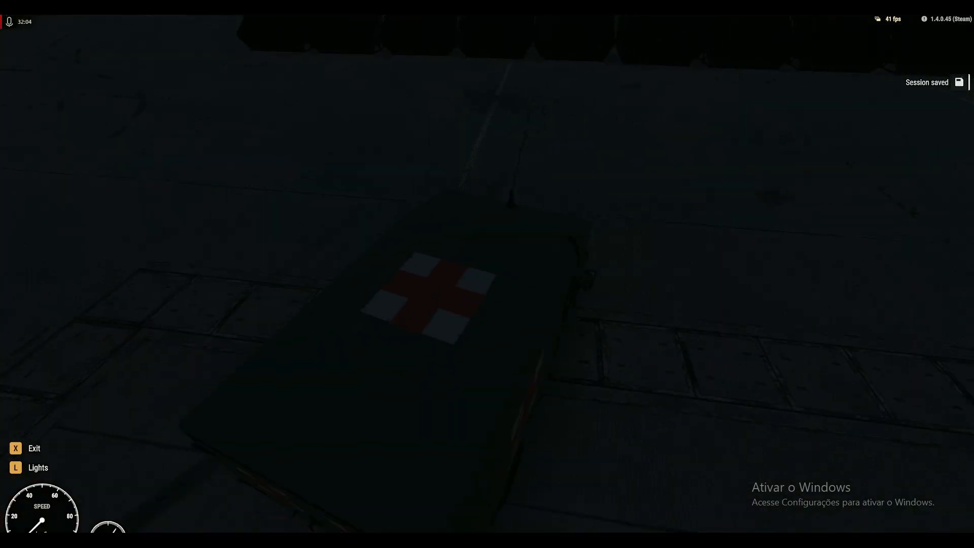
{"action": "key", "text": "v"}
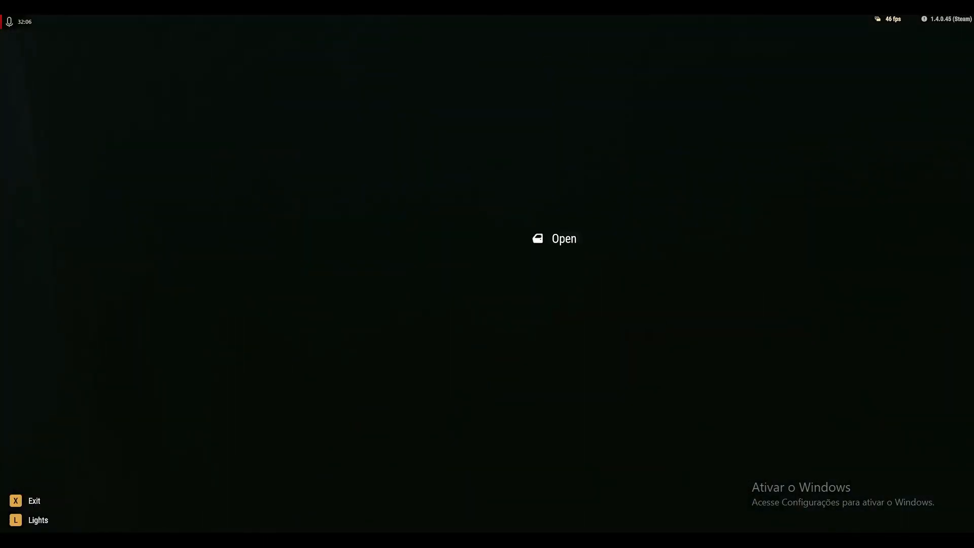
{"action": "key", "text": "v"}
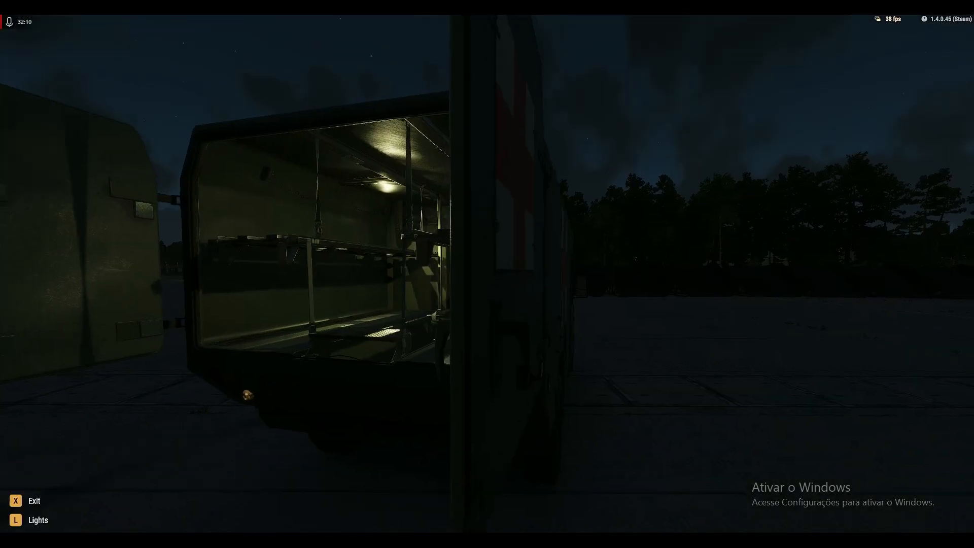
{"action": "key", "text": "v"}
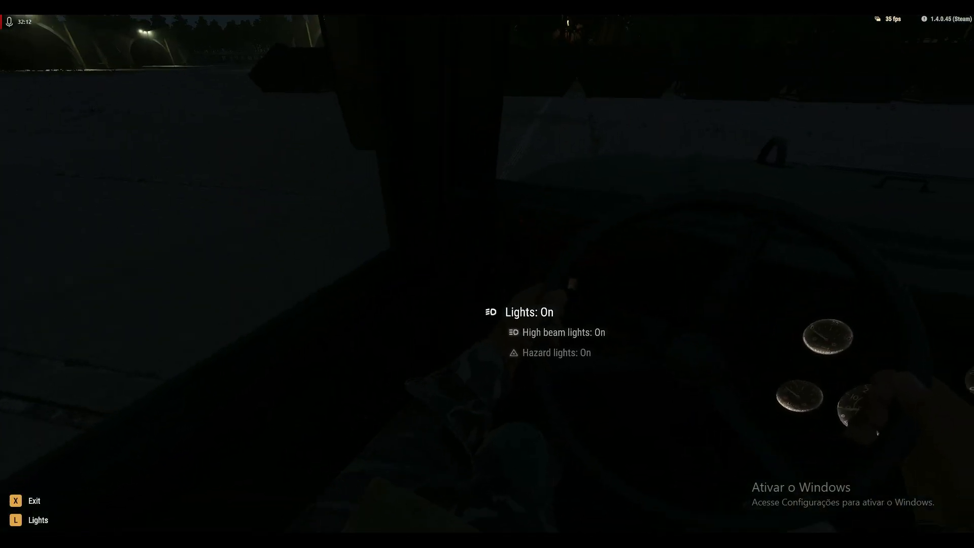
Switch off the interior light from the driver's seat and check the rear compartment in third-person view
{"action": "scroll", "coordinate": [487, 274], "scroll_direction": "down", "scroll_amount": 3}
{"action": "left_click", "coordinate": [455, 253]}
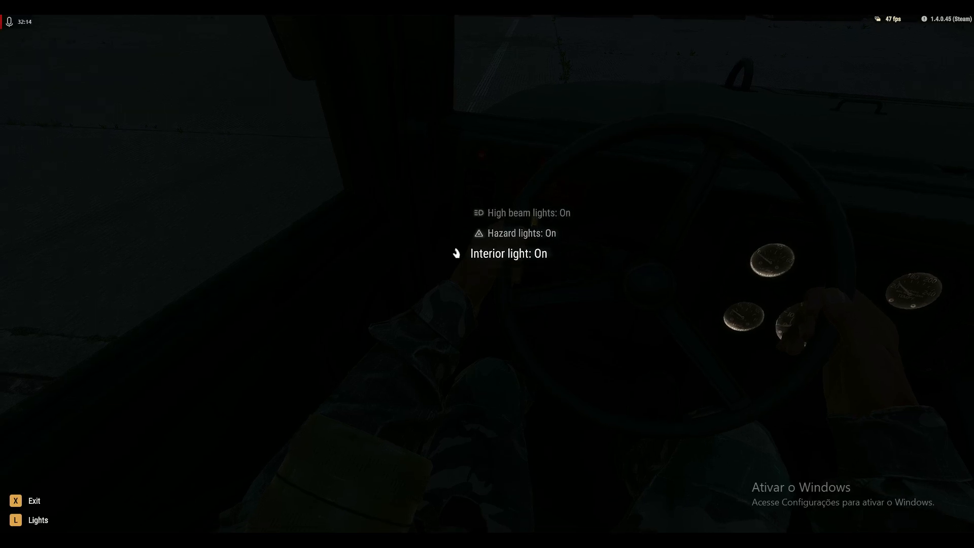
{"action": "key", "text": "v"}
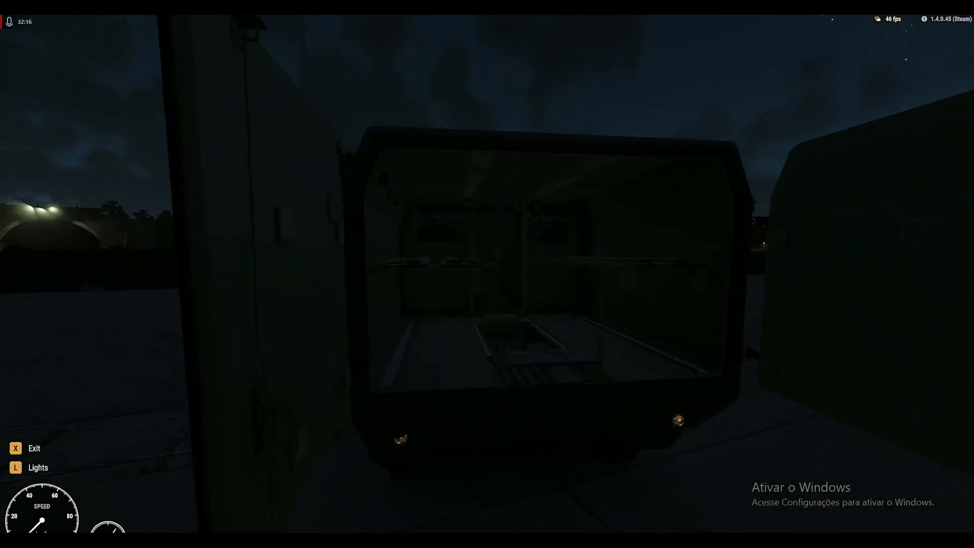
{"action": "key", "text": "v"}
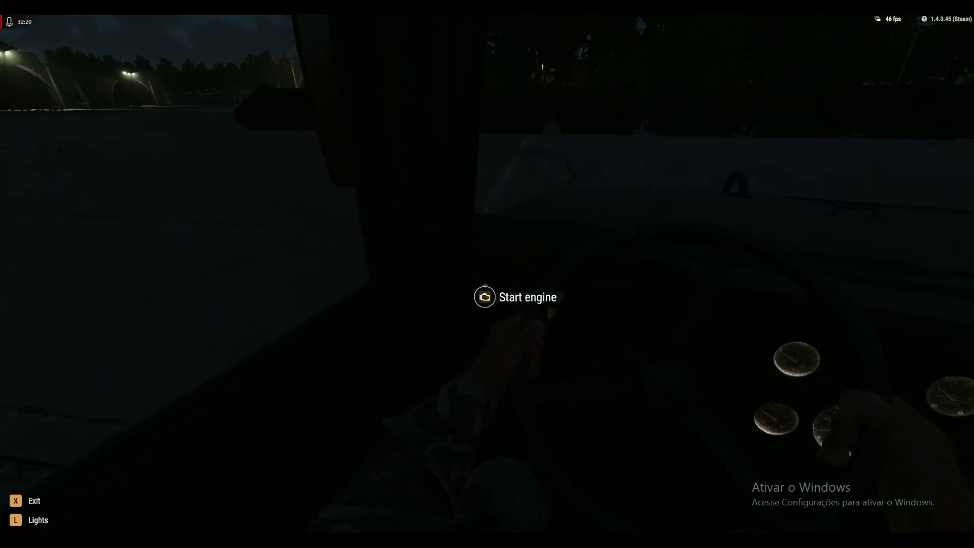
Review the vehicle light actions offered at the light switch from the driver's seat, including the interior light, and leave play mode
{"action": "key", "text": "l"}
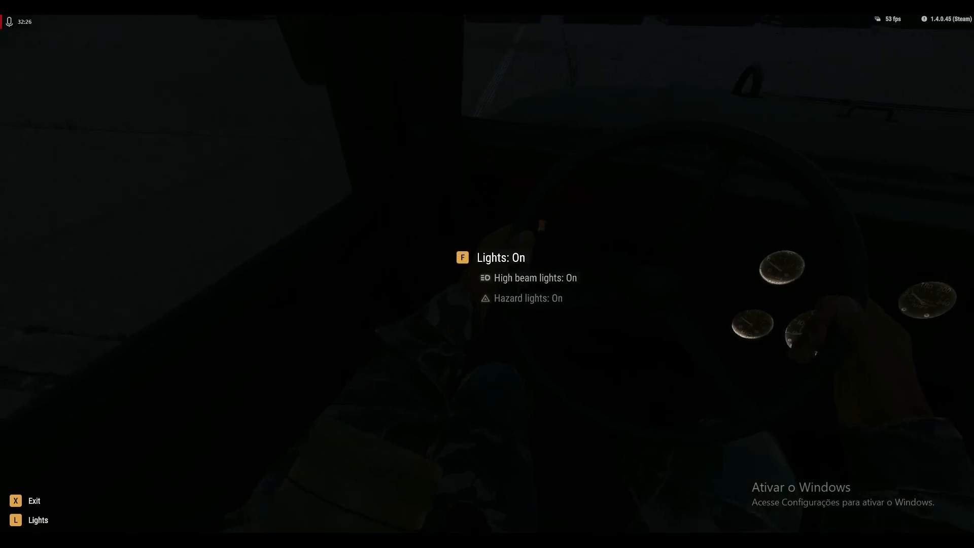
{"action": "scroll", "coordinate": [487, 274], "scroll_direction": "down", "scroll_amount": 1}
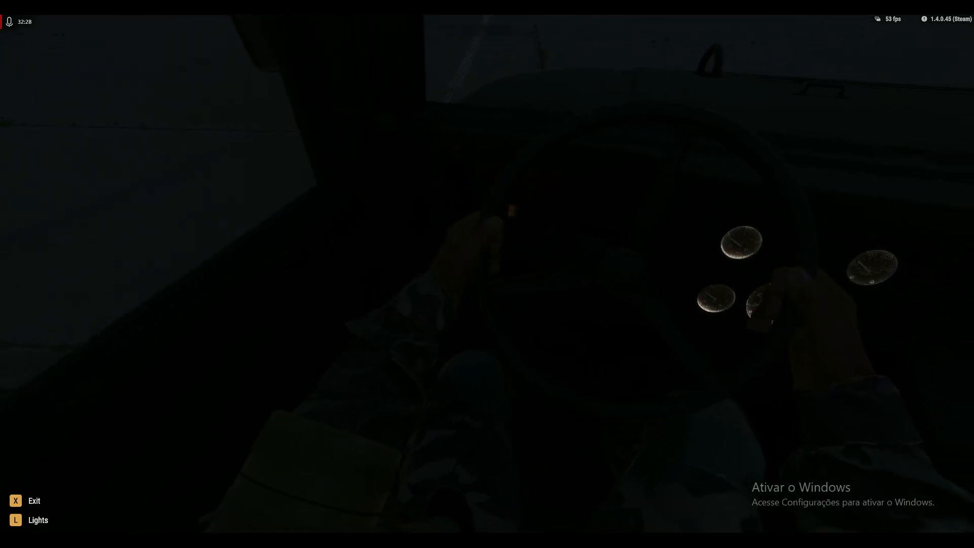
{"action": "scroll", "coordinate": [487, 273], "scroll_direction": "down", "scroll_amount": 3}
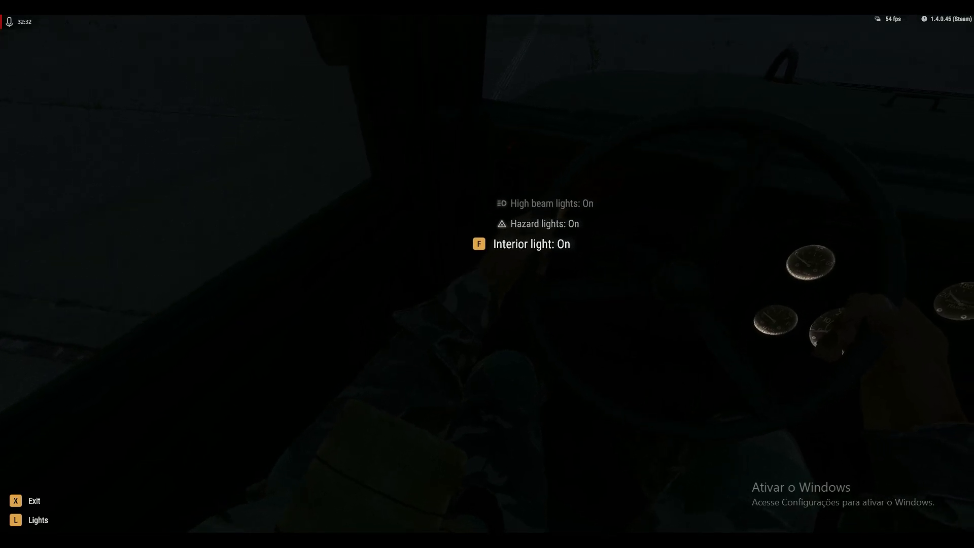
{"action": "scroll", "coordinate": [487, 274], "scroll_direction": "up", "scroll_amount": 3}
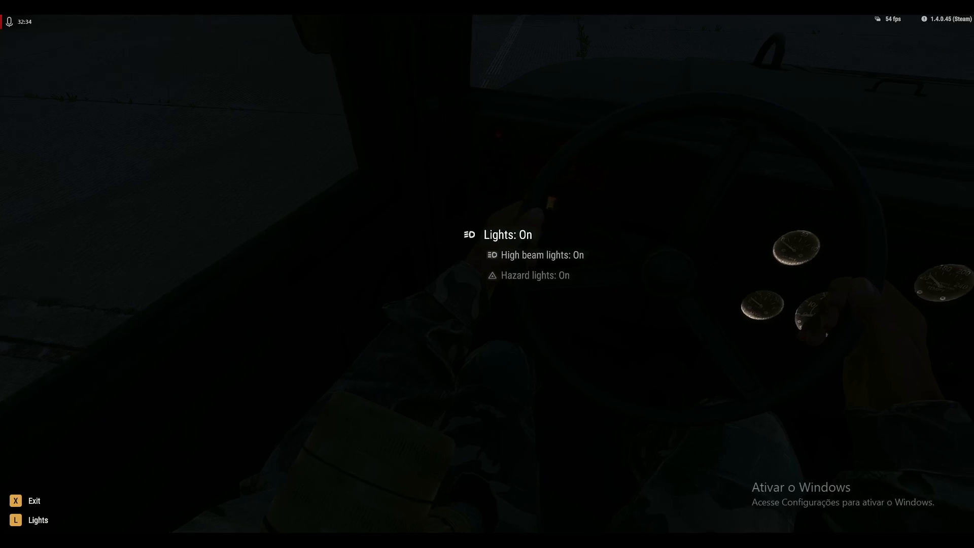
{"action": "scroll", "coordinate": [487, 274], "scroll_direction": "down", "scroll_amount": 1}
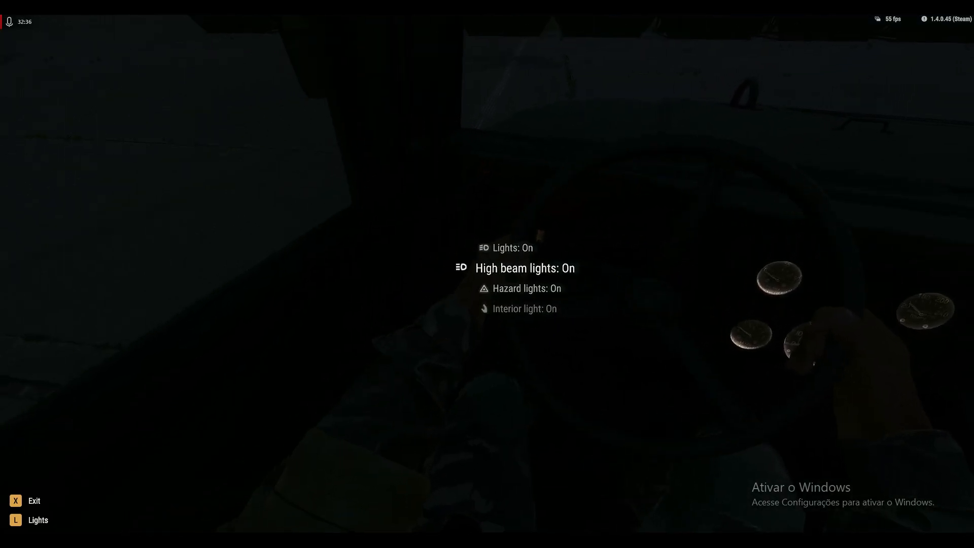
{"action": "scroll", "coordinate": [487, 274], "scroll_direction": "down", "scroll_amount": 2}
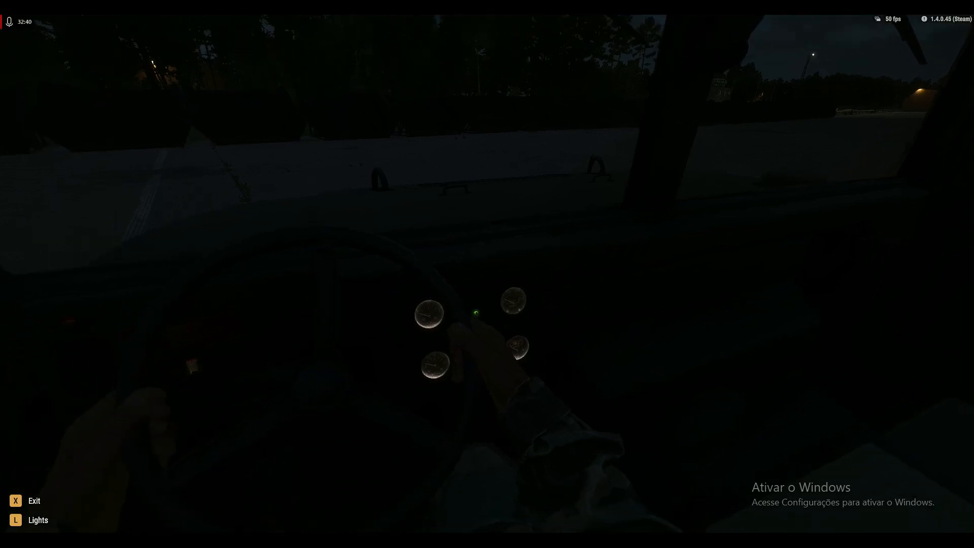
{"action": "key", "text": "Escape"}
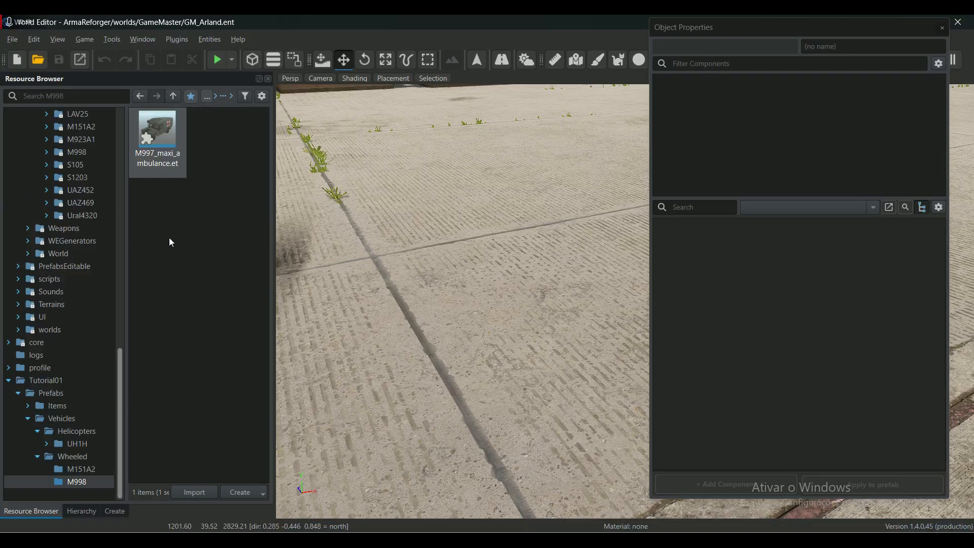
Open the M997_maxi_ambulance.et prefab for editing and select its BaseLightManagerComponent
{"action": "right_click", "coordinate": [160, 146]}
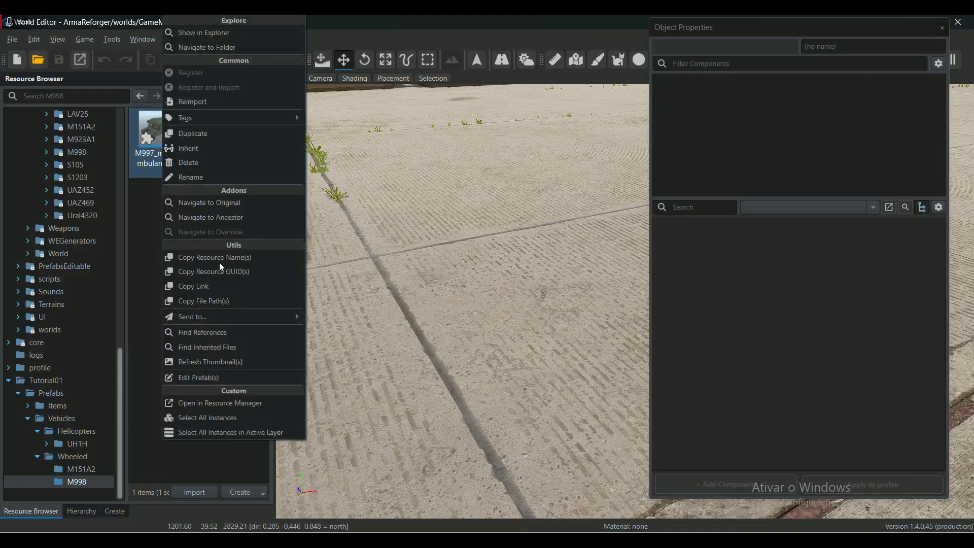
{"action": "left_click", "coordinate": [191, 377]}
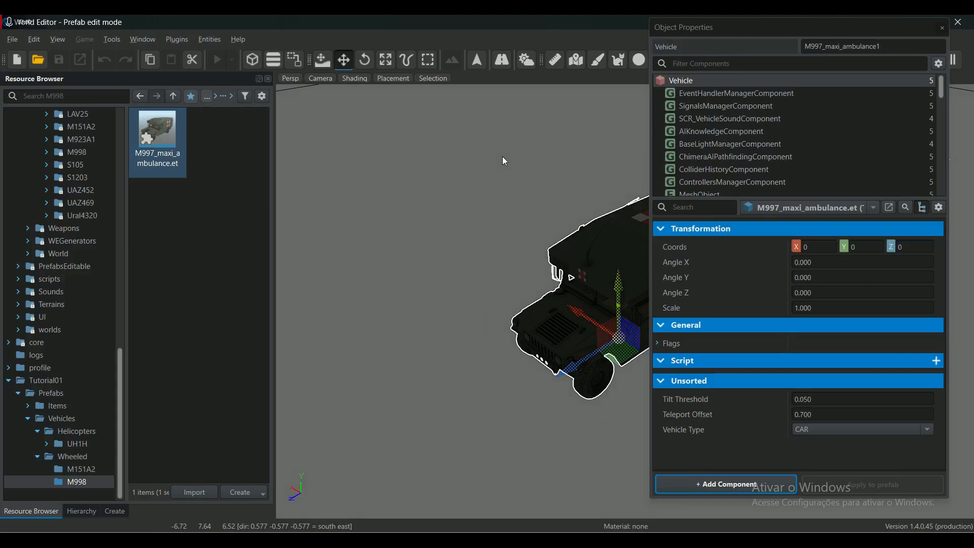
{"action": "left_click", "coordinate": [722, 144]}
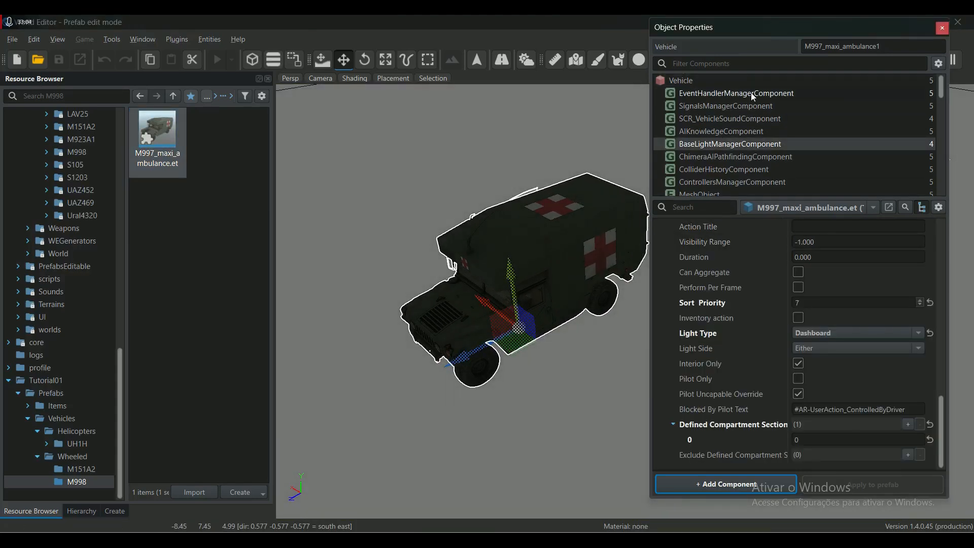
Duplicate the last SCR_LightSlot in the Light Slots list of BaseLightManagerComponent
{"action": "scroll", "coordinate": [744, 316], "scroll_direction": "up", "scroll_amount": 3}
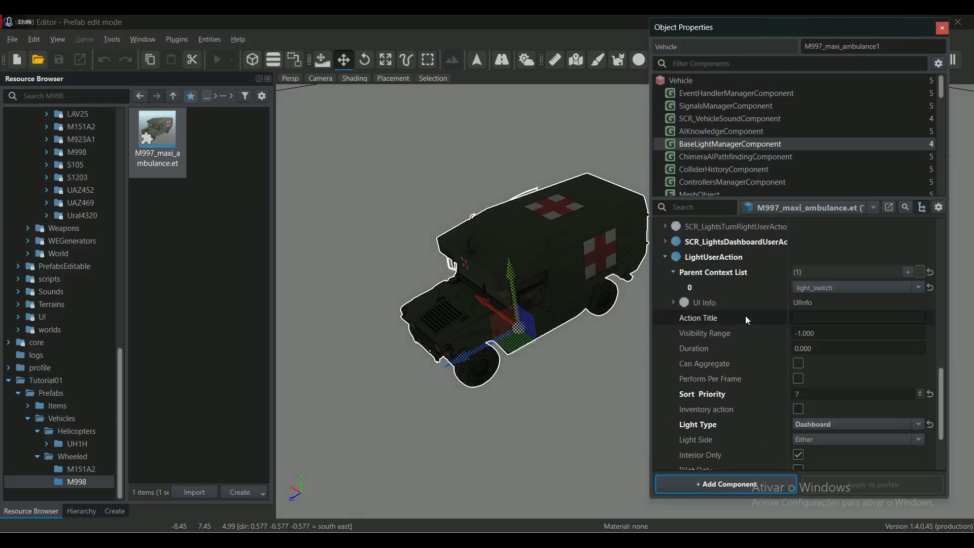
{"action": "scroll", "coordinate": [745, 315], "scroll_direction": "up", "scroll_amount": 1}
{"action": "scroll", "coordinate": [664, 300], "scroll_direction": "up", "scroll_amount": 4}
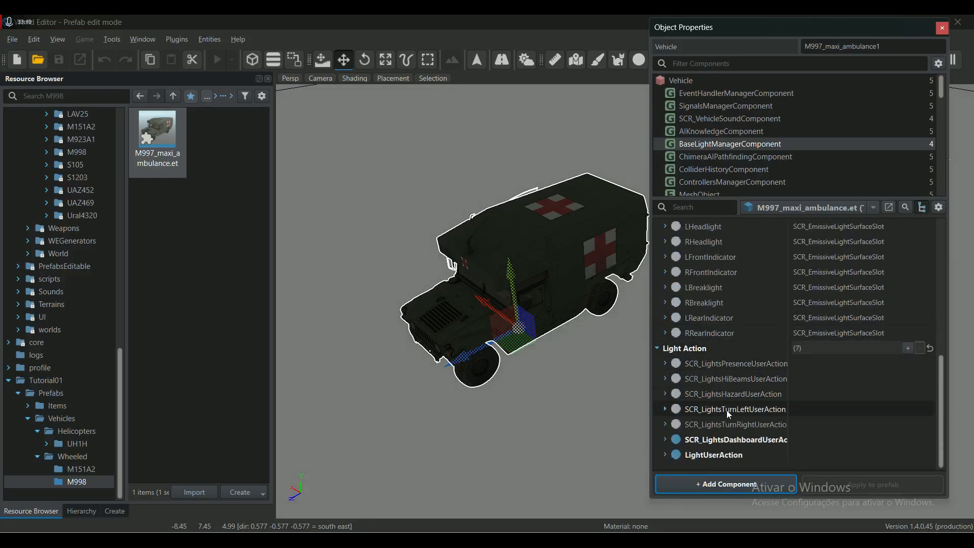
{"action": "scroll", "coordinate": [728, 322], "scroll_direction": "up", "scroll_amount": 3}
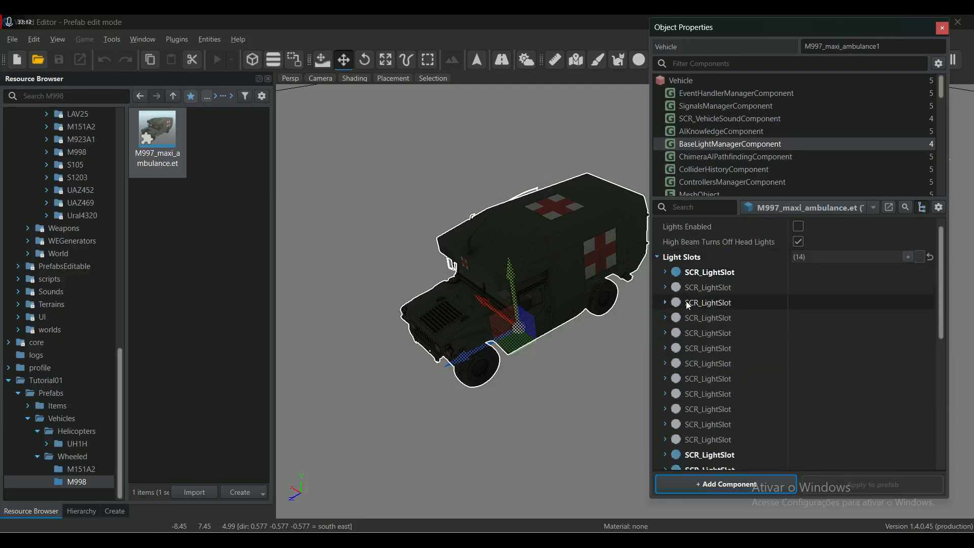
{"action": "scroll", "coordinate": [688, 304], "scroll_direction": "down", "scroll_amount": 3}
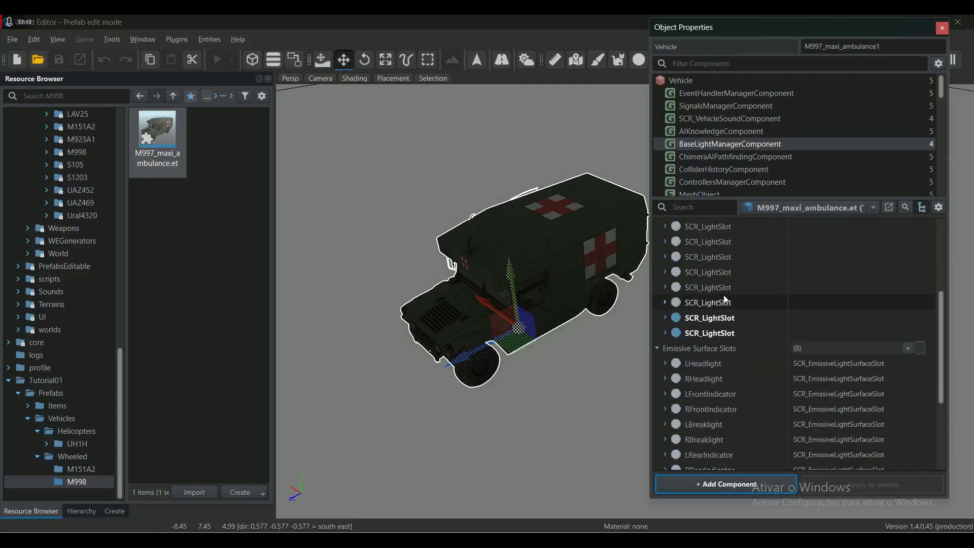
{"action": "left_click", "coordinate": [665, 332]}
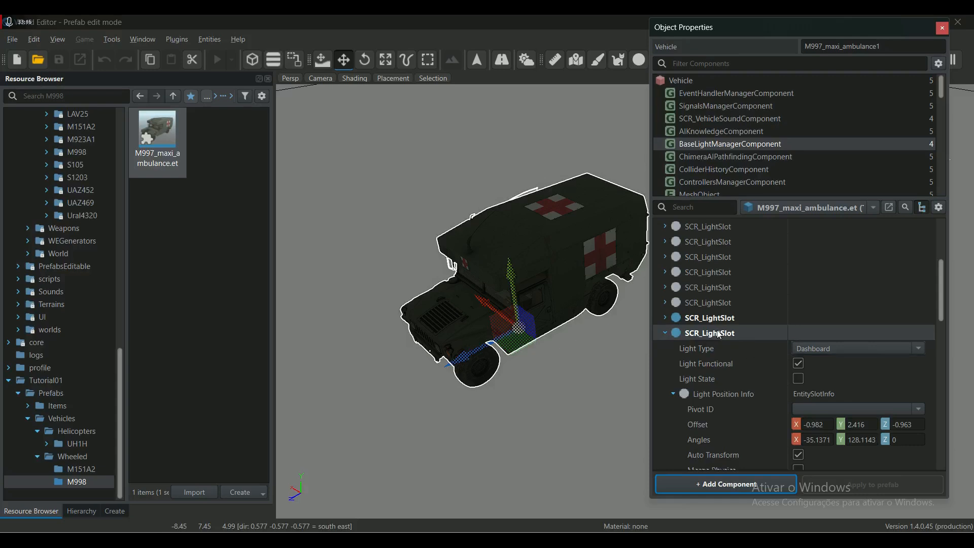
{"action": "right_click", "coordinate": [718, 335]}
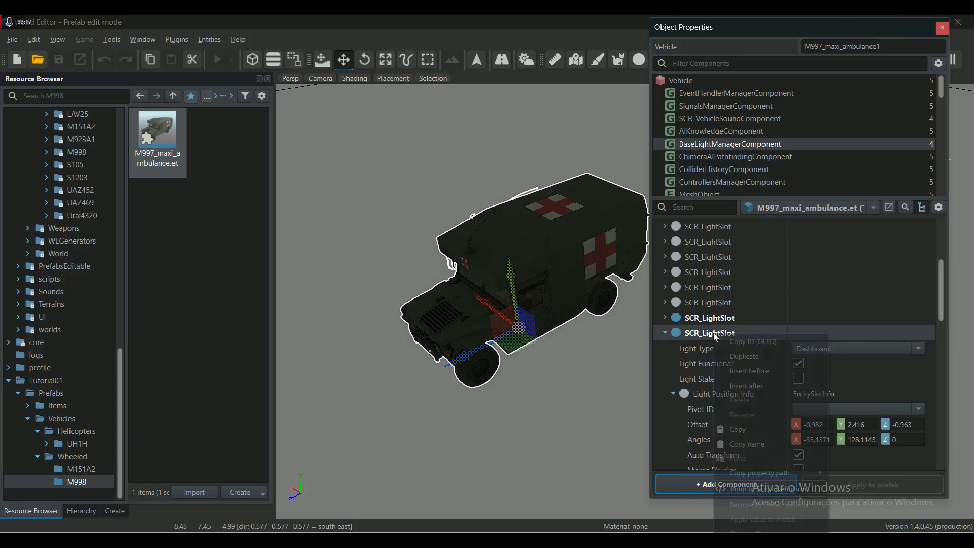
{"action": "left_click", "coordinate": [736, 355]}
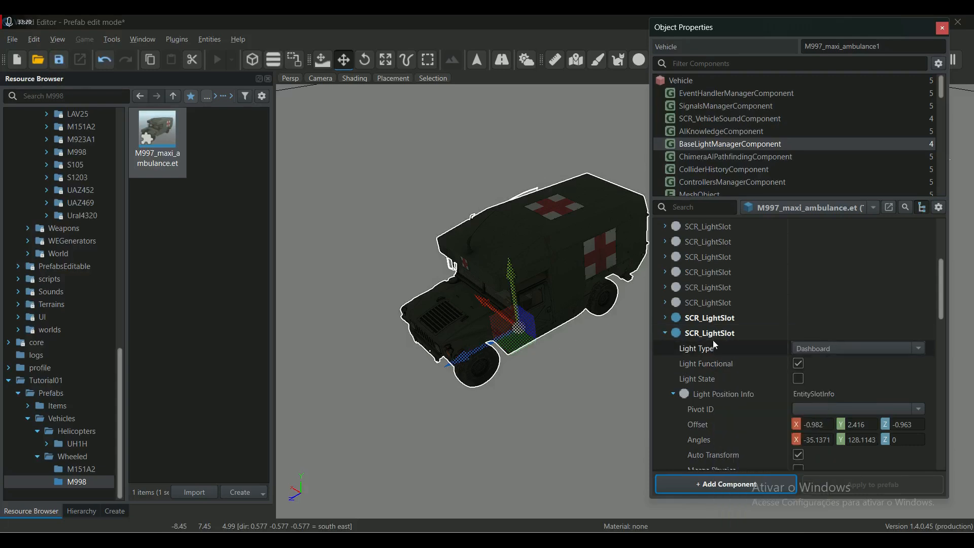
Collapse the original light slot, expand the duplicated SCR_LightSlot and enable its Light State
{"action": "left_click", "coordinate": [666, 332]}
{"action": "left_click", "coordinate": [665, 348]}
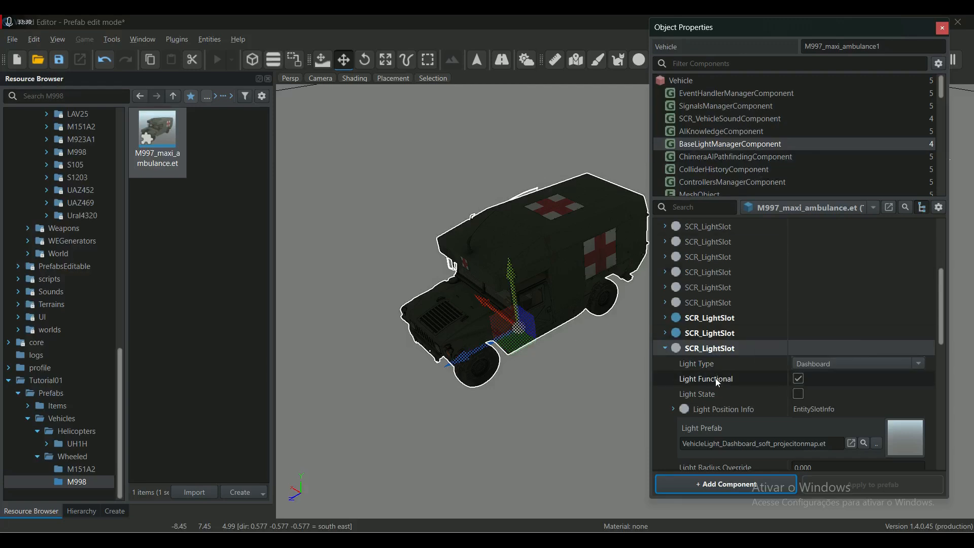
{"action": "scroll", "coordinate": [716, 378], "scroll_direction": "down", "scroll_amount": 4}
{"action": "scroll", "coordinate": [718, 374], "scroll_direction": "down", "scroll_amount": 5}
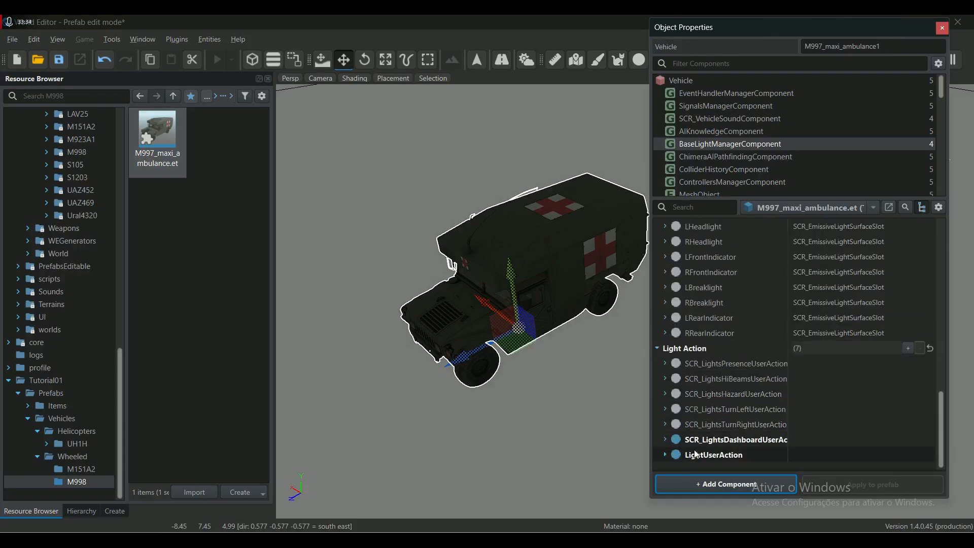
{"action": "left_click", "coordinate": [746, 455]}
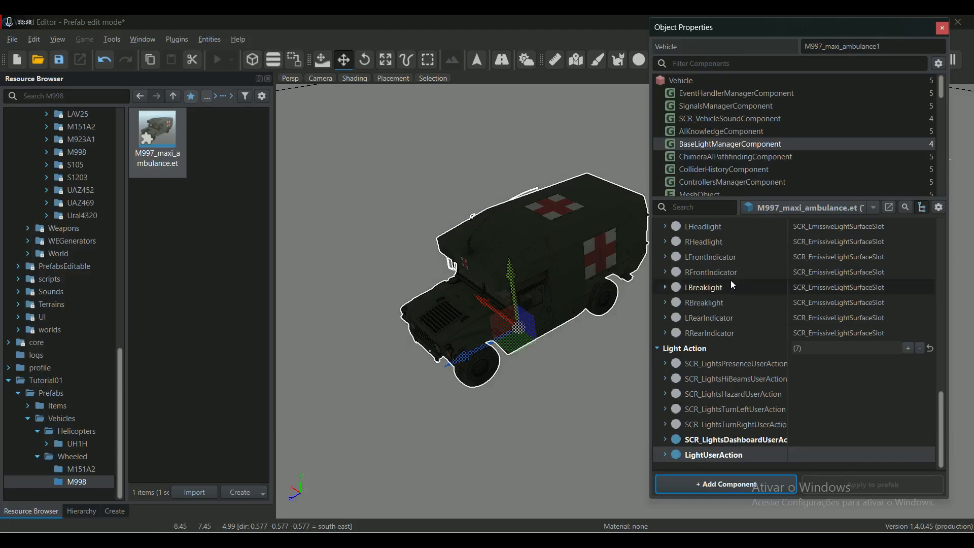
{"action": "scroll", "coordinate": [760, 306], "scroll_direction": "up", "scroll_amount": 6}
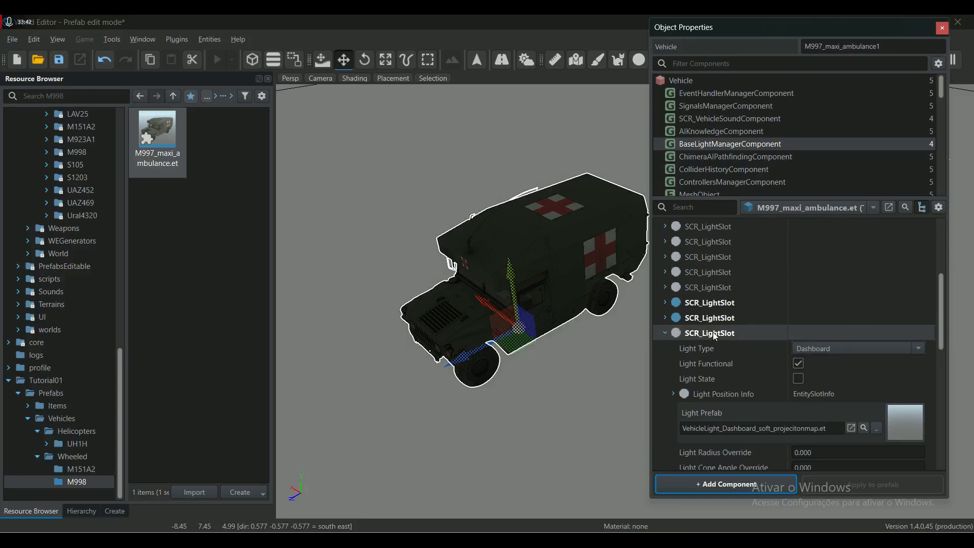
{"action": "scroll", "coordinate": [759, 328], "scroll_direction": "down", "scroll_amount": 1}
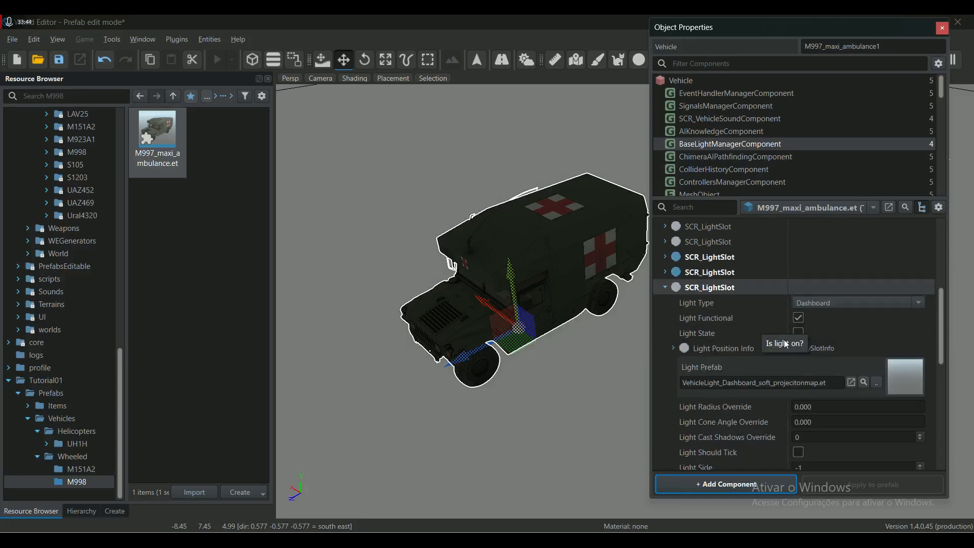
{"action": "left_click", "coordinate": [799, 335]}
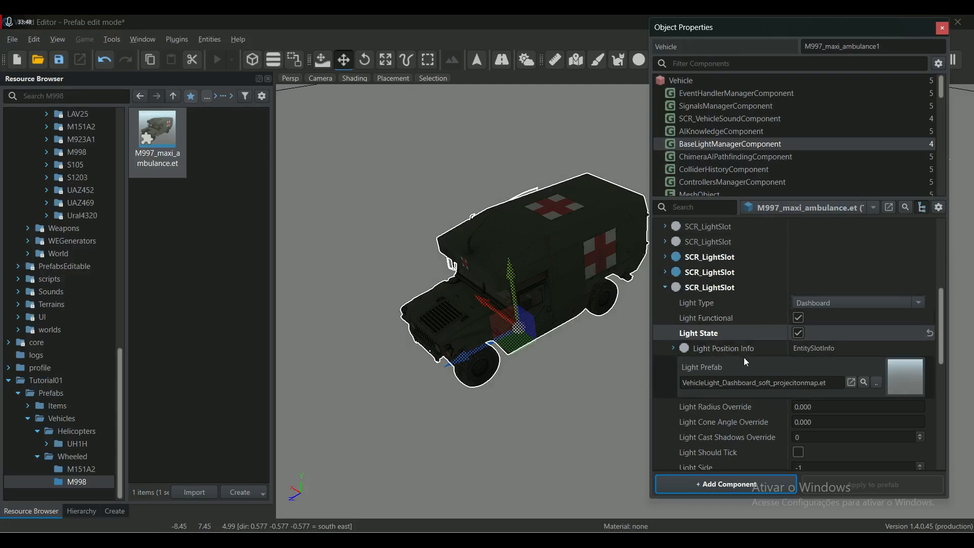
Set the Y angle to 0 in the duplicated light slot's Light Position Info
{"action": "scroll", "coordinate": [745, 357], "scroll_direction": "down", "scroll_amount": 3}
{"action": "scroll", "coordinate": [745, 355], "scroll_direction": "up", "scroll_amount": 2}
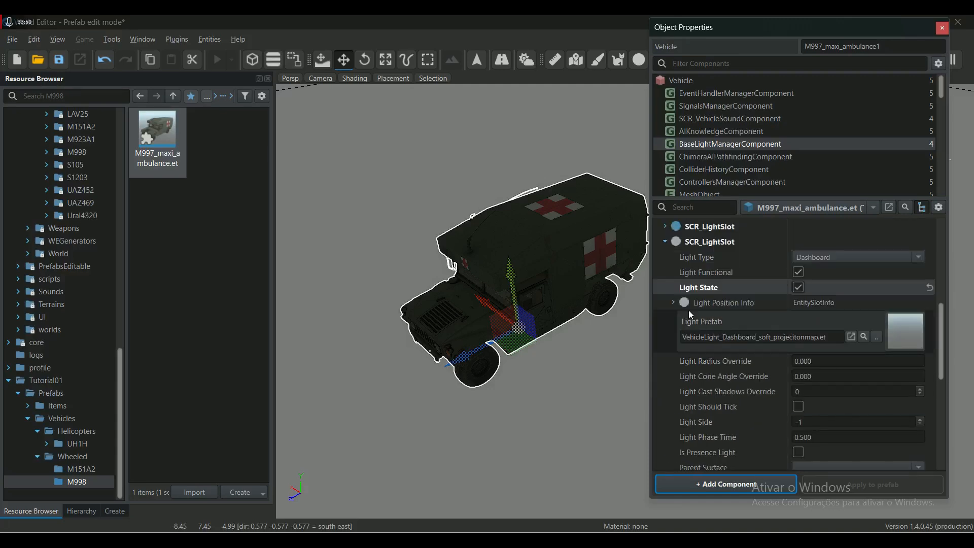
{"action": "left_click", "coordinate": [674, 303]}
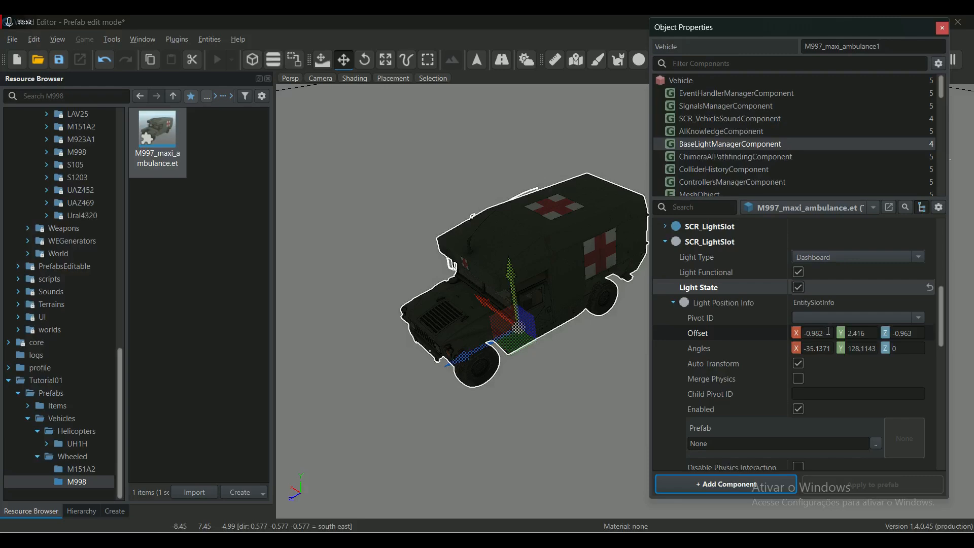
{"action": "left_click", "coordinate": [865, 348]}
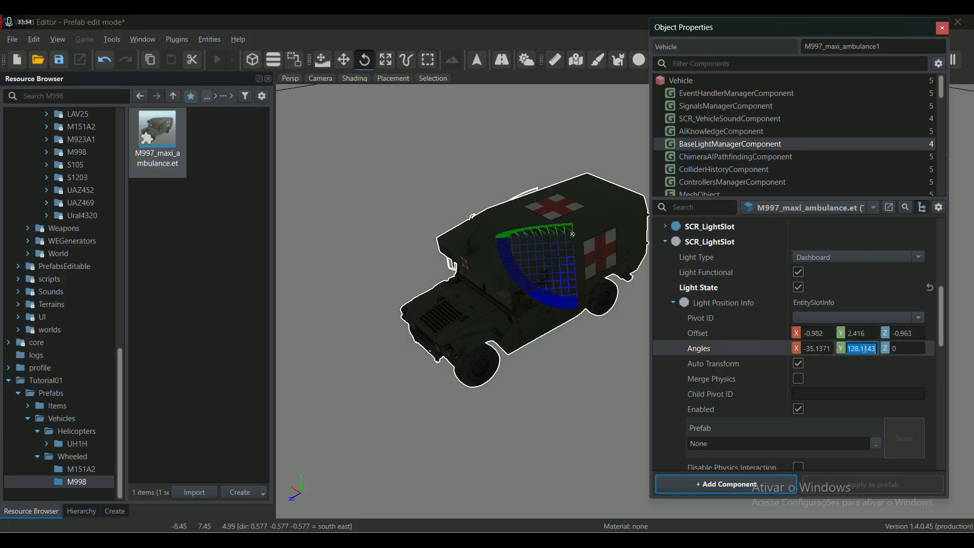
{"action": "type", "text": "0"}
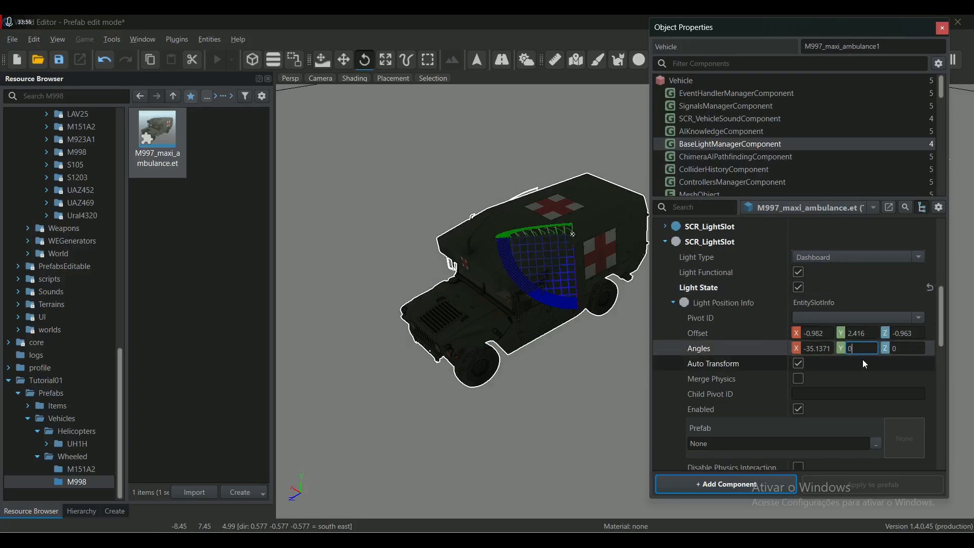
{"action": "key", "text": "Return"}
{"action": "left_click", "coordinate": [832, 348]}
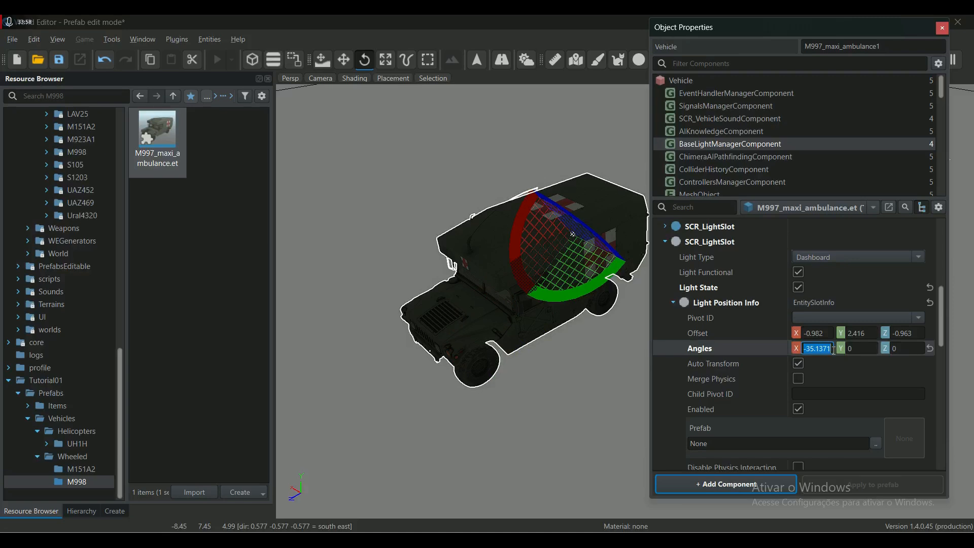
Set the duplicated light slot's offset to X 0, Y 1.7 and Z 0
{"action": "left_click", "coordinate": [828, 333]}
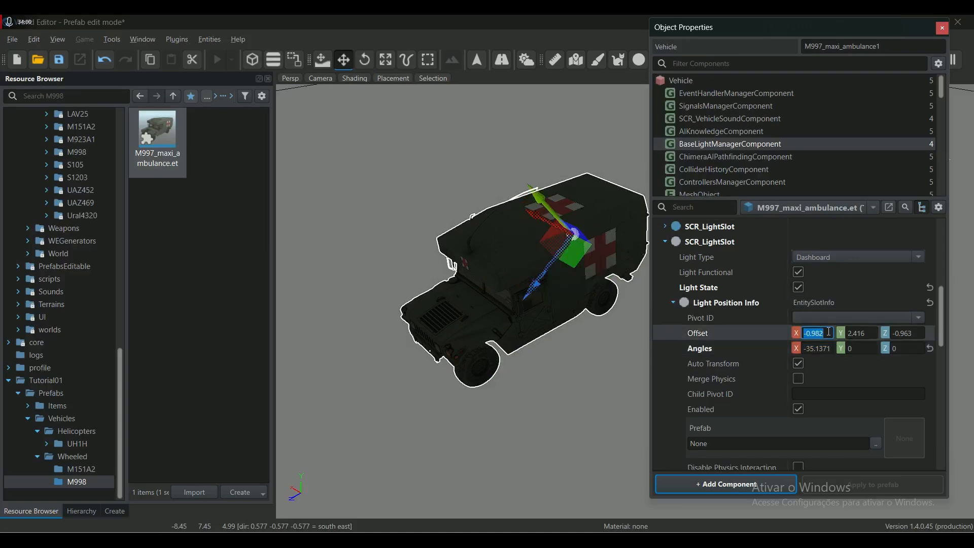
{"action": "key", "text": "Return"}
{"action": "left_click", "coordinate": [873, 333]}
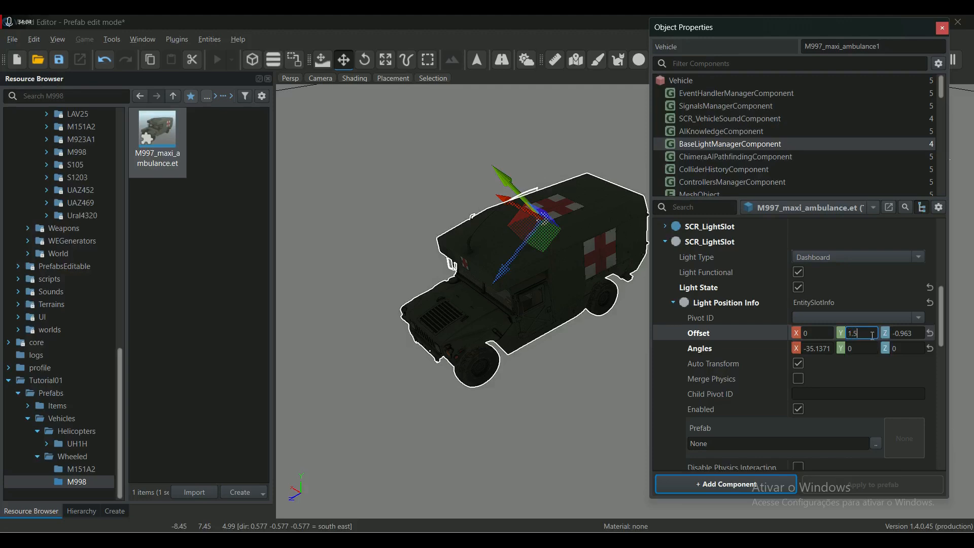
{"action": "key", "text": "Return"}
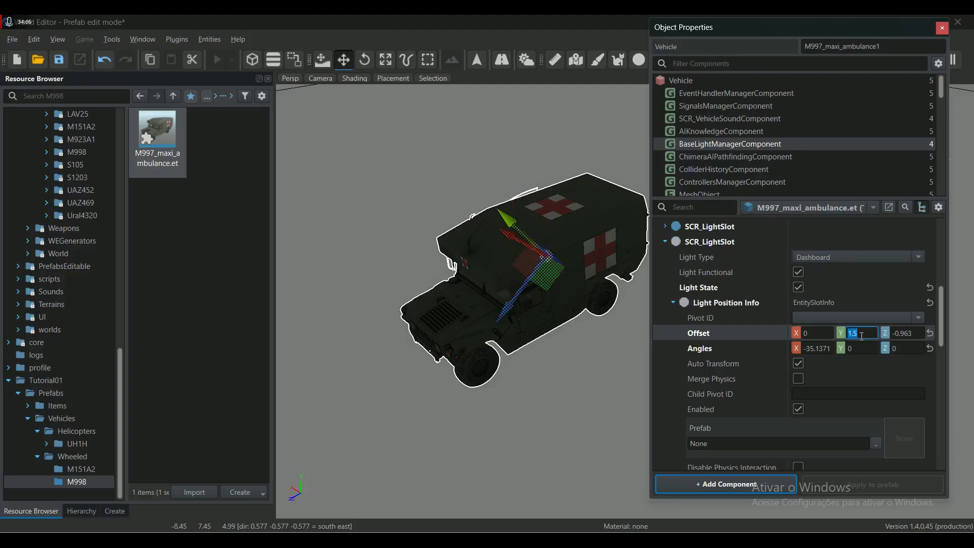
{"action": "type", "text": ".7"}
{"action": "key", "text": "Return"}
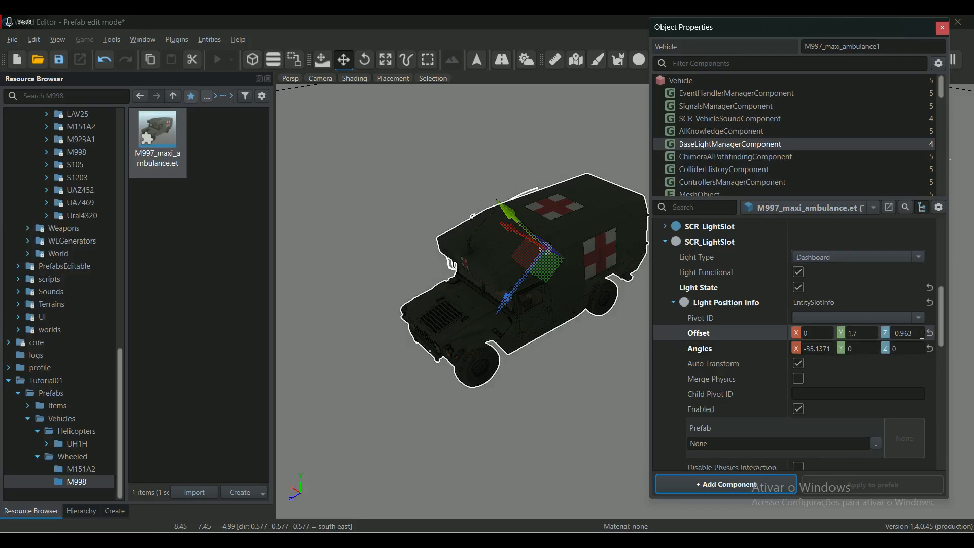
{"action": "type", "text": "0"}
{"action": "key", "text": "Return"}
Move the duplicated light up and rearward inside the cab to an offset of about Y 1.81 and Z -0.157, and save the prefab
{"action": "scroll", "coordinate": [472, 260], "scroll_direction": "up", "scroll_amount": 6}
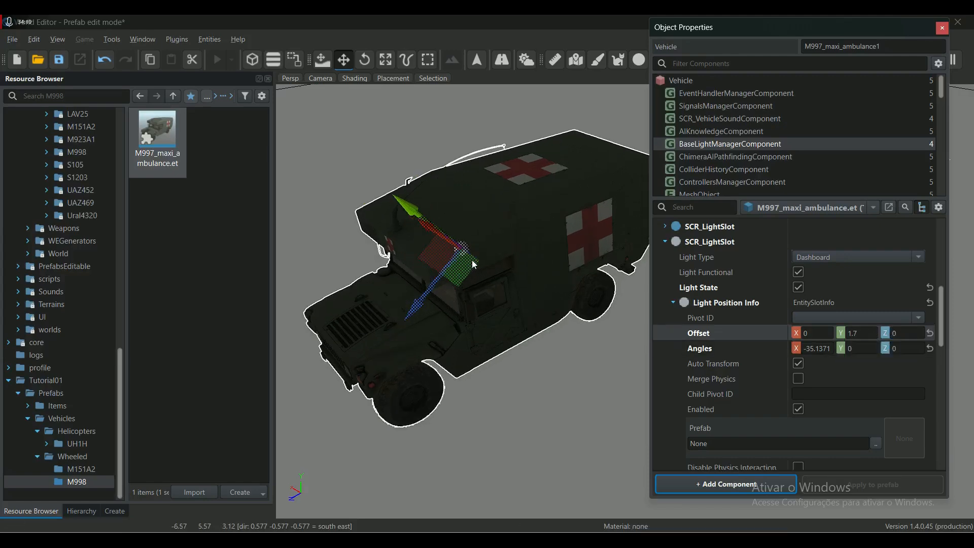
{"action": "right_click_drag", "start_coordinate": [515, 336], "coordinate": [474, 282]}
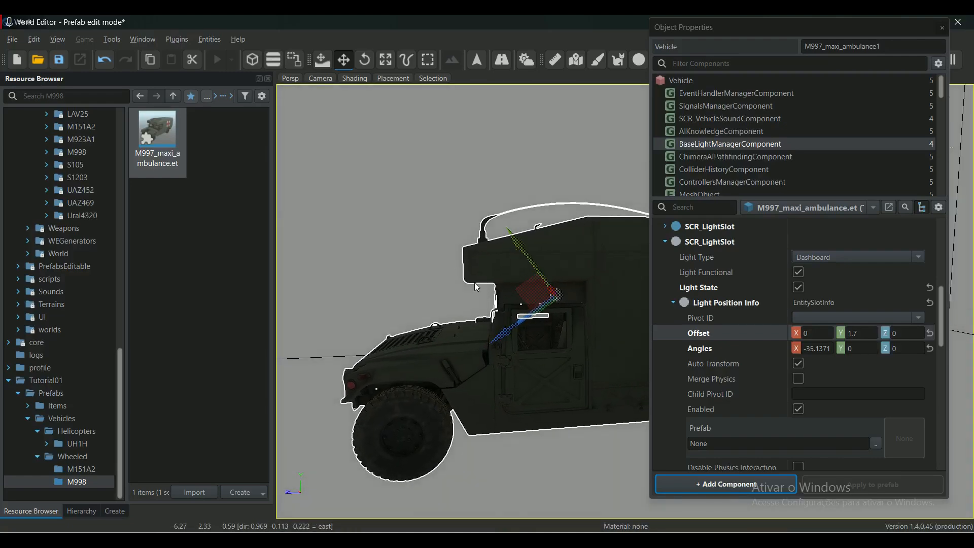
{"action": "scroll", "coordinate": [519, 357], "scroll_direction": "up", "scroll_amount": 5}
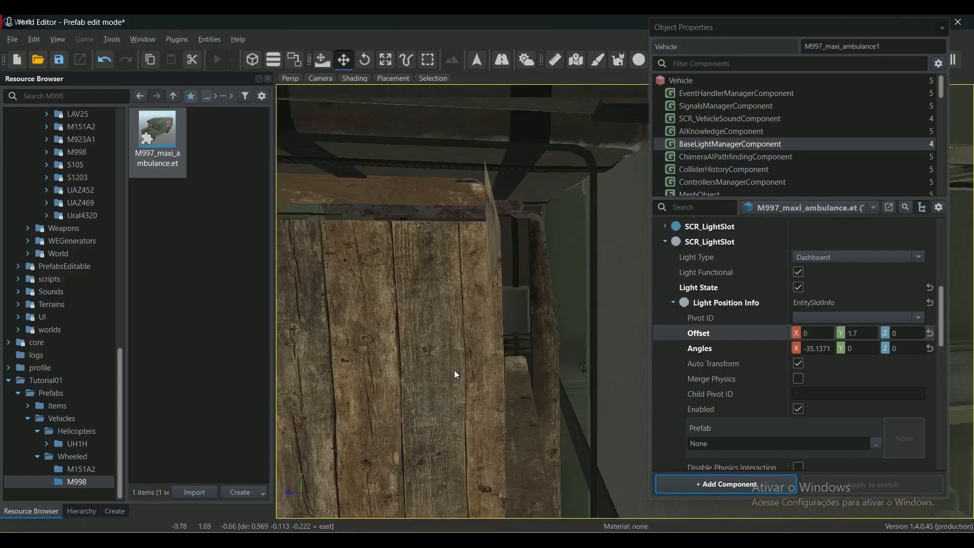
{"action": "right_click_drag", "start_coordinate": [454, 375], "coordinate": [412, 370]}
{"action": "scroll", "coordinate": [412, 370], "scroll_direction": "down", "scroll_amount": 6}
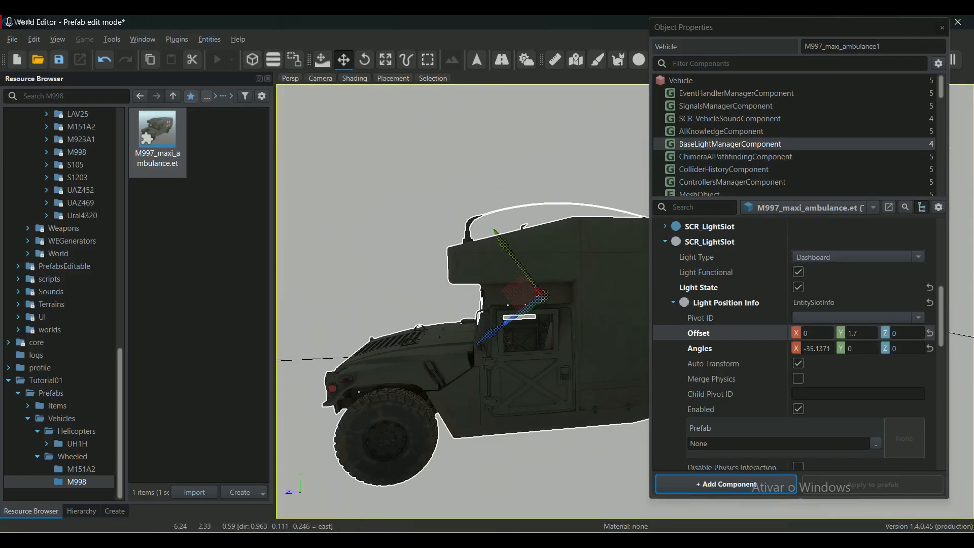
{"action": "middle_click_drag", "start_coordinate": [472, 324], "coordinate": [520, 211]}
{"action": "scroll", "coordinate": [533, 314], "scroll_direction": "up", "scroll_amount": 5}
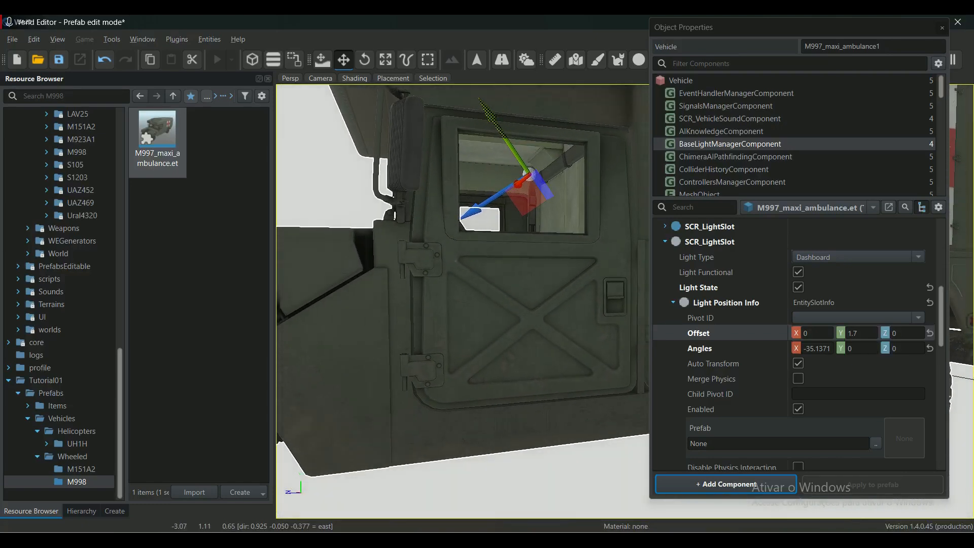
{"action": "left_click_drag", "start_coordinate": [488, 207], "coordinate": [540, 170]}
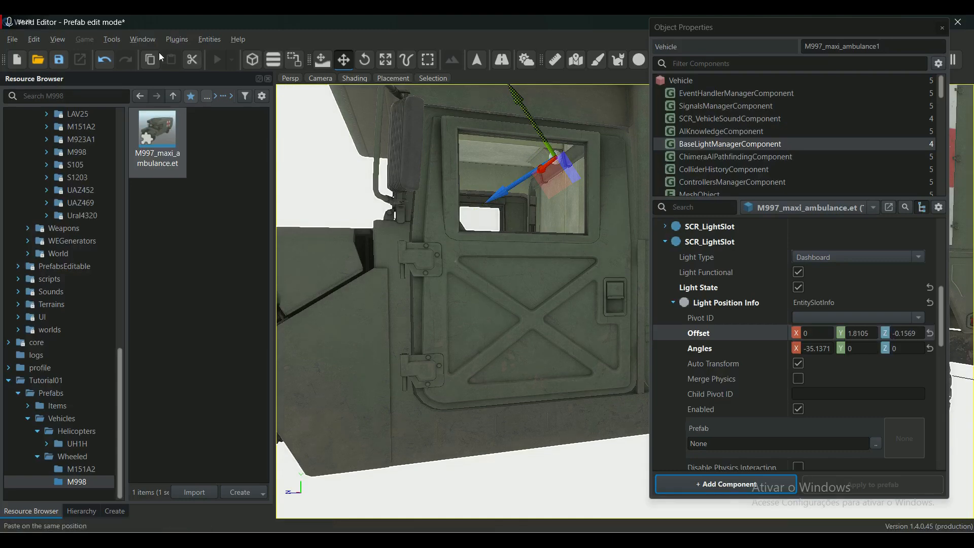
{"action": "left_click", "coordinate": [60, 64]}
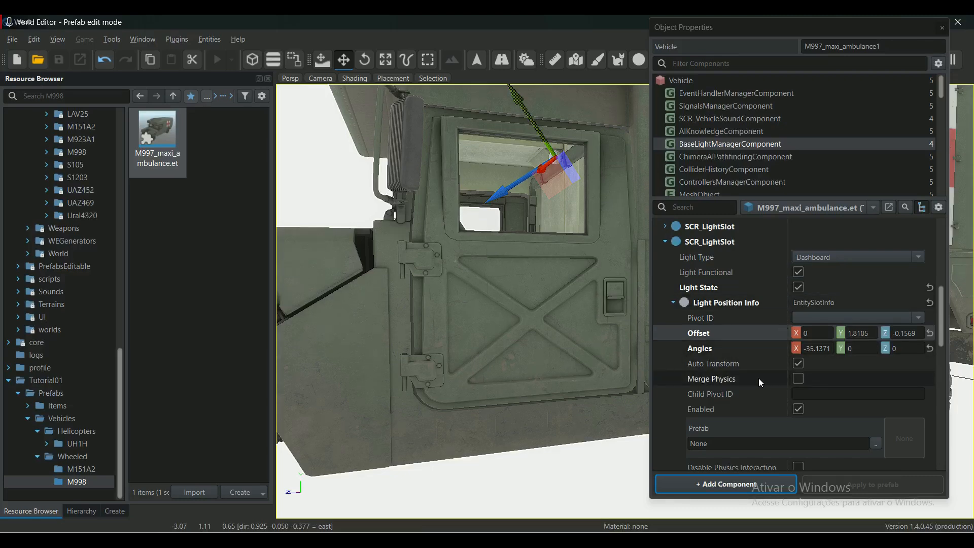
Review the duplicated light slot's remaining properties, including its light prefab and override settings, and collapse the slot
{"action": "scroll", "coordinate": [765, 386], "scroll_direction": "down", "scroll_amount": 3}
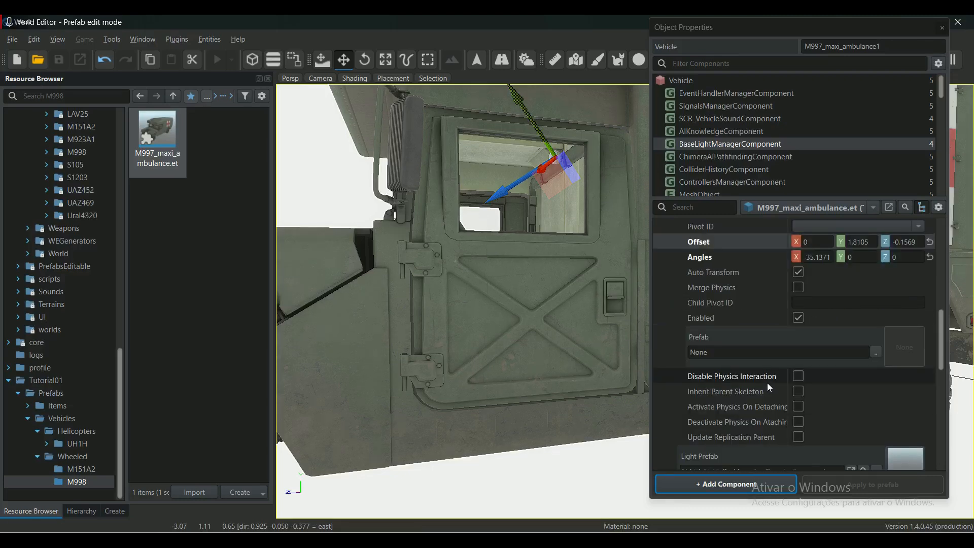
{"action": "scroll", "coordinate": [768, 382], "scroll_direction": "down", "scroll_amount": 3}
{"action": "scroll", "coordinate": [769, 383], "scroll_direction": "down", "scroll_amount": 6}
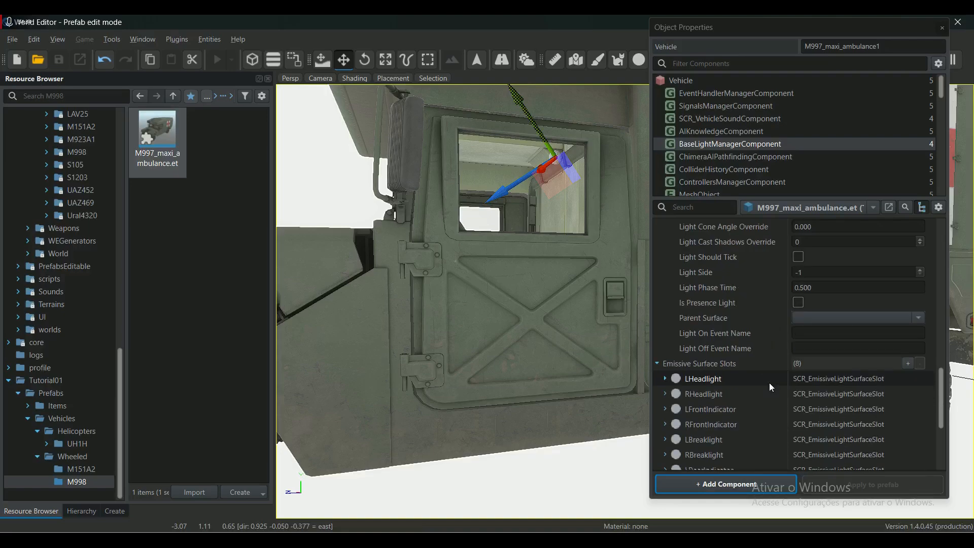
{"action": "scroll", "coordinate": [821, 350], "scroll_direction": "up", "scroll_amount": 6}
{"action": "scroll", "coordinate": [846, 354], "scroll_direction": "down", "scroll_amount": 6}
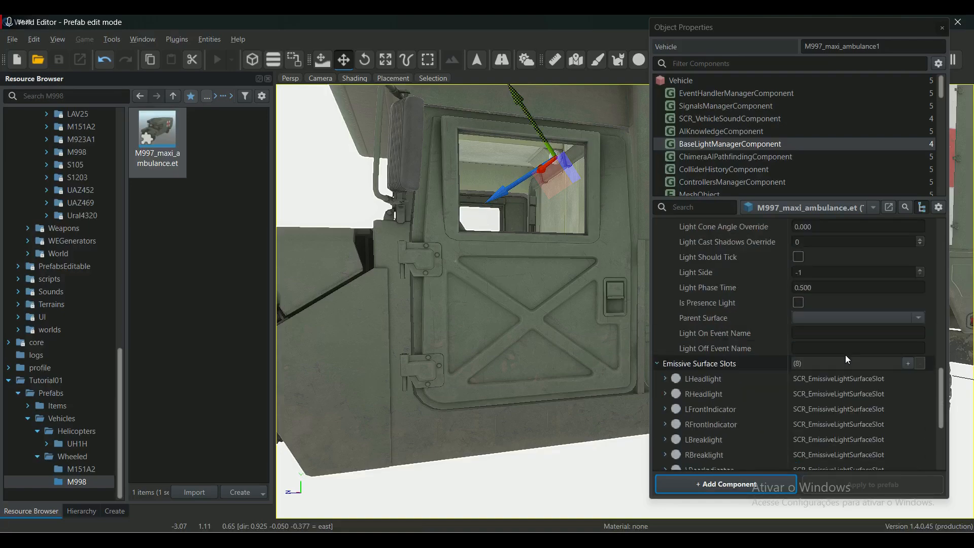
{"action": "scroll", "coordinate": [848, 345], "scroll_direction": "up", "scroll_amount": 6}
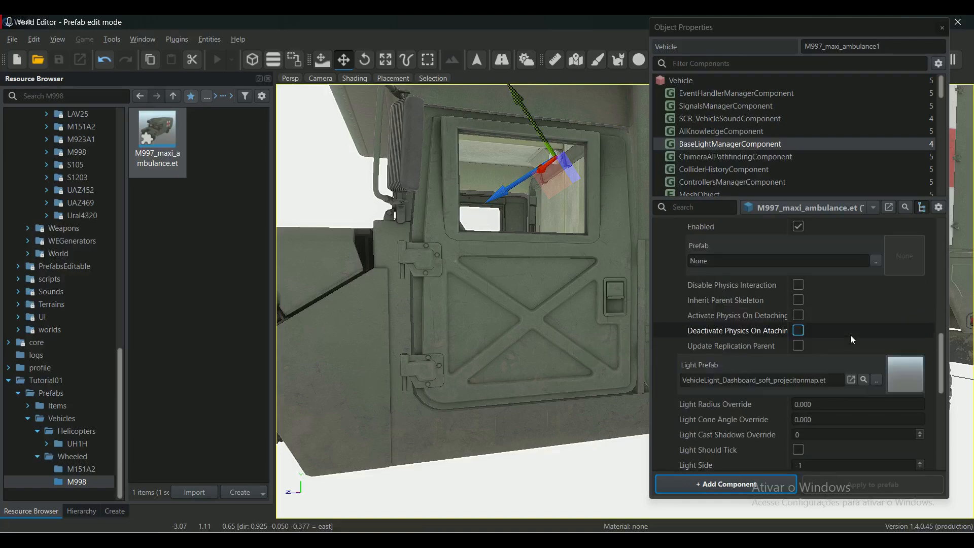
{"action": "scroll", "coordinate": [849, 337], "scroll_direction": "up", "scroll_amount": 7}
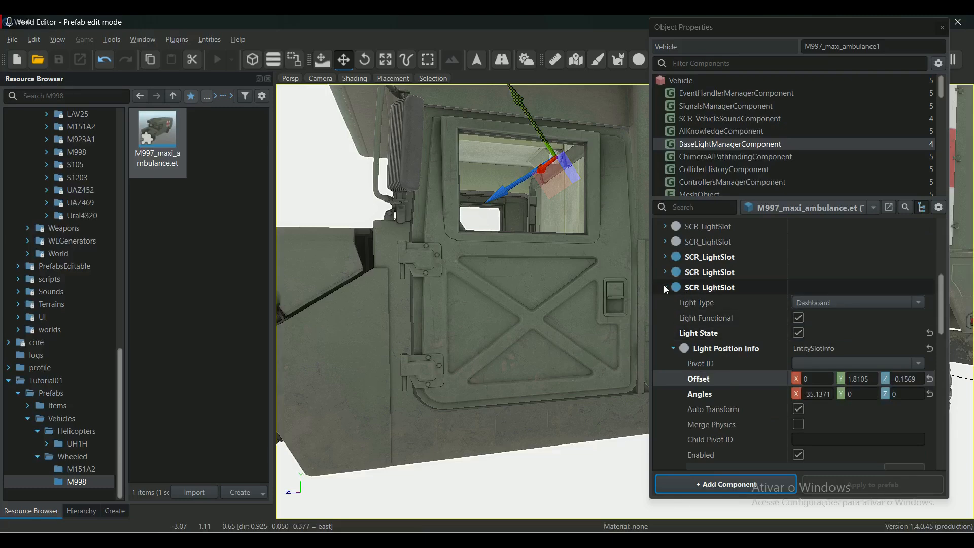
{"action": "left_click", "coordinate": [666, 287]}
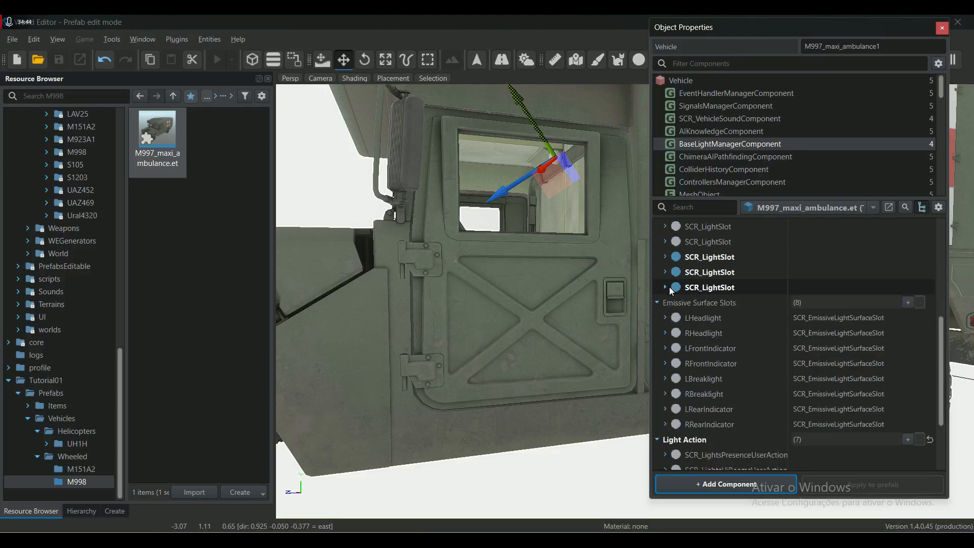
Expand LightUserAction in the Light Action list and examine its parent context, sort priority and light type
{"action": "scroll", "coordinate": [751, 325], "scroll_direction": "down", "scroll_amount": 2}
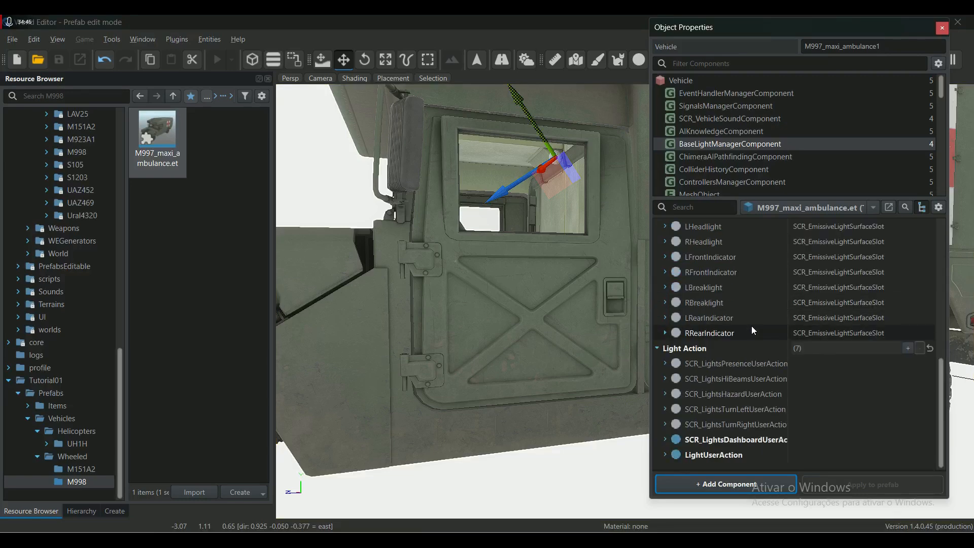
{"action": "left_click", "coordinate": [707, 455]}
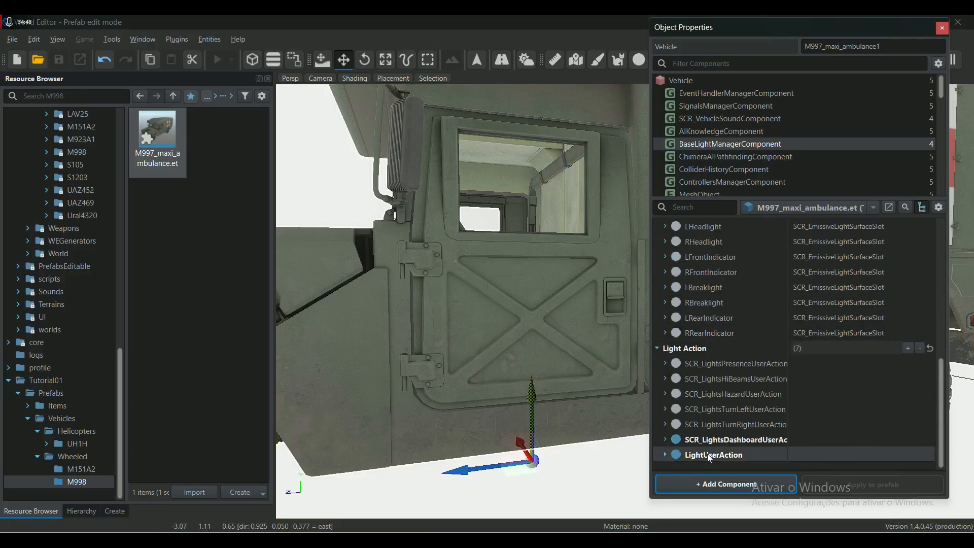
{"action": "left_click", "coordinate": [666, 455]}
{"action": "scroll", "coordinate": [786, 429], "scroll_direction": "down", "scroll_amount": 3}
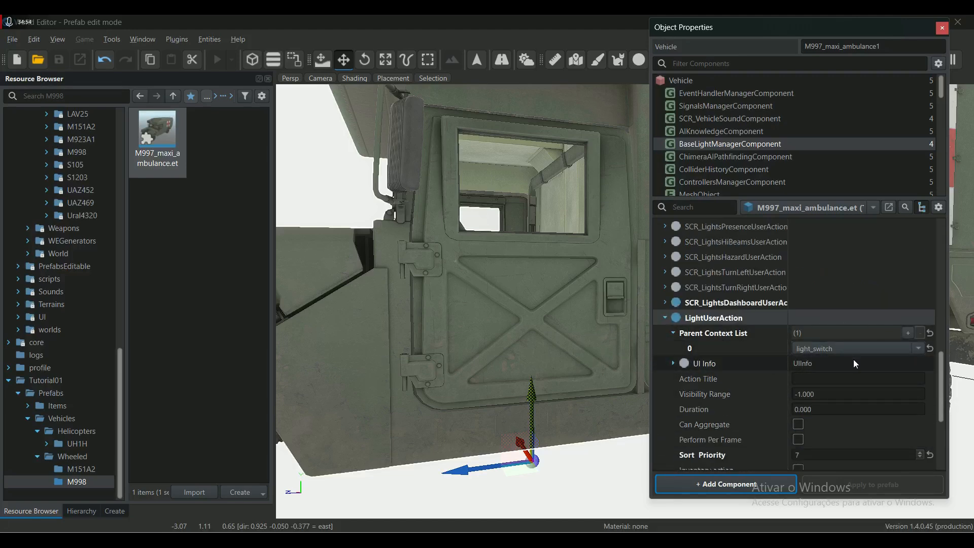
{"action": "scroll", "coordinate": [853, 359], "scroll_direction": "down", "scroll_amount": 2}
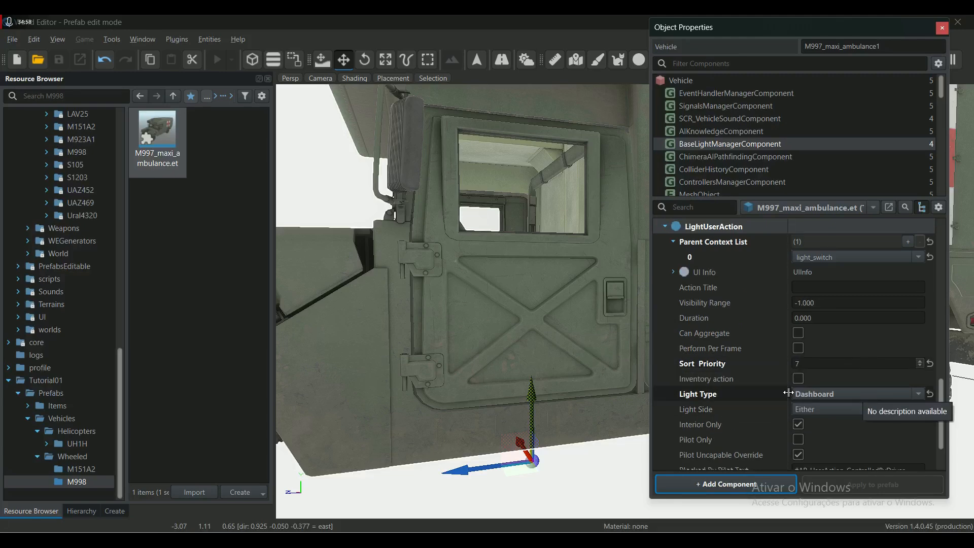
{"action": "scroll", "coordinate": [781, 369], "scroll_direction": "up", "scroll_amount": 2}
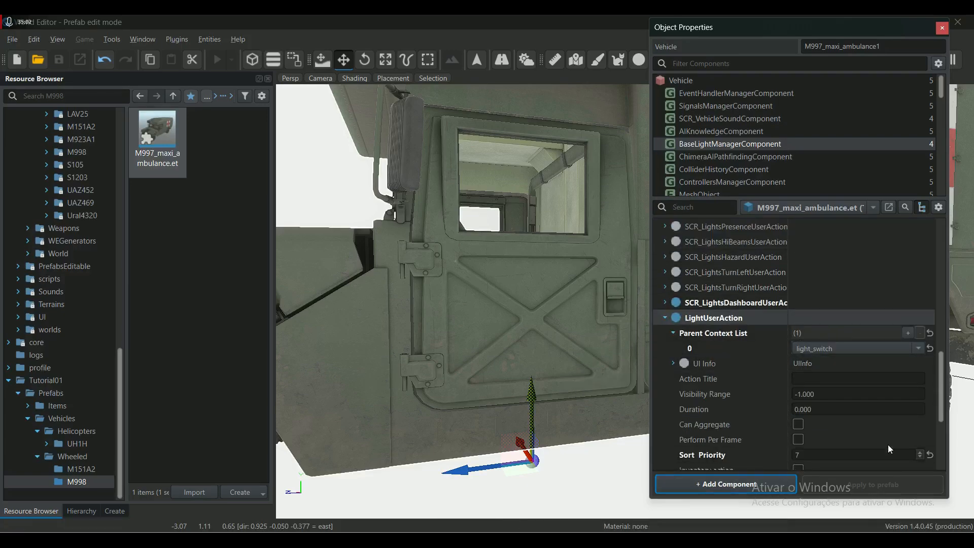
Expand the last SCR_LightSlot in the Light Slots list and set its Light Type to Reverse
{"action": "scroll", "coordinate": [781, 385], "scroll_direction": "up", "scroll_amount": 5}
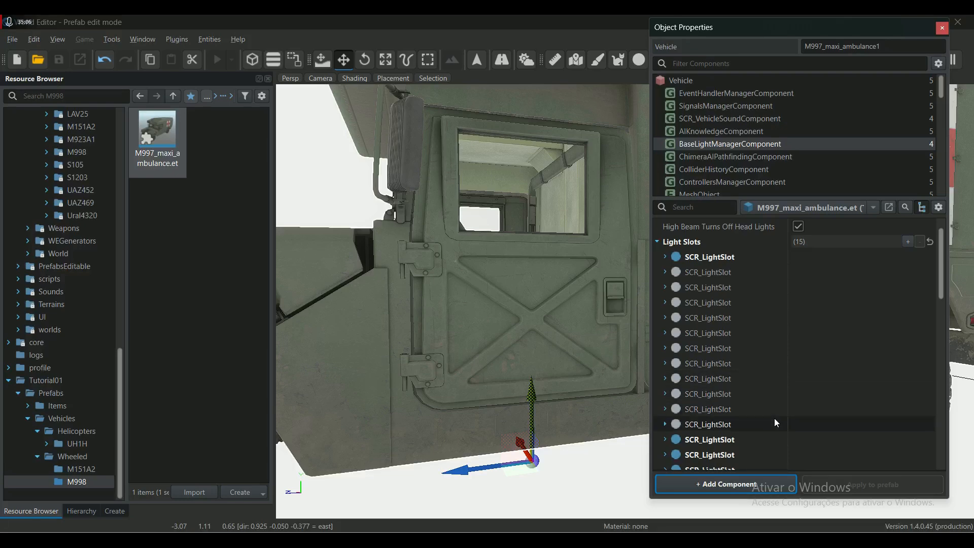
{"action": "scroll", "coordinate": [768, 439], "scroll_direction": "down", "scroll_amount": 2}
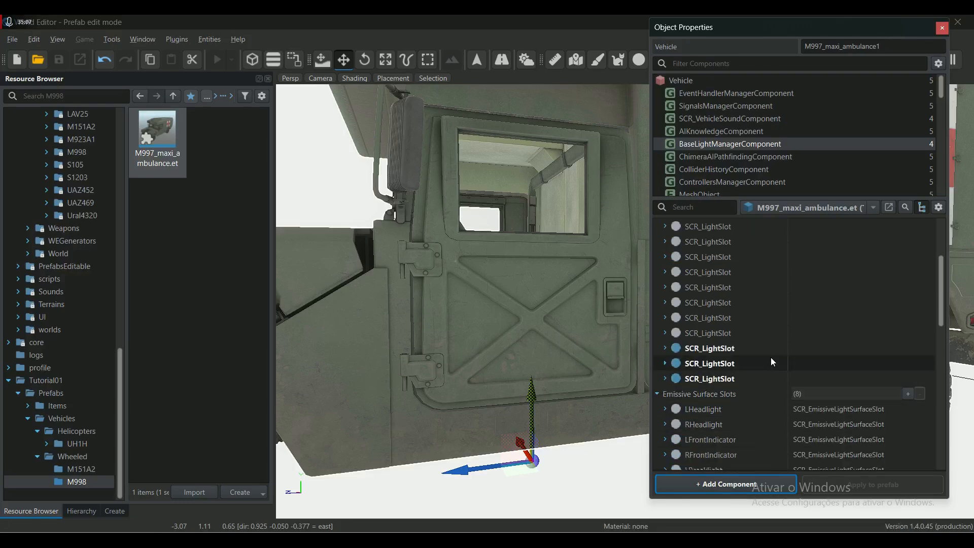
{"action": "left_click", "coordinate": [730, 332]}
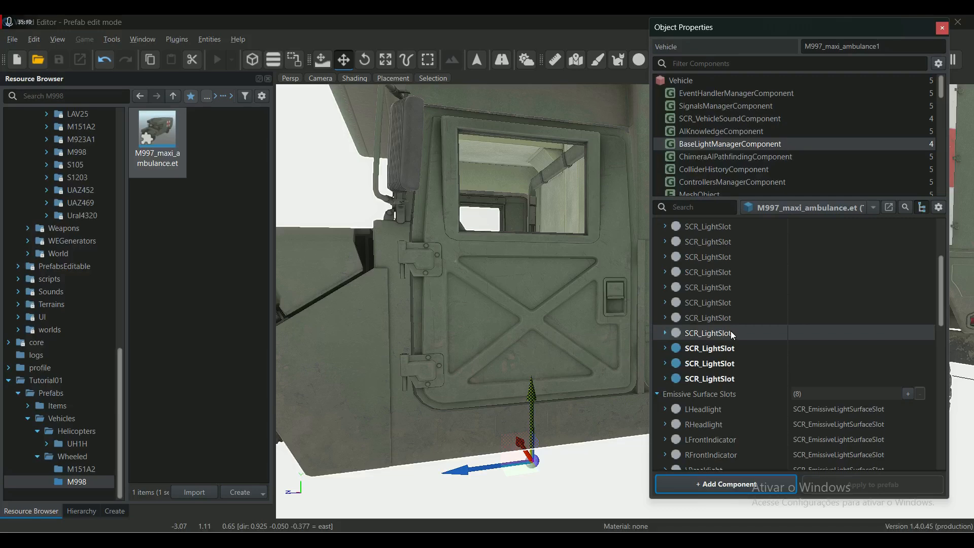
{"action": "left_click", "coordinate": [723, 380]}
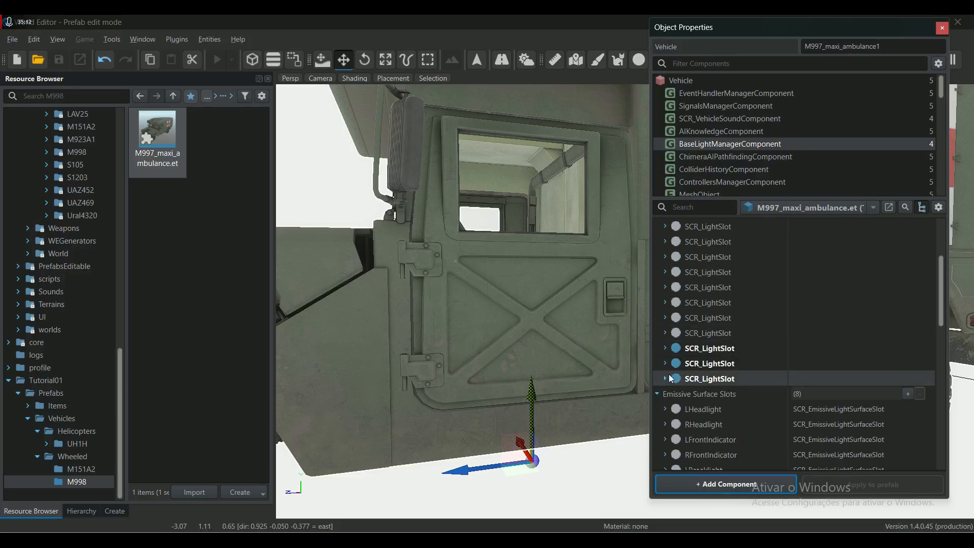
{"action": "left_click", "coordinate": [666, 378]}
{"action": "scroll", "coordinate": [860, 346], "scroll_direction": "down", "scroll_amount": 1}
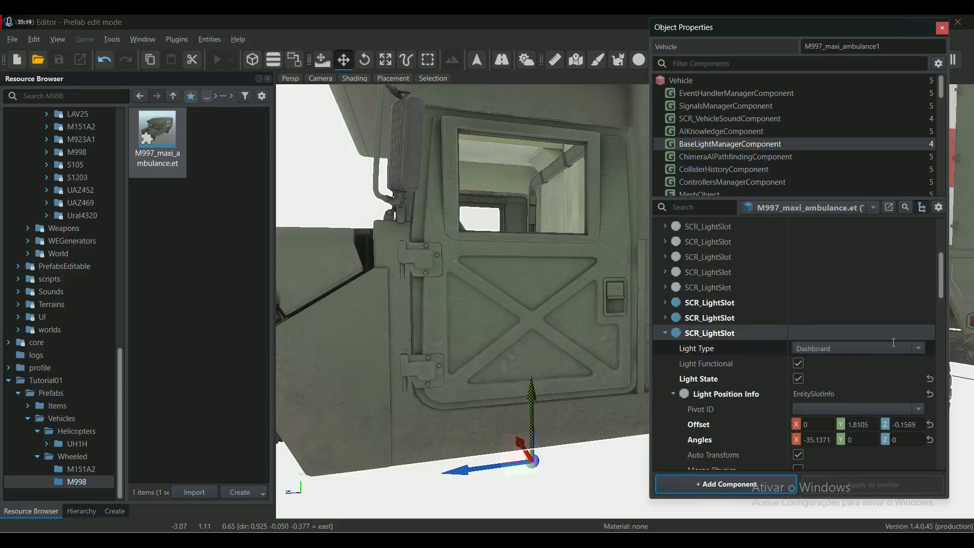
{"action": "left_click", "coordinate": [922, 347]}
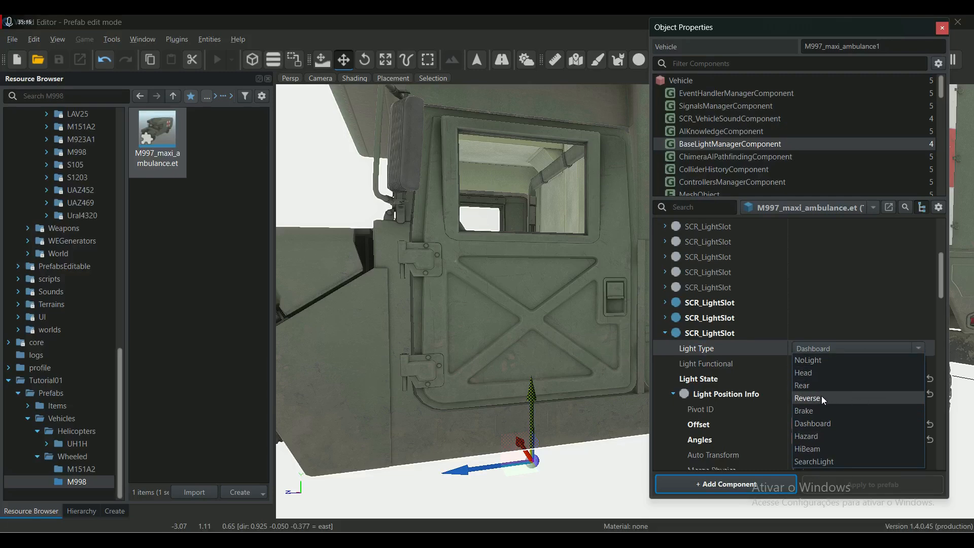
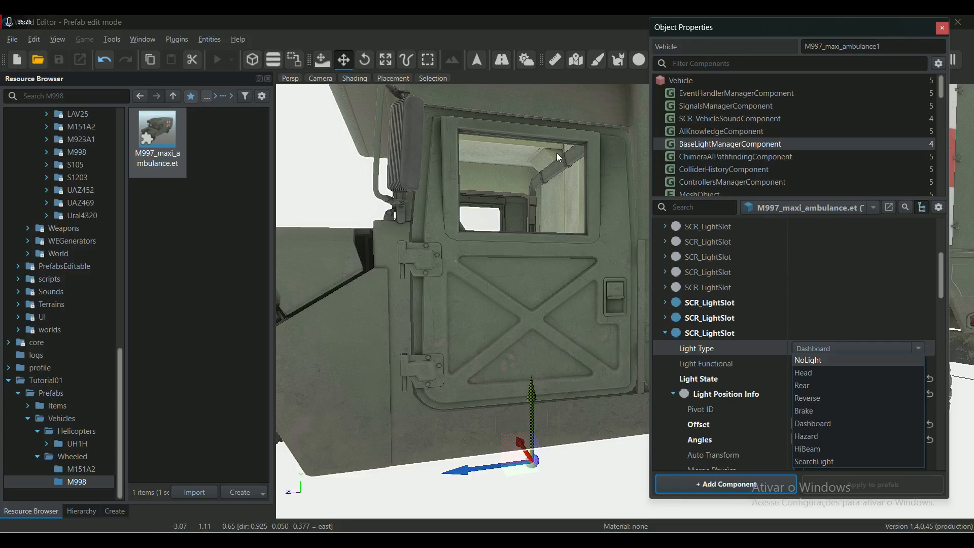
{"action": "left_click", "coordinate": [816, 400]}
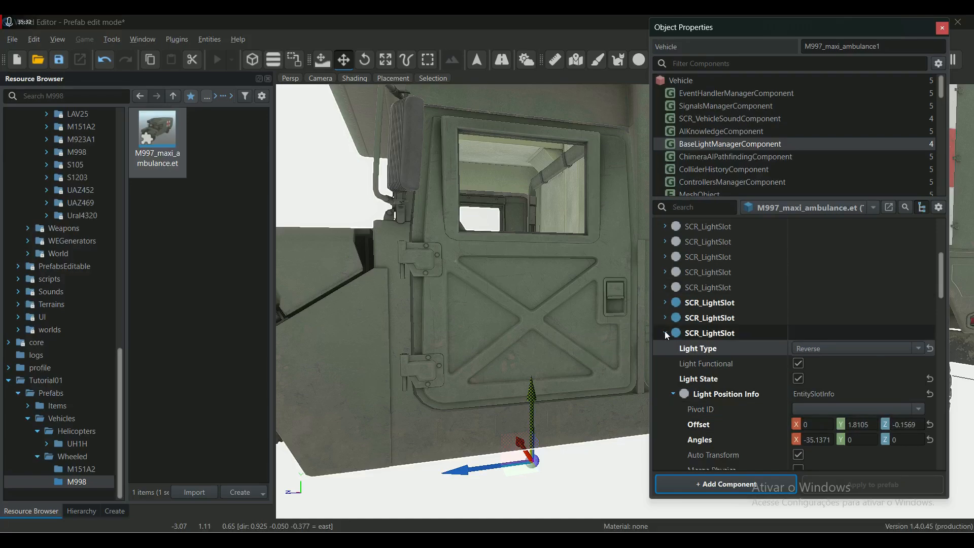
Add a second entry, randomSwitch, to LightUserAction's Parent Context List and save the prefab
{"action": "scroll", "coordinate": [757, 337], "scroll_direction": "down", "scroll_amount": 10}
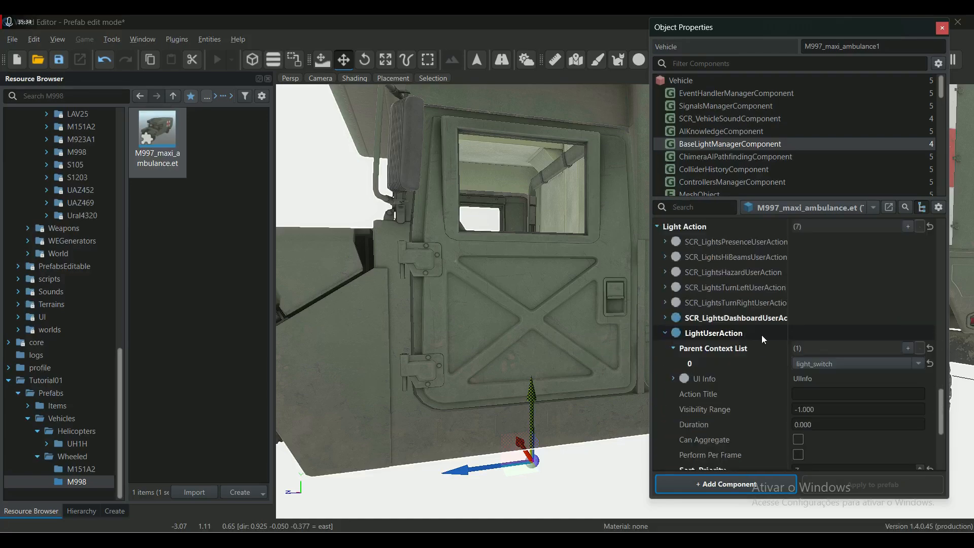
{"action": "scroll", "coordinate": [762, 335], "scroll_direction": "down", "scroll_amount": 5}
{"action": "scroll", "coordinate": [728, 328], "scroll_direction": "up", "scroll_amount": 4}
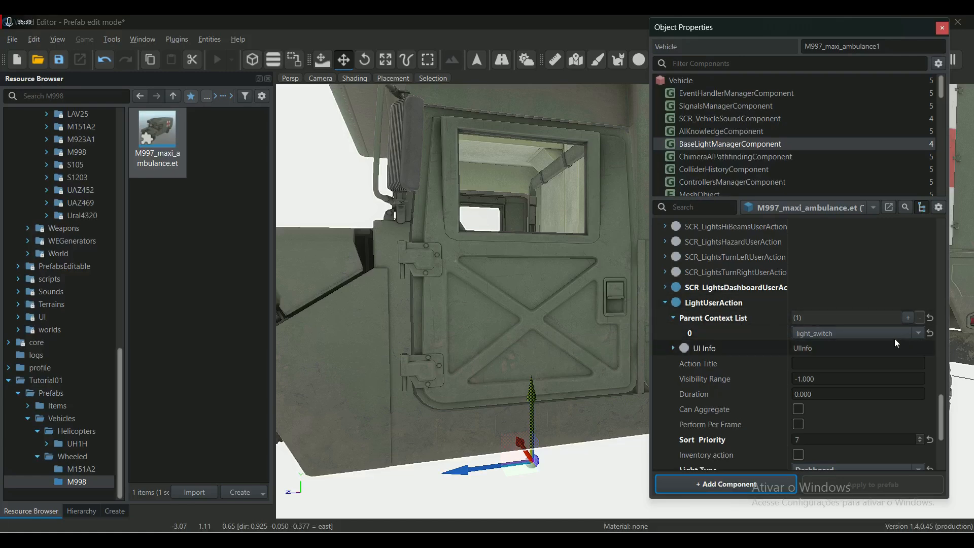
{"action": "left_click", "coordinate": [917, 333]}
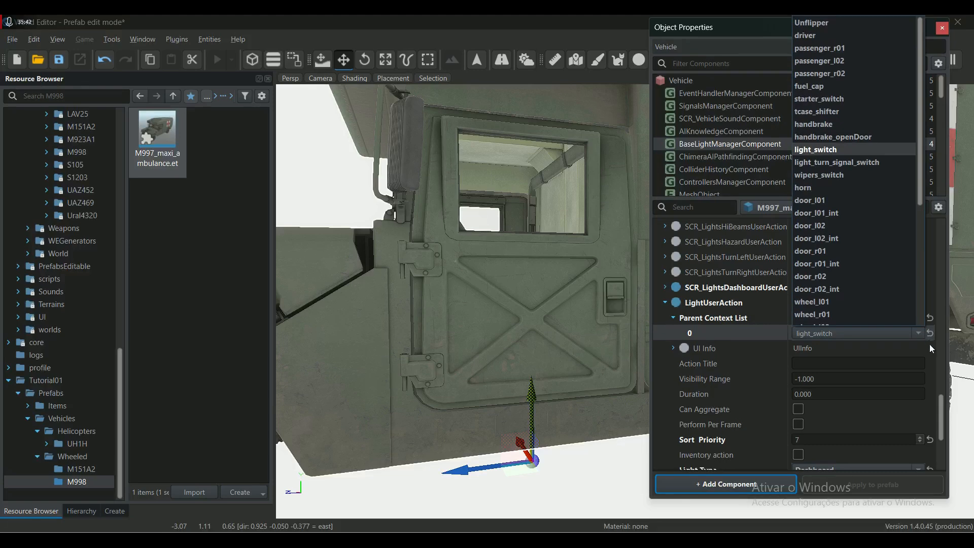
{"action": "left_click", "coordinate": [931, 347]}
{"action": "left_click", "coordinate": [907, 318]}
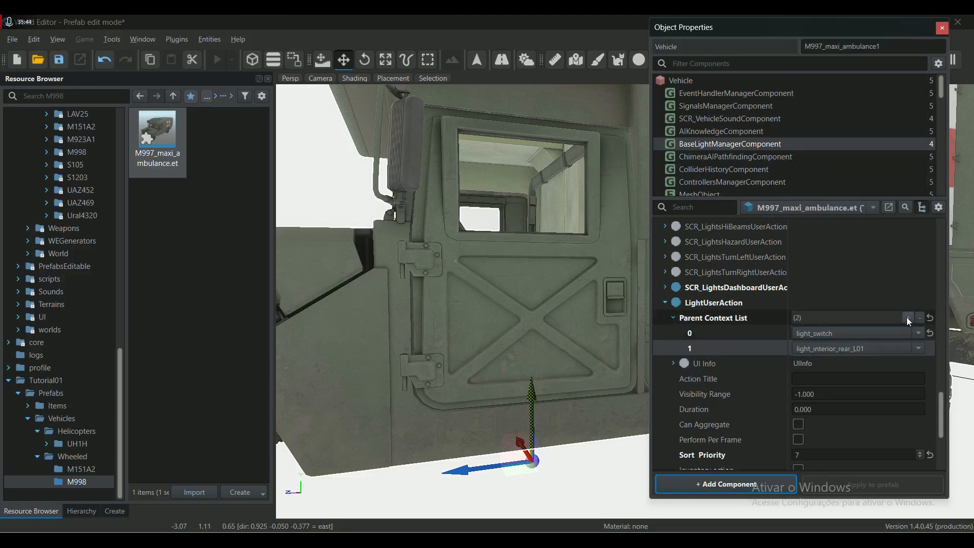
{"action": "left_click", "coordinate": [918, 348]}
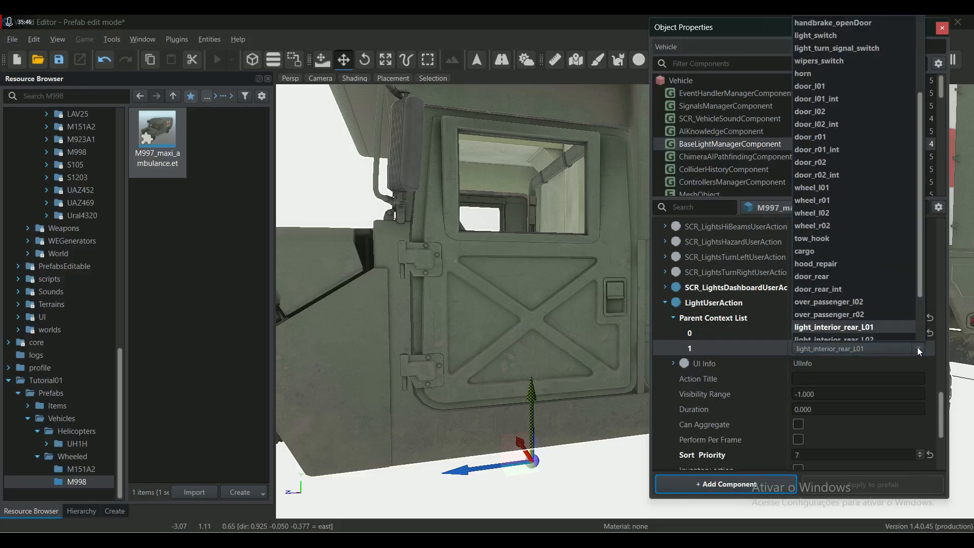
{"action": "scroll", "coordinate": [865, 300], "scroll_direction": "down", "scroll_amount": 1}
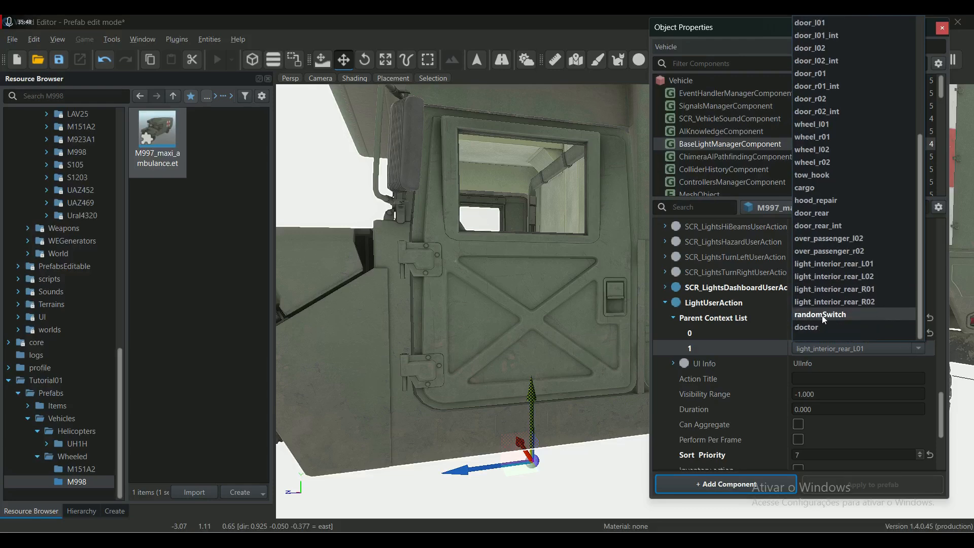
{"action": "left_click", "coordinate": [821, 315]}
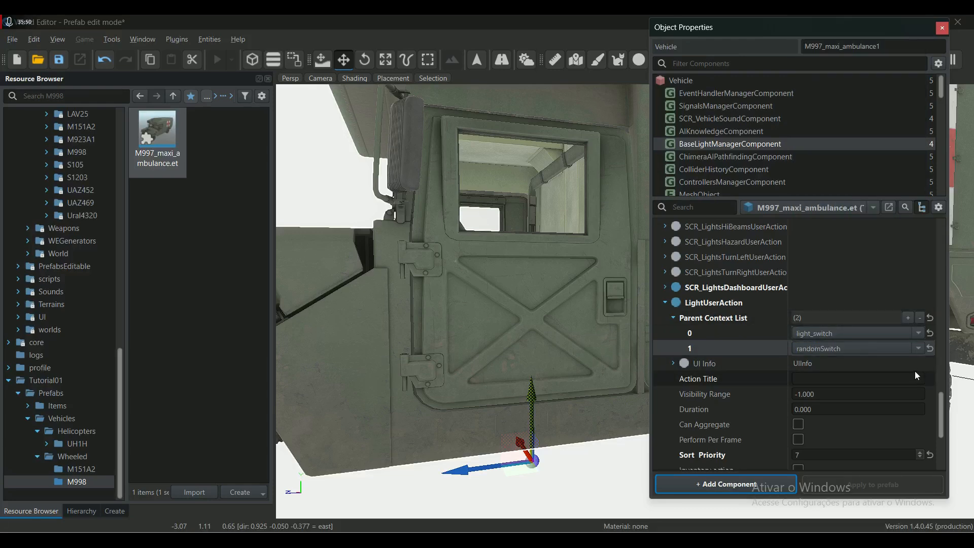
{"action": "key", "text": "ctrl+s"}
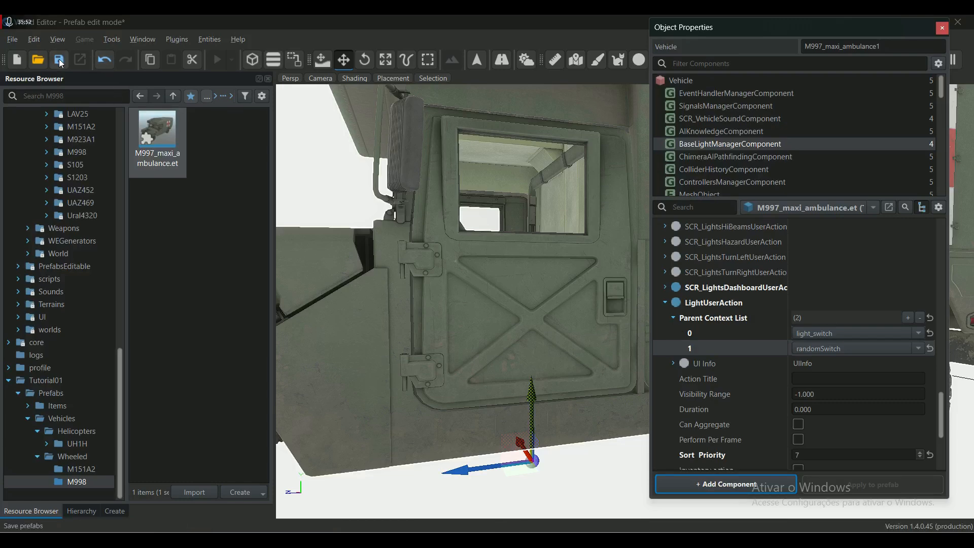
{"action": "scroll", "coordinate": [874, 364], "scroll_direction": "down", "scroll_amount": 3}
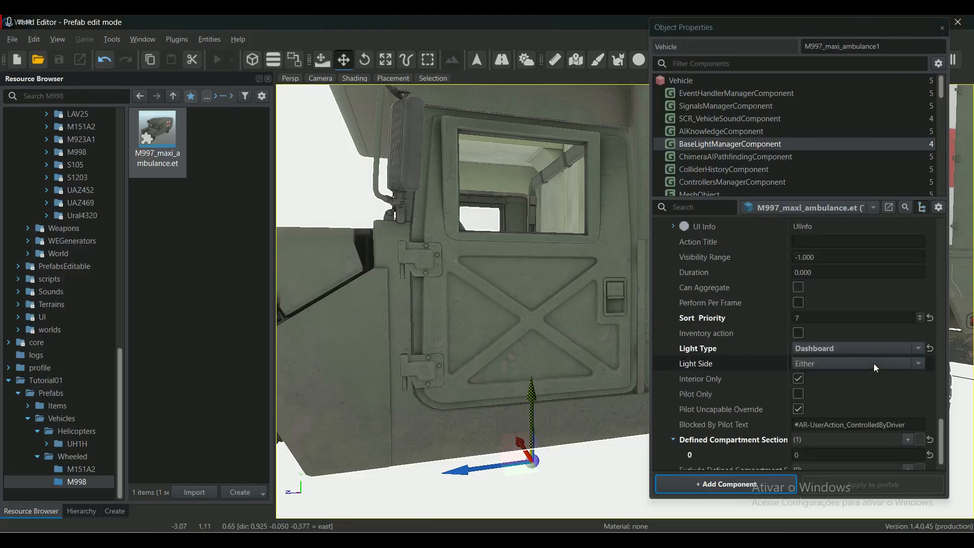
Set the light action's Light Type to Reverse and save the ambulance prefab
{"action": "left_click", "coordinate": [916, 347]}
{"action": "left_click", "coordinate": [916, 346]}
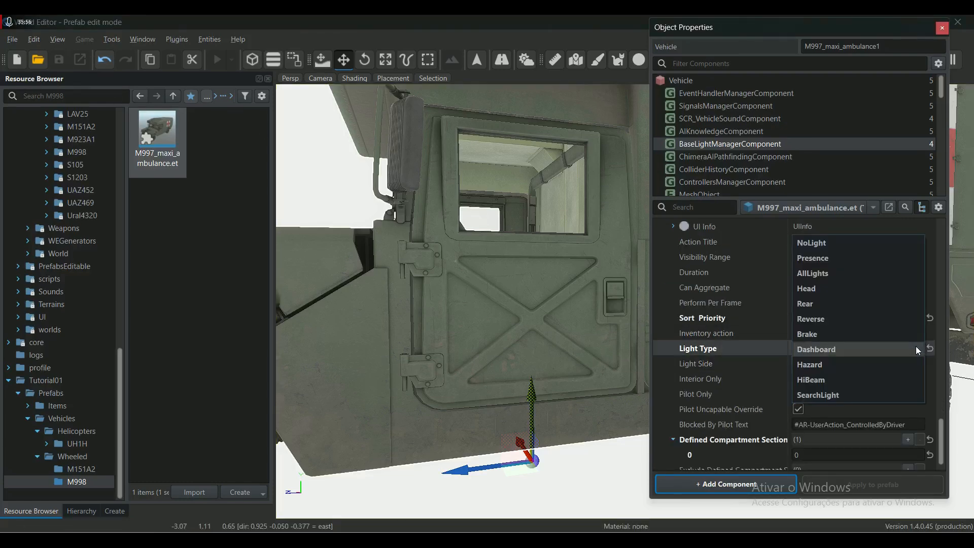
{"action": "left_click", "coordinate": [820, 319]}
{"action": "left_click", "coordinate": [57, 62]}
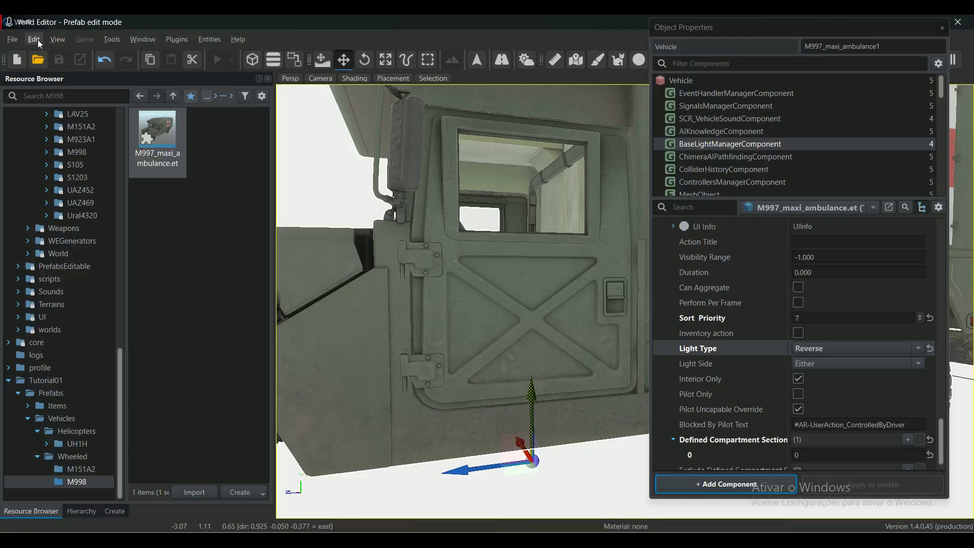
Reopen the GM_Arland world and start a play test
{"action": "left_click", "coordinate": [13, 39]}
{"action": "left_click", "coordinate": [93, 157]}
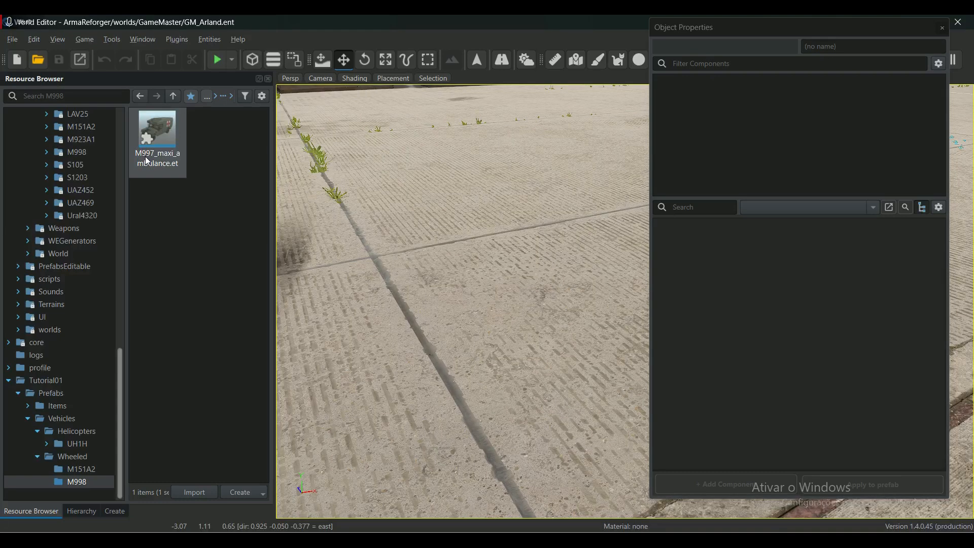
{"action": "left_click", "coordinate": [211, 58]}
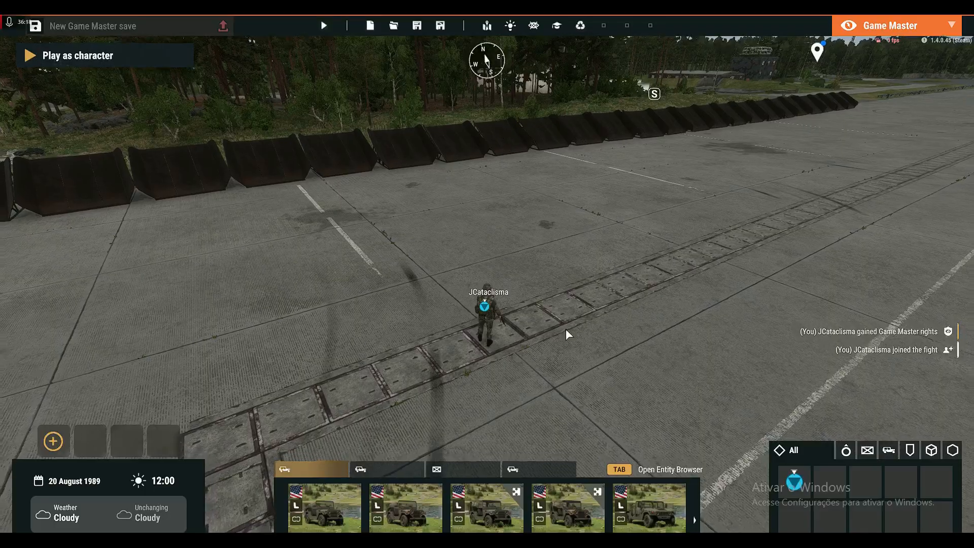
Place the modded M997 Ambulance beside the player character and put the character into the vehicle
{"action": "key", "text": "Tab"}
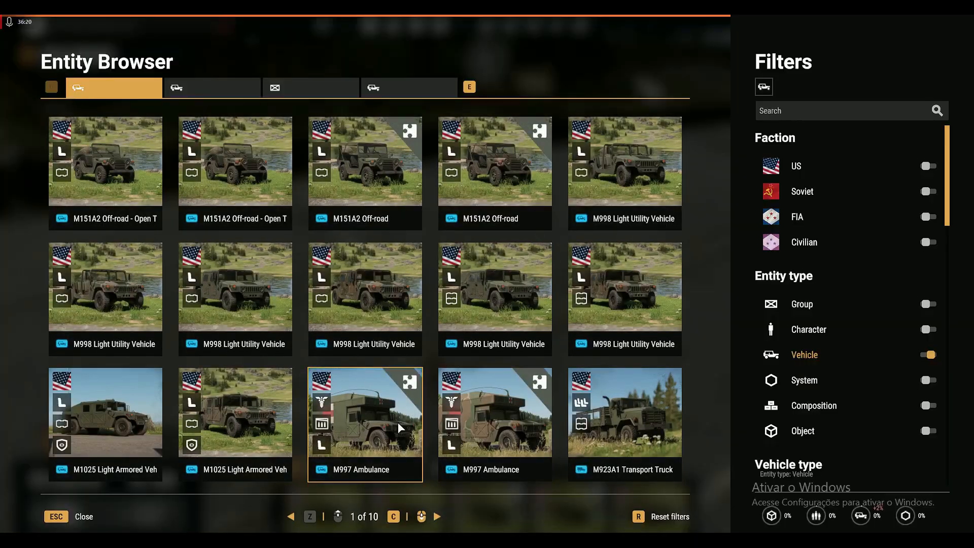
{"action": "left_click", "coordinate": [398, 409]}
{"action": "left_click", "coordinate": [468, 260]}
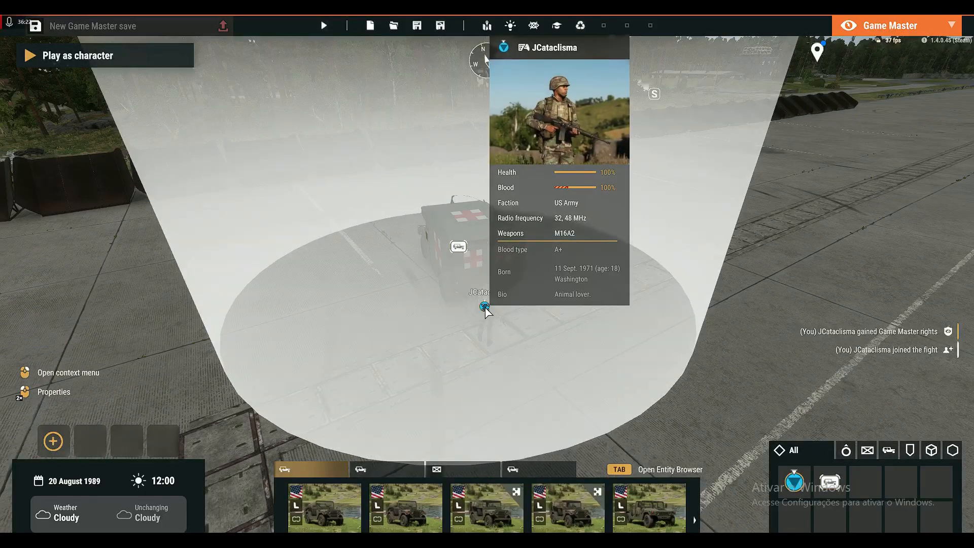
{"action": "left_click_drag", "start_coordinate": [478, 292], "coordinate": [458, 248]}
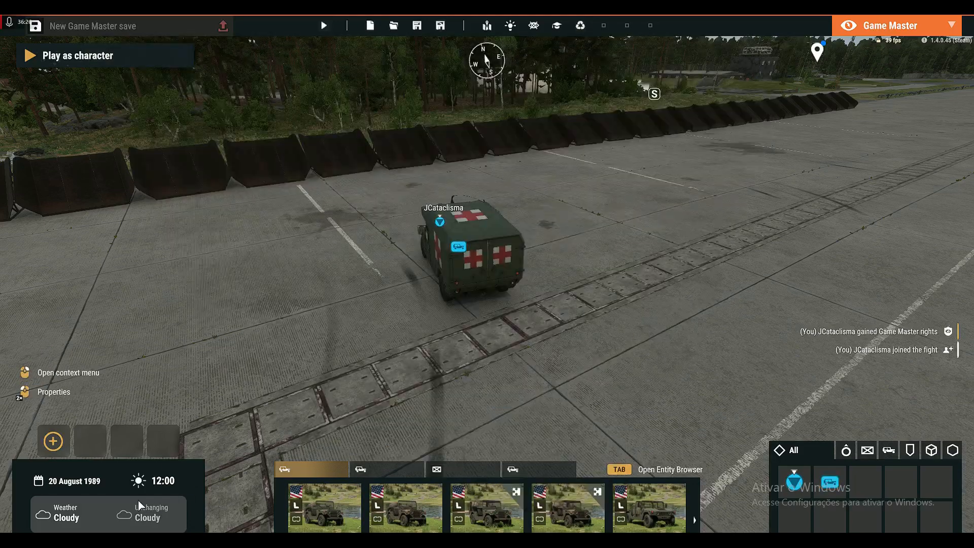
Set the scenario time to 02:00, disable time progression and save the scenario properties
{"action": "key", "text": "v"}
{"action": "left_click", "coordinate": [438, 152]}
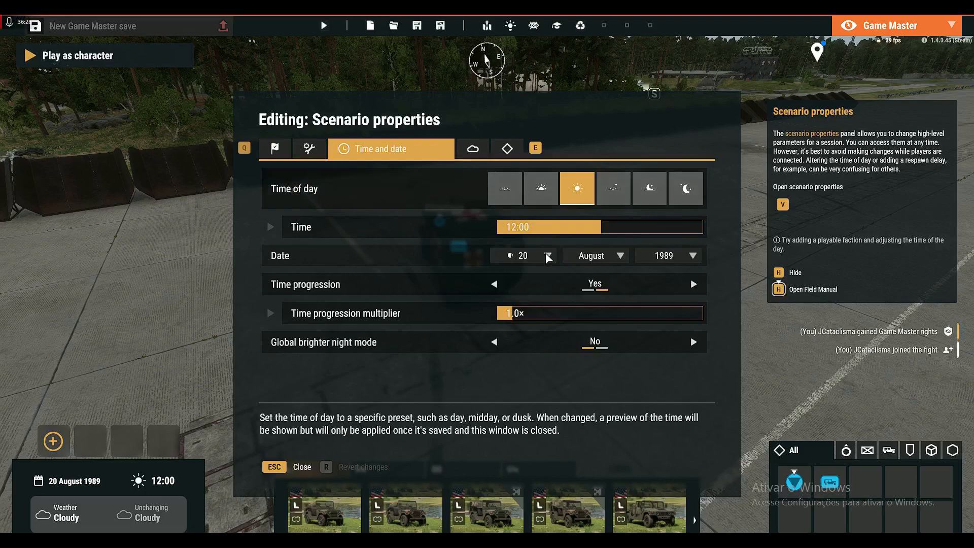
{"action": "left_click", "coordinate": [514, 226]}
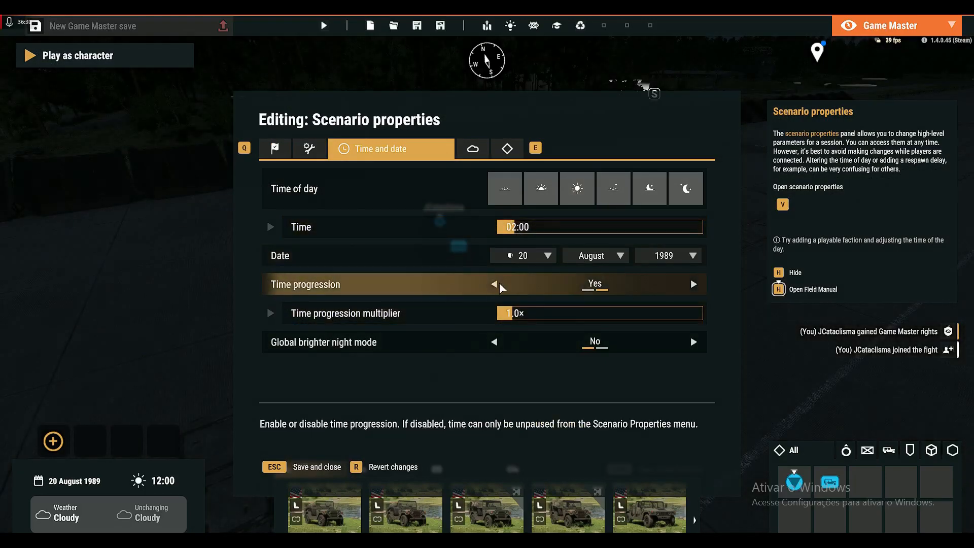
{"action": "left_click", "coordinate": [494, 284]}
{"action": "key", "text": "Escape"}
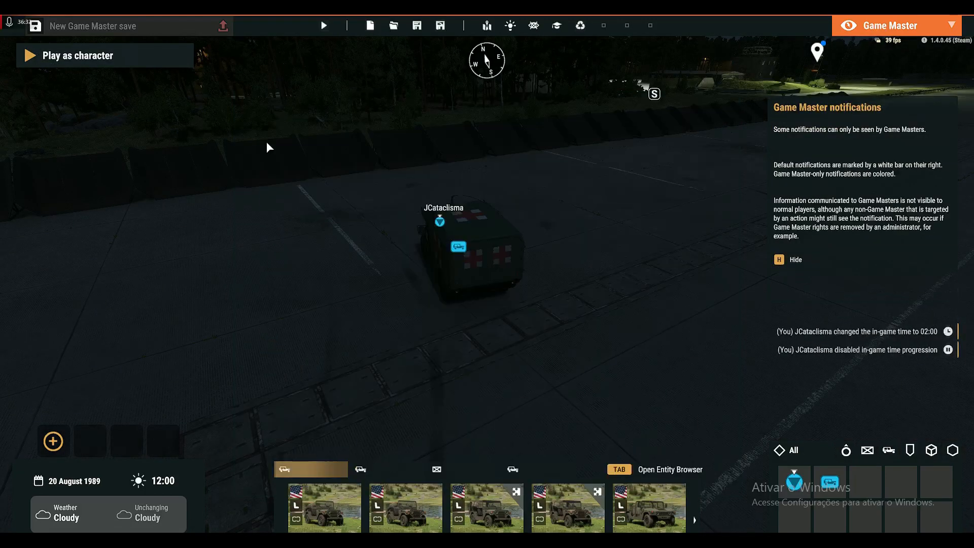
Play as the character, toggle the interior light from the driver's seat and check the rear compartment in third-person view
{"action": "left_click", "coordinate": [64, 59]}
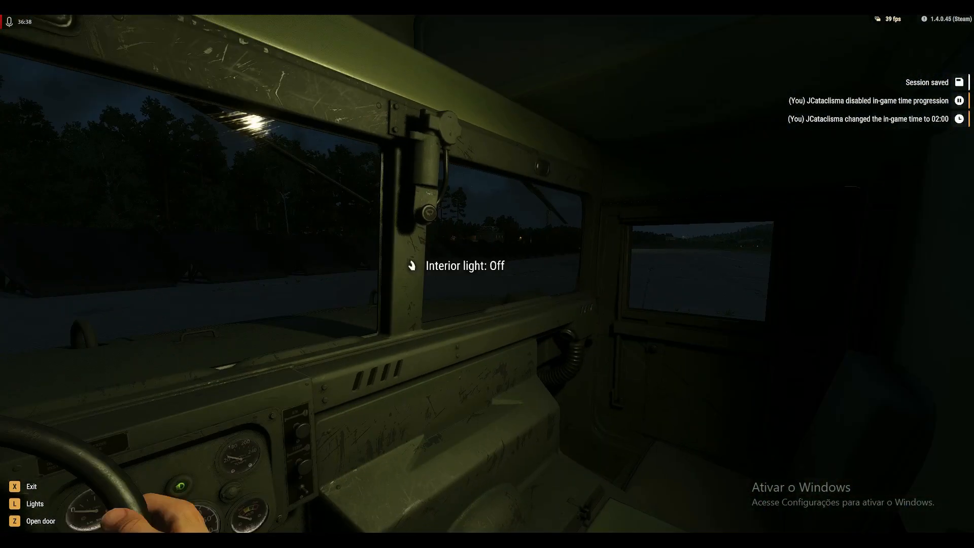
{"action": "key", "text": "f"}
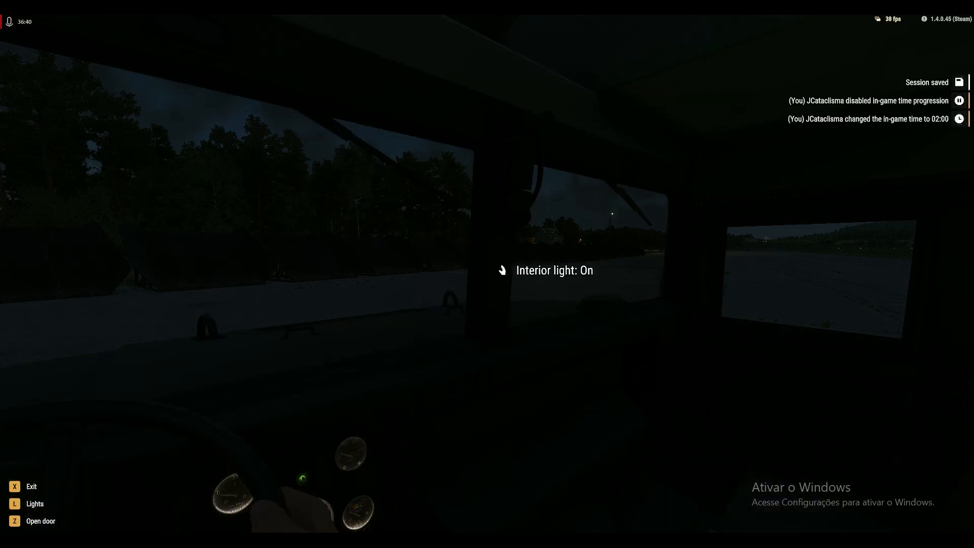
{"action": "key", "text": "f"}
{"action": "key", "text": "f"}
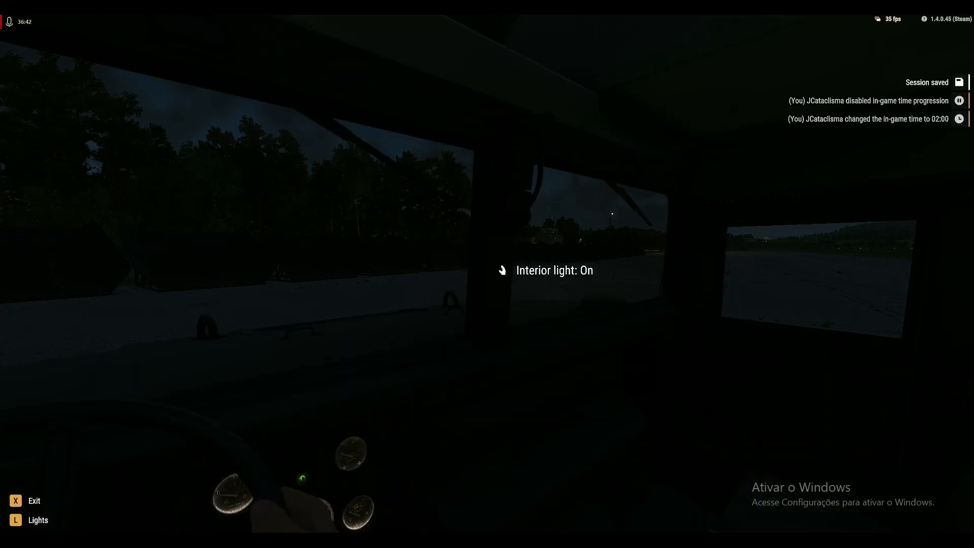
{"action": "key", "text": "f"}
{"action": "key", "text": "v"}
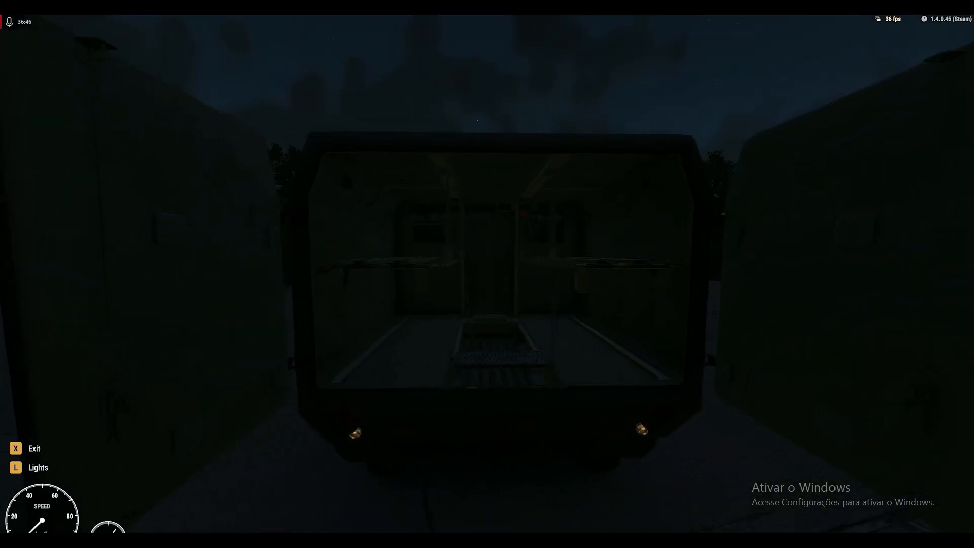
{"action": "key", "text": "v"}
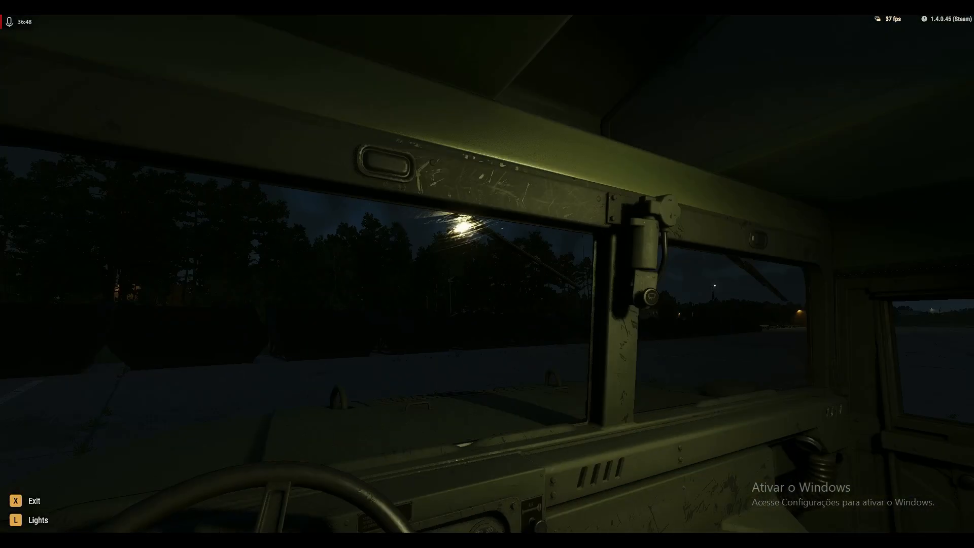
{"action": "key", "text": "f"}
{"action": "key", "text": "v"}
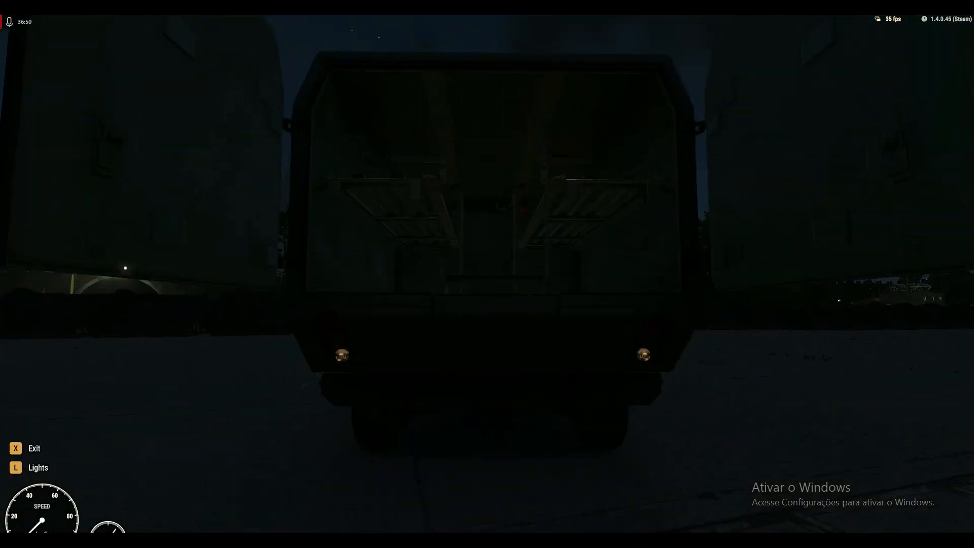
{"action": "key", "text": "v"}
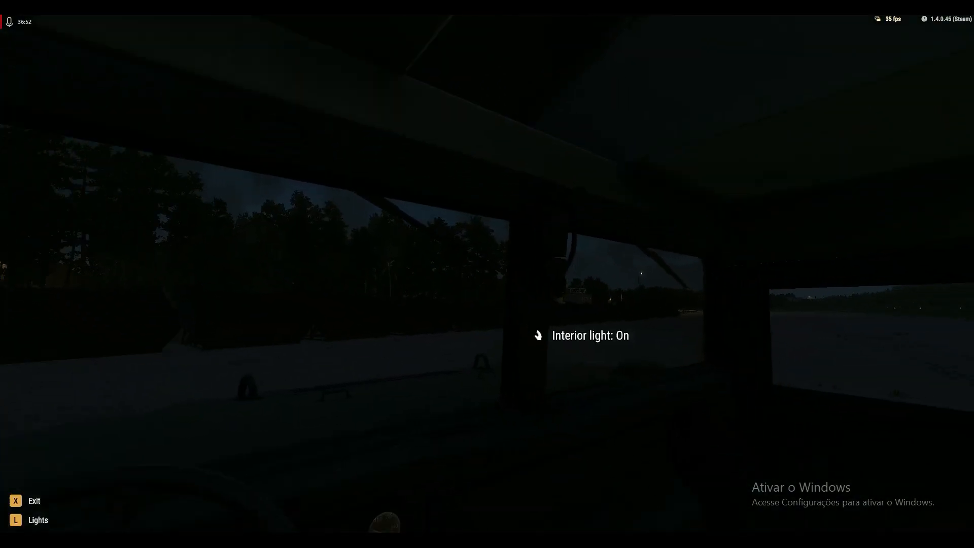
Toggle the interior light repeatedly through the steering wheel's light actions and check the ambulance from outside
{"action": "key", "text": "f"}
{"action": "scroll", "coordinate": [487, 274], "scroll_direction": "down", "scroll_amount": 1}
{"action": "scroll", "coordinate": [487, 274], "scroll_direction": "down", "scroll_amount": 1}
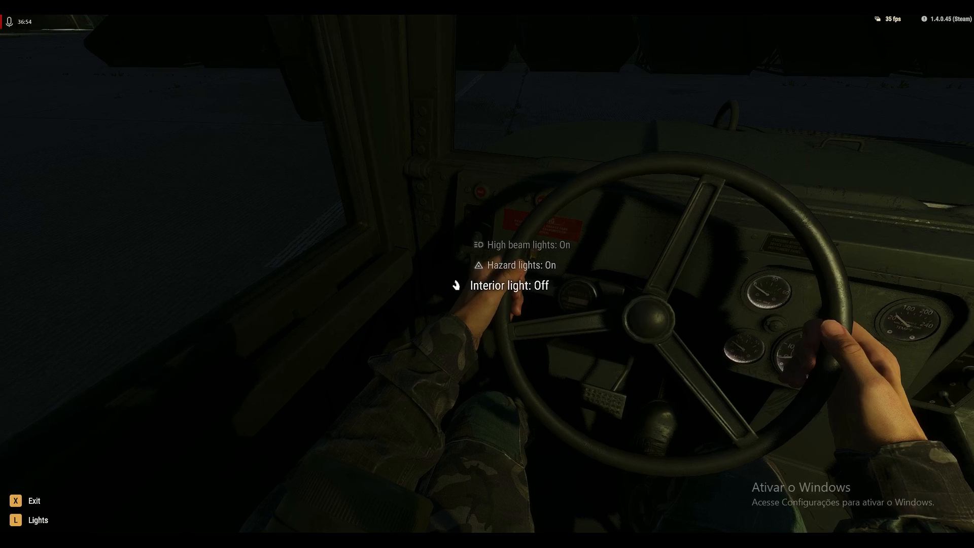
{"action": "key", "text": "f"}
{"action": "key", "text": "f"}
{"action": "key", "text": "f"}
{"action": "key", "text": "f"}
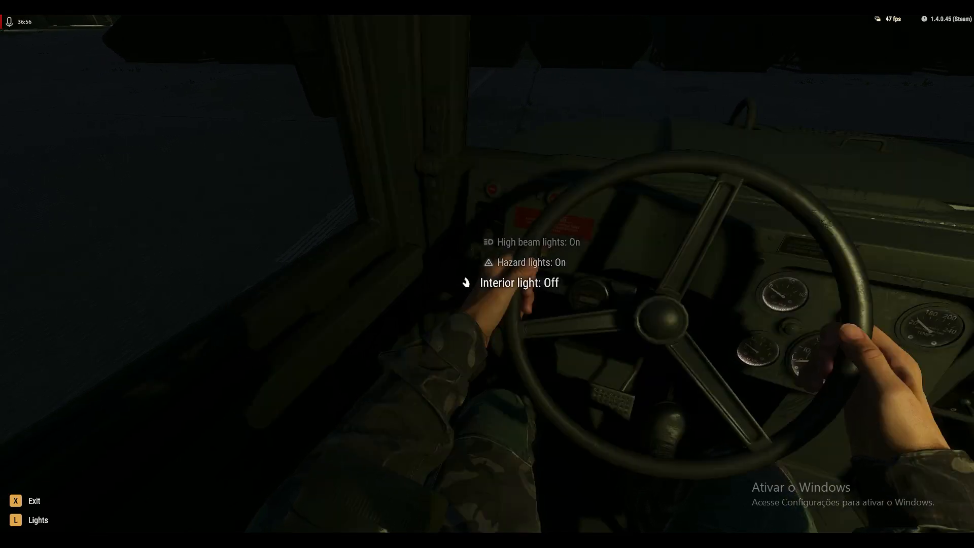
{"action": "key", "text": "v"}
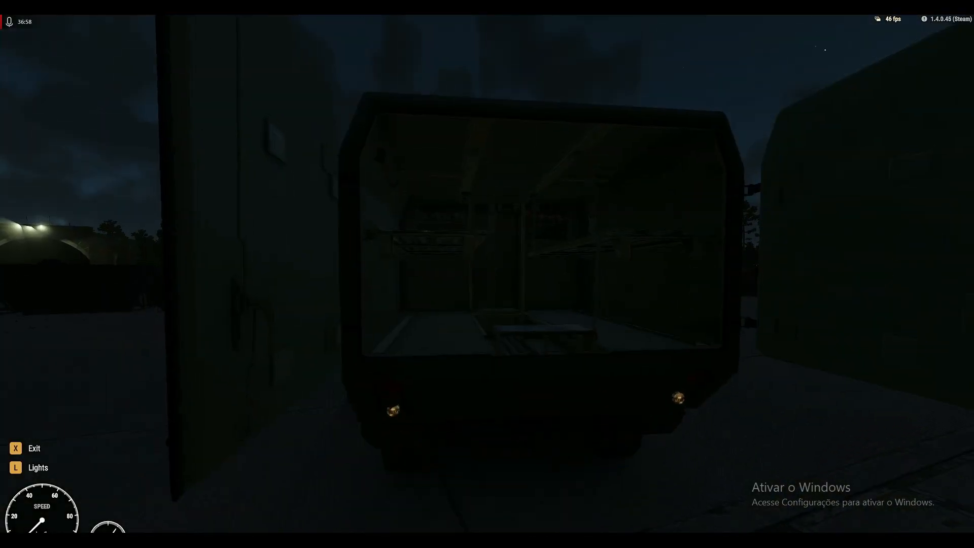
{"action": "key", "text": "v"}
Switch the interior light off at the steering wheel, check the ambulance's exterior and end the play test
{"action": "scroll", "coordinate": [487, 274], "scroll_direction": "down", "scroll_amount": 1}
{"action": "scroll", "coordinate": [487, 274], "scroll_direction": "down", "scroll_amount": 1}
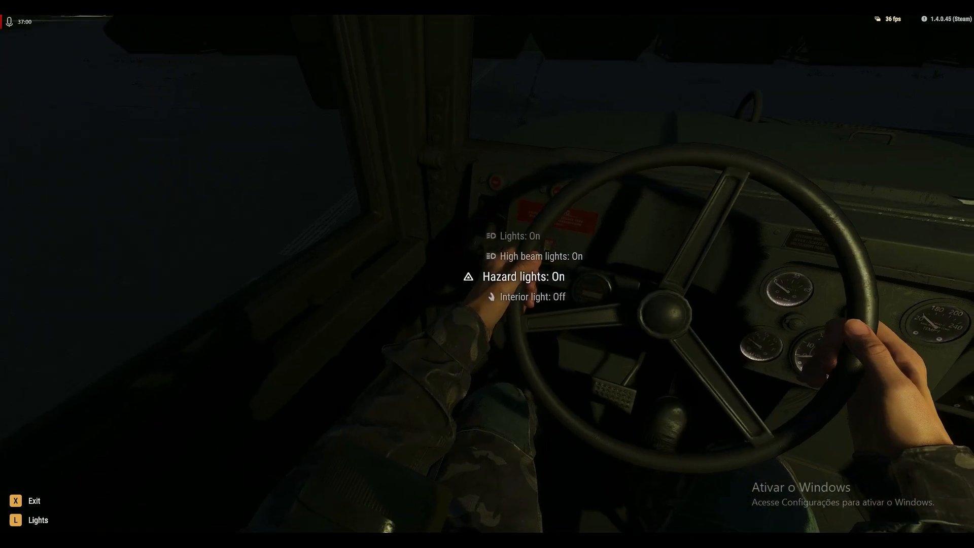
{"action": "scroll", "coordinate": [487, 274], "scroll_direction": "down", "scroll_amount": 1}
{"action": "key", "text": "f"}
{"action": "key", "text": "v"}
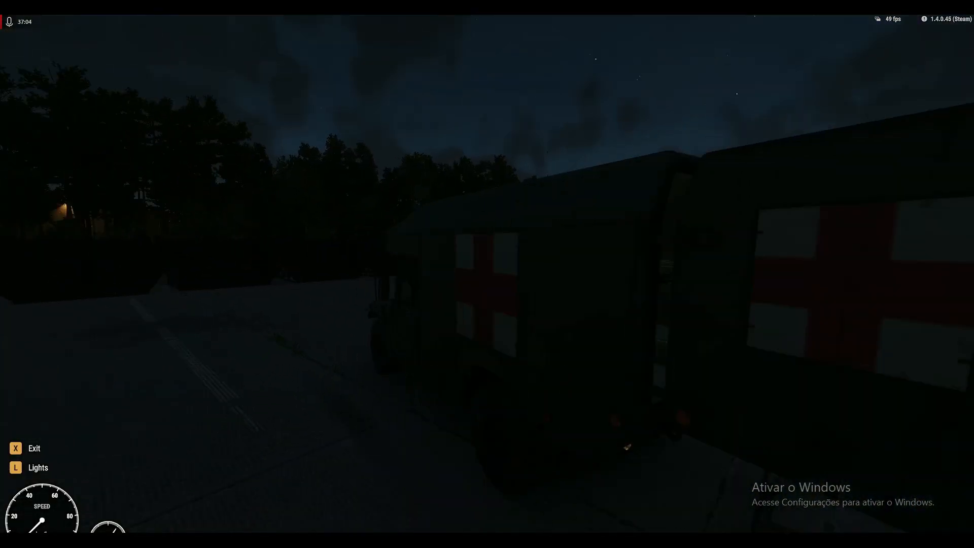
{"action": "key", "text": "v"}
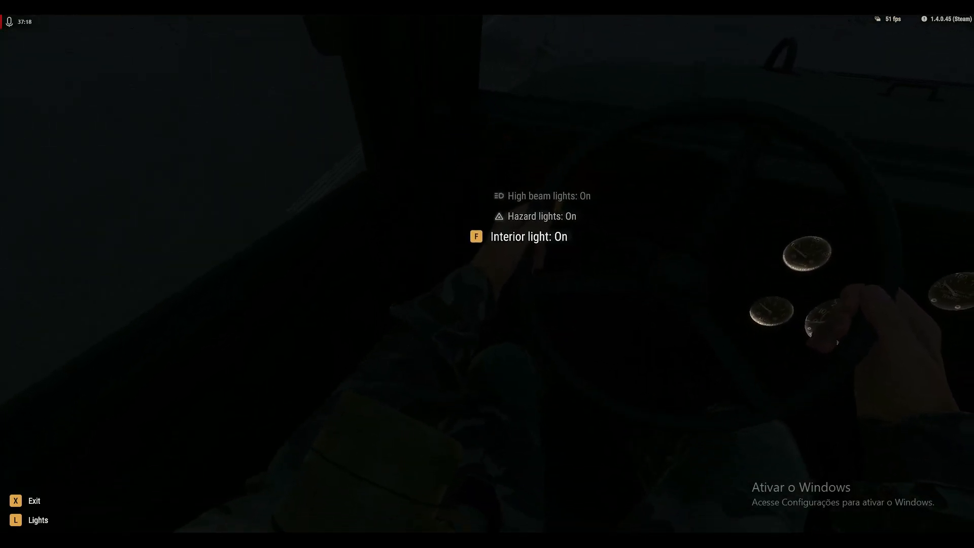
{"action": "key", "text": "Escape"}
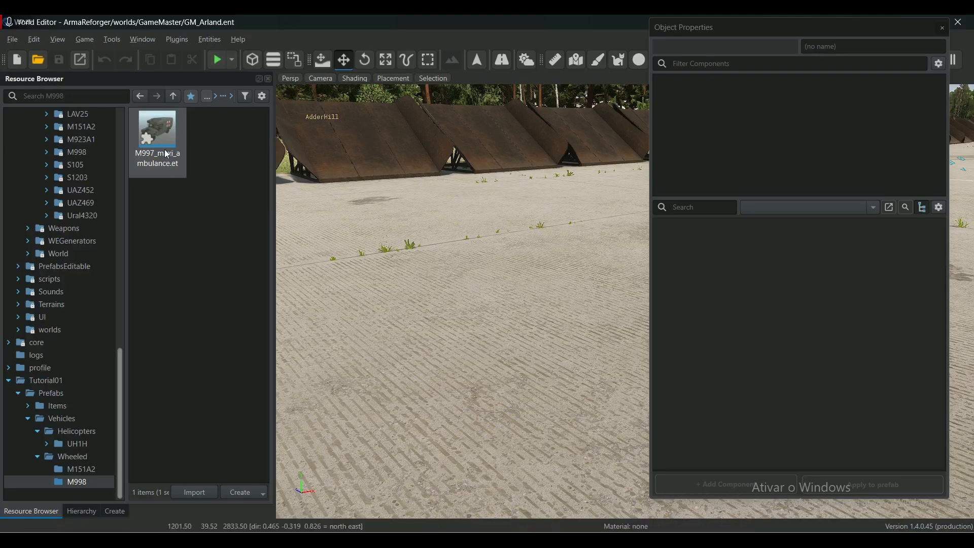
Open M997_maxi_ambulance.et for prefab editing and bring the whole vehicle into view
{"action": "right_click", "coordinate": [165, 133]}
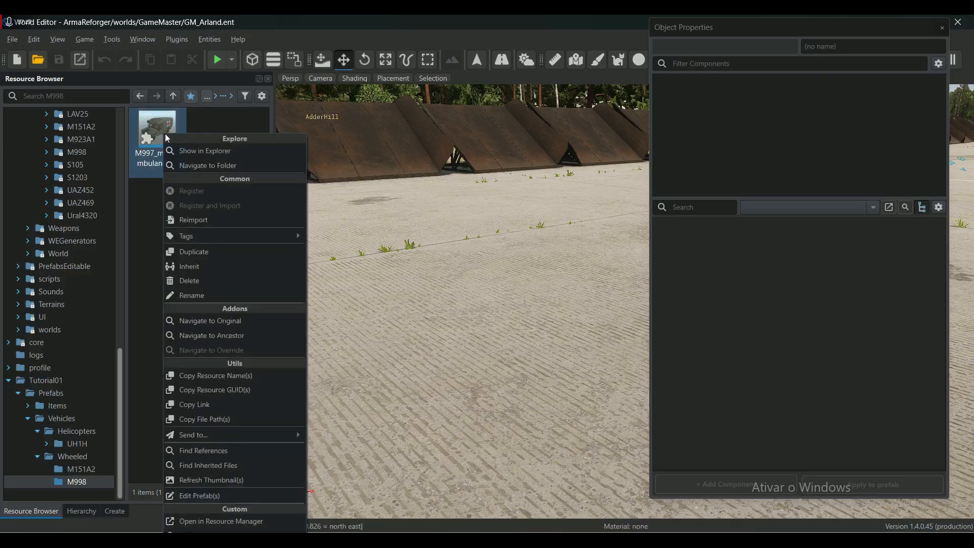
{"action": "left_click", "coordinate": [233, 495]}
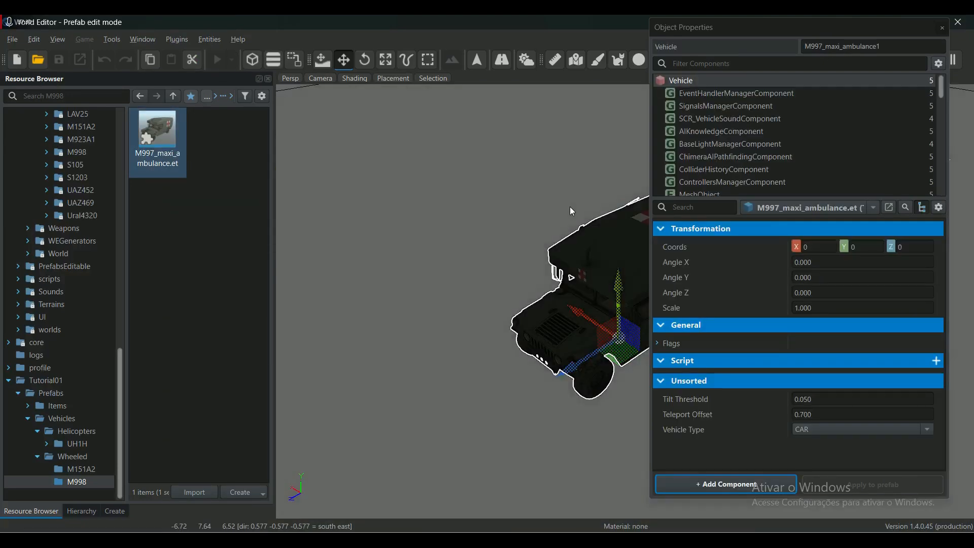
{"action": "middle_click_drag", "start_coordinate": [570, 207], "coordinate": [364, 236]}
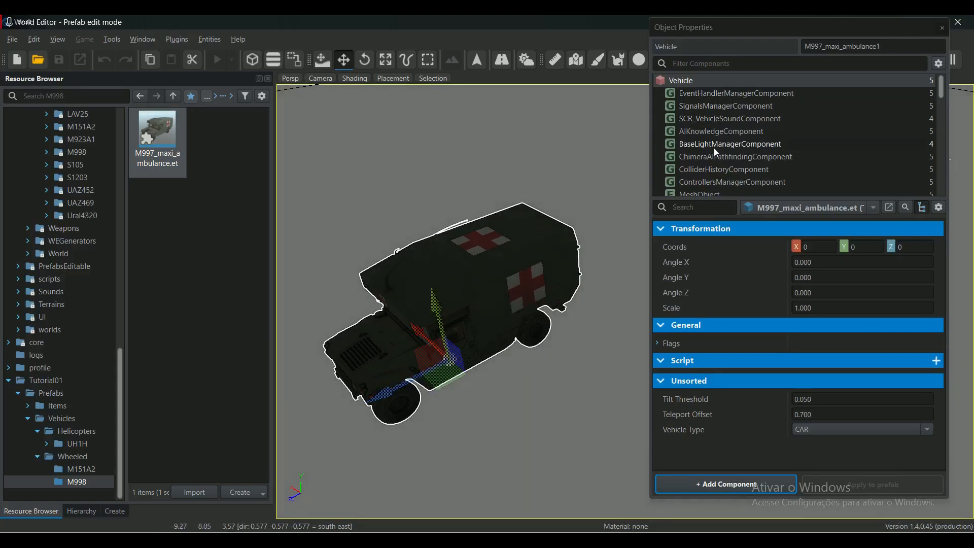
Open ActionsManagerComponent and locate the randomSwitch context among the action contexts
{"action": "scroll", "coordinate": [714, 149], "scroll_direction": "down", "scroll_amount": 5}
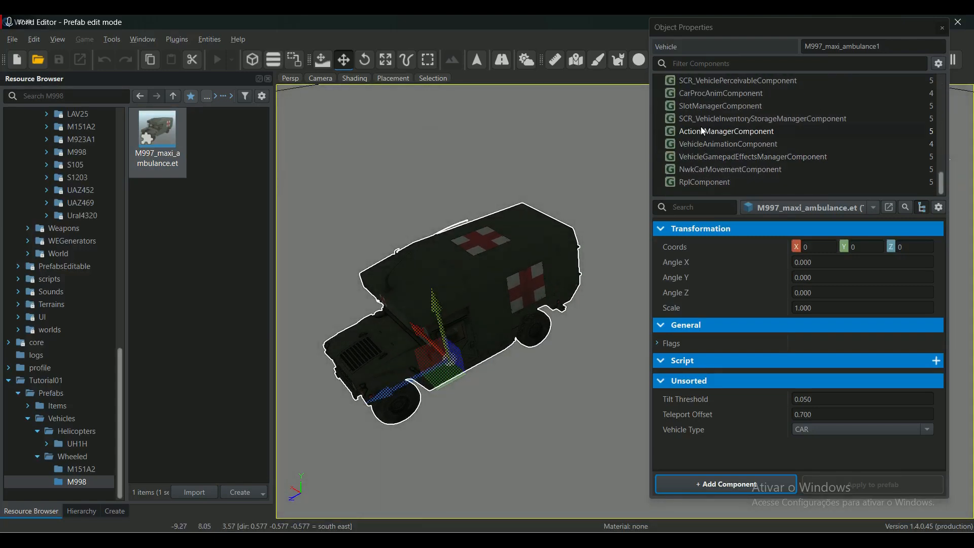
{"action": "left_click", "coordinate": [701, 130]}
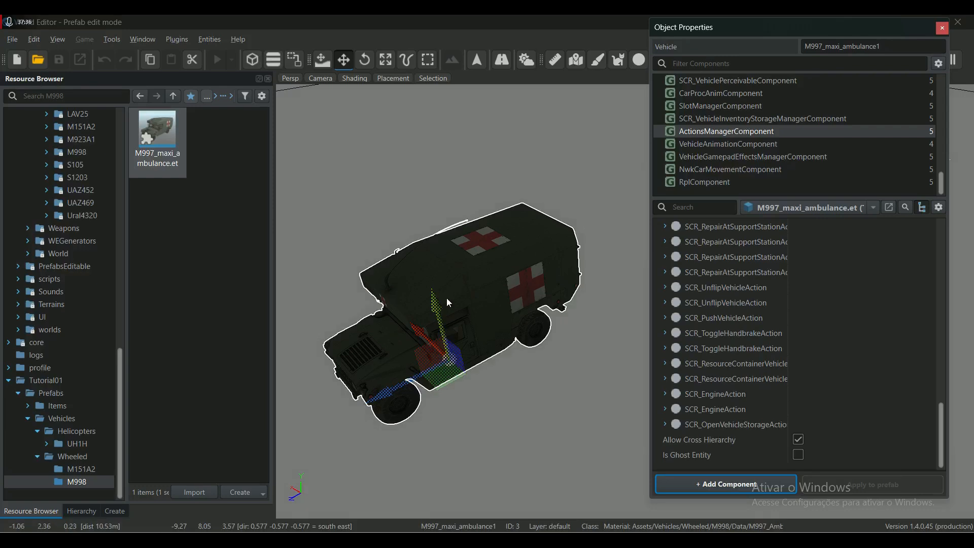
{"action": "scroll", "coordinate": [724, 365], "scroll_direction": "up", "scroll_amount": 5}
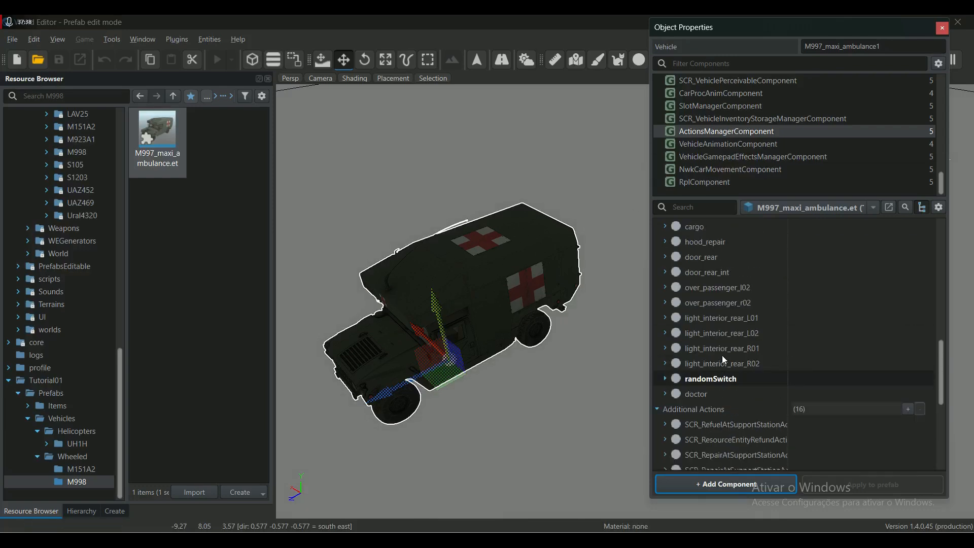
{"action": "left_click", "coordinate": [710, 381]}
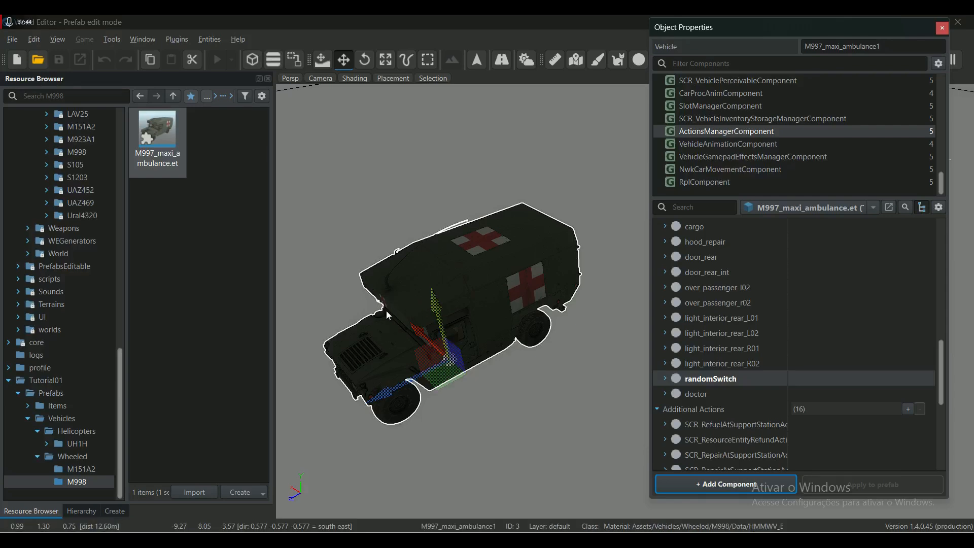
Open BaseLightManagerComponent from the vehicle's component list
{"action": "scroll", "coordinate": [793, 150], "scroll_direction": "up", "scroll_amount": 4}
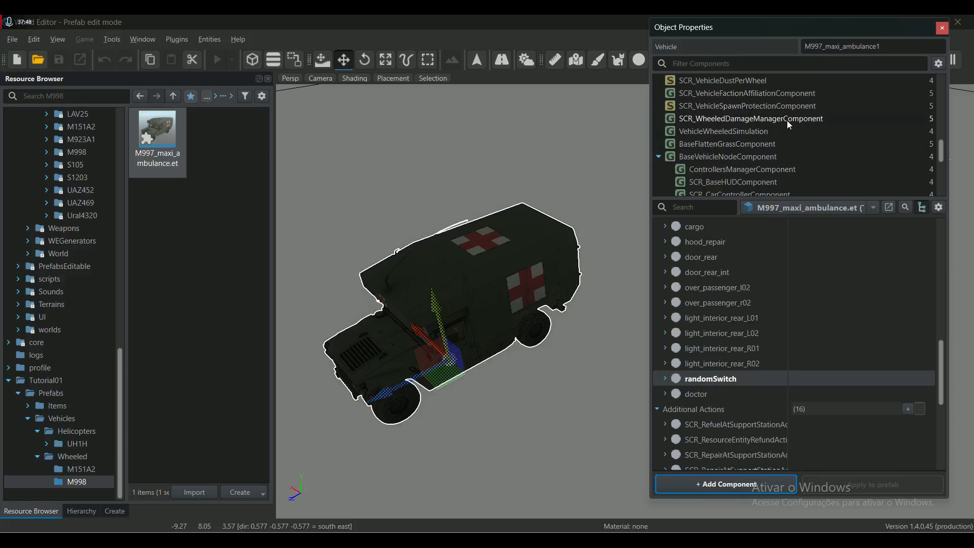
{"action": "scroll", "coordinate": [777, 132], "scroll_direction": "up", "scroll_amount": 5}
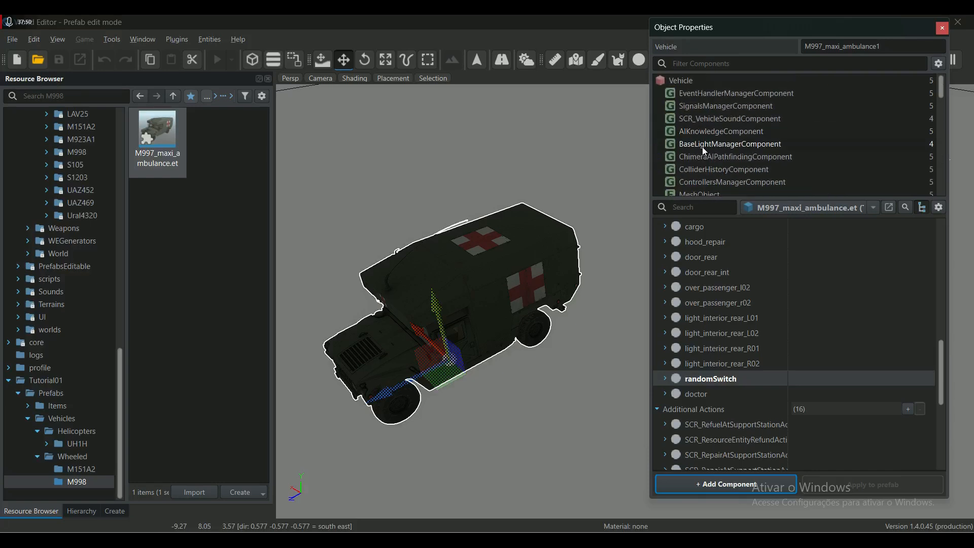
{"action": "left_click", "coordinate": [704, 147]}
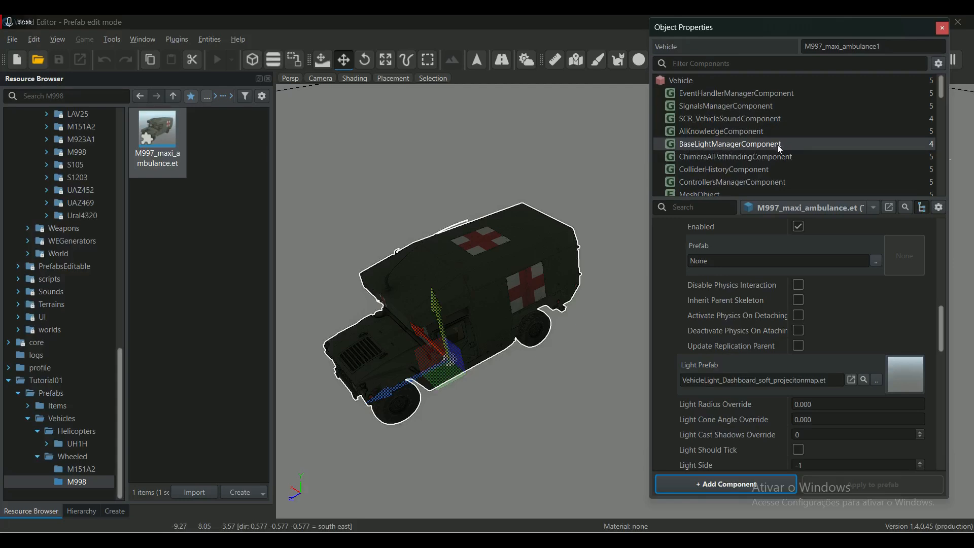
Open SlotManagerComponent, examine the Seats_rear slot's settings and collapse the Slots list
{"action": "scroll", "coordinate": [780, 144], "scroll_direction": "down", "scroll_amount": 8}
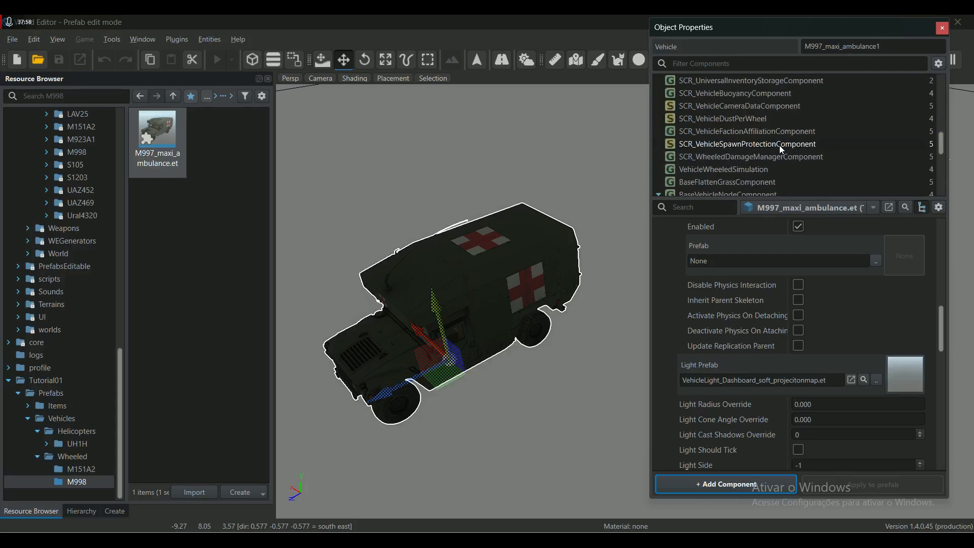
{"action": "scroll", "coordinate": [780, 145], "scroll_direction": "down", "scroll_amount": 5}
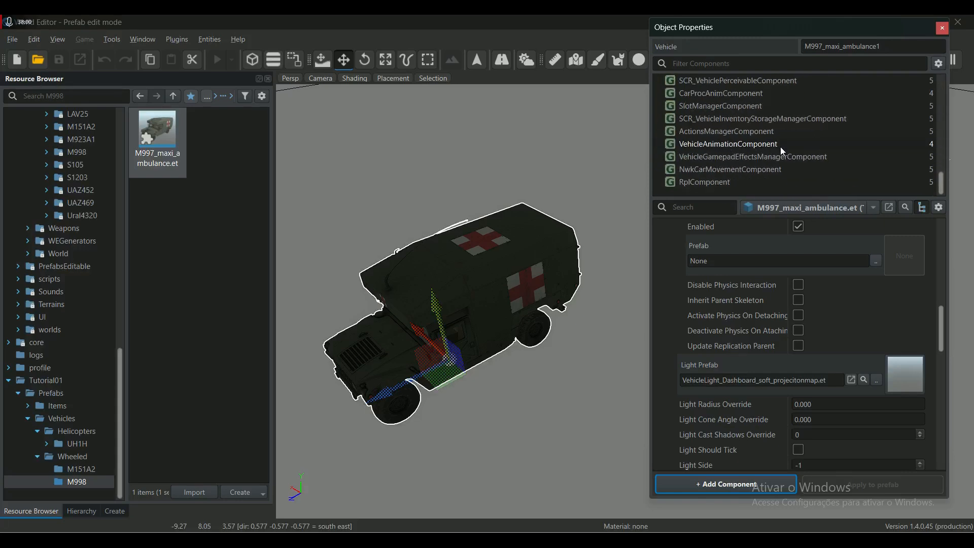
{"action": "scroll", "coordinate": [782, 150], "scroll_direction": "up", "scroll_amount": 1}
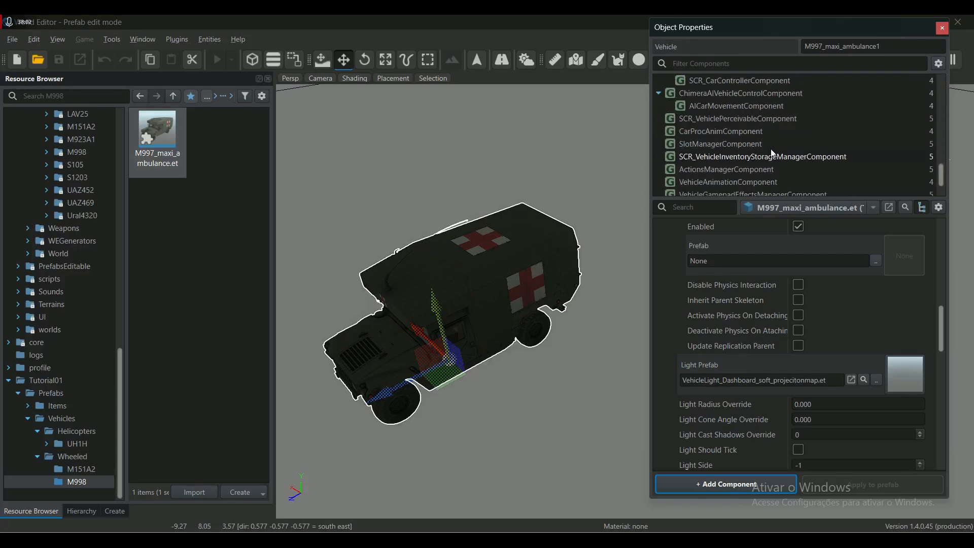
{"action": "left_click", "coordinate": [696, 142]}
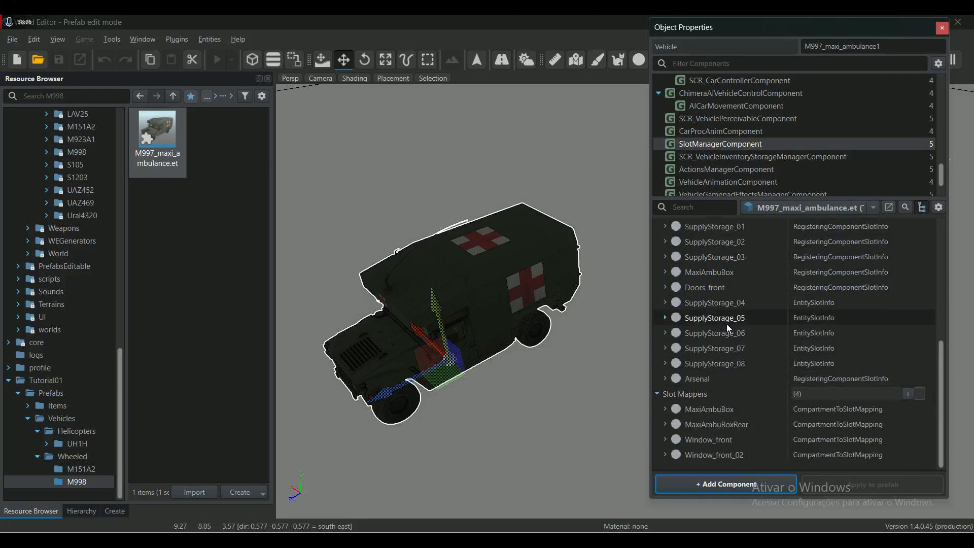
{"action": "scroll", "coordinate": [728, 322], "scroll_direction": "up", "scroll_amount": 3}
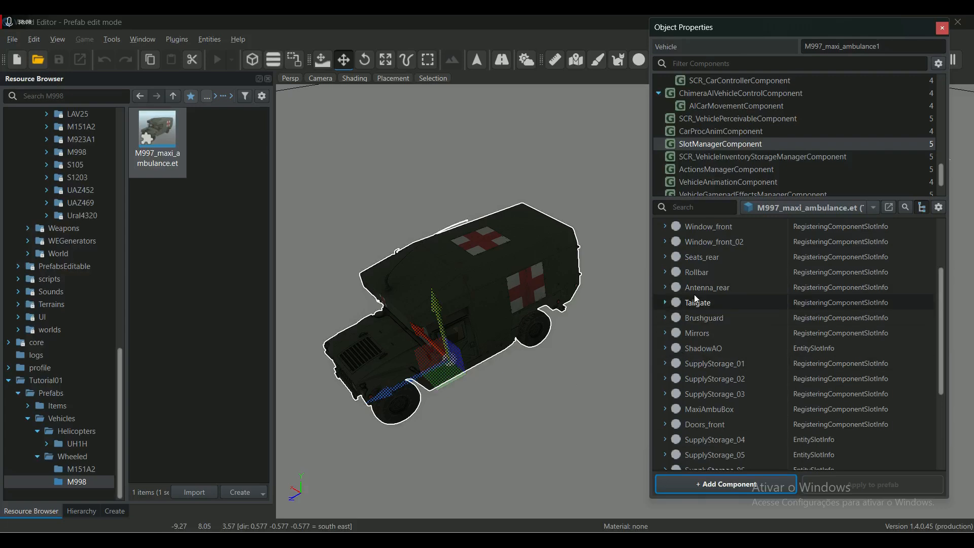
{"action": "scroll", "coordinate": [701, 299], "scroll_direction": "up", "scroll_amount": 2}
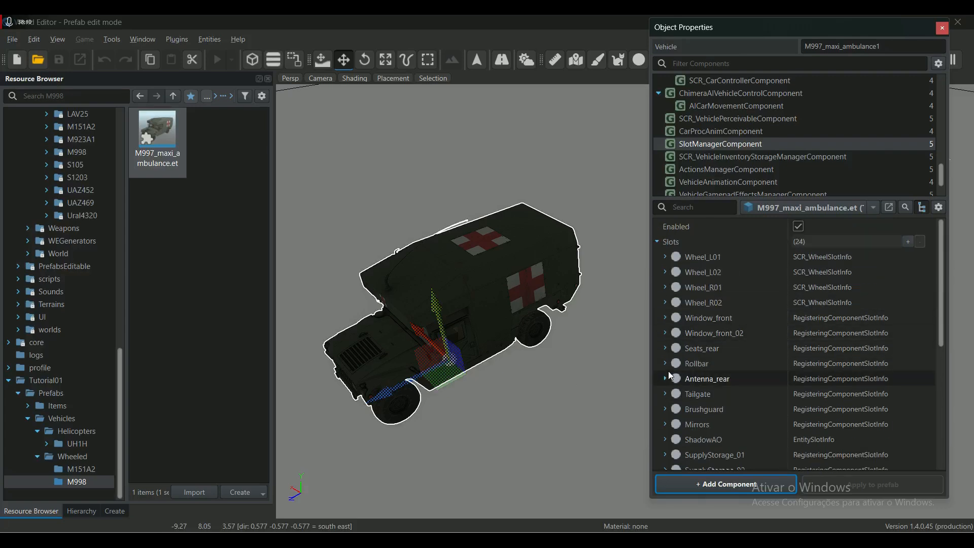
{"action": "left_click", "coordinate": [665, 348]}
{"action": "scroll", "coordinate": [726, 370], "scroll_direction": "down", "scroll_amount": 3}
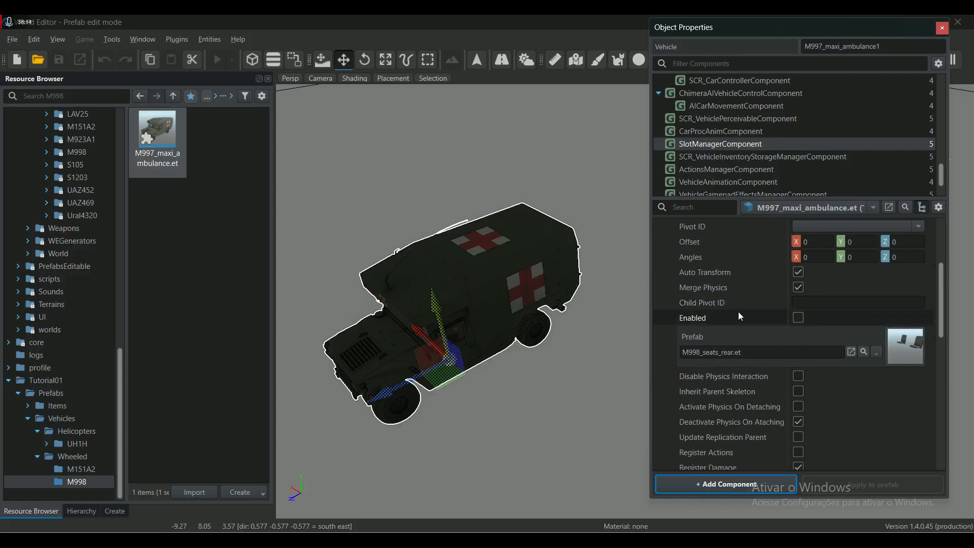
{"action": "scroll", "coordinate": [730, 317], "scroll_direction": "up", "scroll_amount": 3}
{"action": "left_click", "coordinate": [665, 348]}
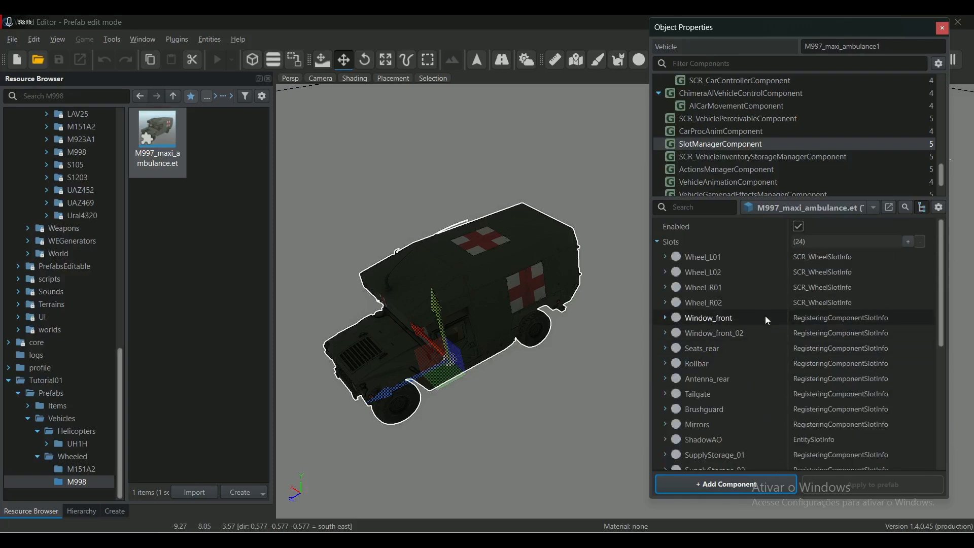
{"action": "left_click", "coordinate": [657, 241]}
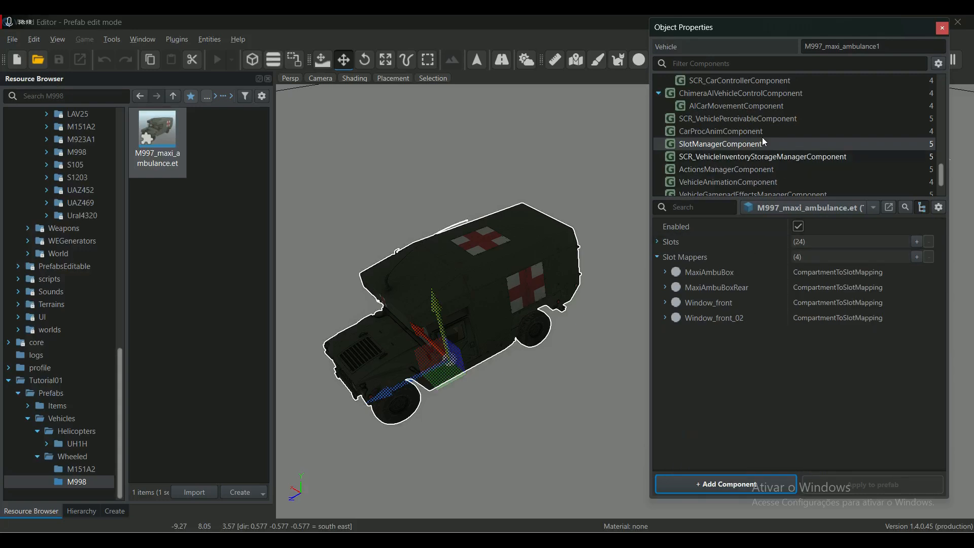
Return to BaseLightManagerComponent and inspect the first light slot's position offset and the ninth light slot's type
{"action": "scroll", "coordinate": [777, 160], "scroll_direction": "up", "scroll_amount": 3}
{"action": "scroll", "coordinate": [773, 157], "scroll_direction": "up", "scroll_amount": 3}
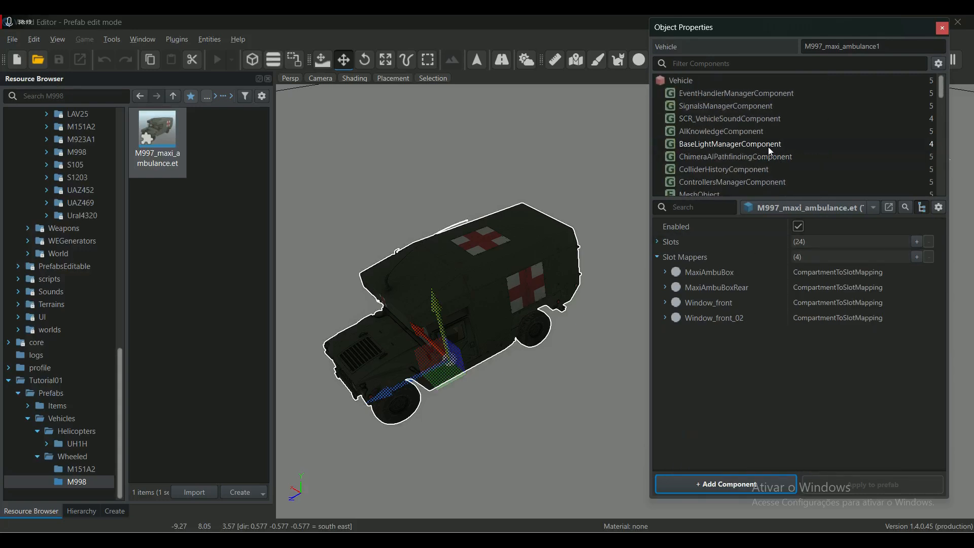
{"action": "left_click", "coordinate": [729, 145]}
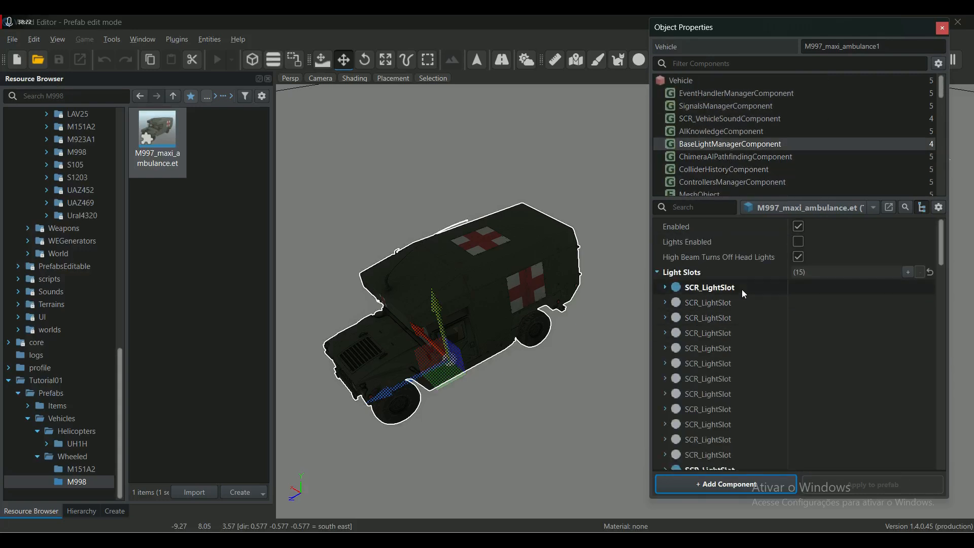
{"action": "scroll", "coordinate": [752, 294], "scroll_direction": "down", "scroll_amount": 1}
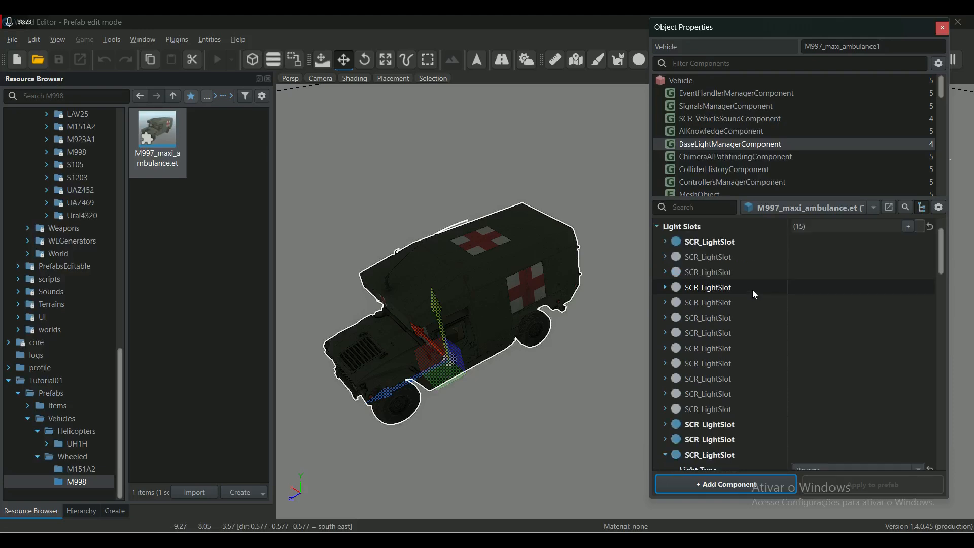
{"action": "left_click", "coordinate": [665, 241]}
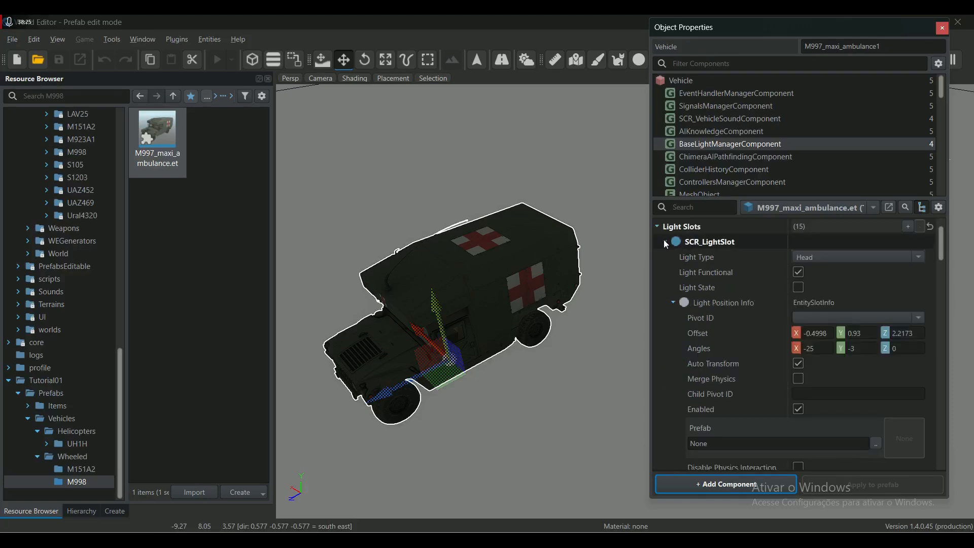
{"action": "left_click", "coordinate": [817, 334]}
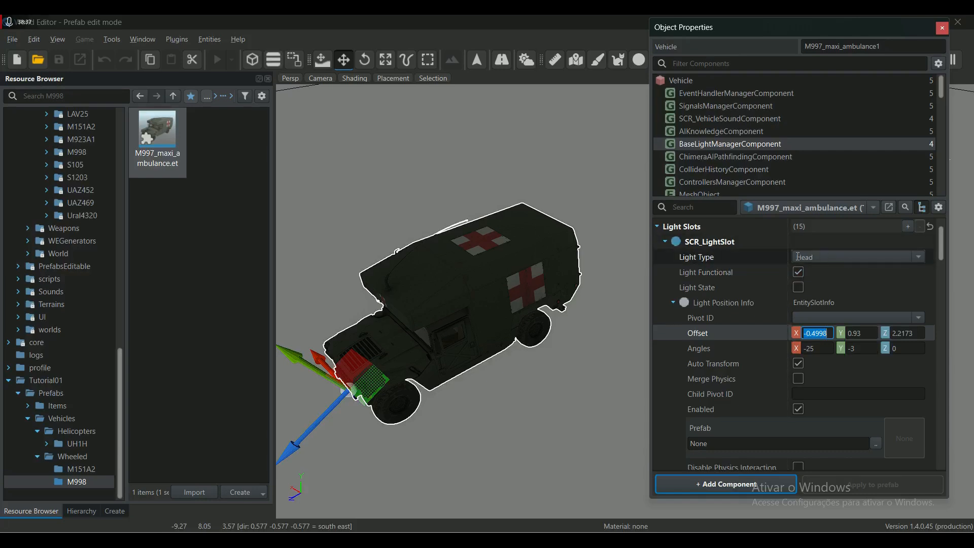
{"action": "left_click", "coordinate": [665, 242]}
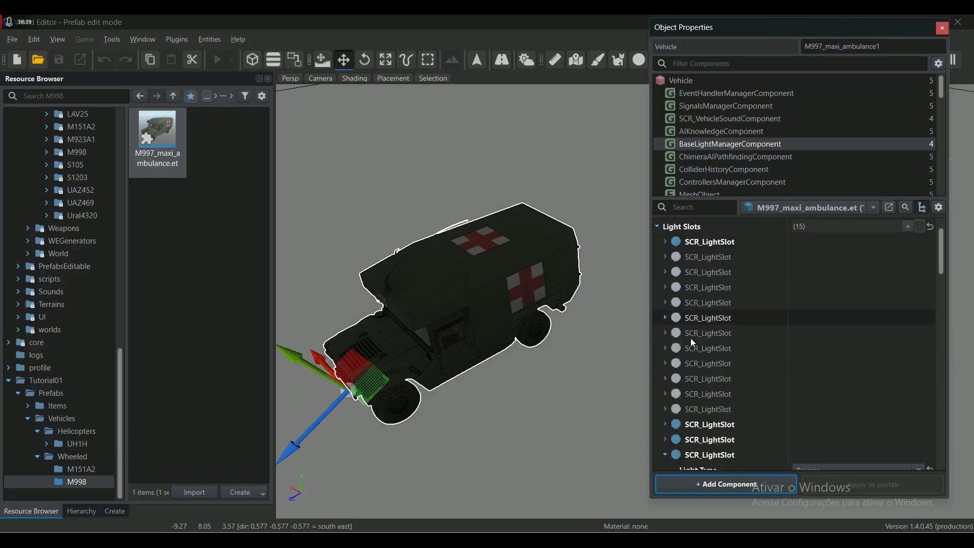
{"action": "left_click", "coordinate": [665, 363]}
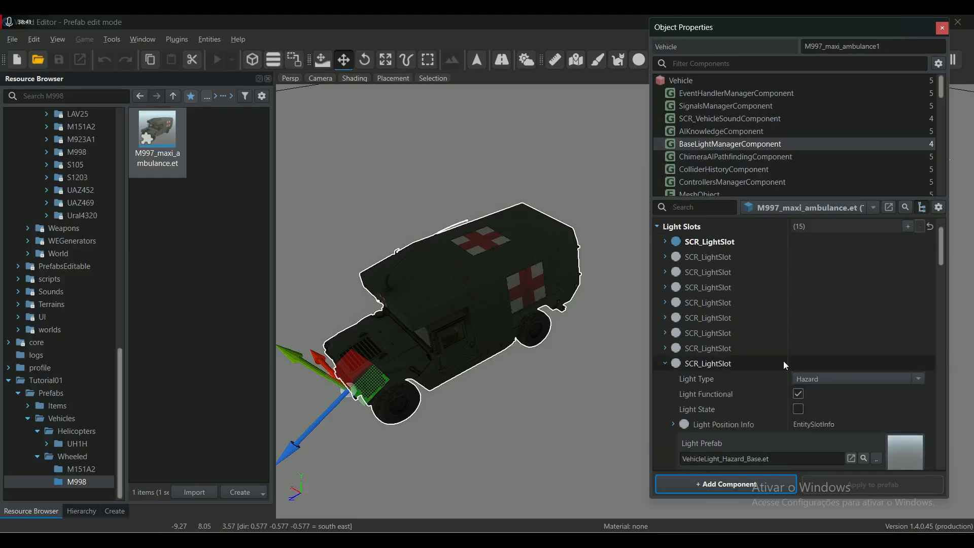
{"action": "left_click", "coordinate": [665, 363]}
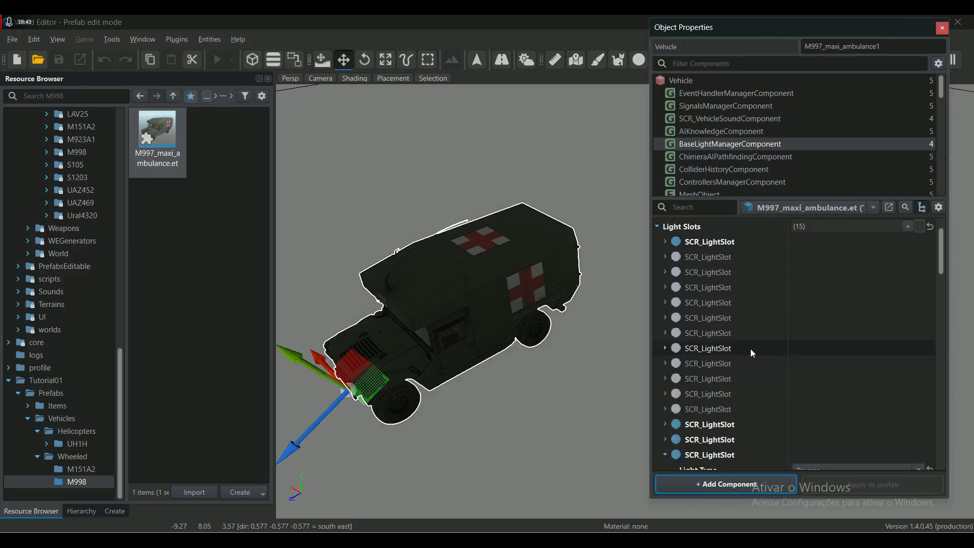
Inspect the LBreaklight entry among the Emissive Surface Slots and collapse it again
{"action": "scroll", "coordinate": [760, 349], "scroll_direction": "down", "scroll_amount": 4}
{"action": "scroll", "coordinate": [773, 389], "scroll_direction": "down", "scroll_amount": 7}
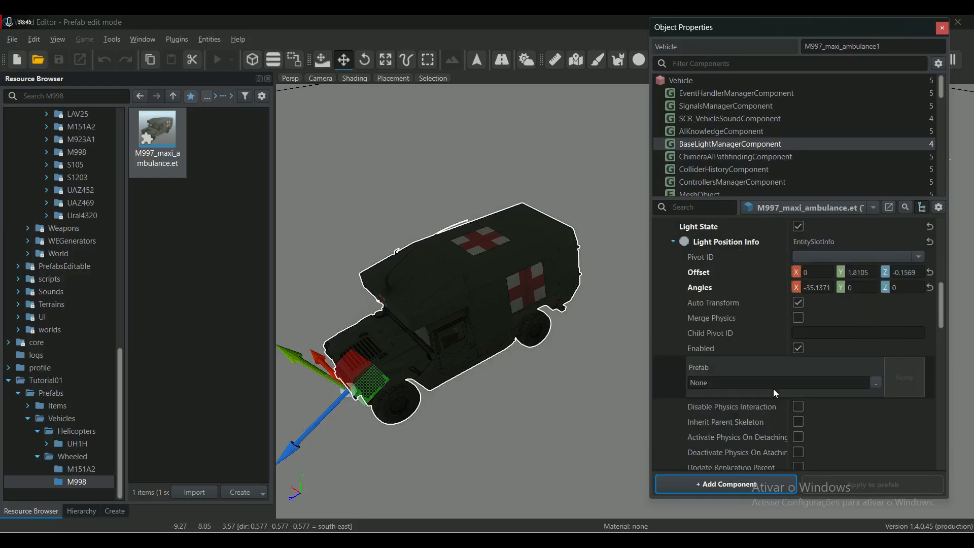
{"action": "scroll", "coordinate": [774, 389], "scroll_direction": "down", "scroll_amount": 3}
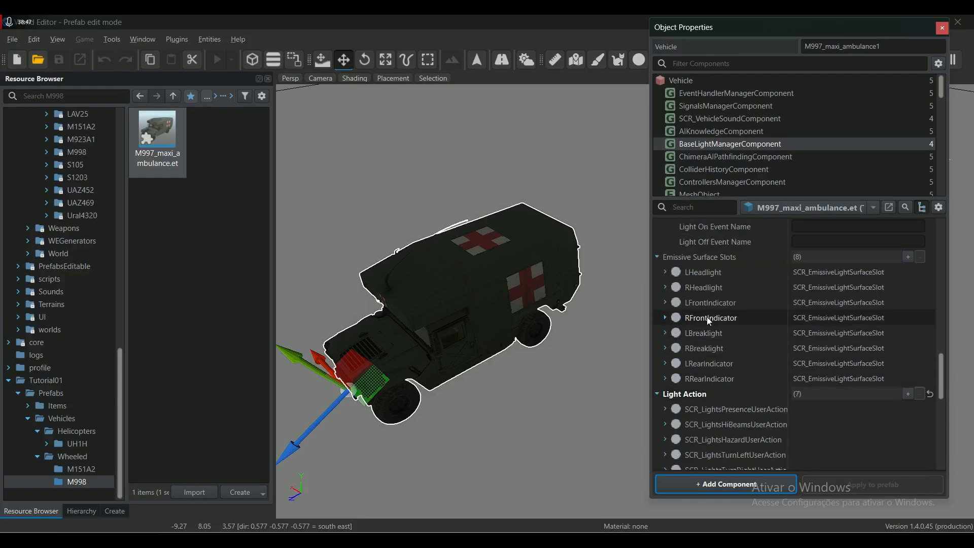
{"action": "left_click", "coordinate": [665, 333]}
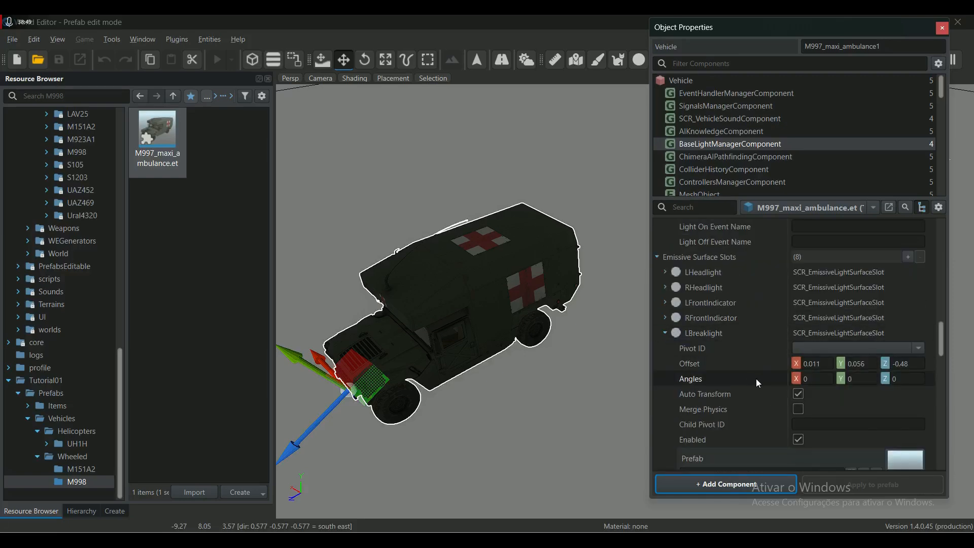
{"action": "left_click", "coordinate": [665, 332]}
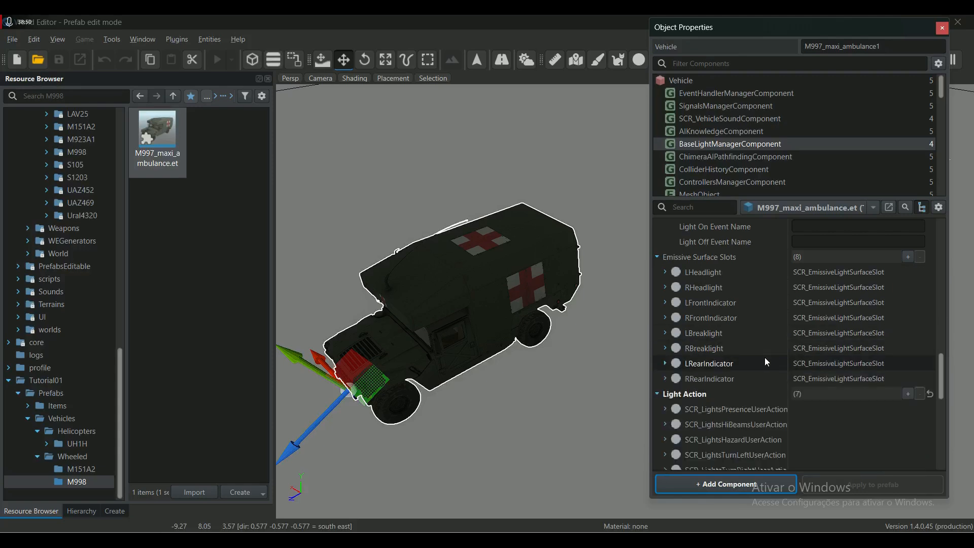
Review LightUserAction's parent context list and light type settings under Light Action
{"action": "scroll", "coordinate": [765, 357], "scroll_direction": "down", "scroll_amount": 3}
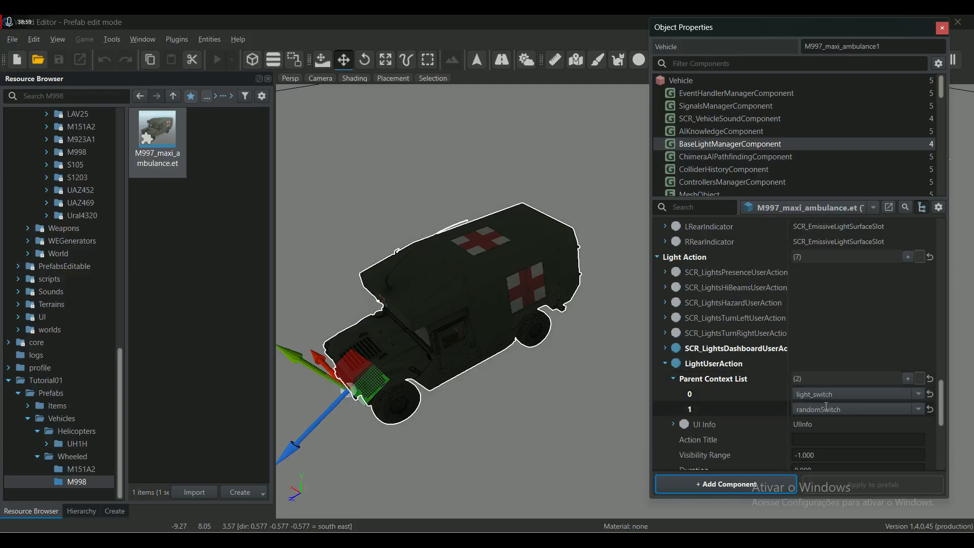
{"action": "scroll", "coordinate": [881, 414], "scroll_direction": "down", "scroll_amount": 3}
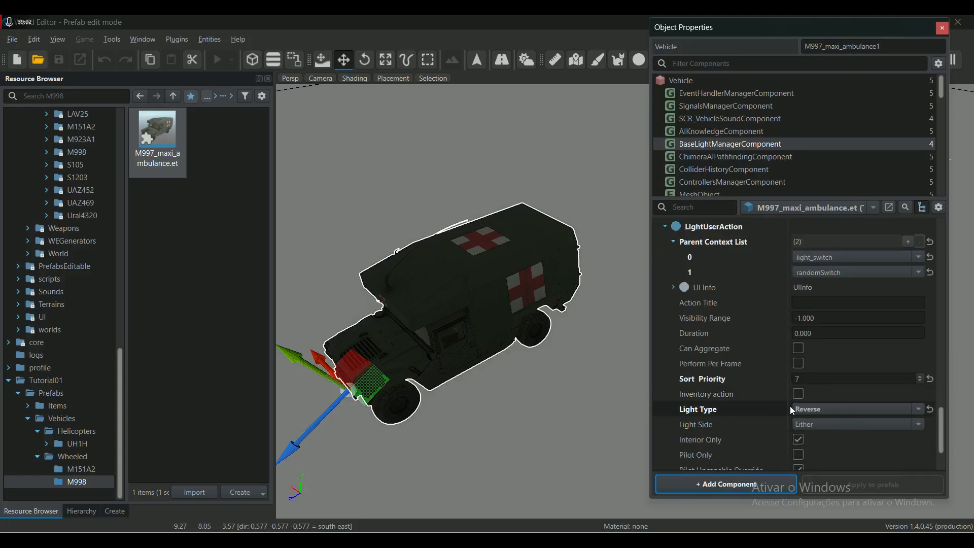
{"action": "scroll", "coordinate": [514, 397], "scroll_direction": "down", "scroll_amount": 3}
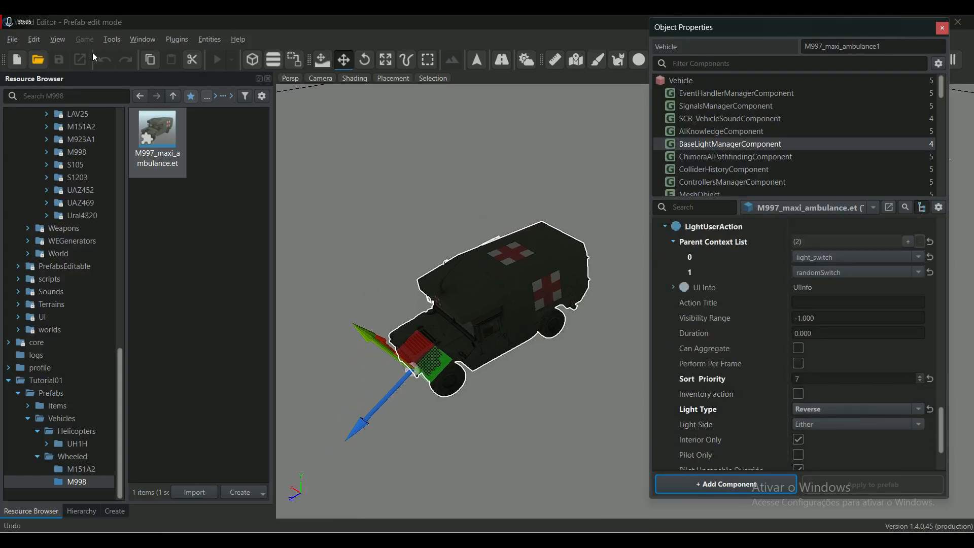